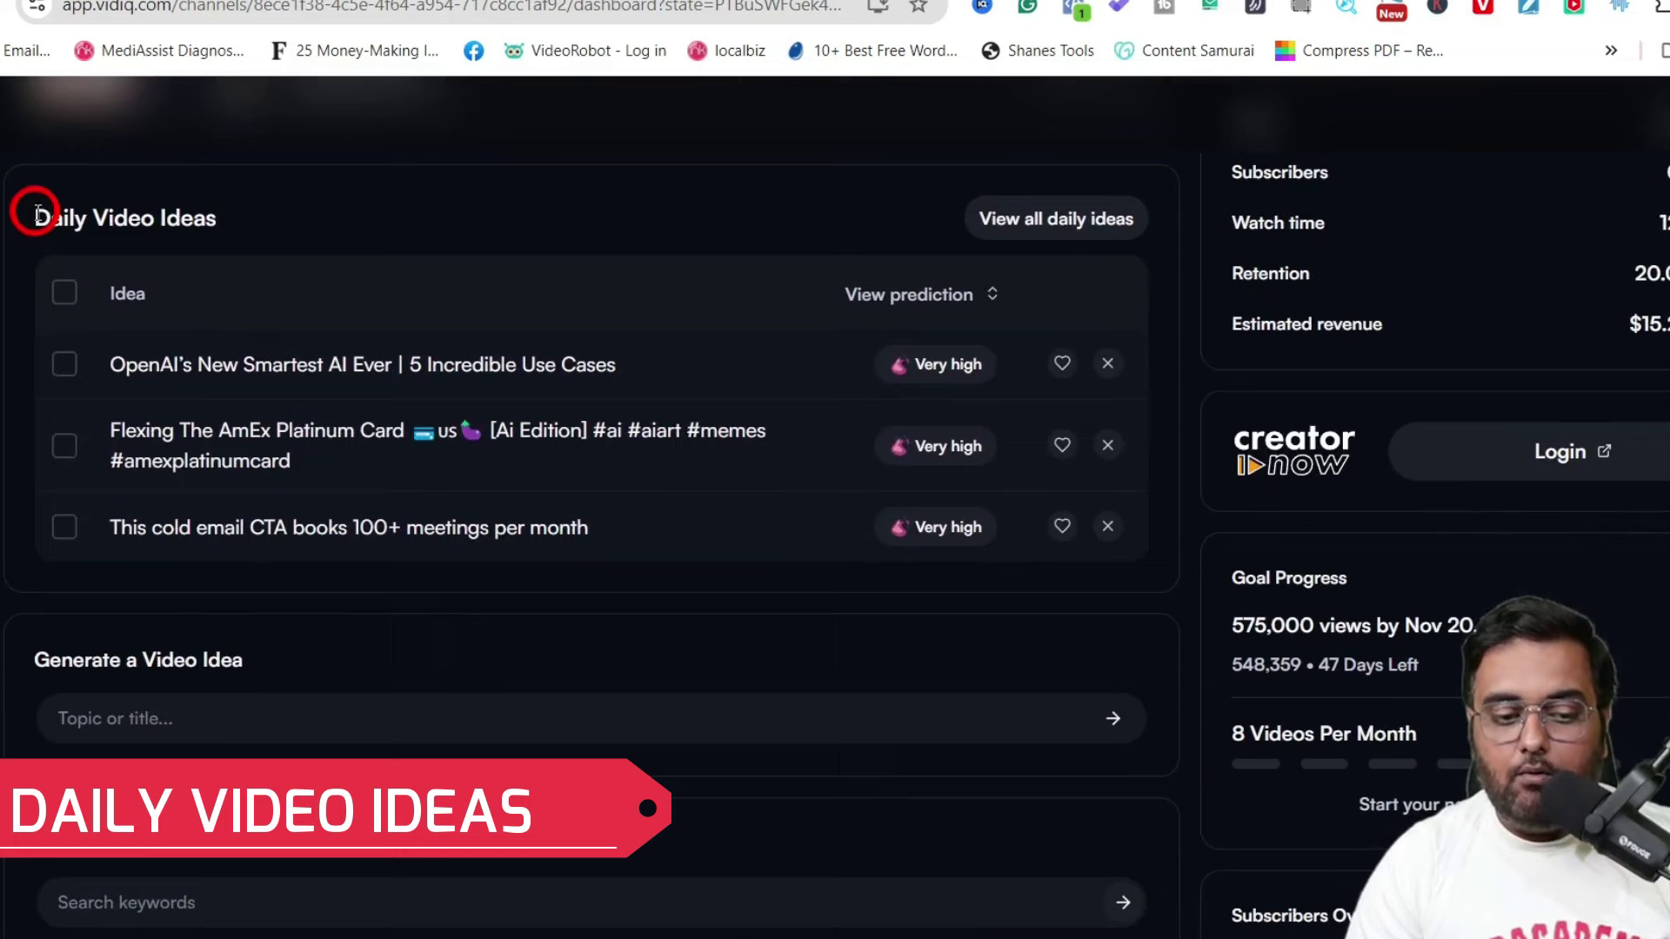
# Step: Review the Daily Video Ideas section and the time period options for the channel statistics on the dashboard
pyautogui.moveTo(37, 212); pyautogui.dragTo(254, 237)
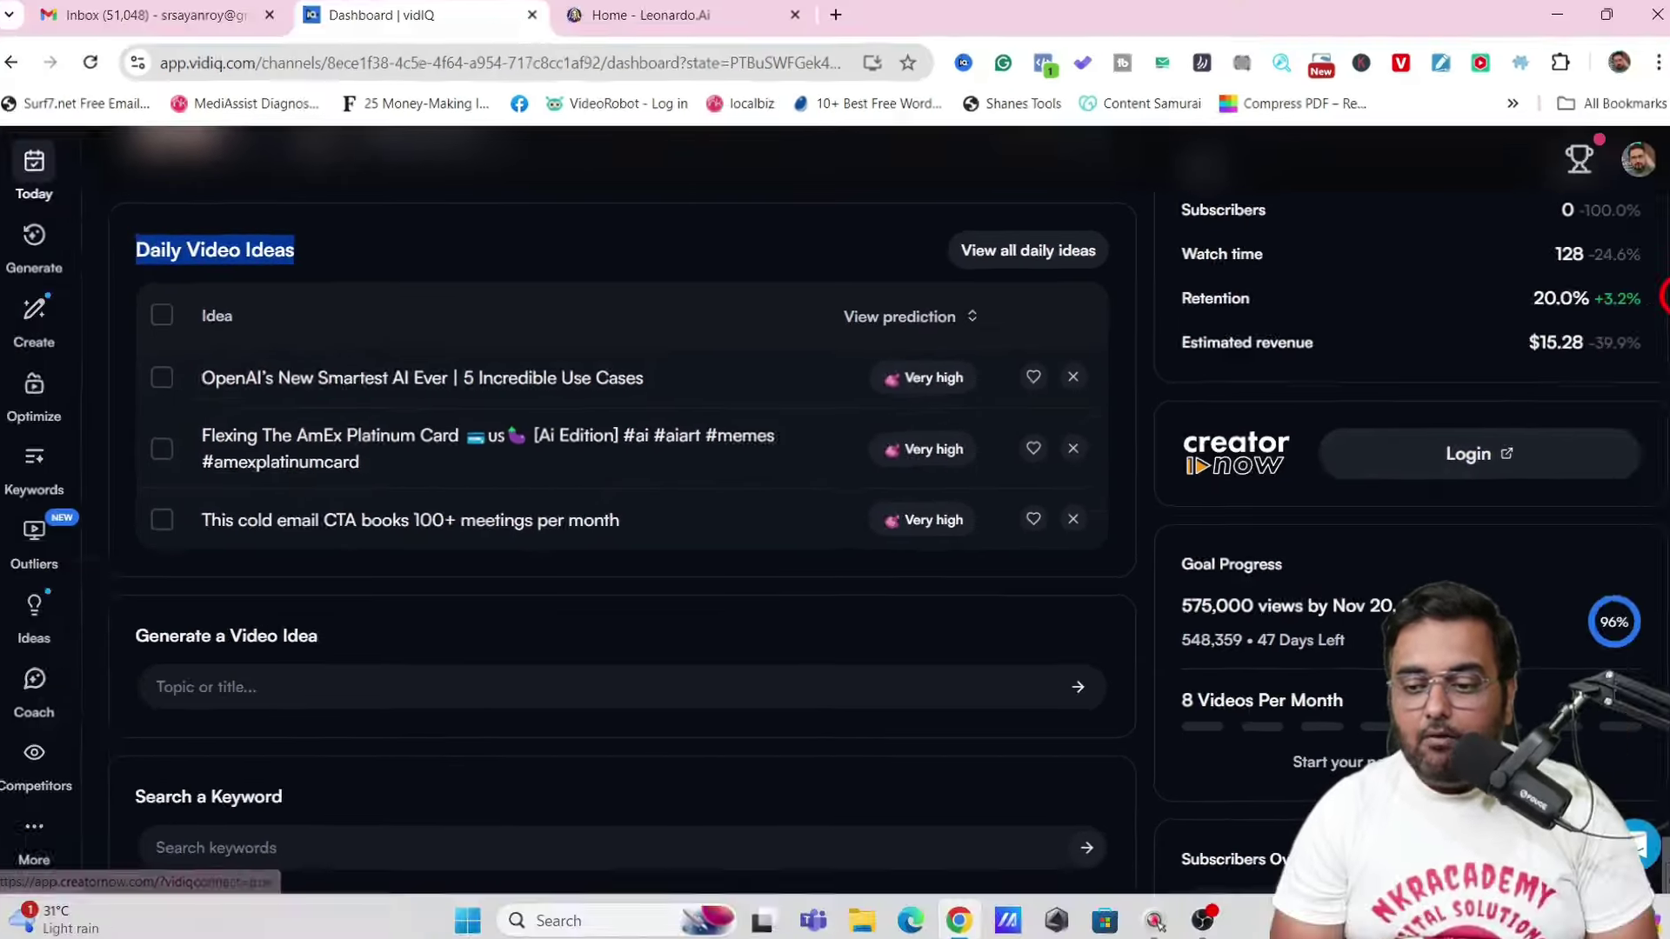
pyautogui.scroll(2, 1257, 216)
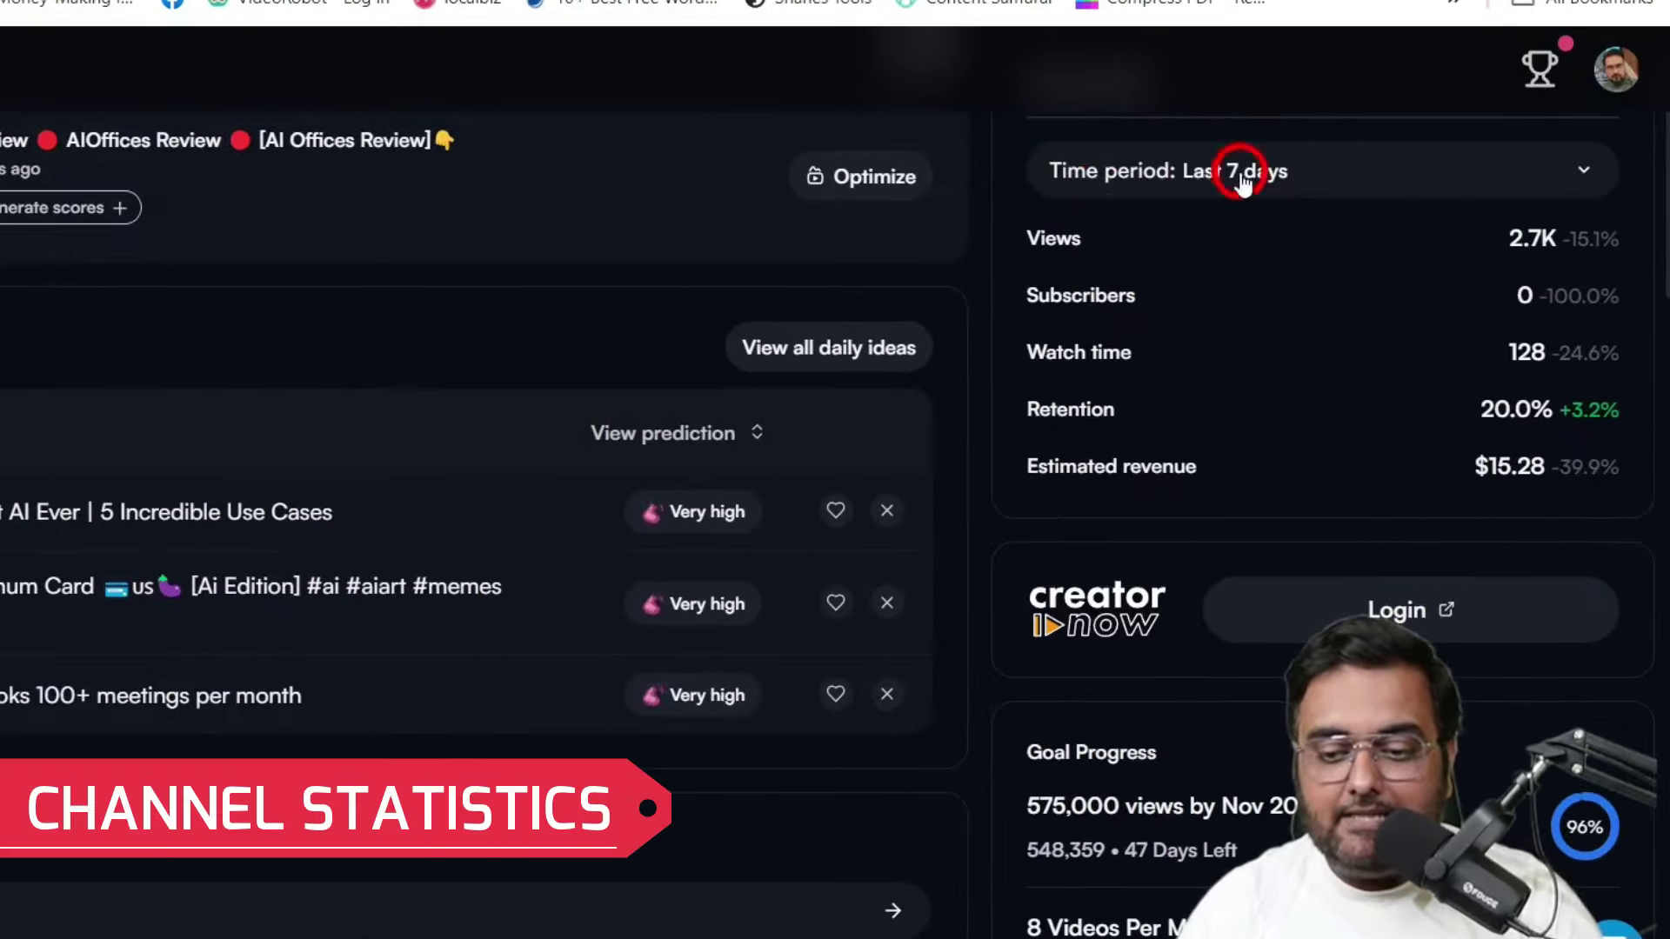
pyautogui.click(1304, 209)
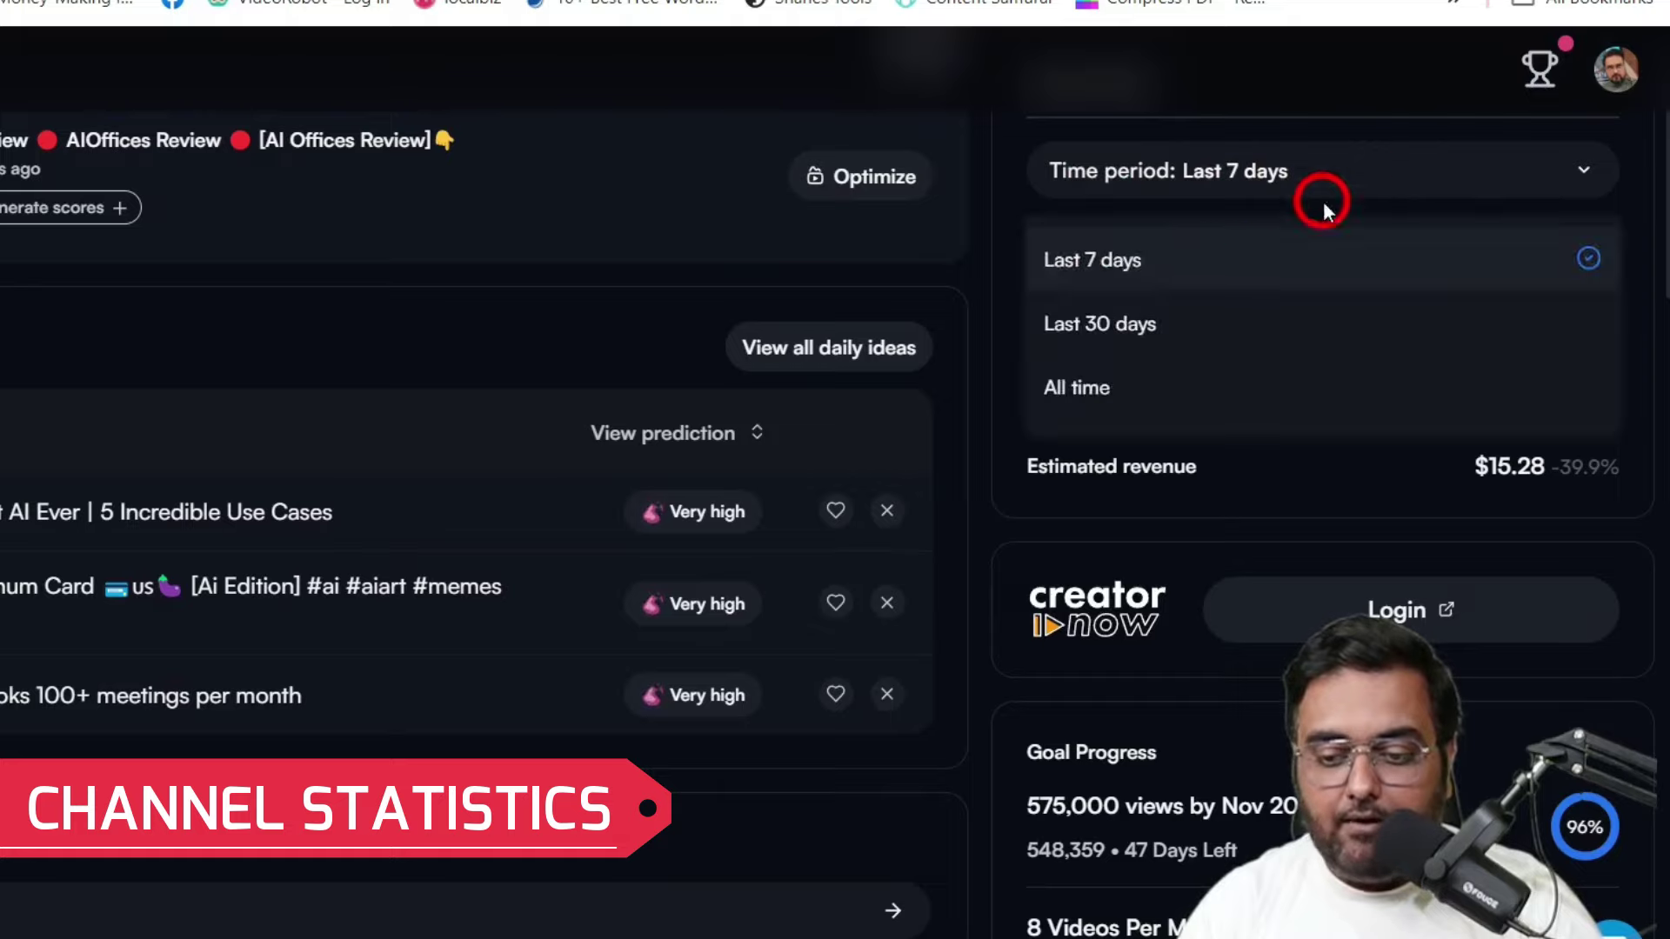
pyautogui.click(1301, 102)
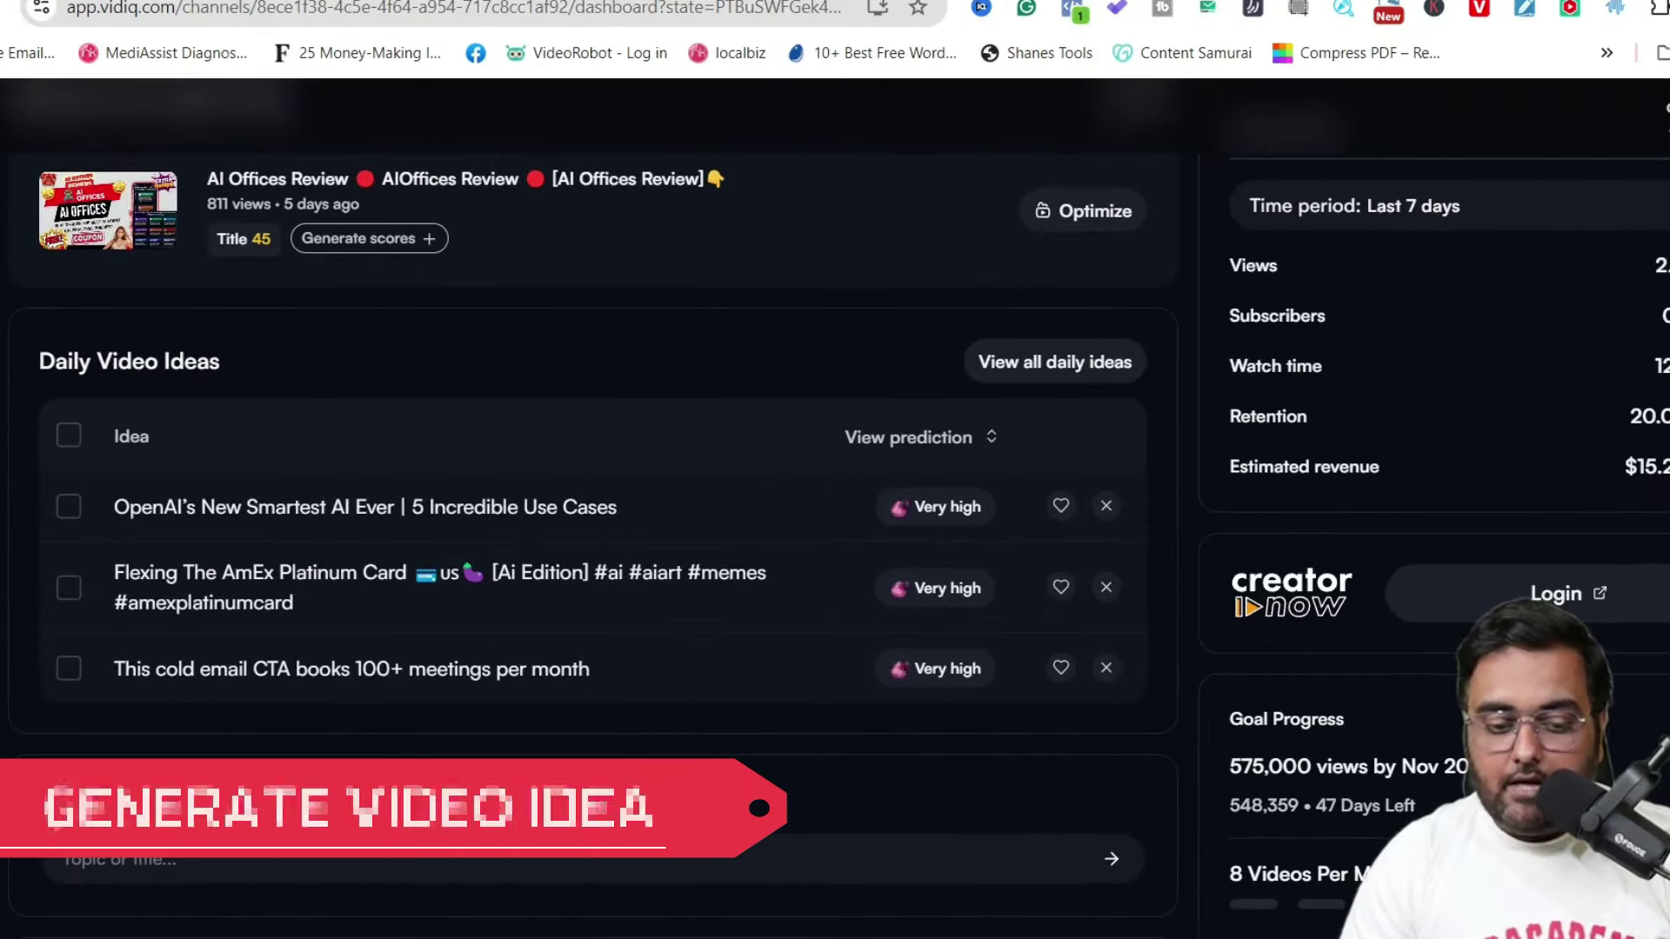
# Step: Examine the dashboard's video idea generator, keyword search and Top Keyword Opportunities sections
pyautogui.scroll(-5, 769, 763)
pyautogui.scroll(-1, 759, 810)
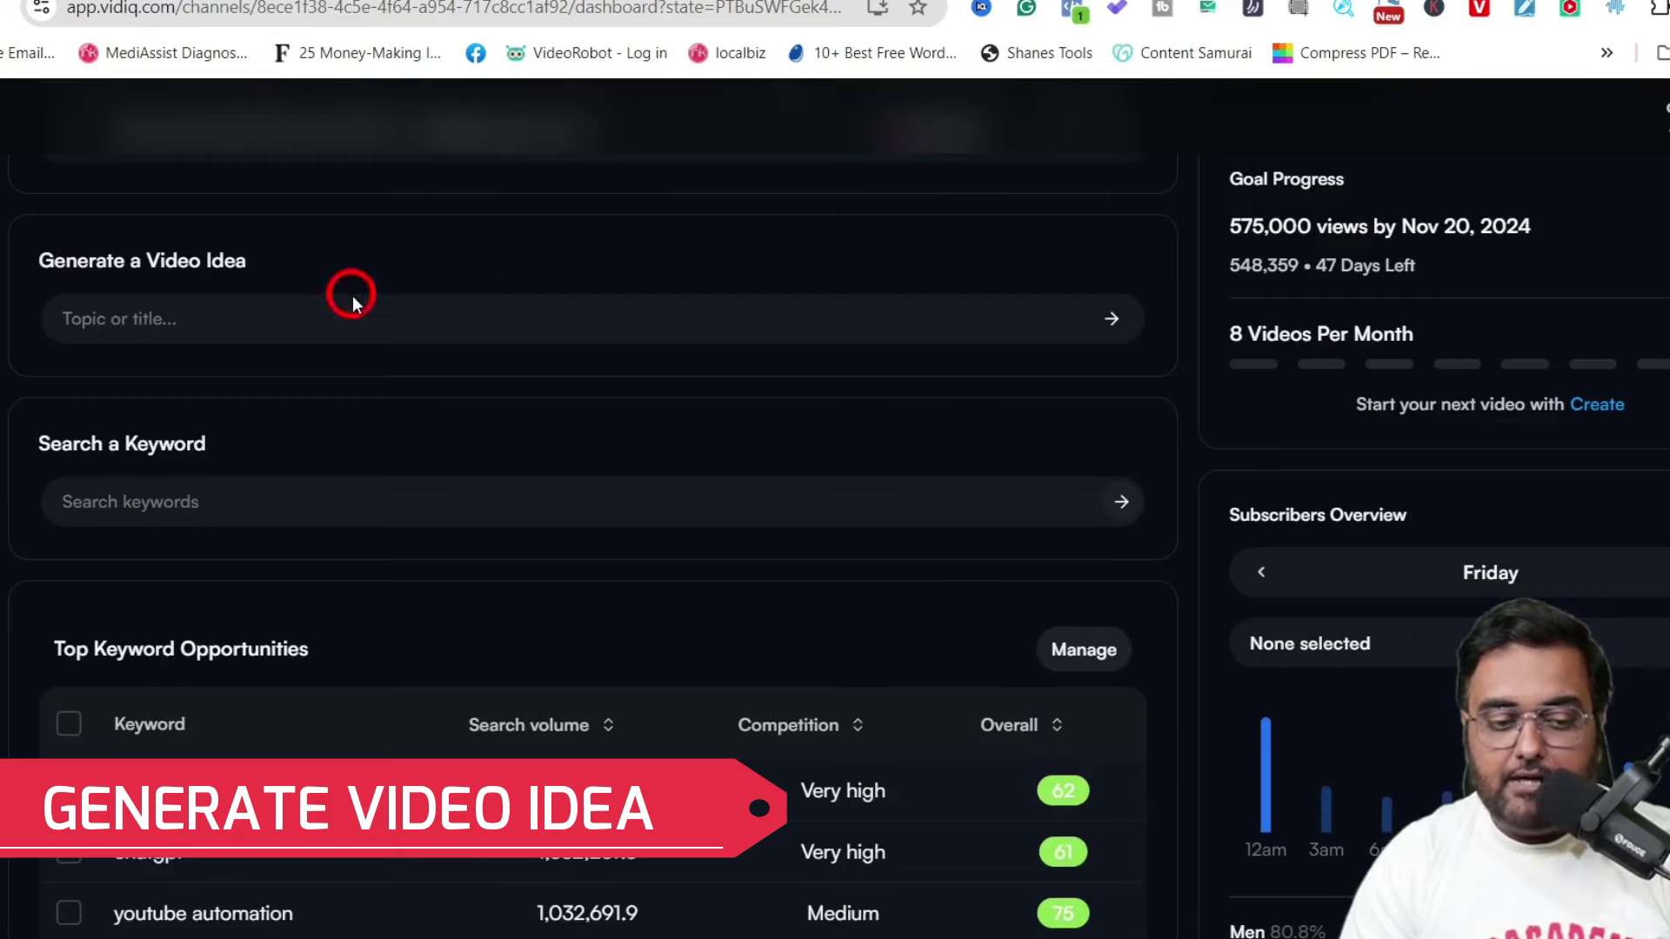
pyautogui.click(431, 312)
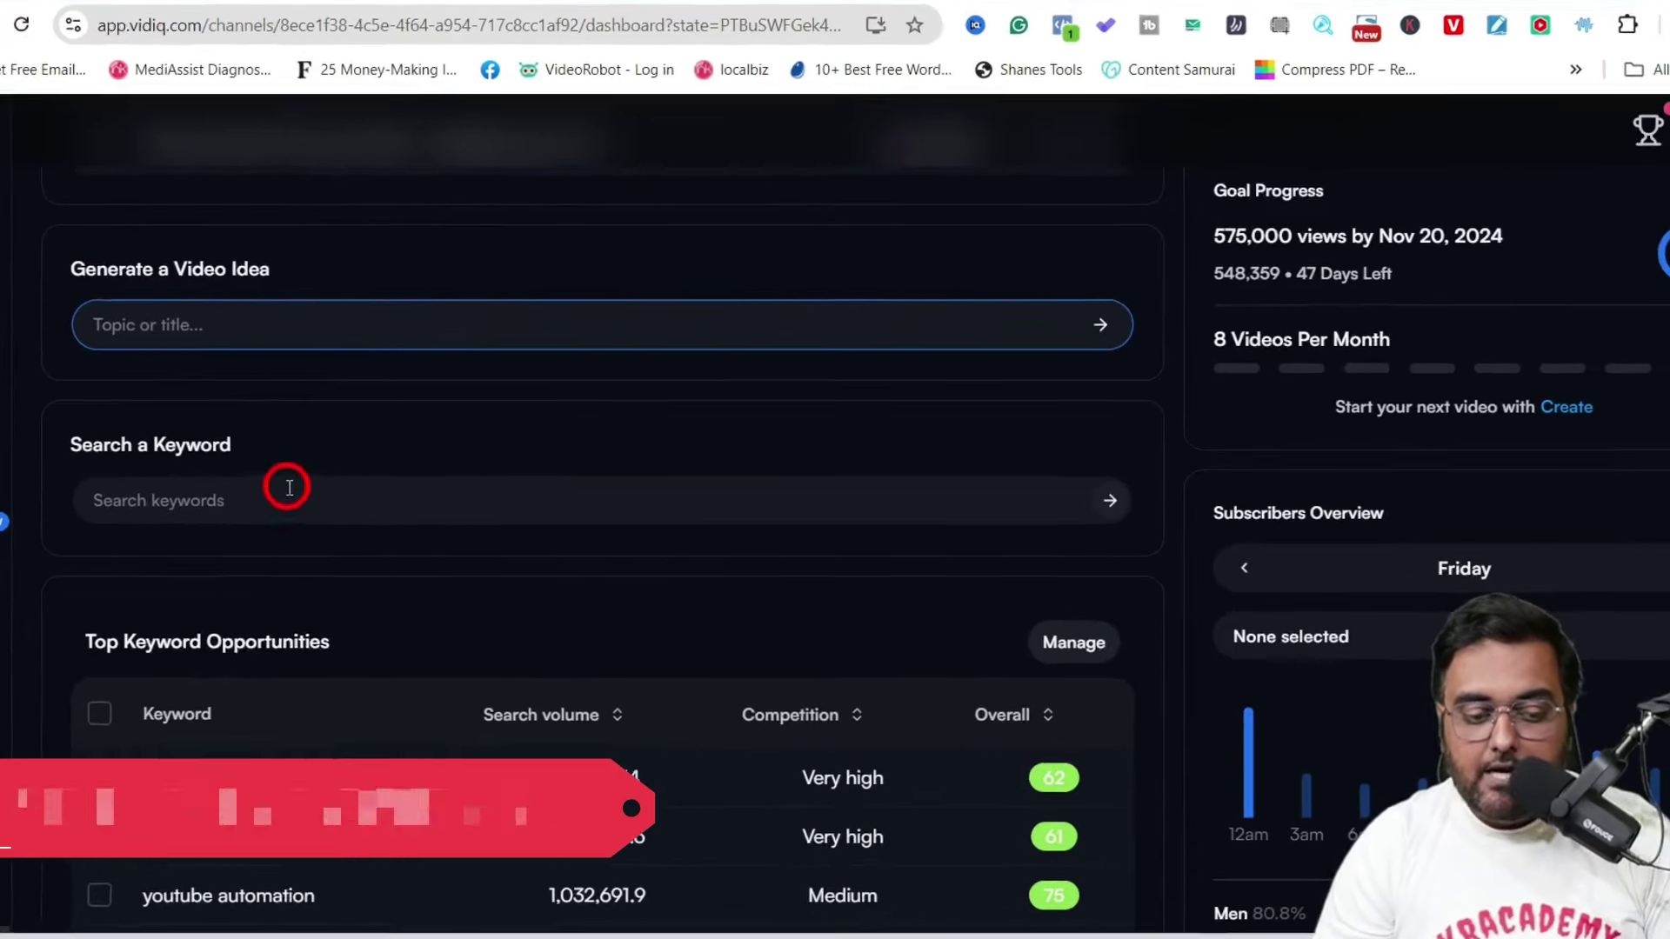
pyautogui.click(338, 500)
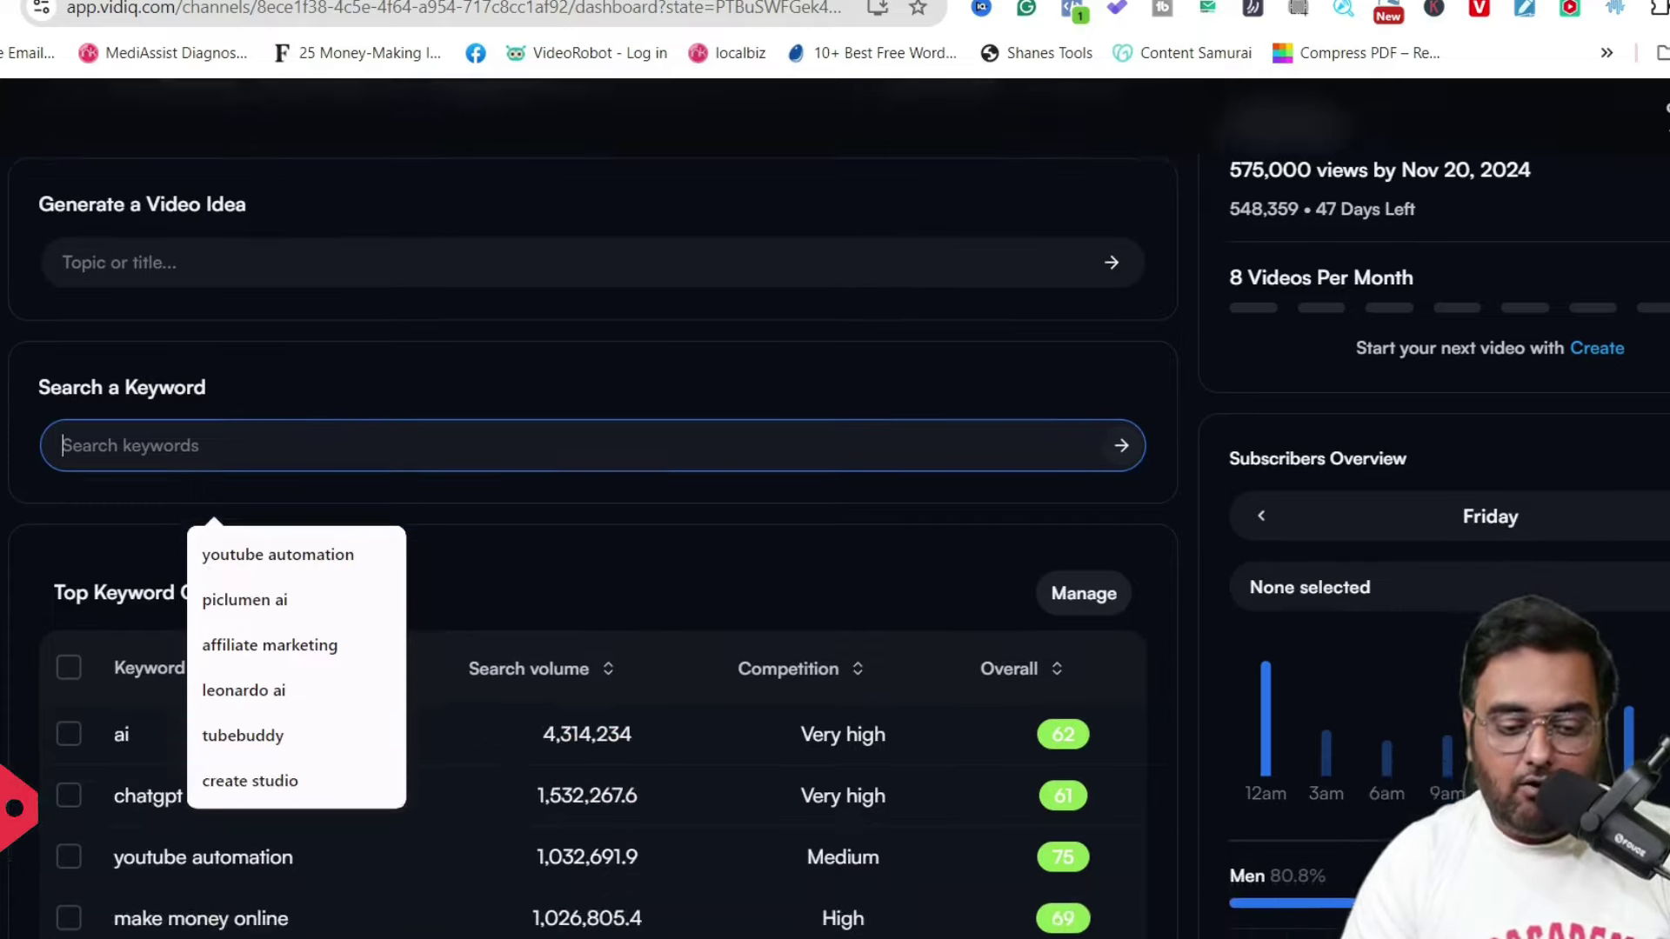
pyautogui.scroll(-3, 563, 280)
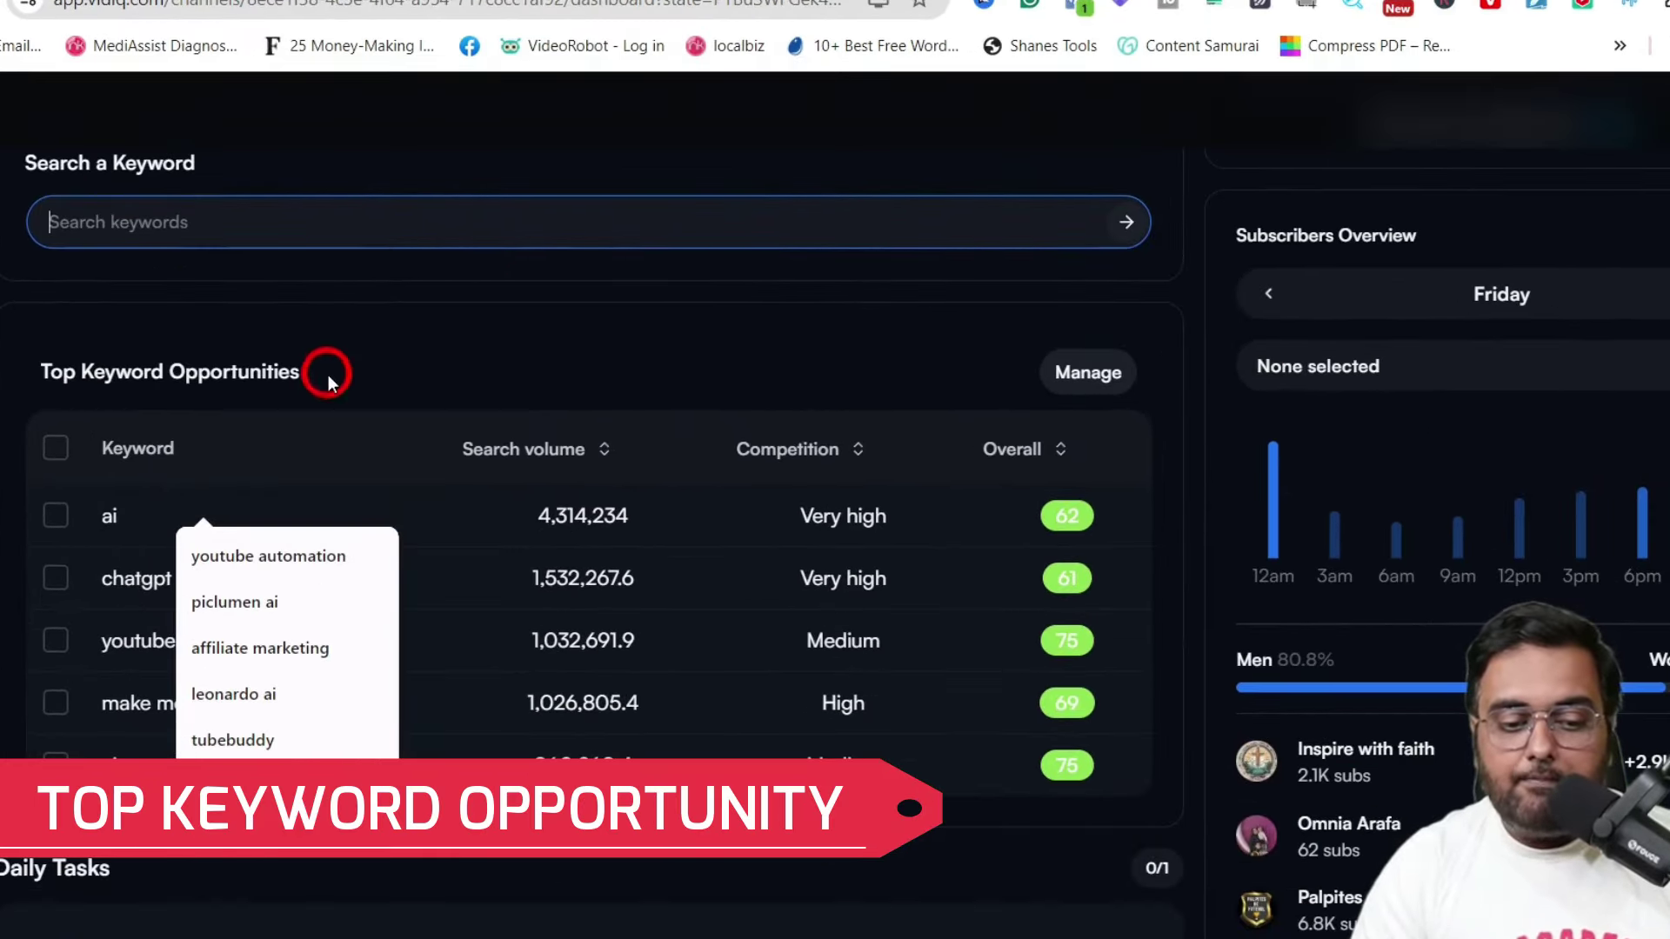
pyautogui.click(328, 382)
pyautogui.moveTo(325, 372); pyautogui.dragTo(18, 372)
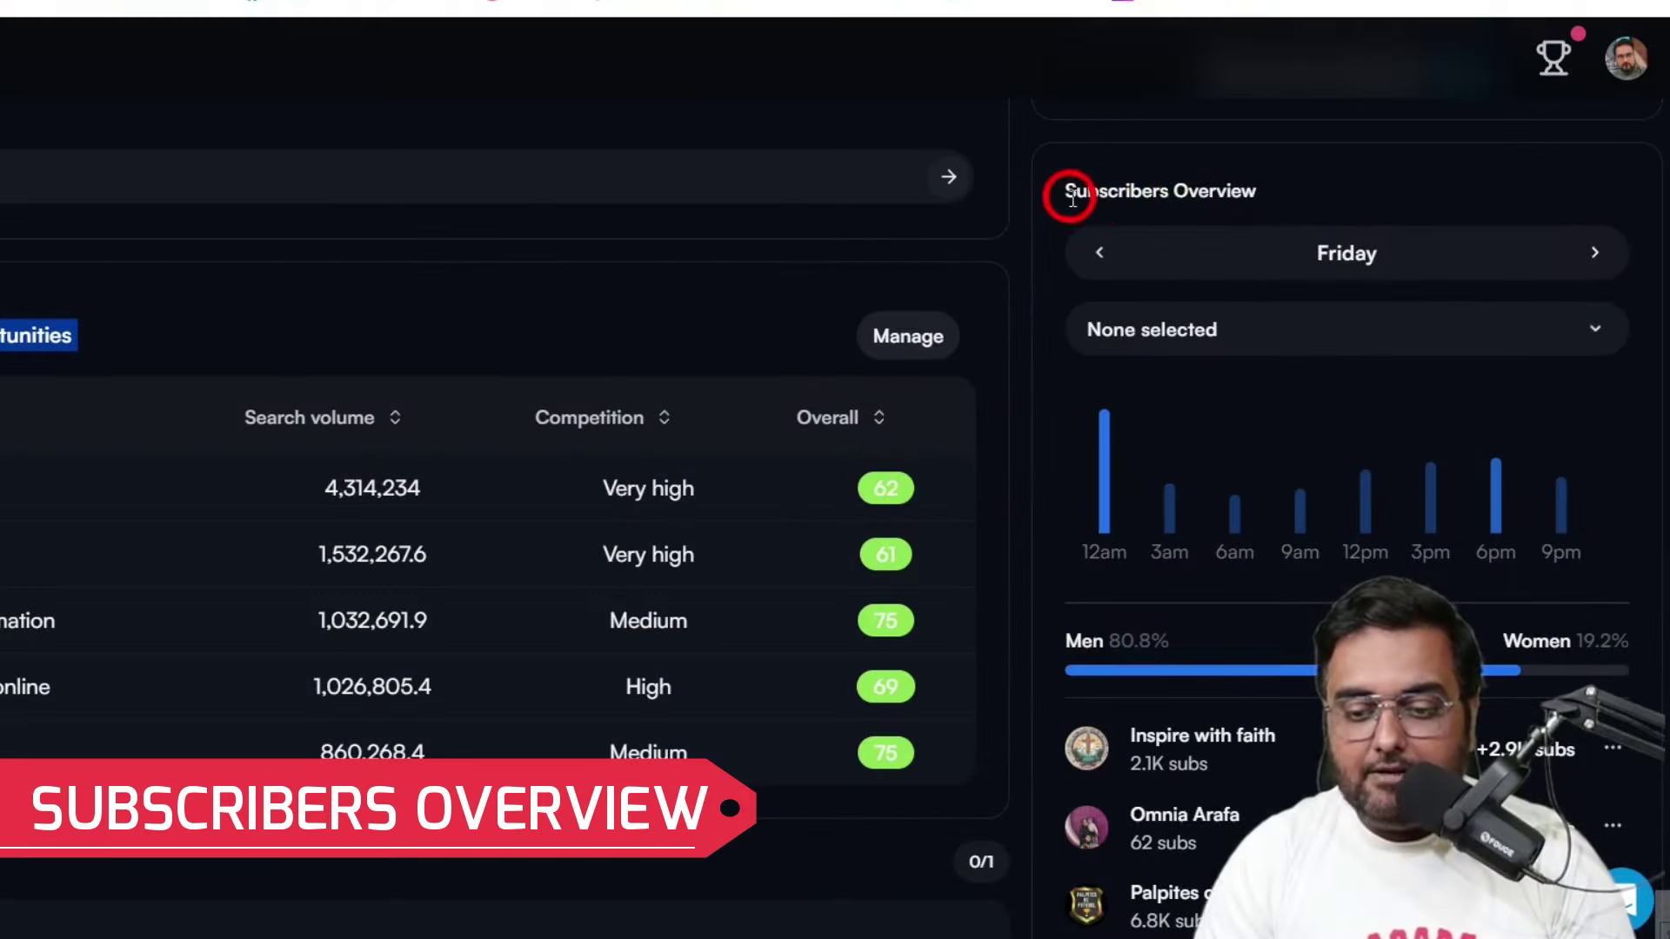
# Step: Examine the dashboard's Subscribers Overview, Competitors list and Growth Plan Progress, and return to the start of the page
pyautogui.moveTo(1068, 193); pyautogui.dragTo(1278, 200)
pyautogui.click(1278, 200)
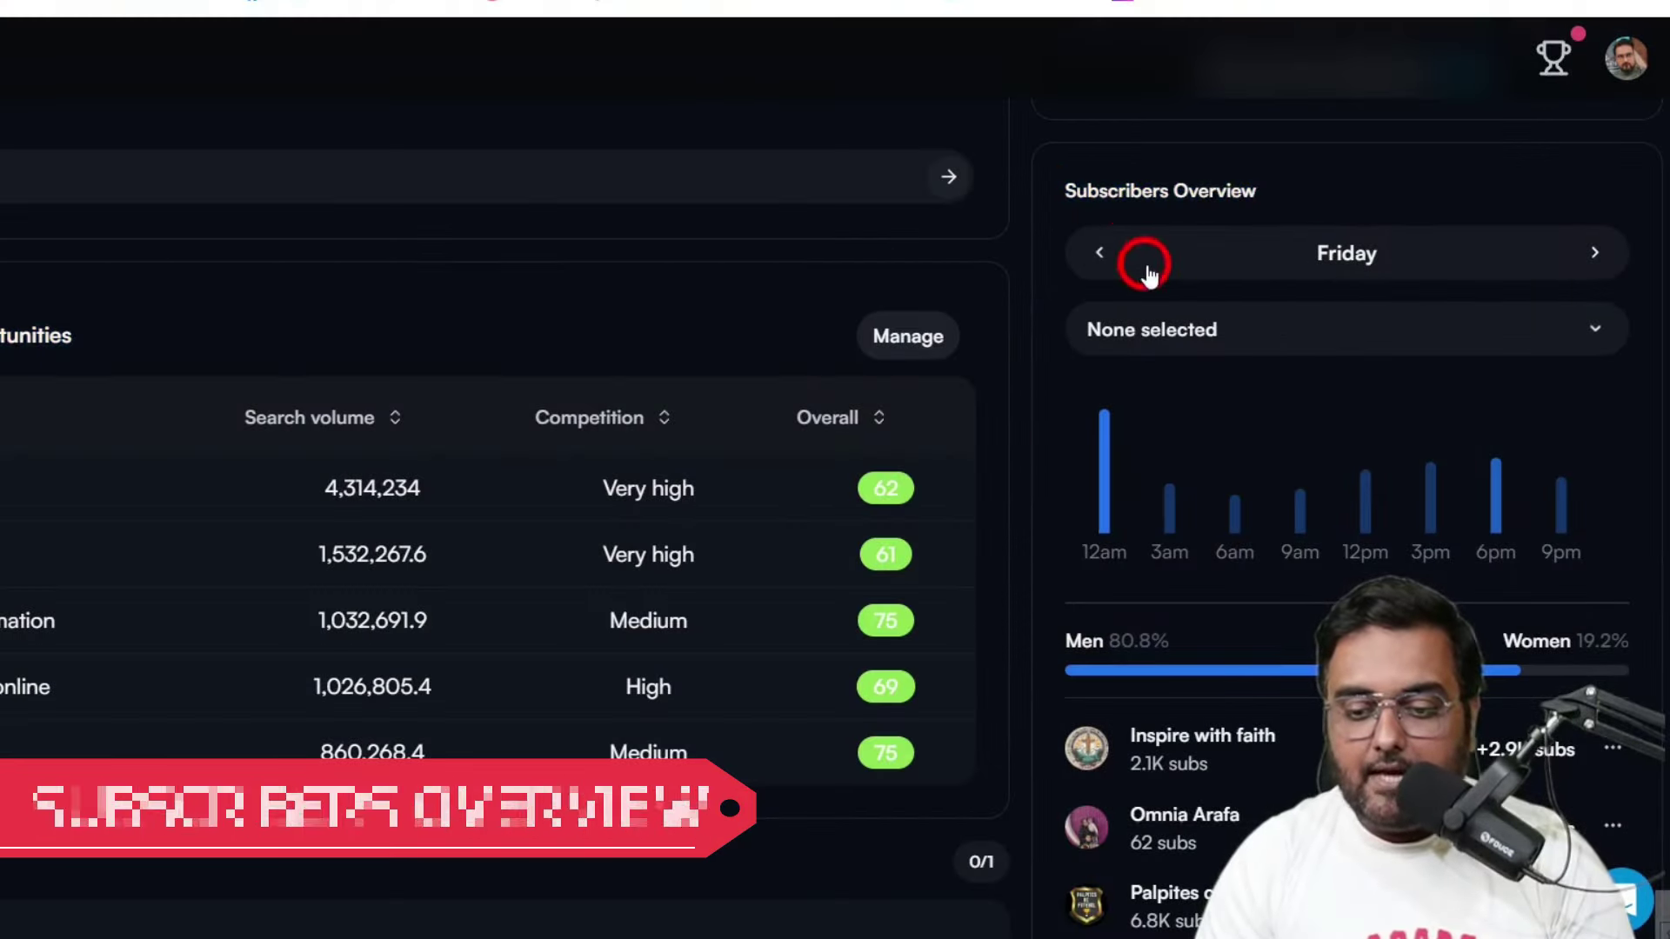
pyautogui.moveTo(1660, 277); pyautogui.dragTo(1661, 335)
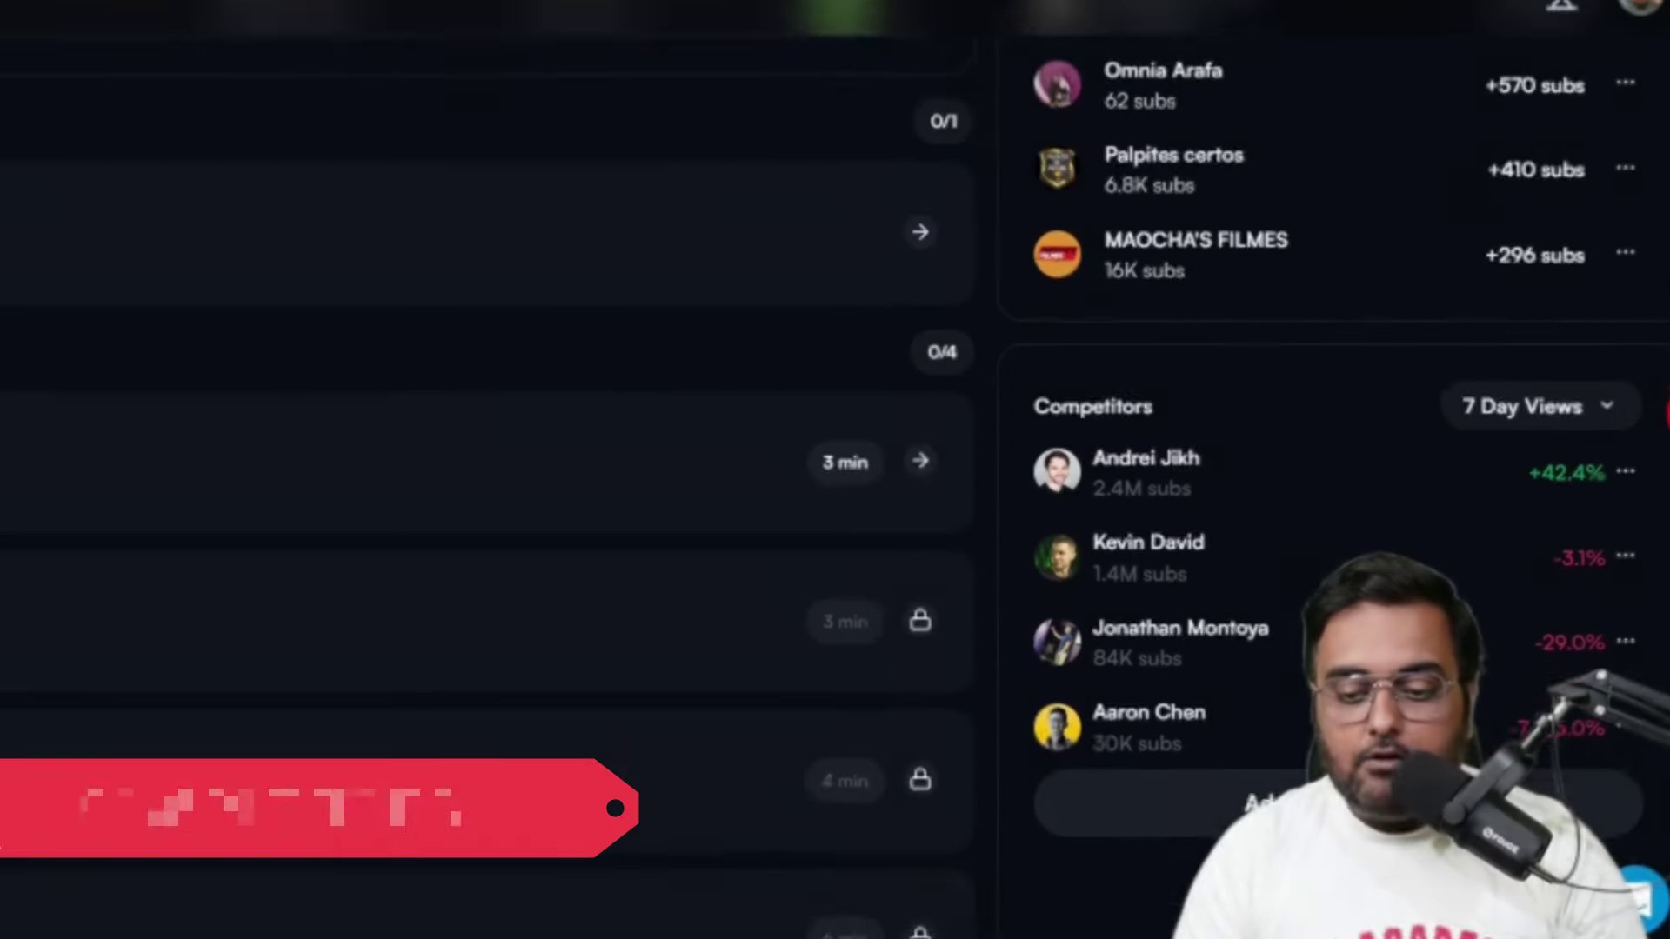
pyautogui.click(946, 395)
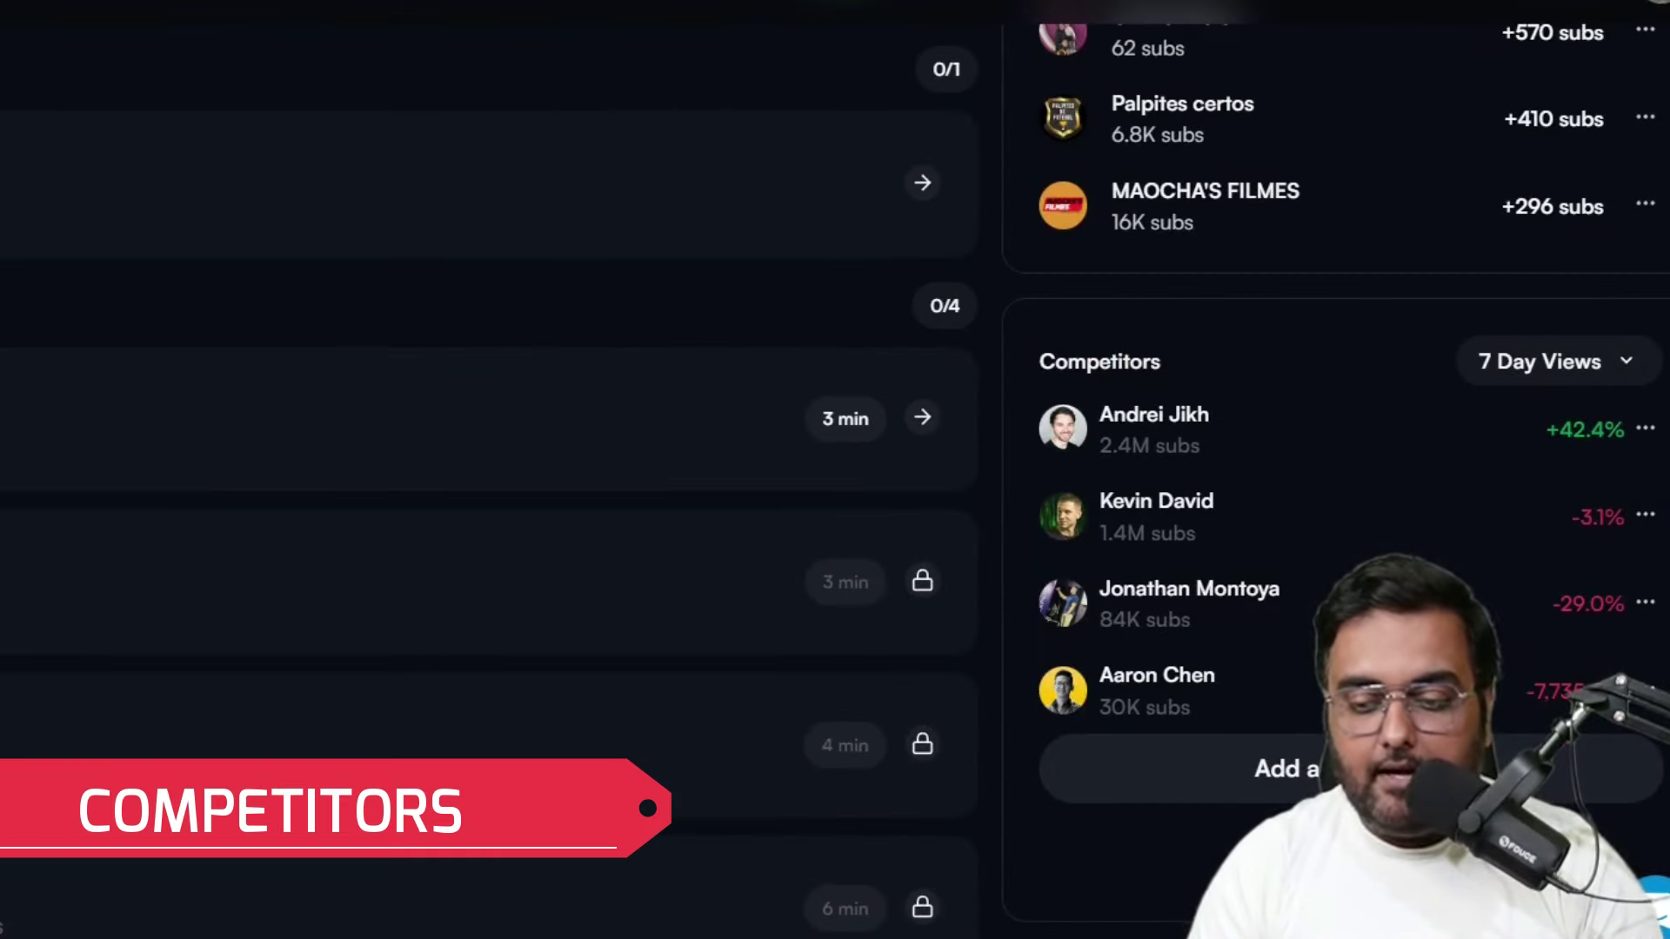
pyautogui.scroll(-2, 1605, 348)
pyautogui.click(1604, 275)
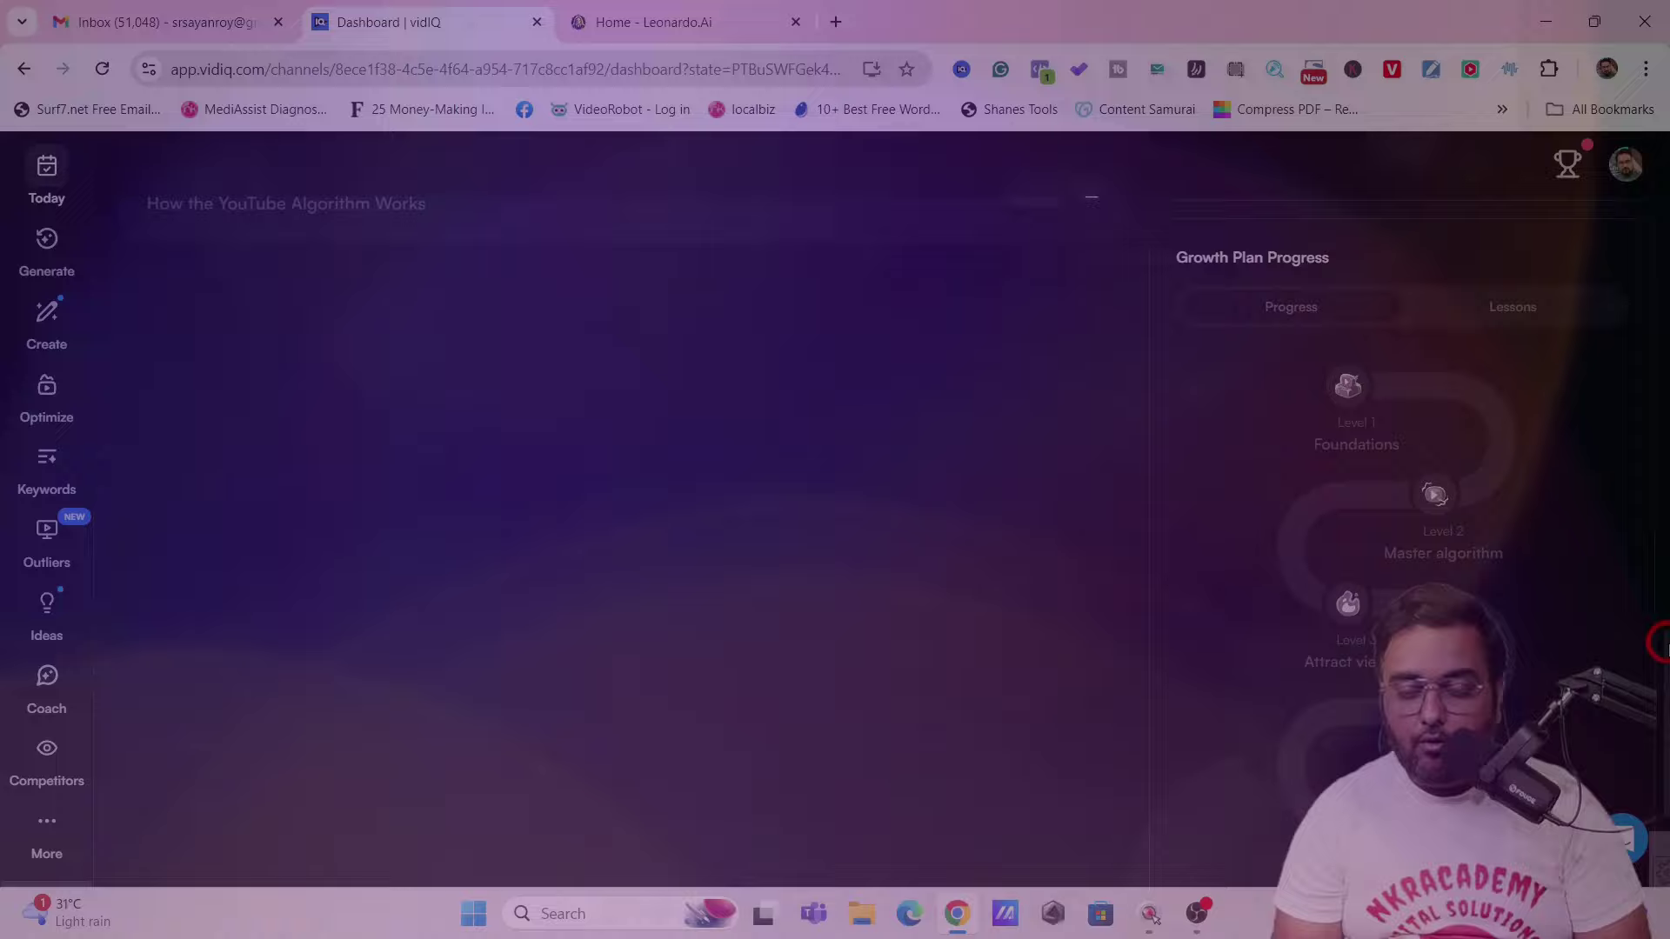
pyautogui.moveTo(1664, 608); pyautogui.dragTo(1663, 149)
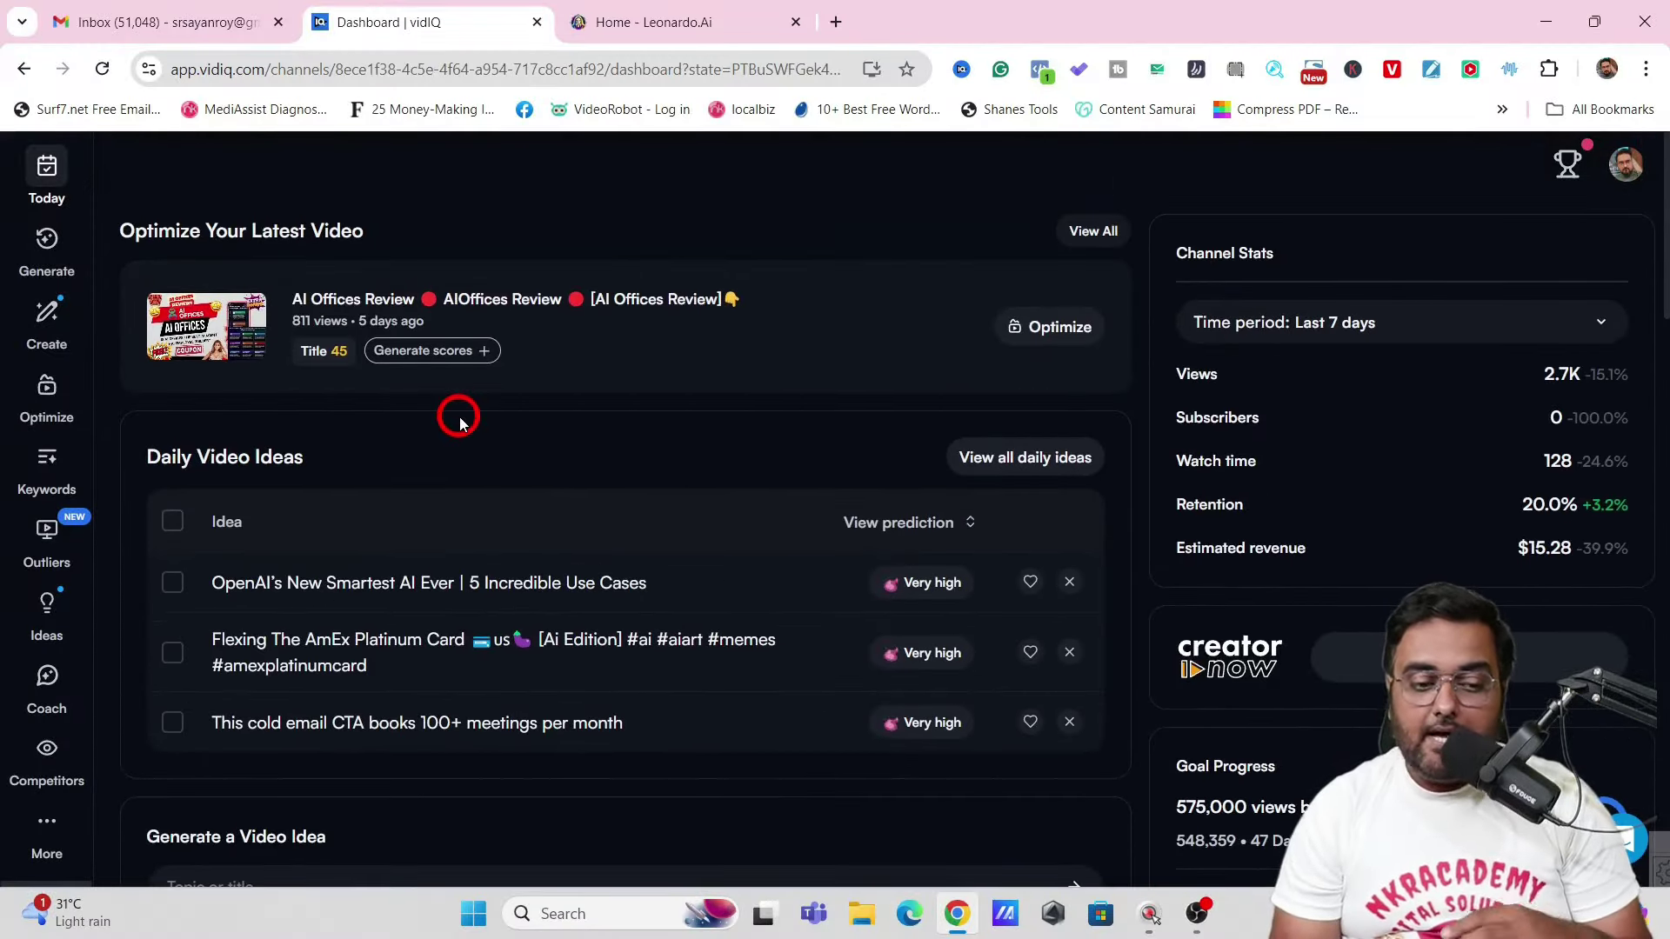
# Step: View the Generate page and browse the Create page from Topic of the Day down to Videos Sending You Traffic
pyautogui.click(49, 243)
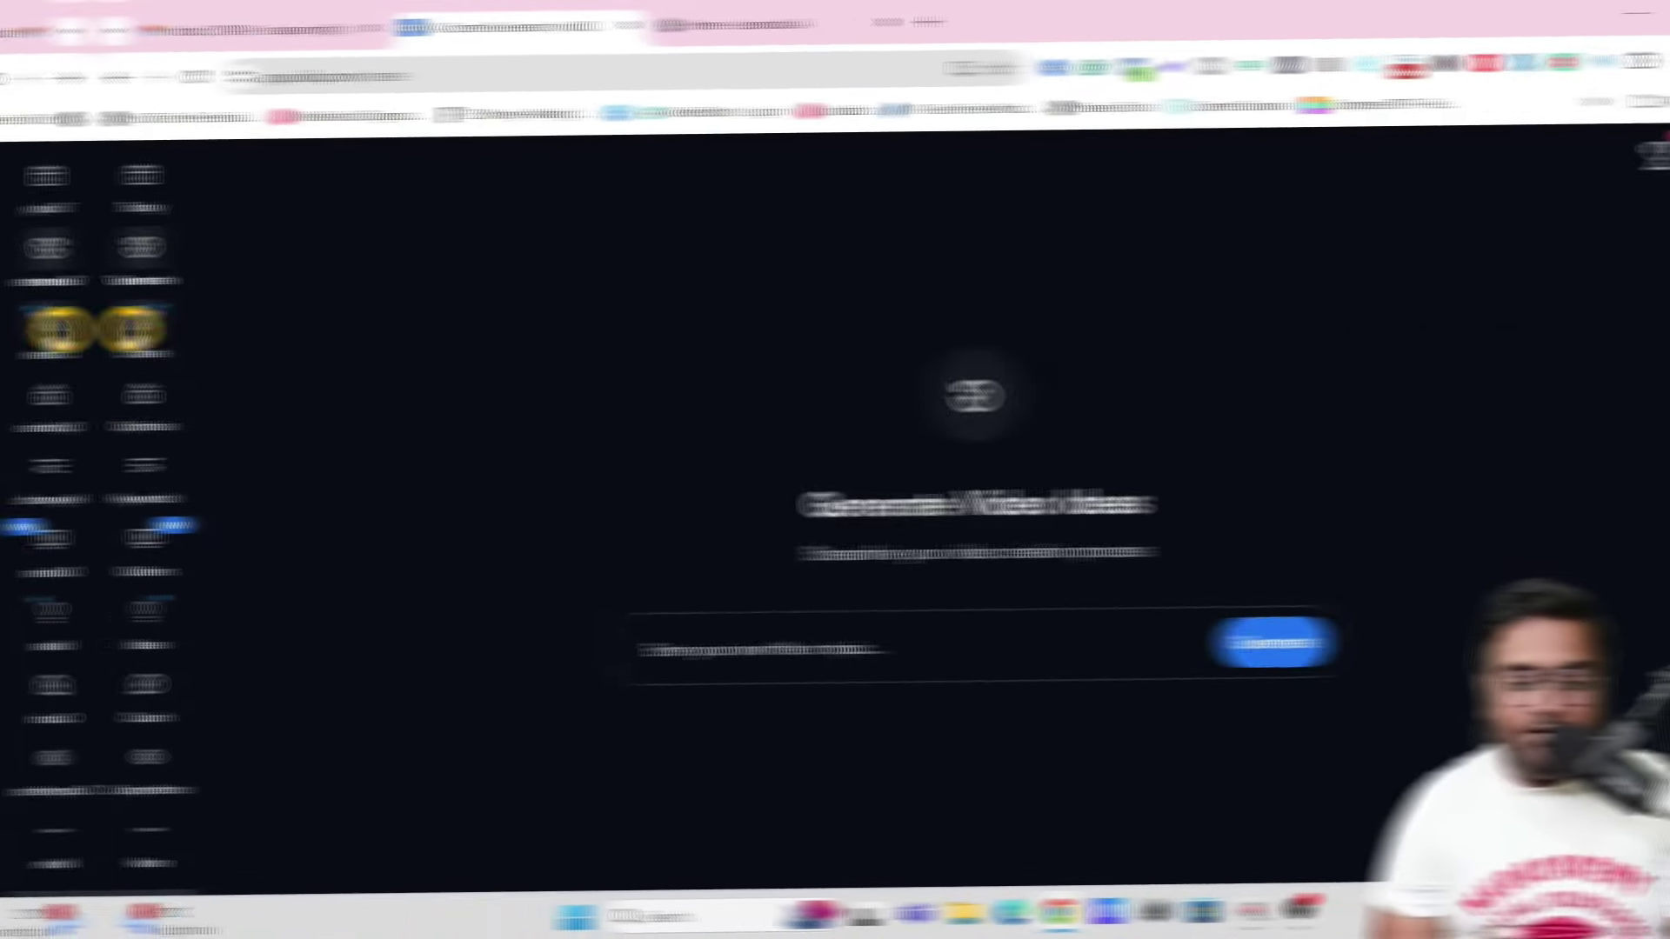
pyautogui.click(41, 324)
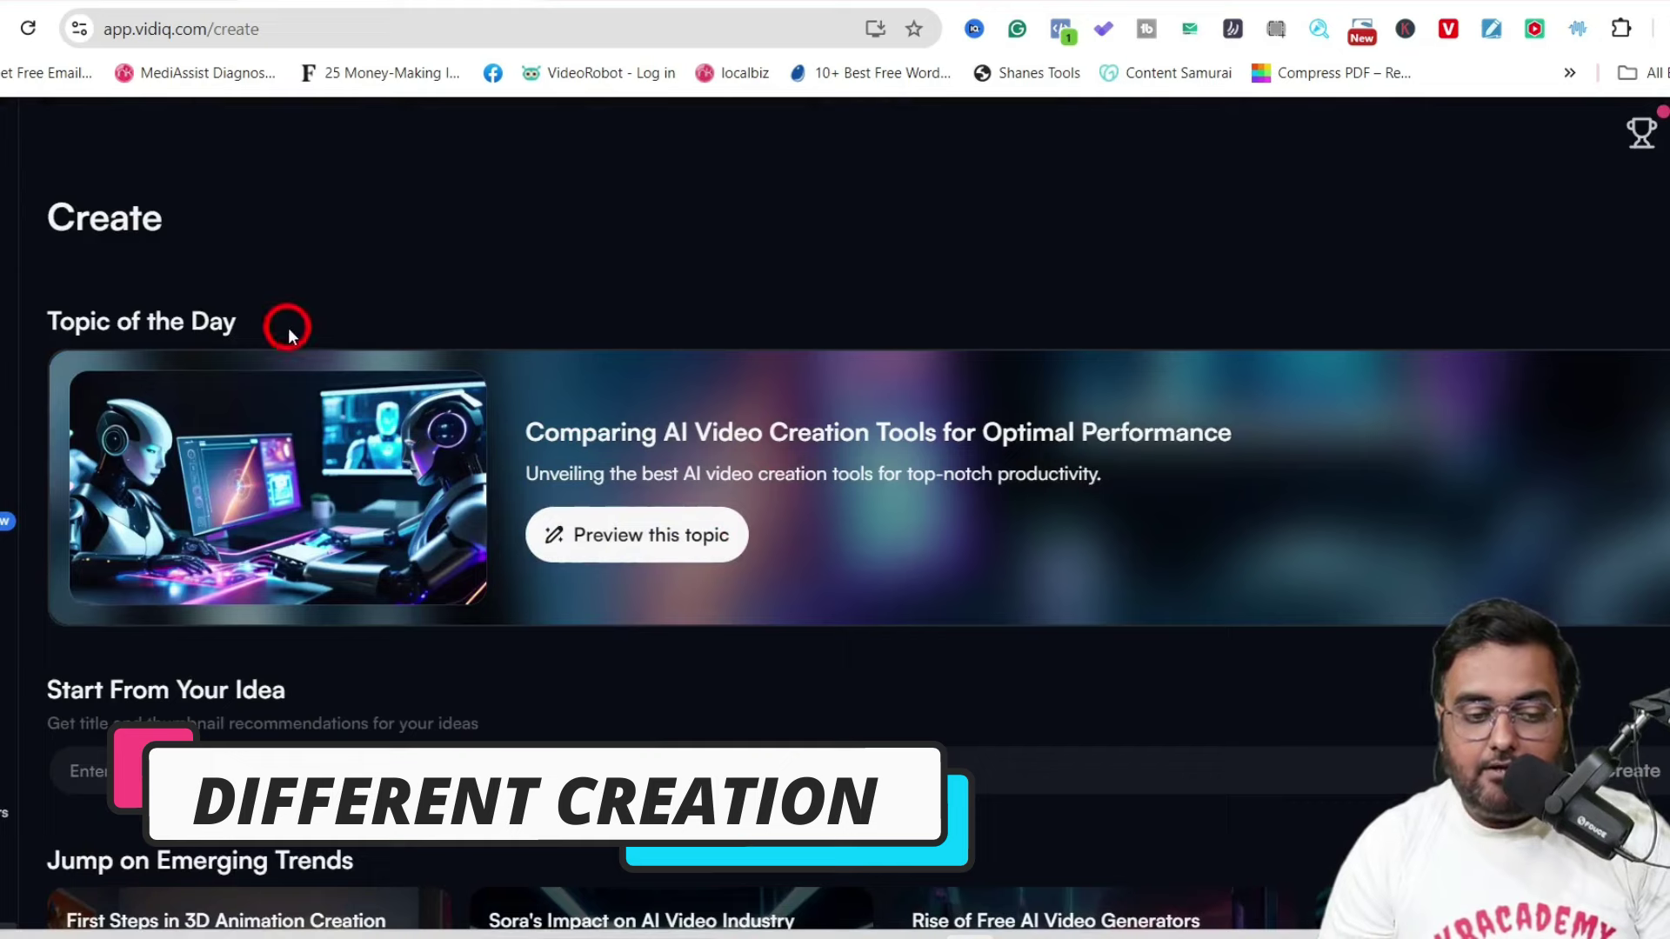
pyautogui.moveTo(184, 323); pyautogui.dragTo(27, 329)
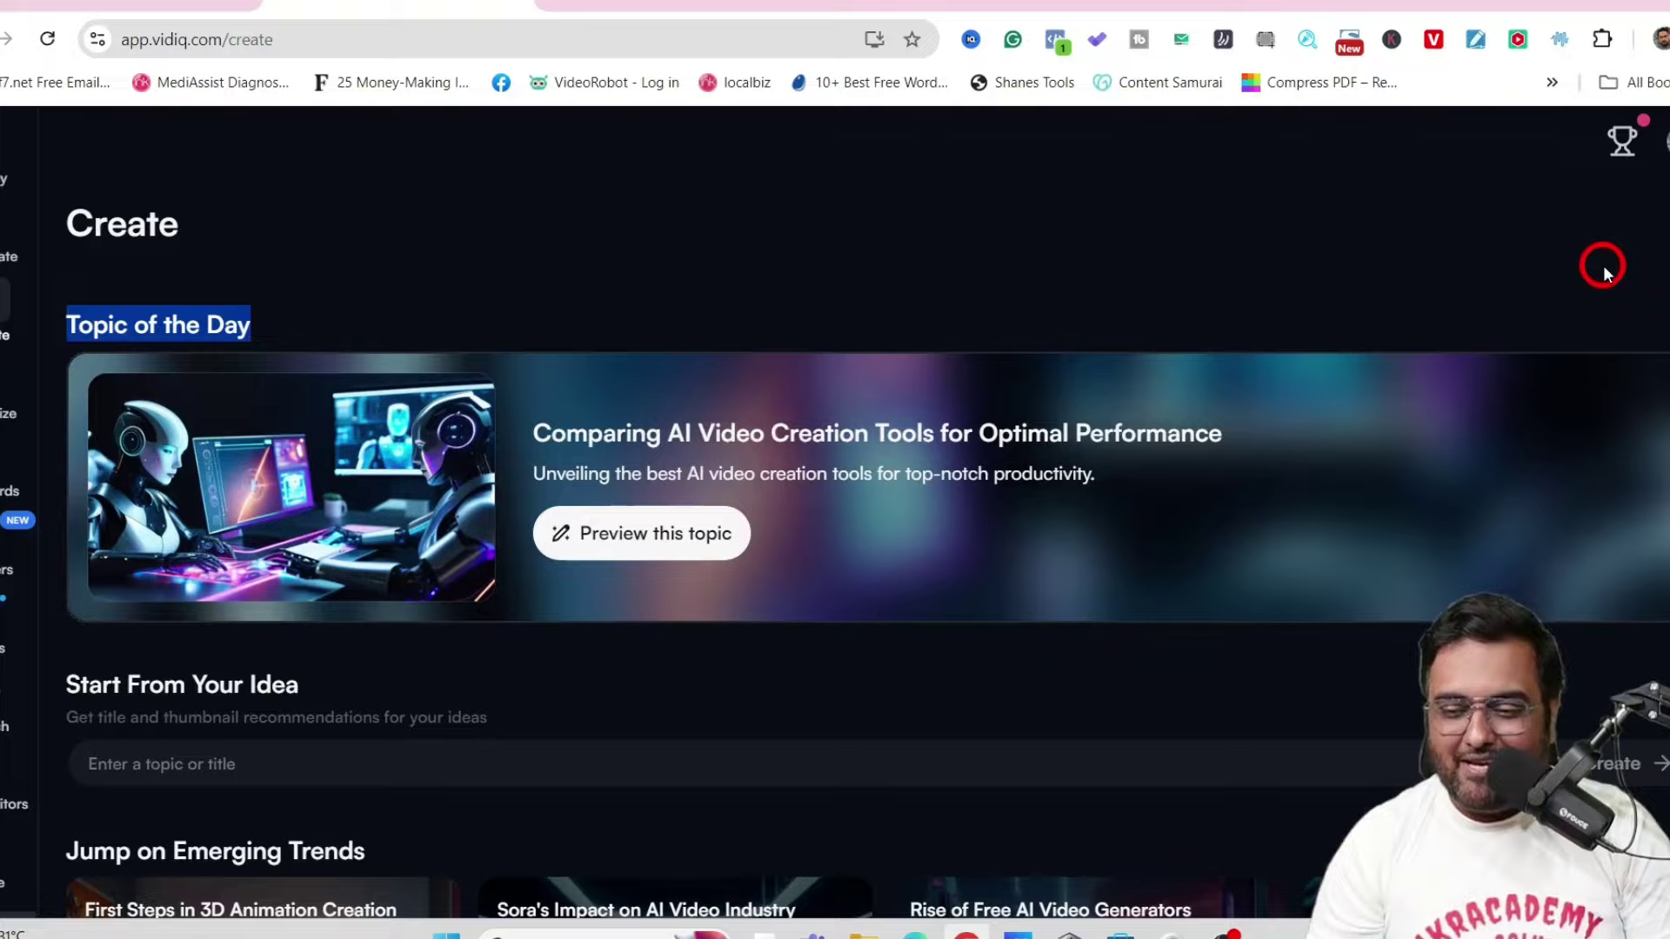
pyautogui.click(1619, 268)
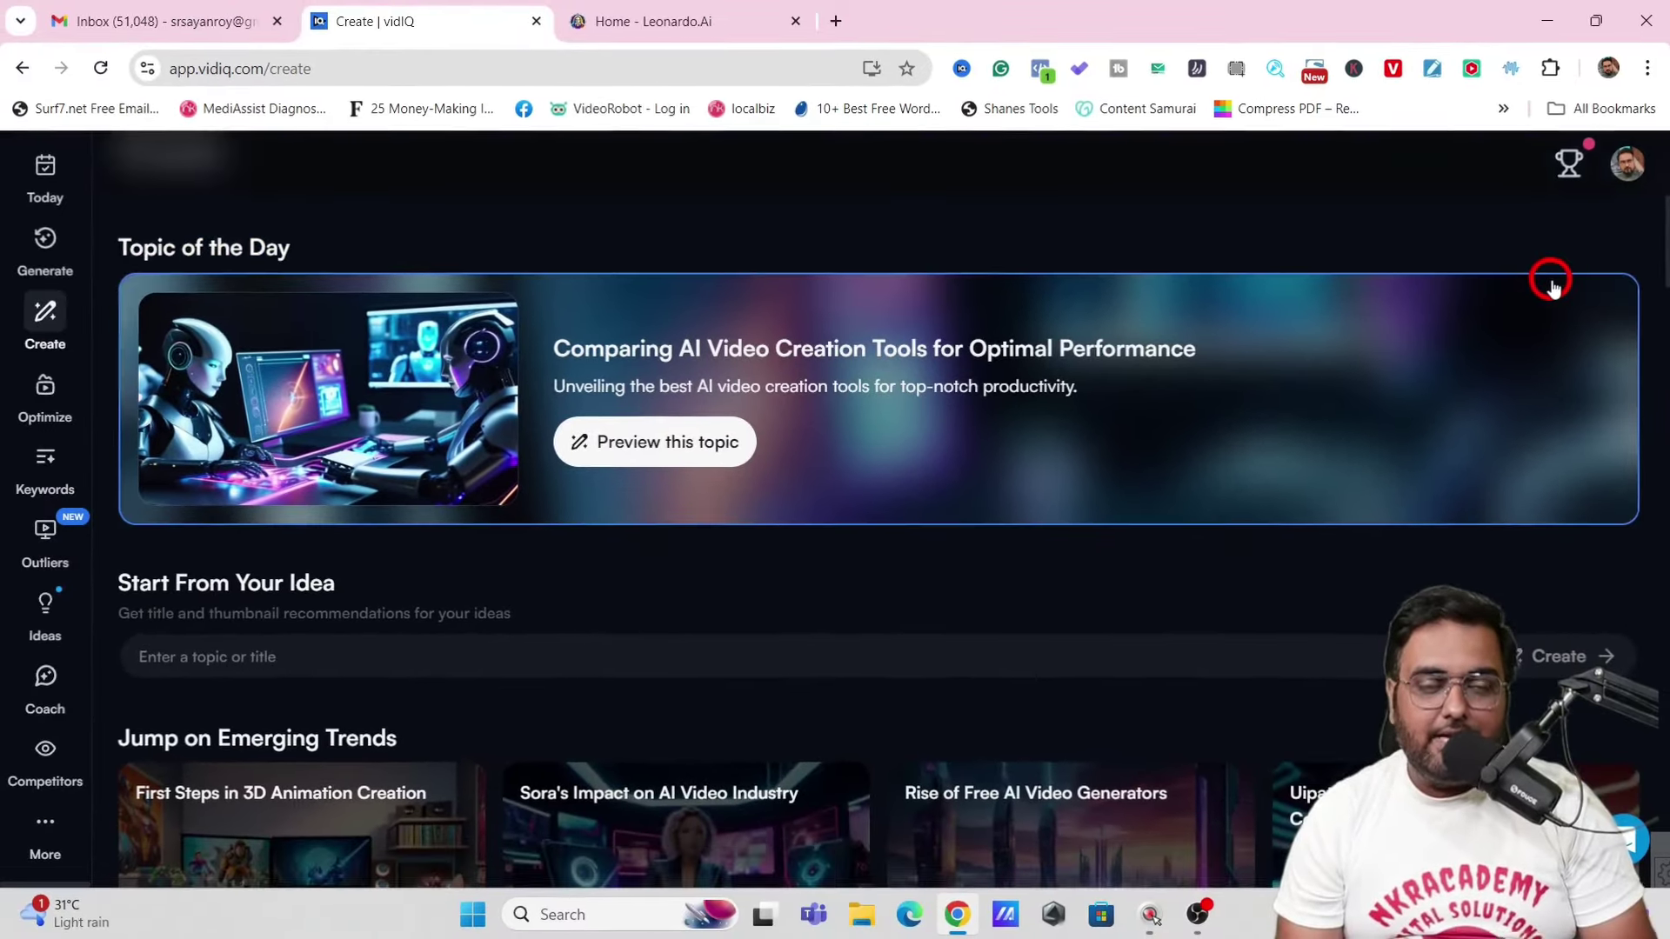
pyautogui.scroll(-6, 1552, 286)
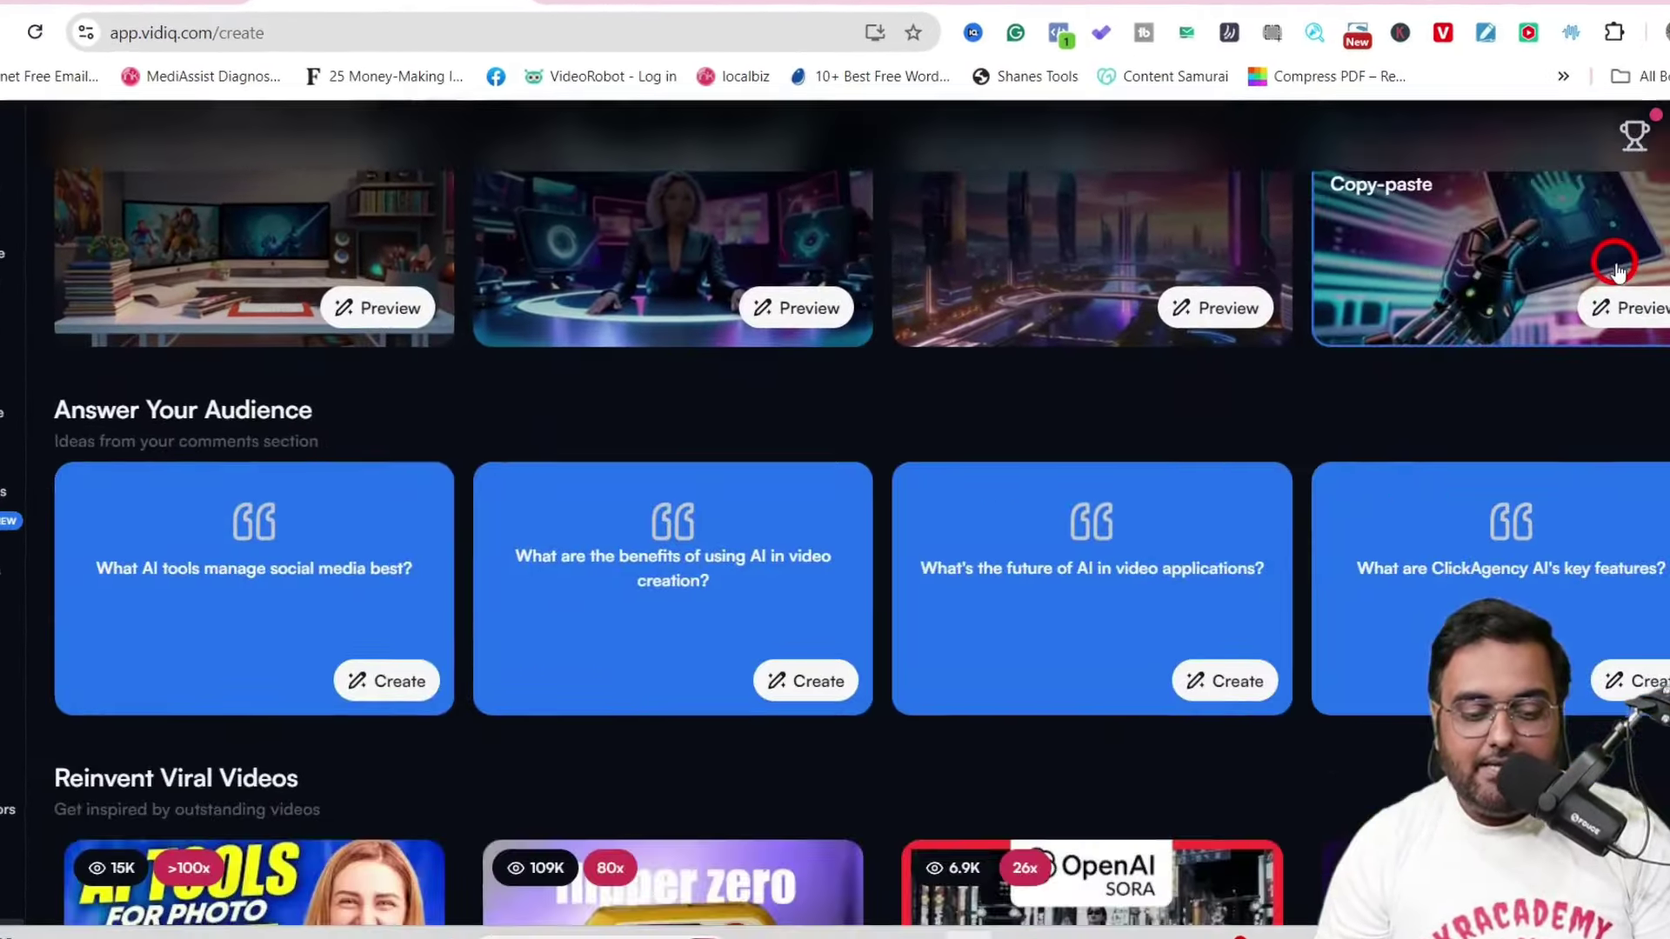
pyautogui.scroll(-10, 1615, 269)
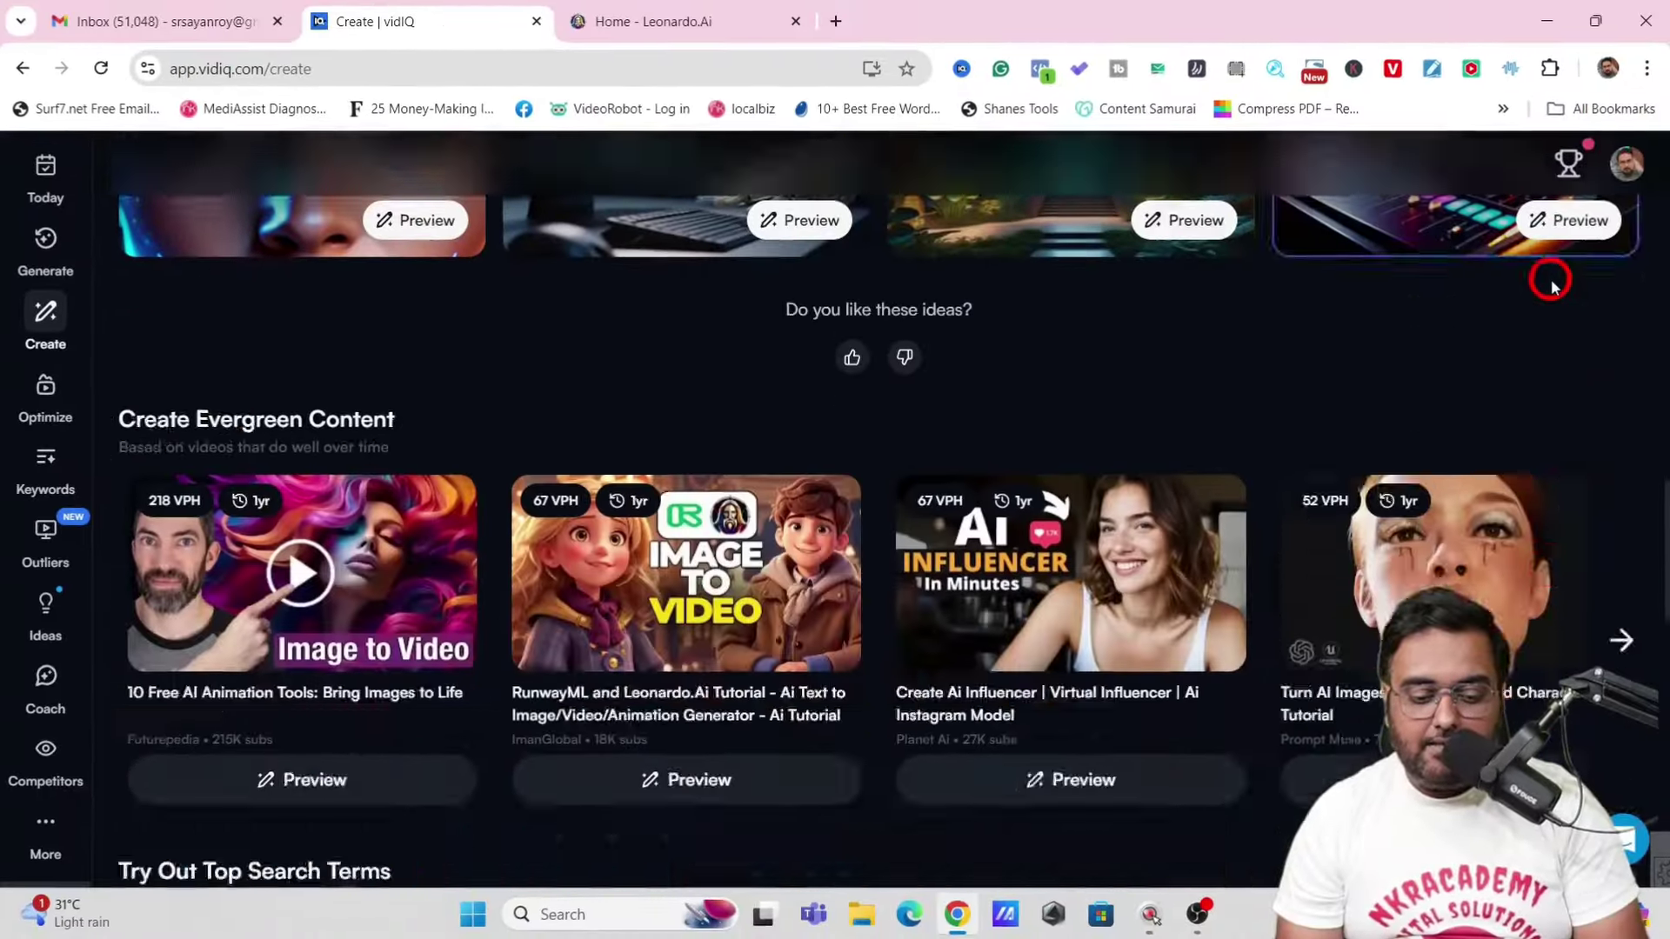
pyautogui.scroll(-10, 1552, 285)
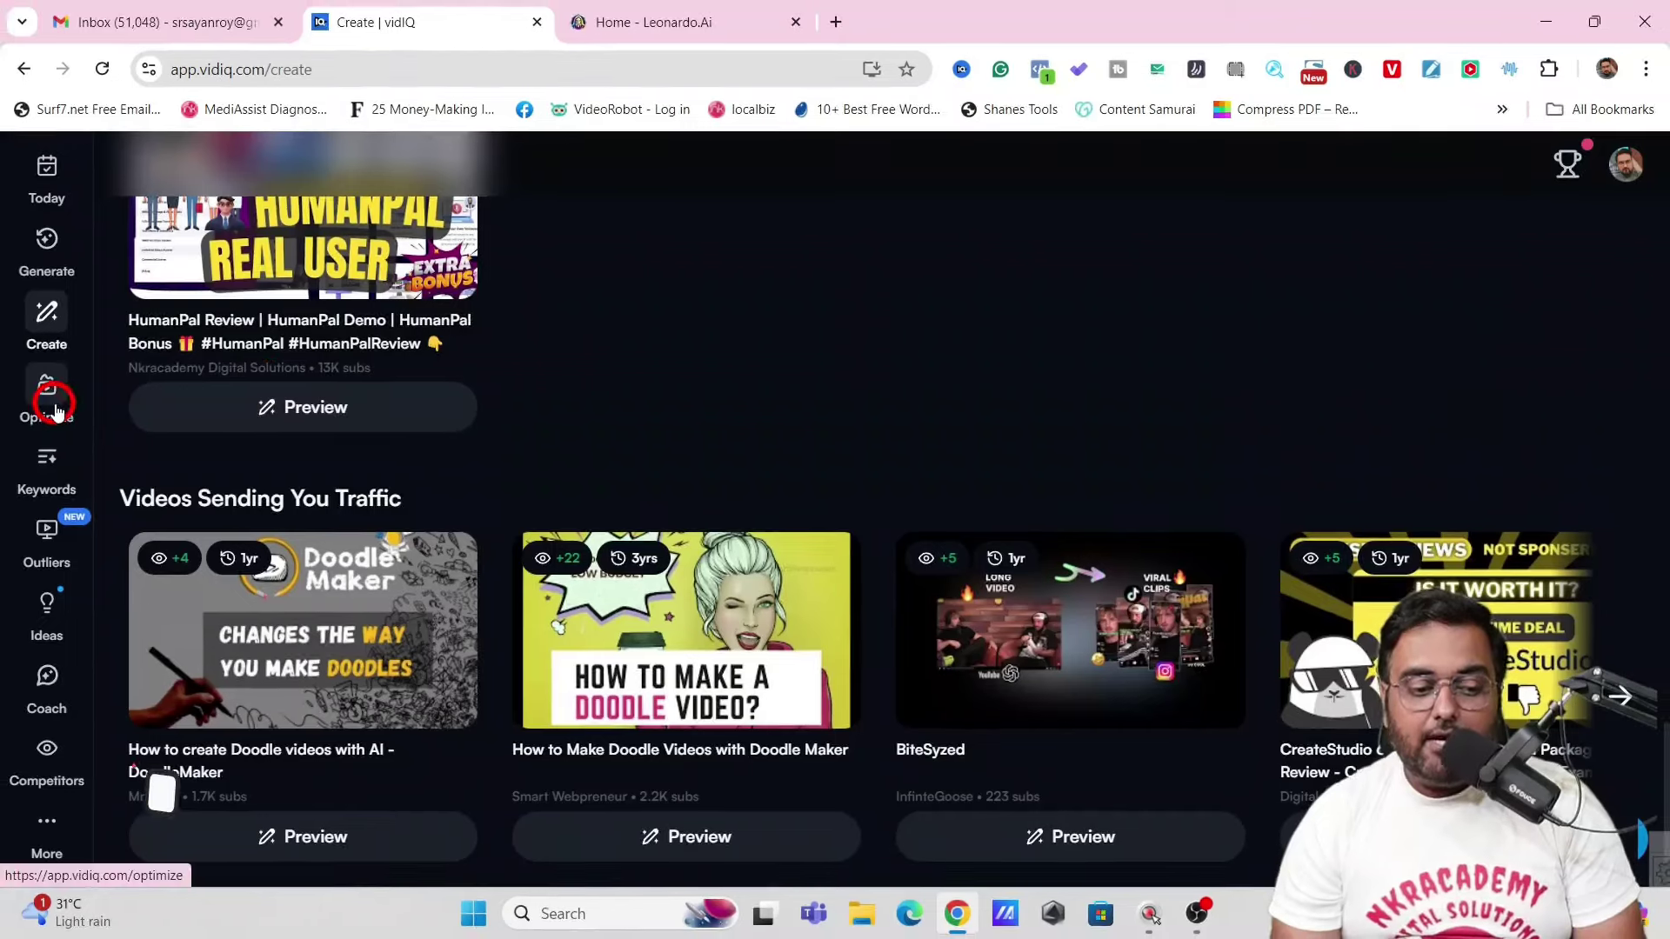
# Step: View the Optimize page and examine the top keyword opportunities and rising keywords on the Keywords page
pyautogui.click(47, 396)
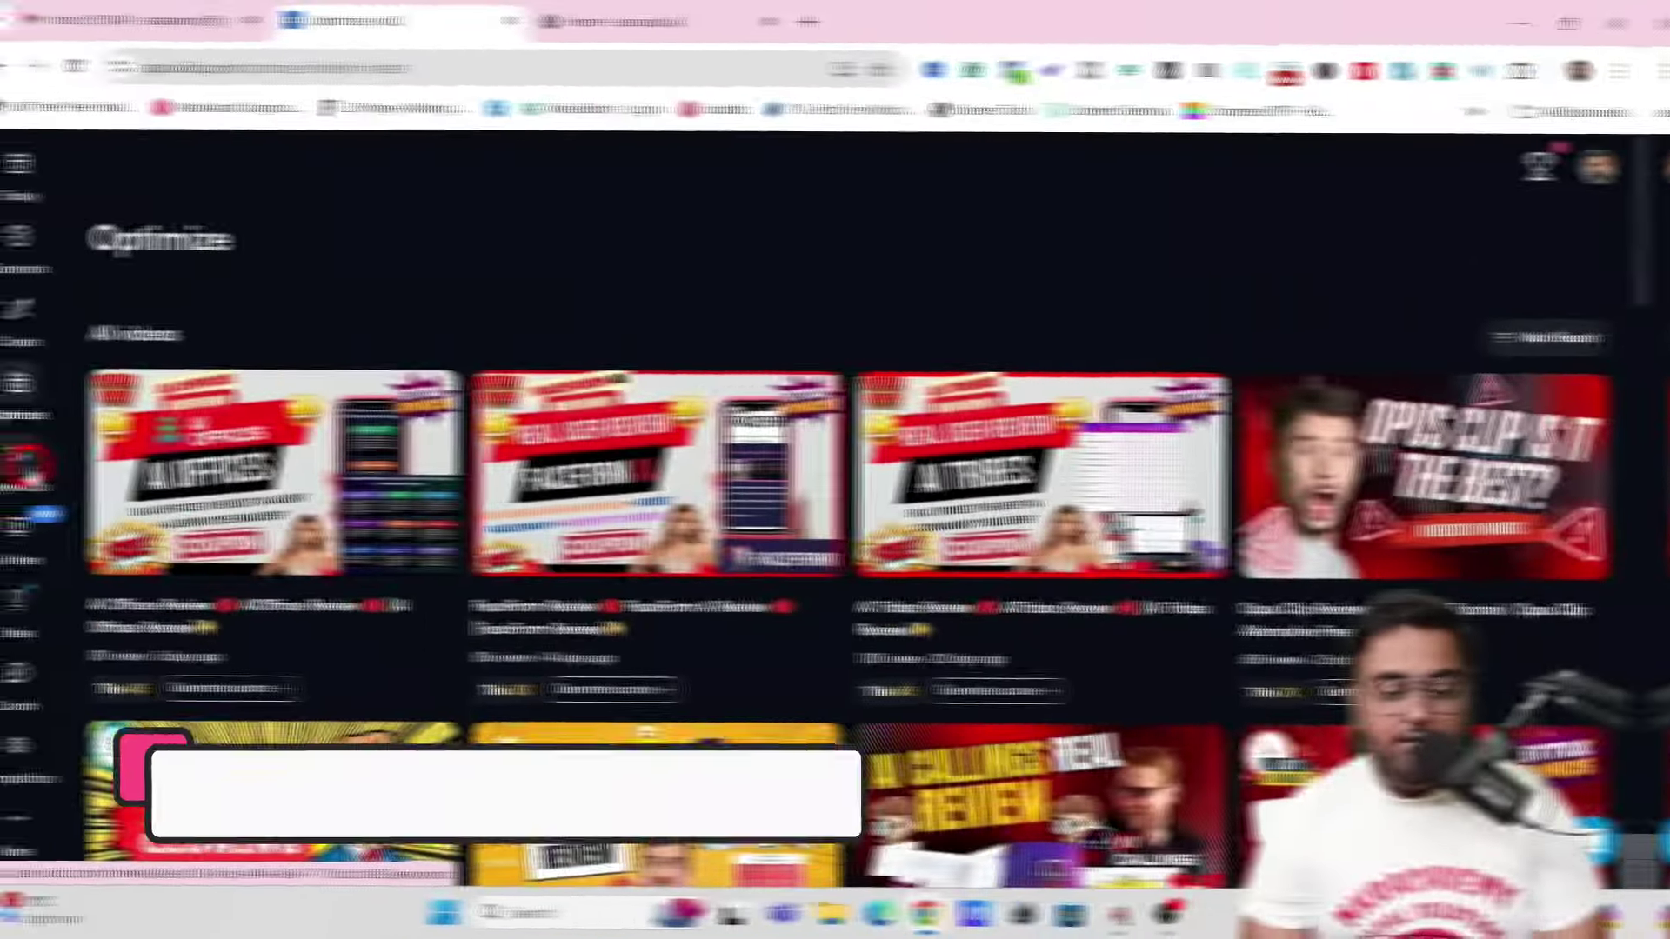
pyautogui.click(26, 467)
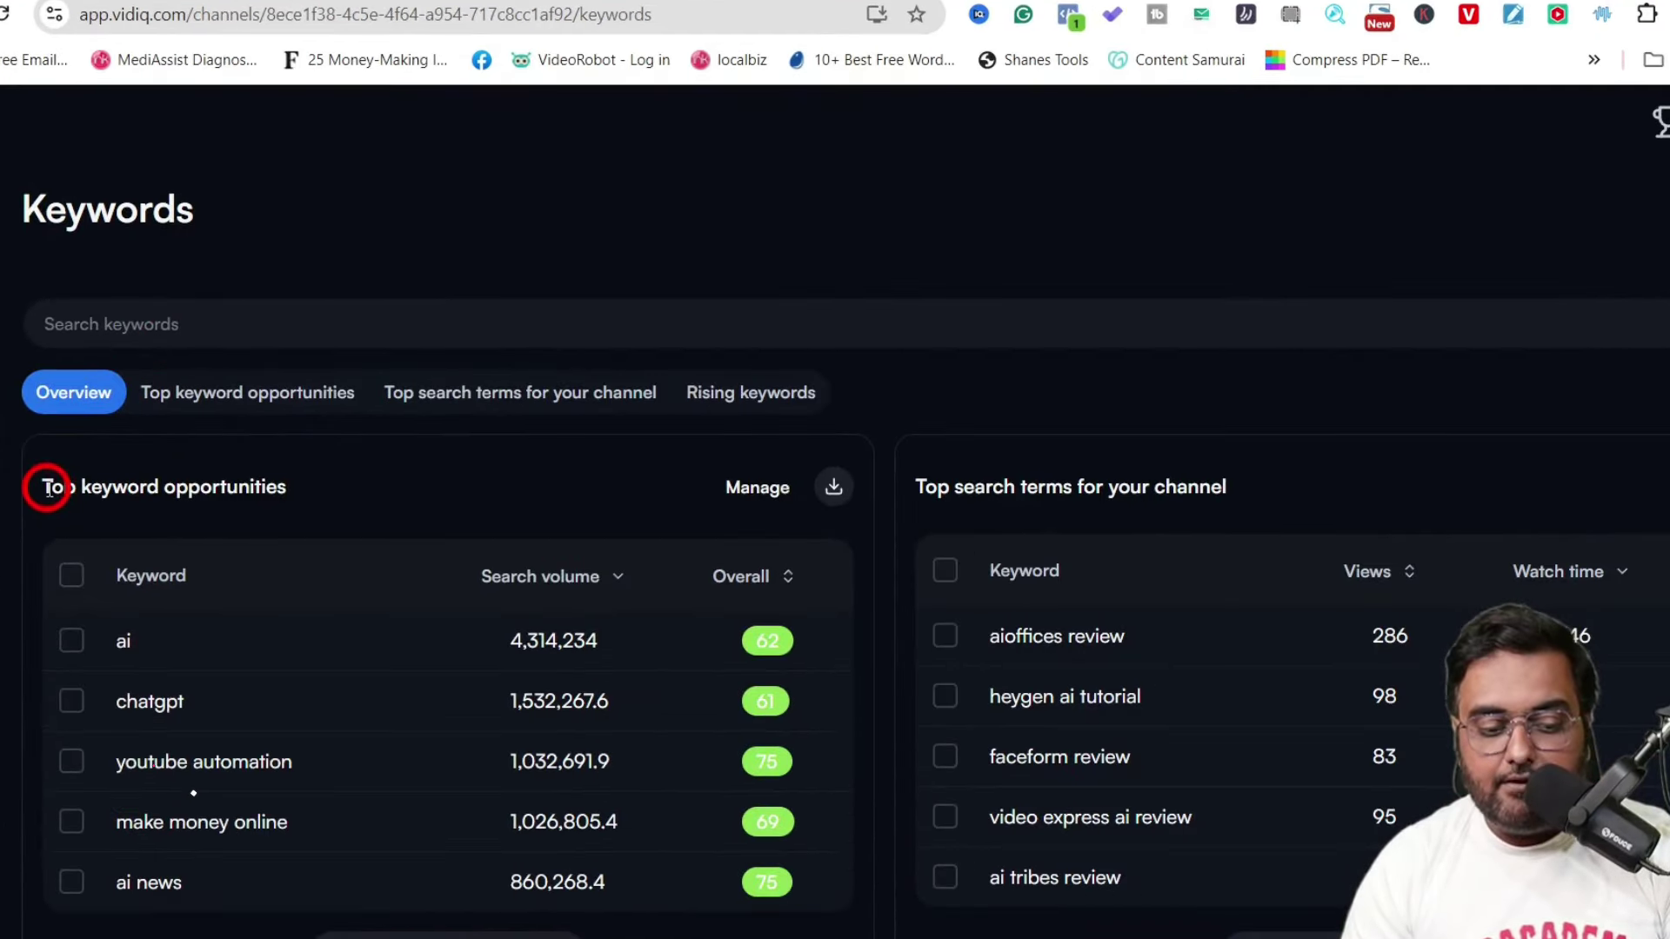
pyautogui.moveTo(44, 486); pyautogui.dragTo(320, 484)
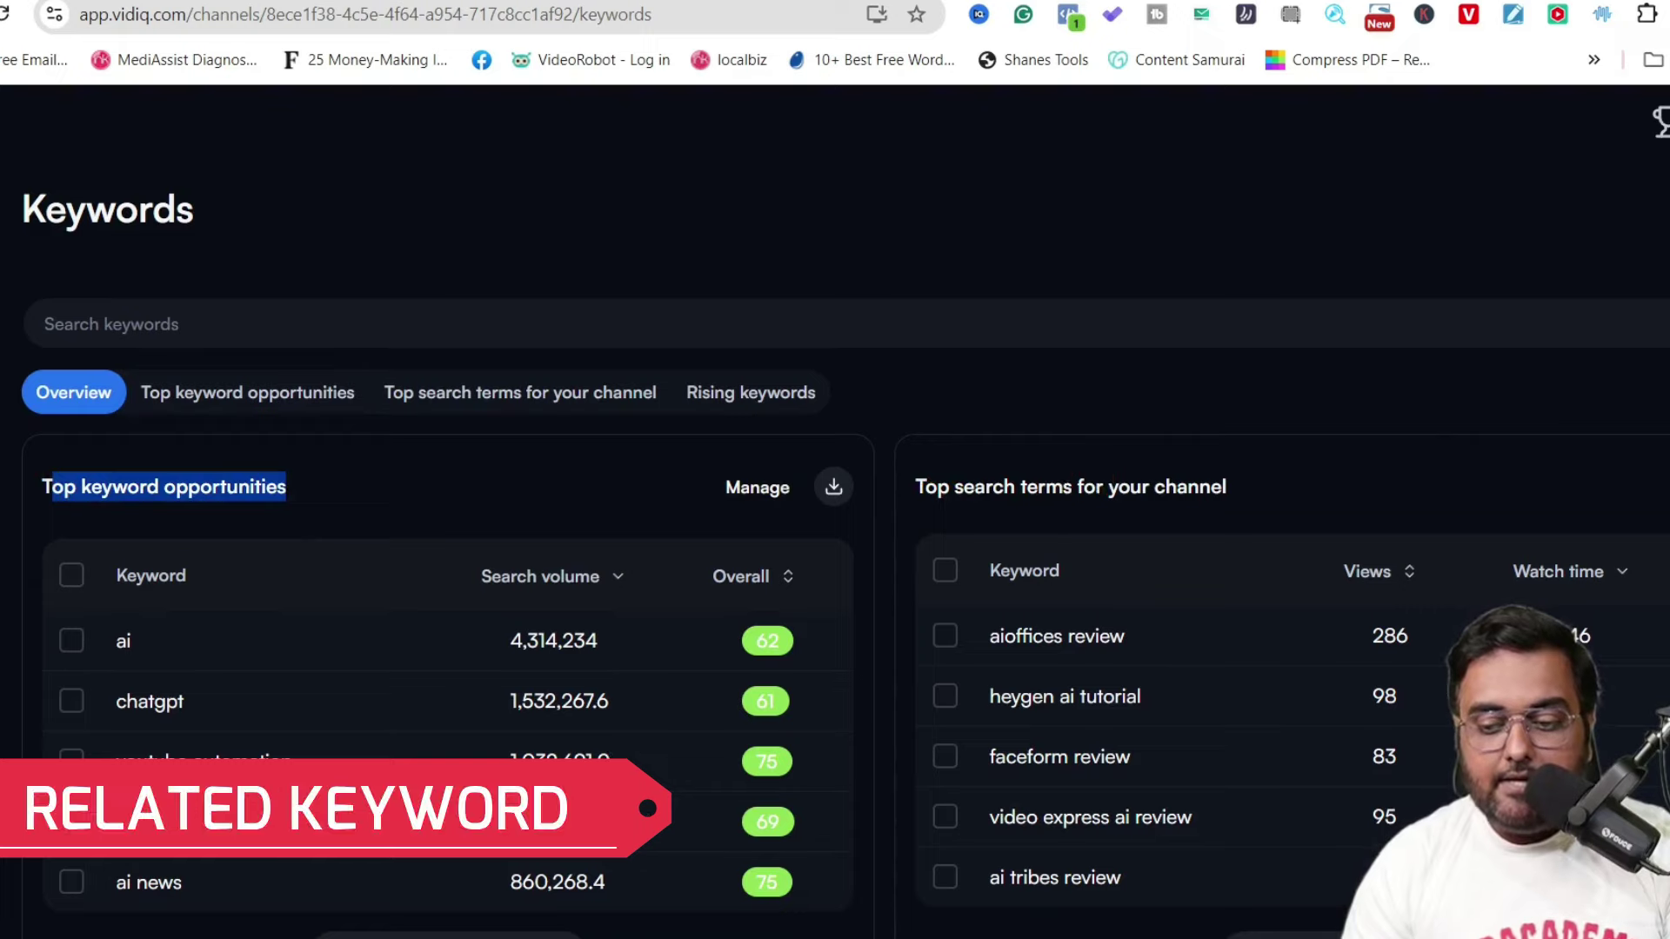
pyautogui.scroll(-6, 1091, 478)
pyautogui.scroll(-2, 1090, 479)
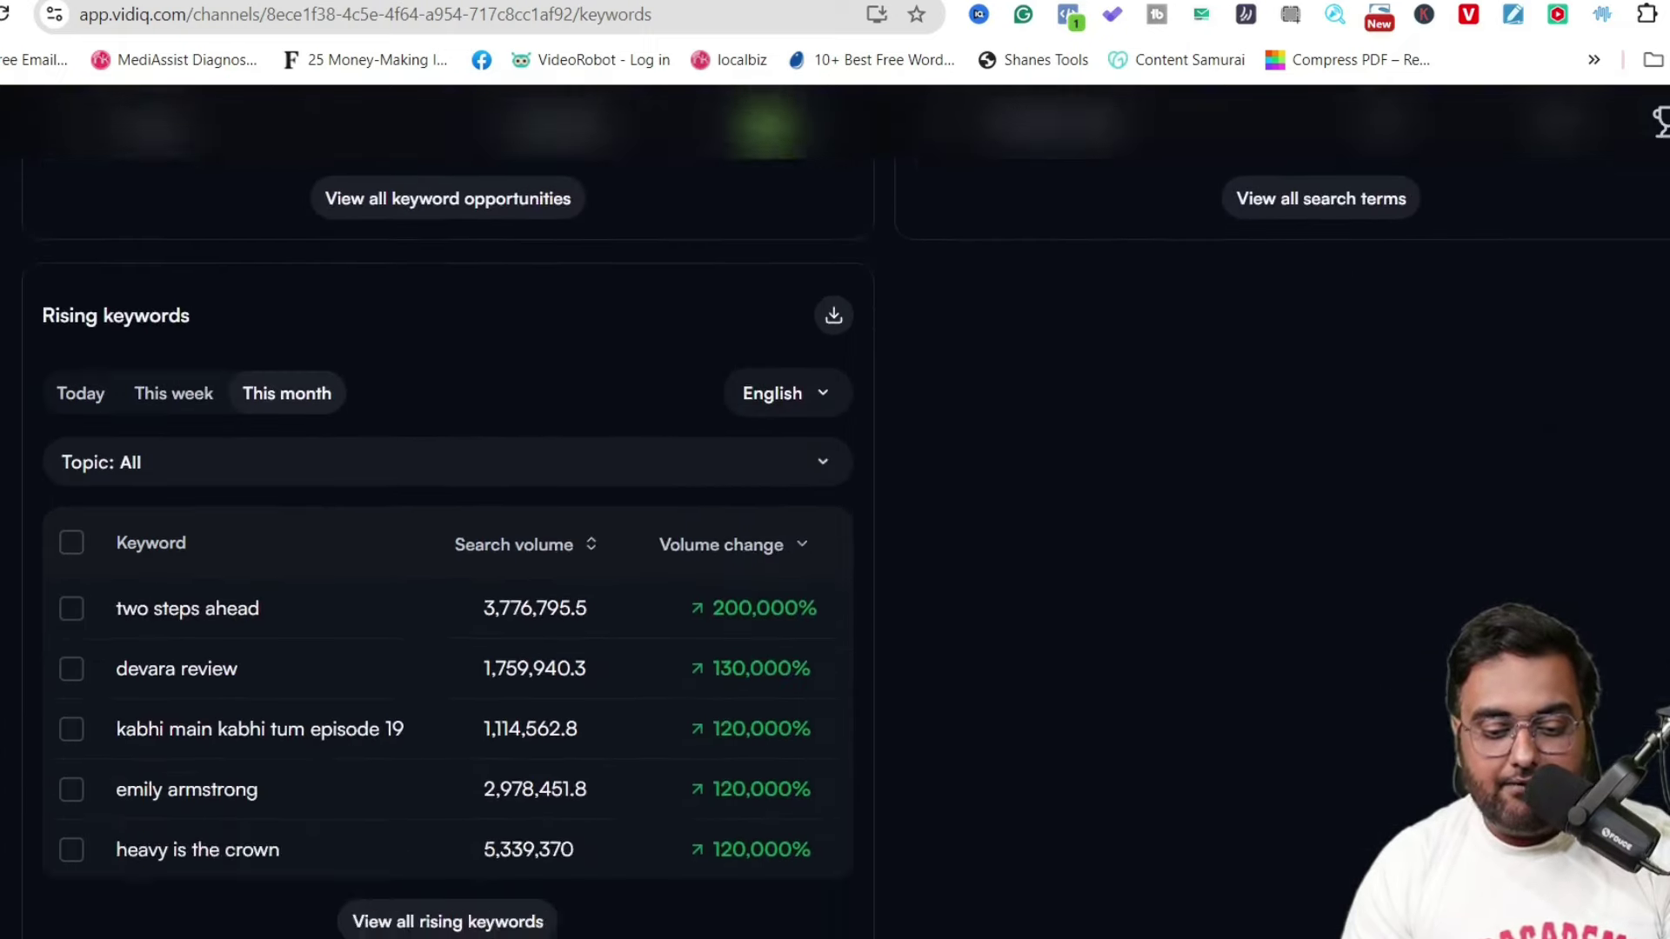
pyautogui.moveTo(1669, 753); pyautogui.dragTo(1660, 380)
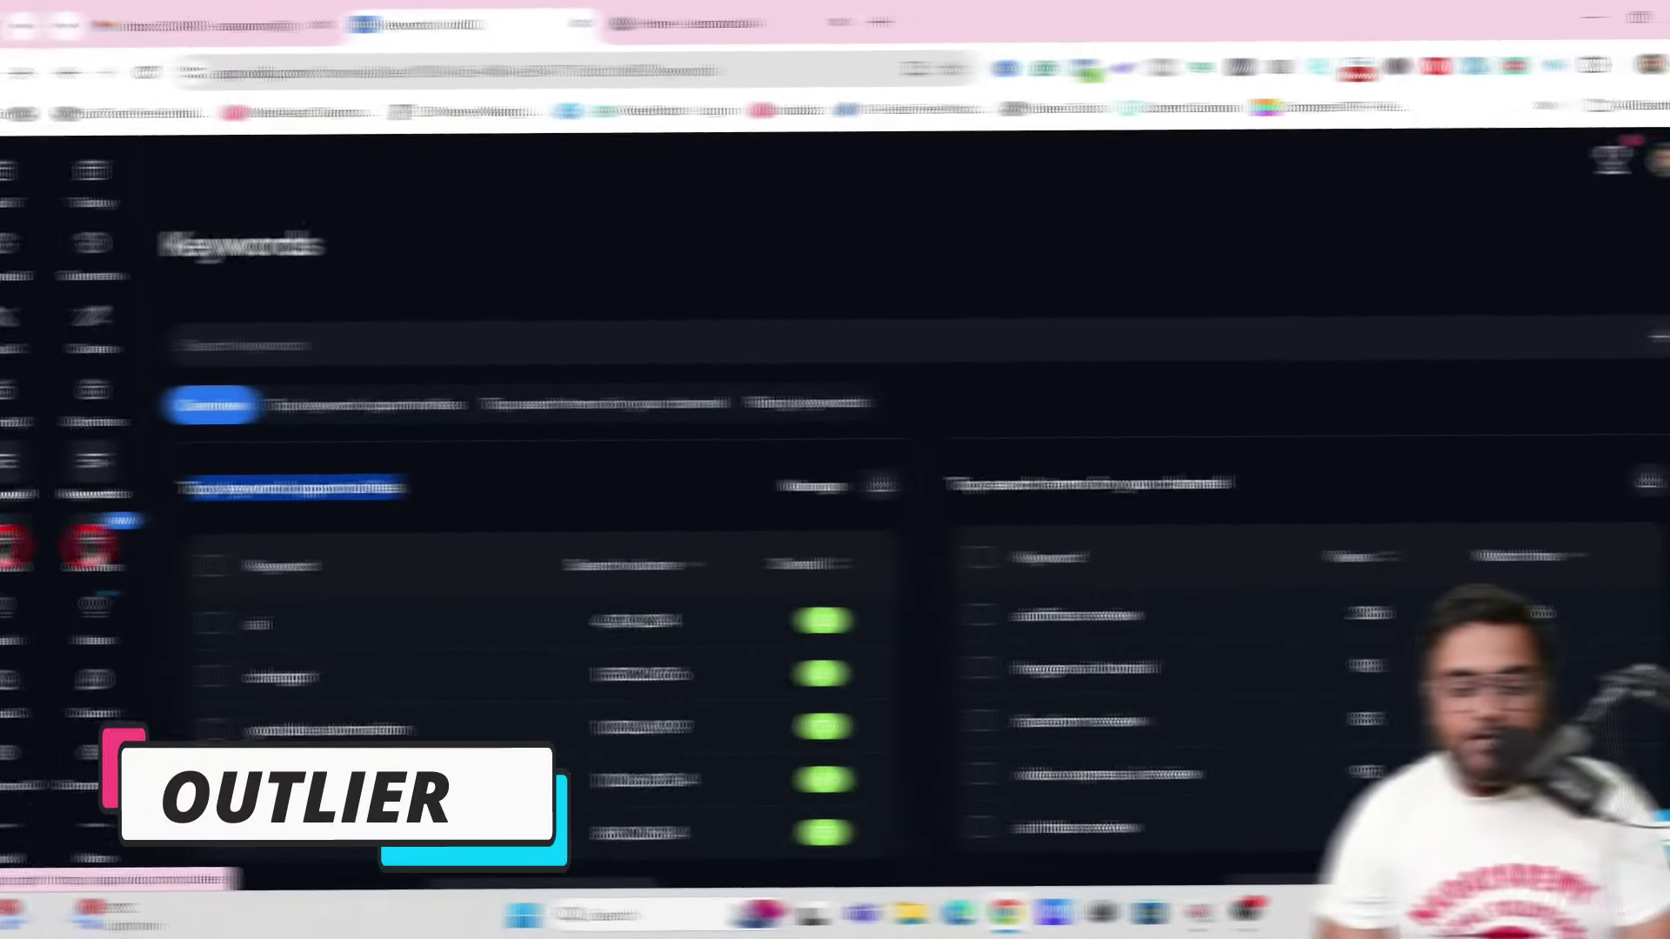
# Step: Look through the Outliers, Coach and Competitors pages, including the top videos from competitors
pyautogui.click(48, 546)
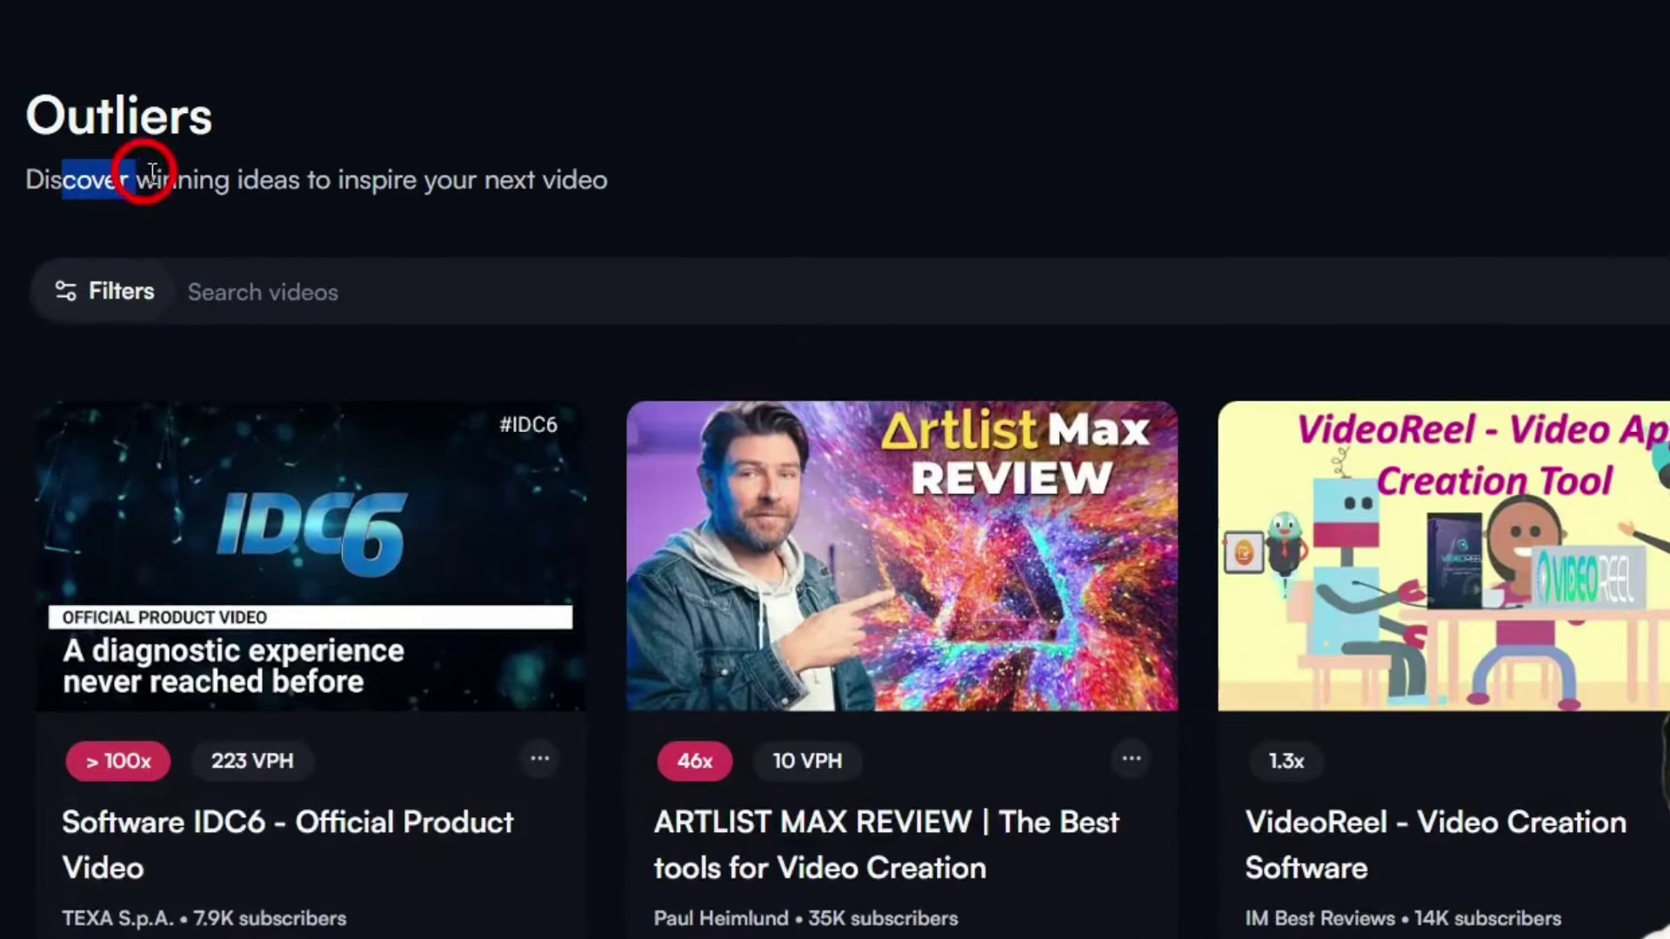
pyautogui.moveTo(153, 174); pyautogui.dragTo(659, 170)
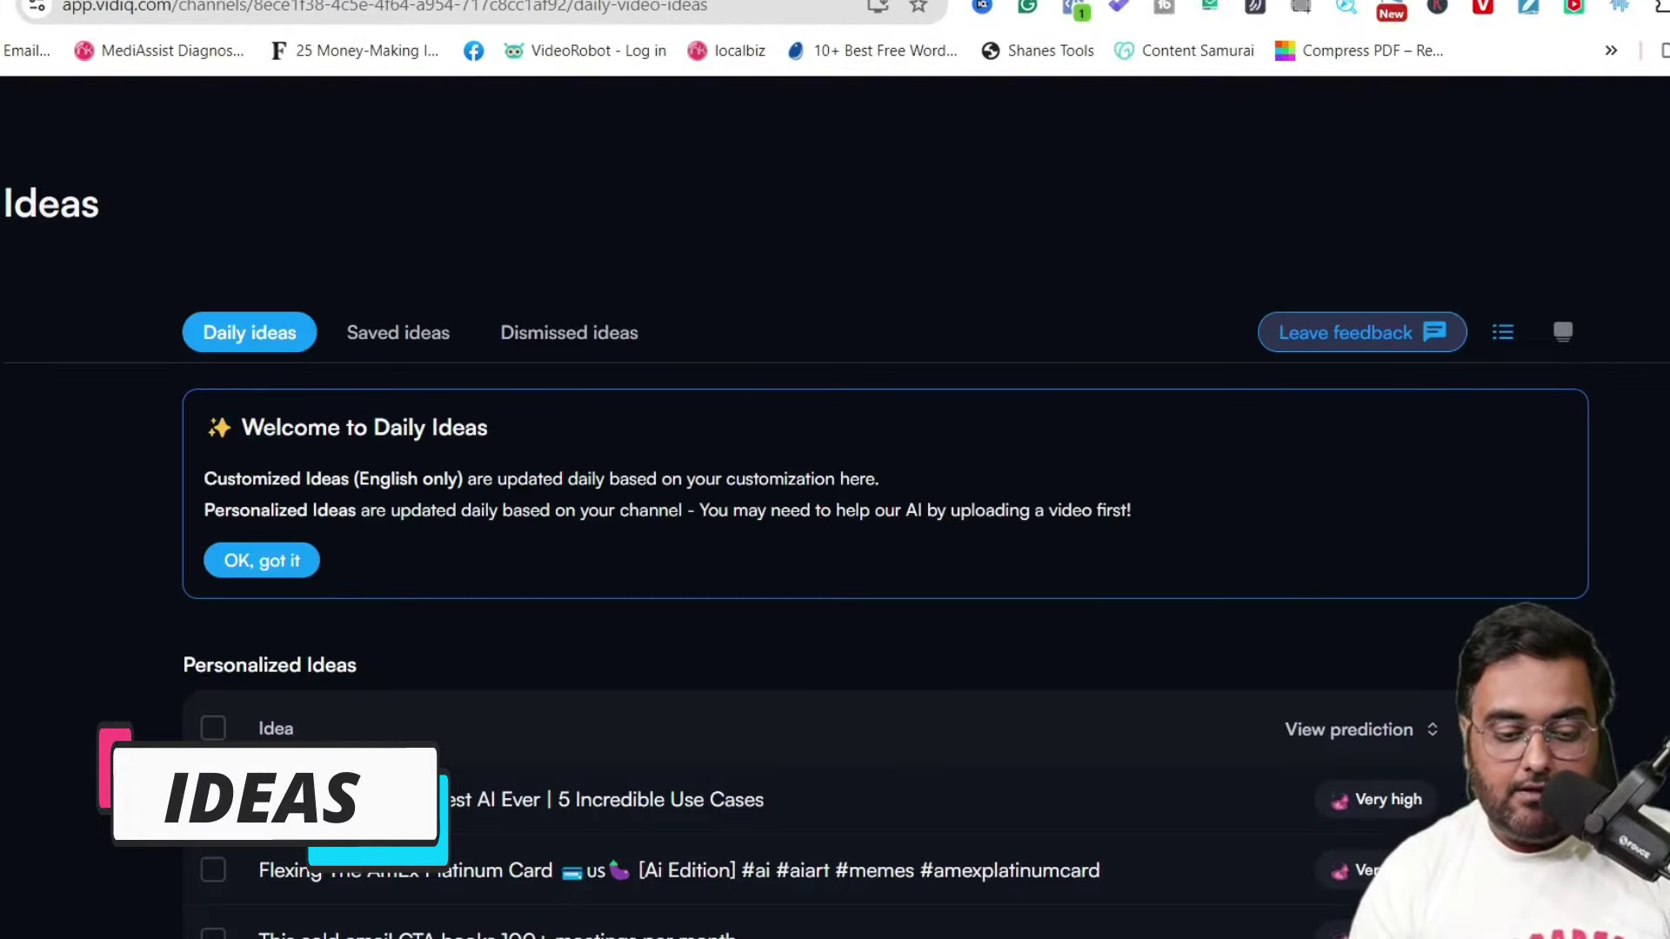
pyautogui.click(44, 682)
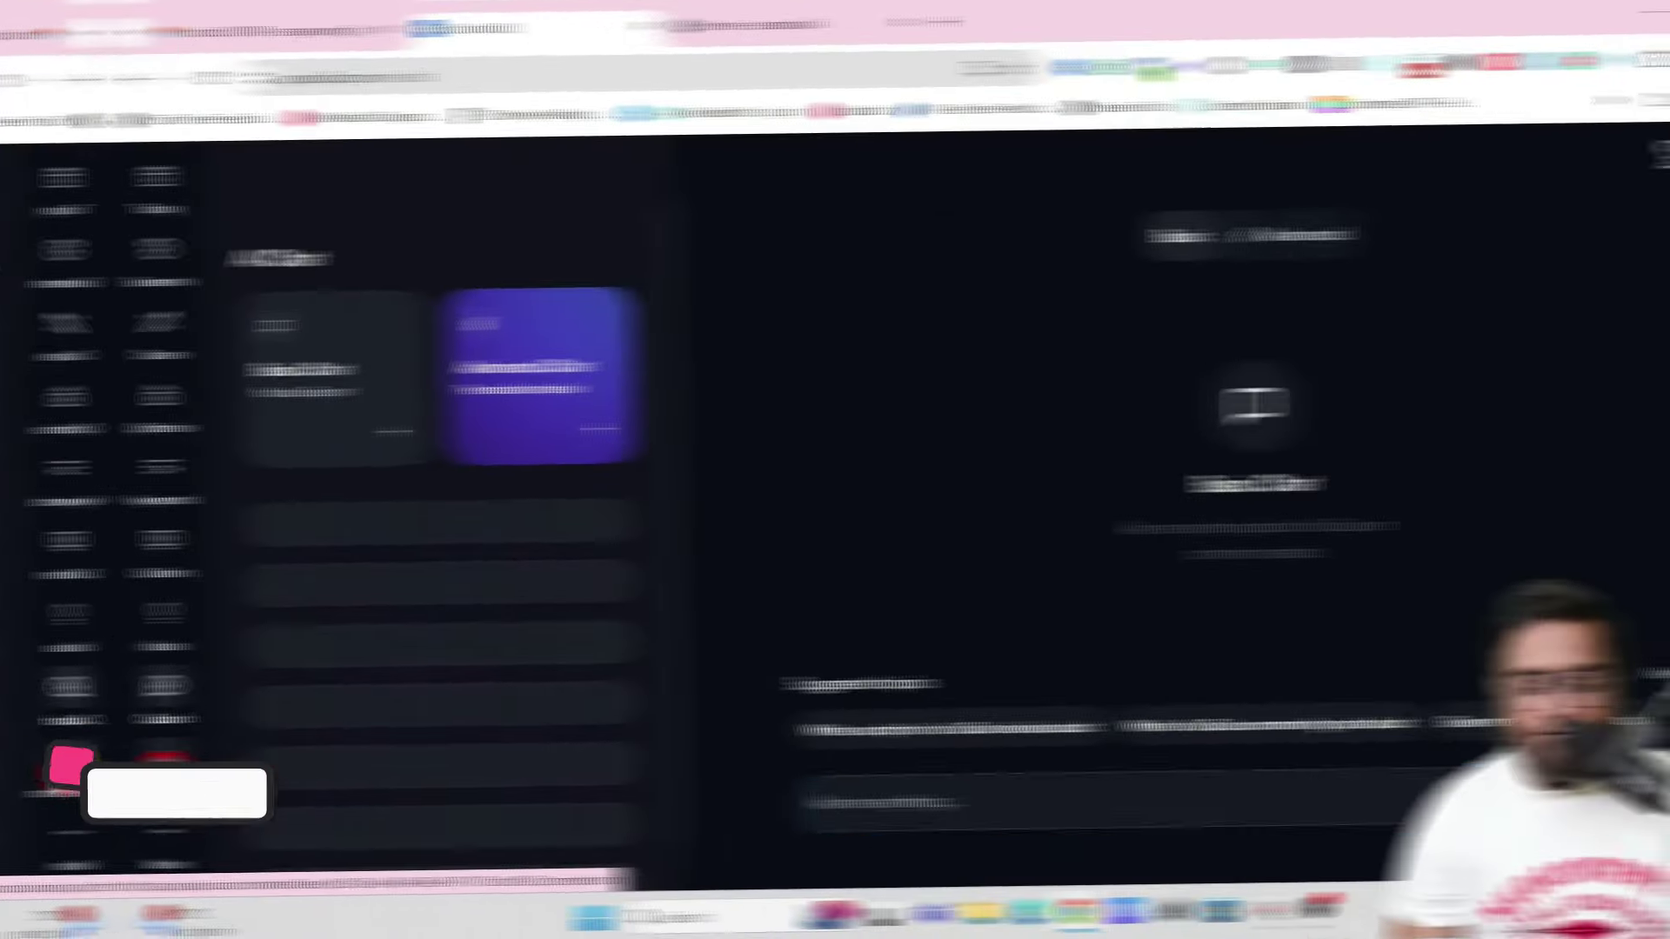
pyautogui.click(1, 818)
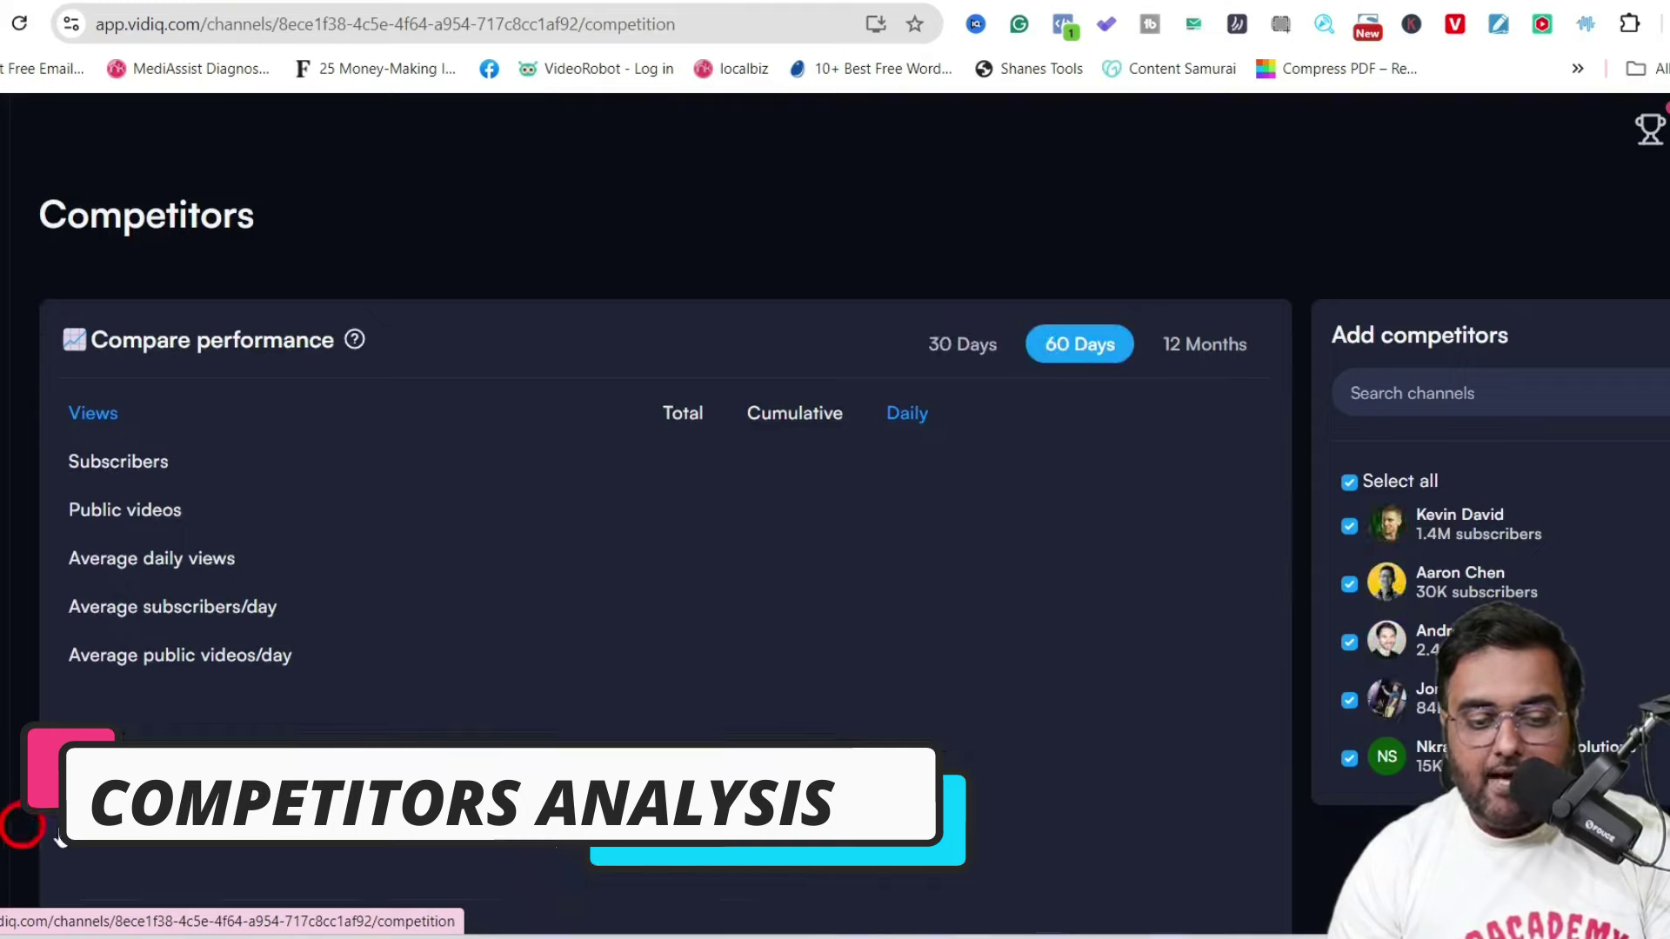
pyautogui.click(452, 544)
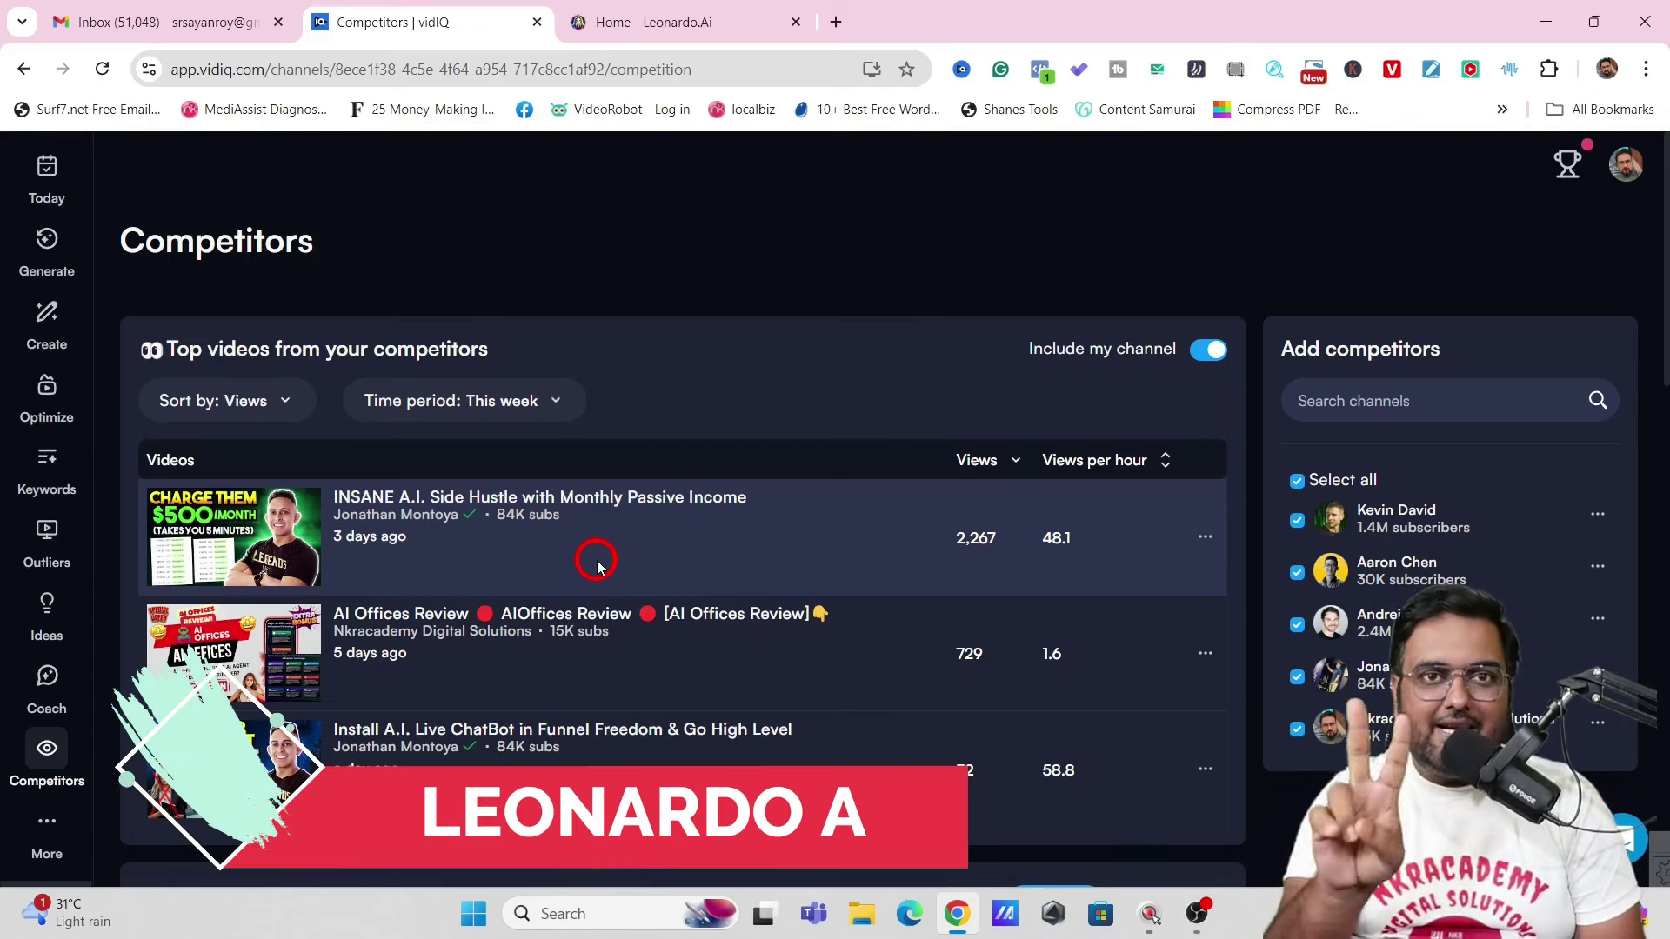
# Step: View the Leonardo.Ai home page and search Google Images in a new browser tab for "8 ai tools for video creation"
pyautogui.click(670, 26)
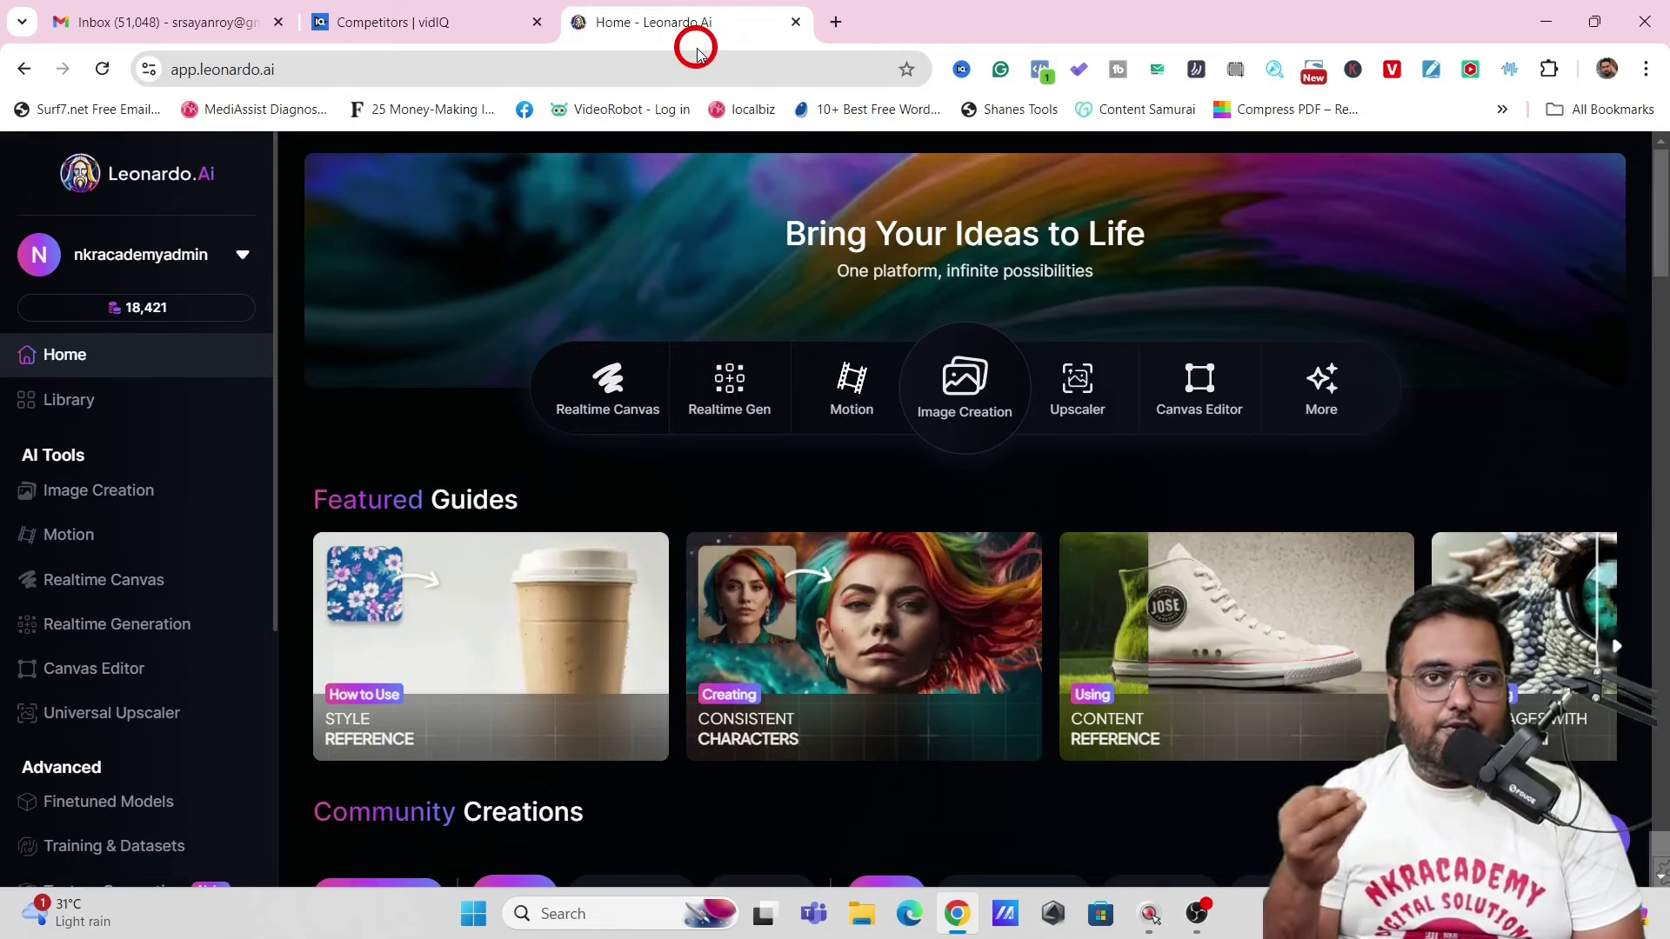
pyautogui.click(835, 23)
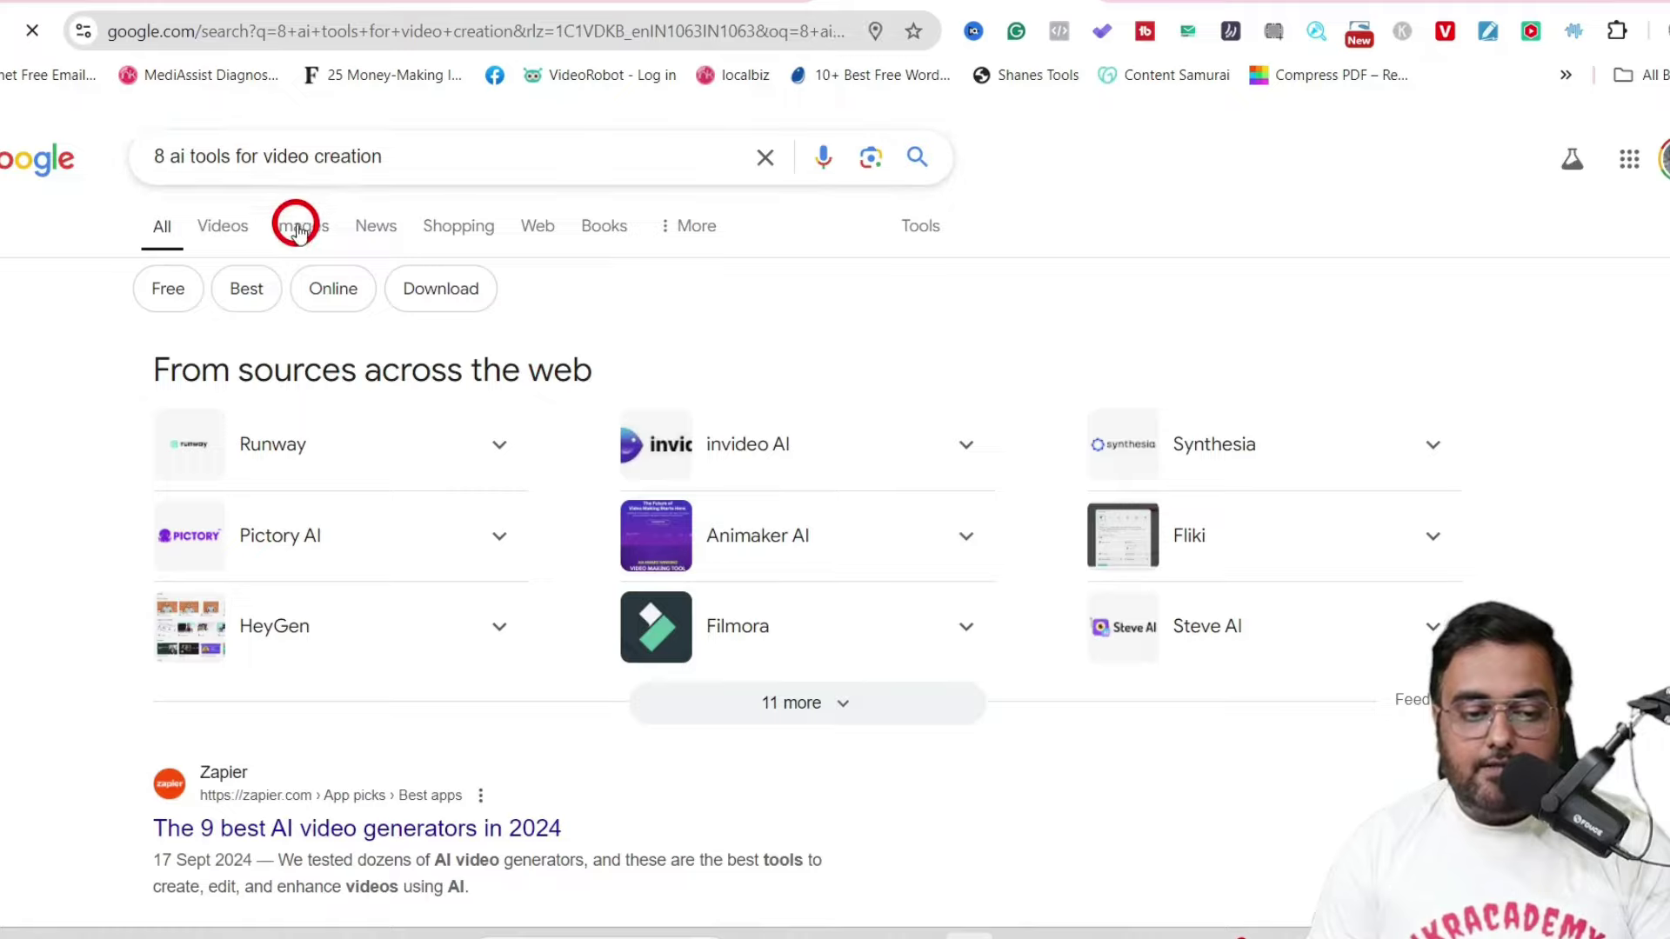
pyautogui.click(295, 227)
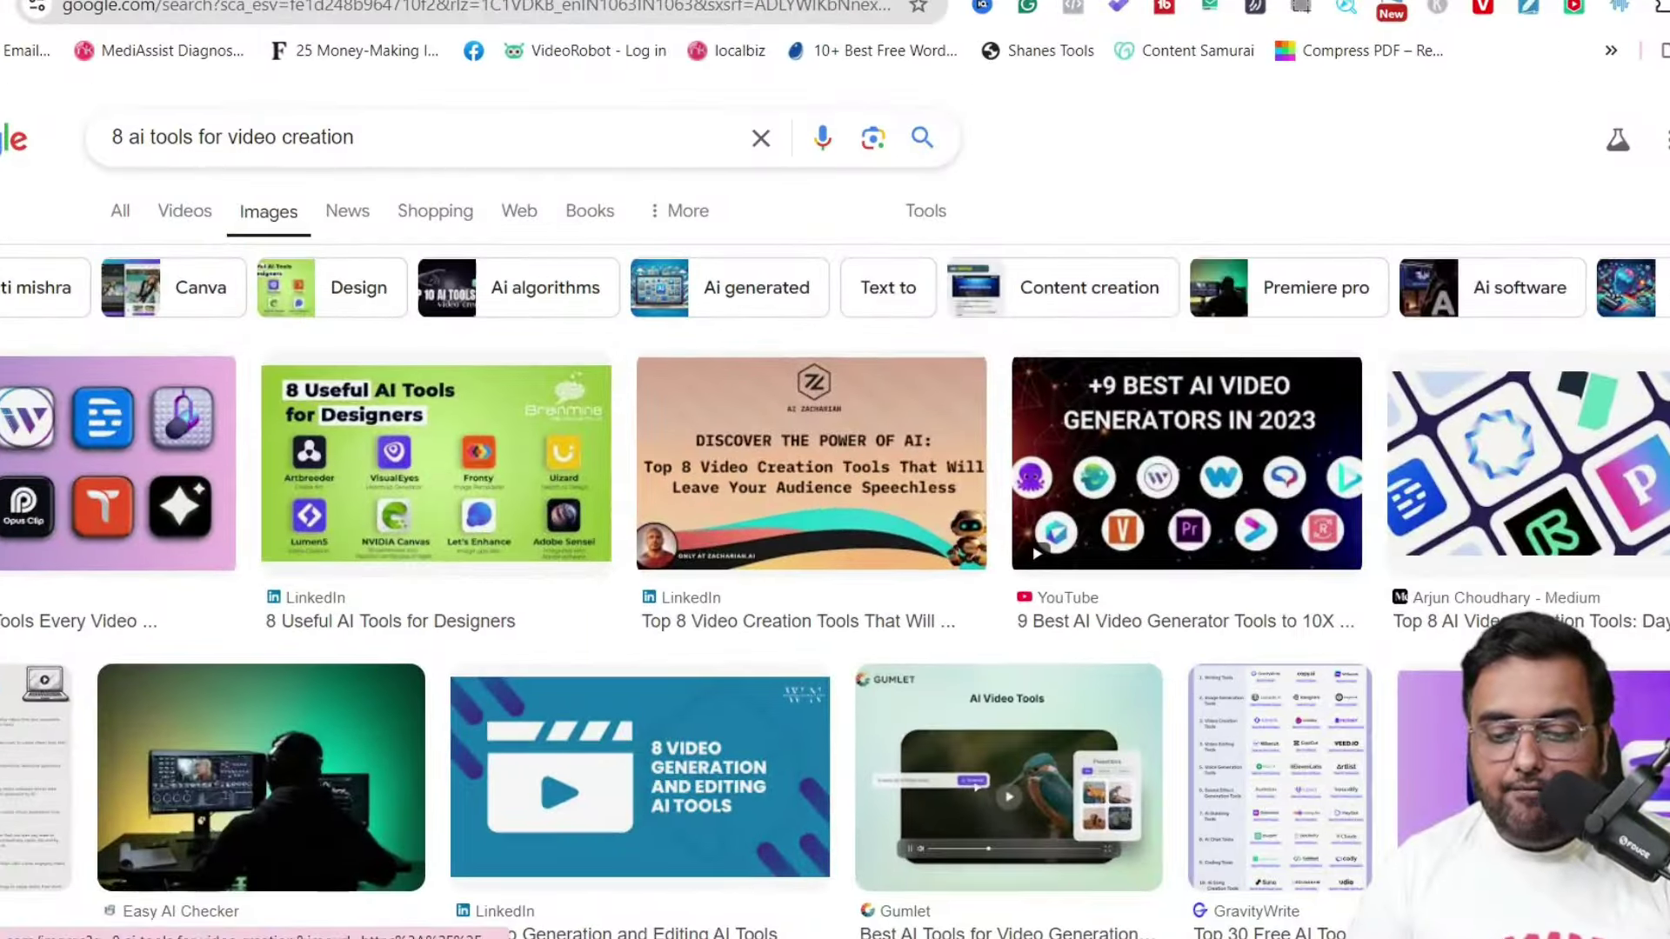
pyautogui.scroll(-5, 1242, 564)
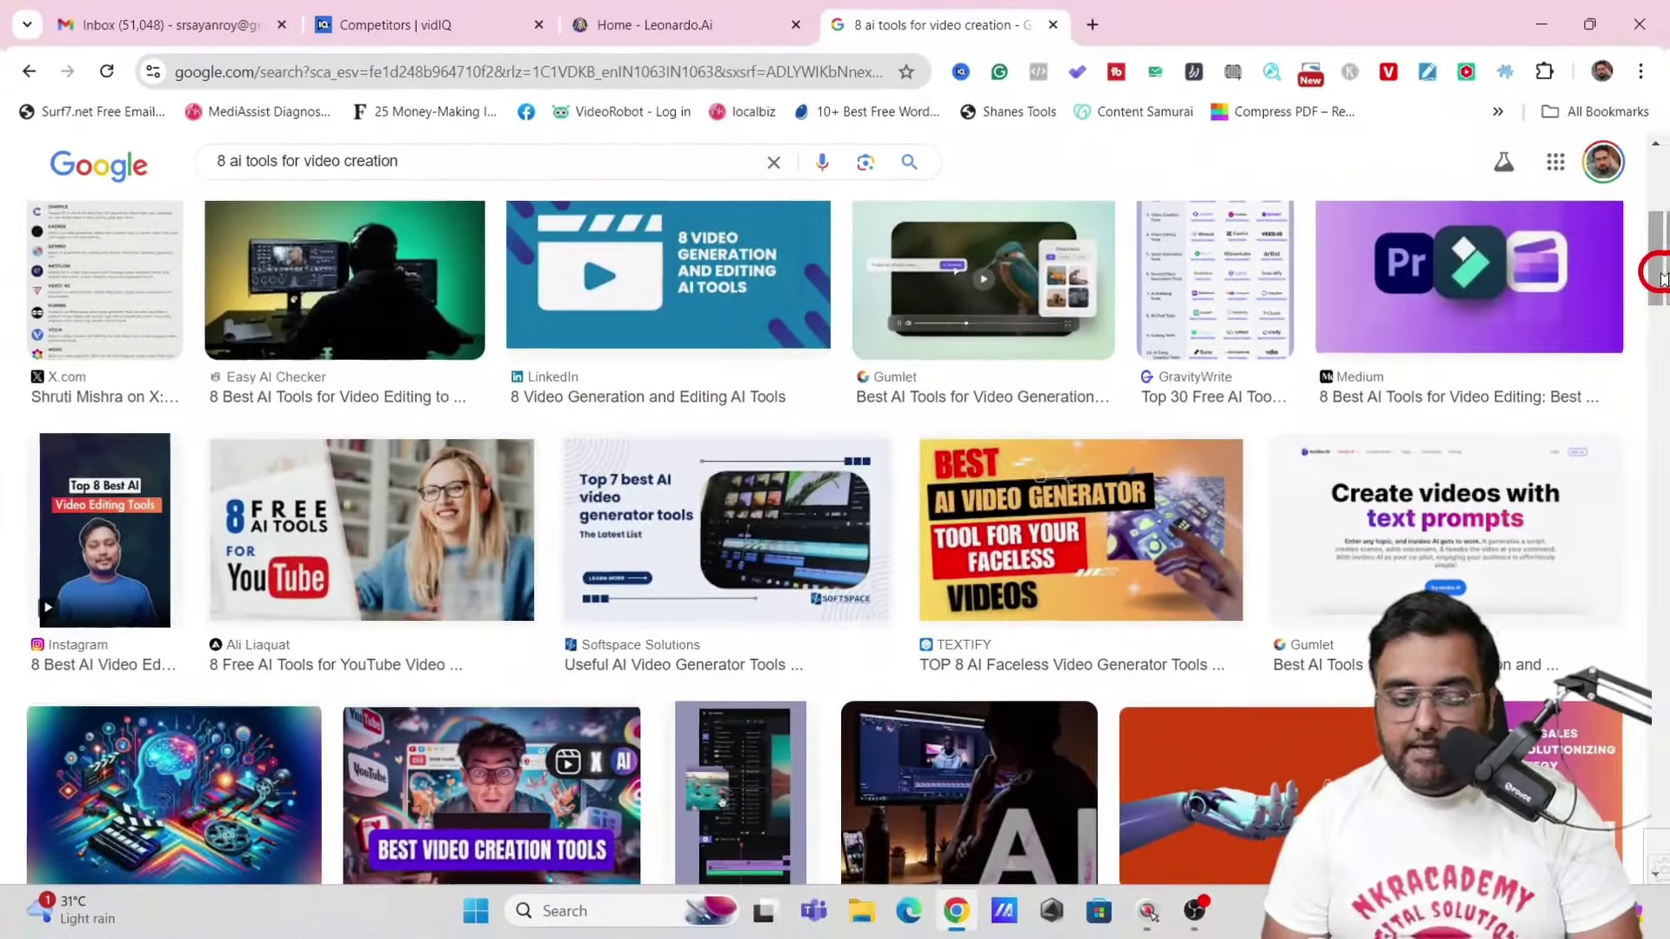
# Step: Find the "Best Video Creation Tools" thumbnail from LinkedIn among the image results and save it to the computer
pyautogui.scroll(-5, 1661, 277)
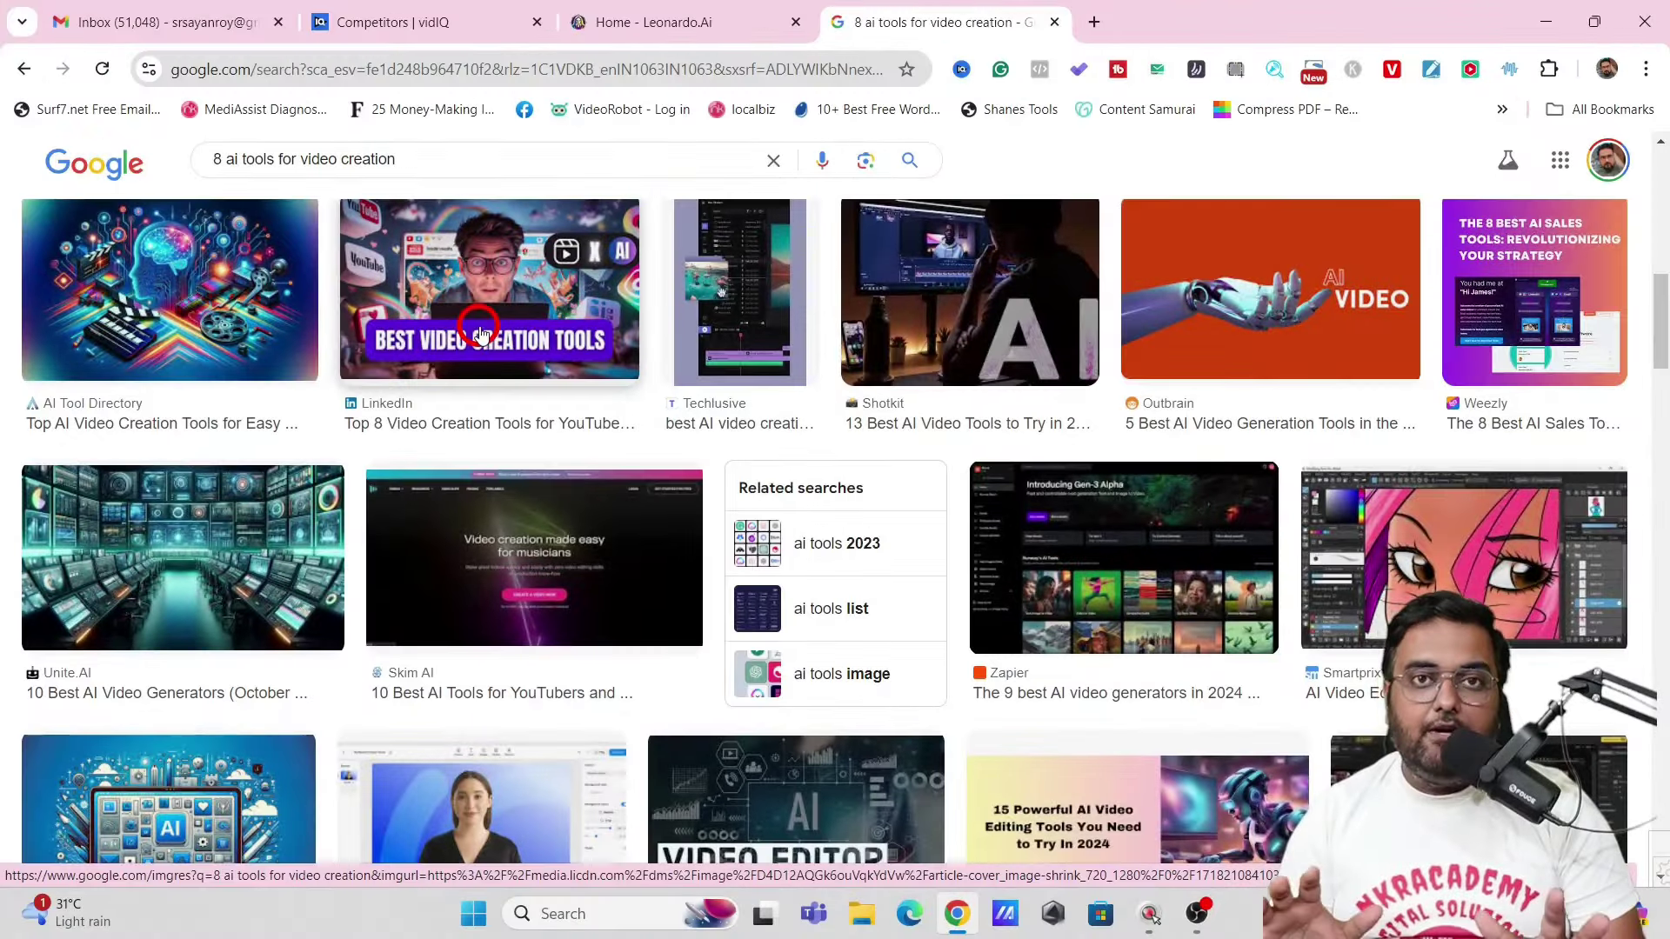
pyautogui.rightClick(481, 333)
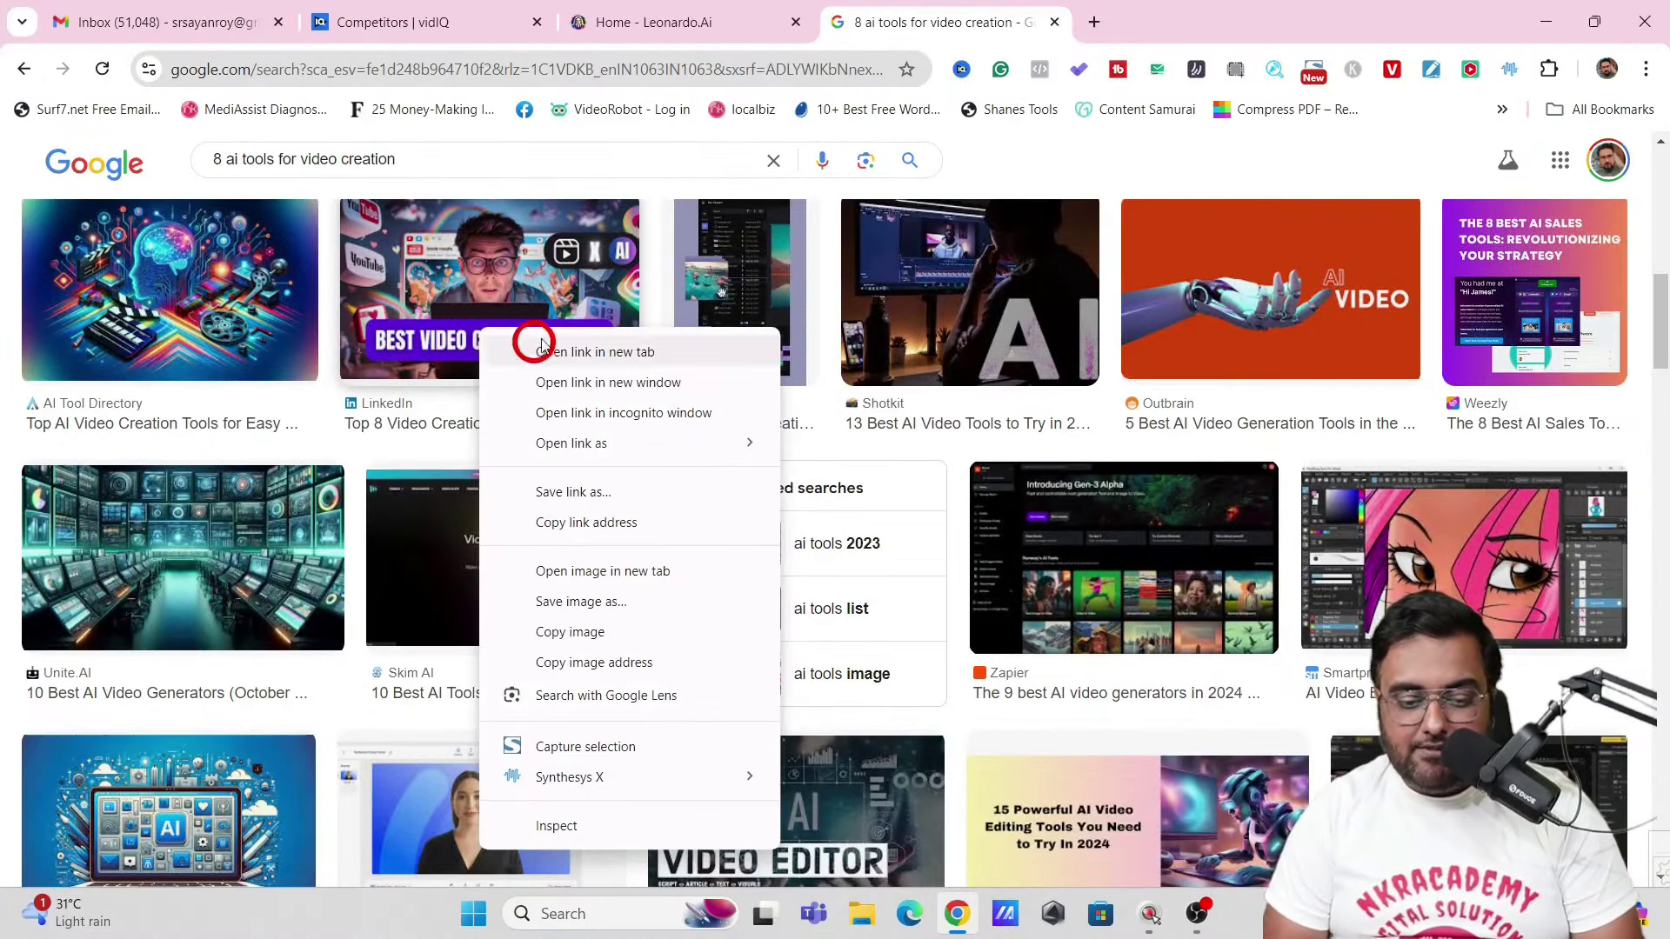
pyautogui.click(579, 600)
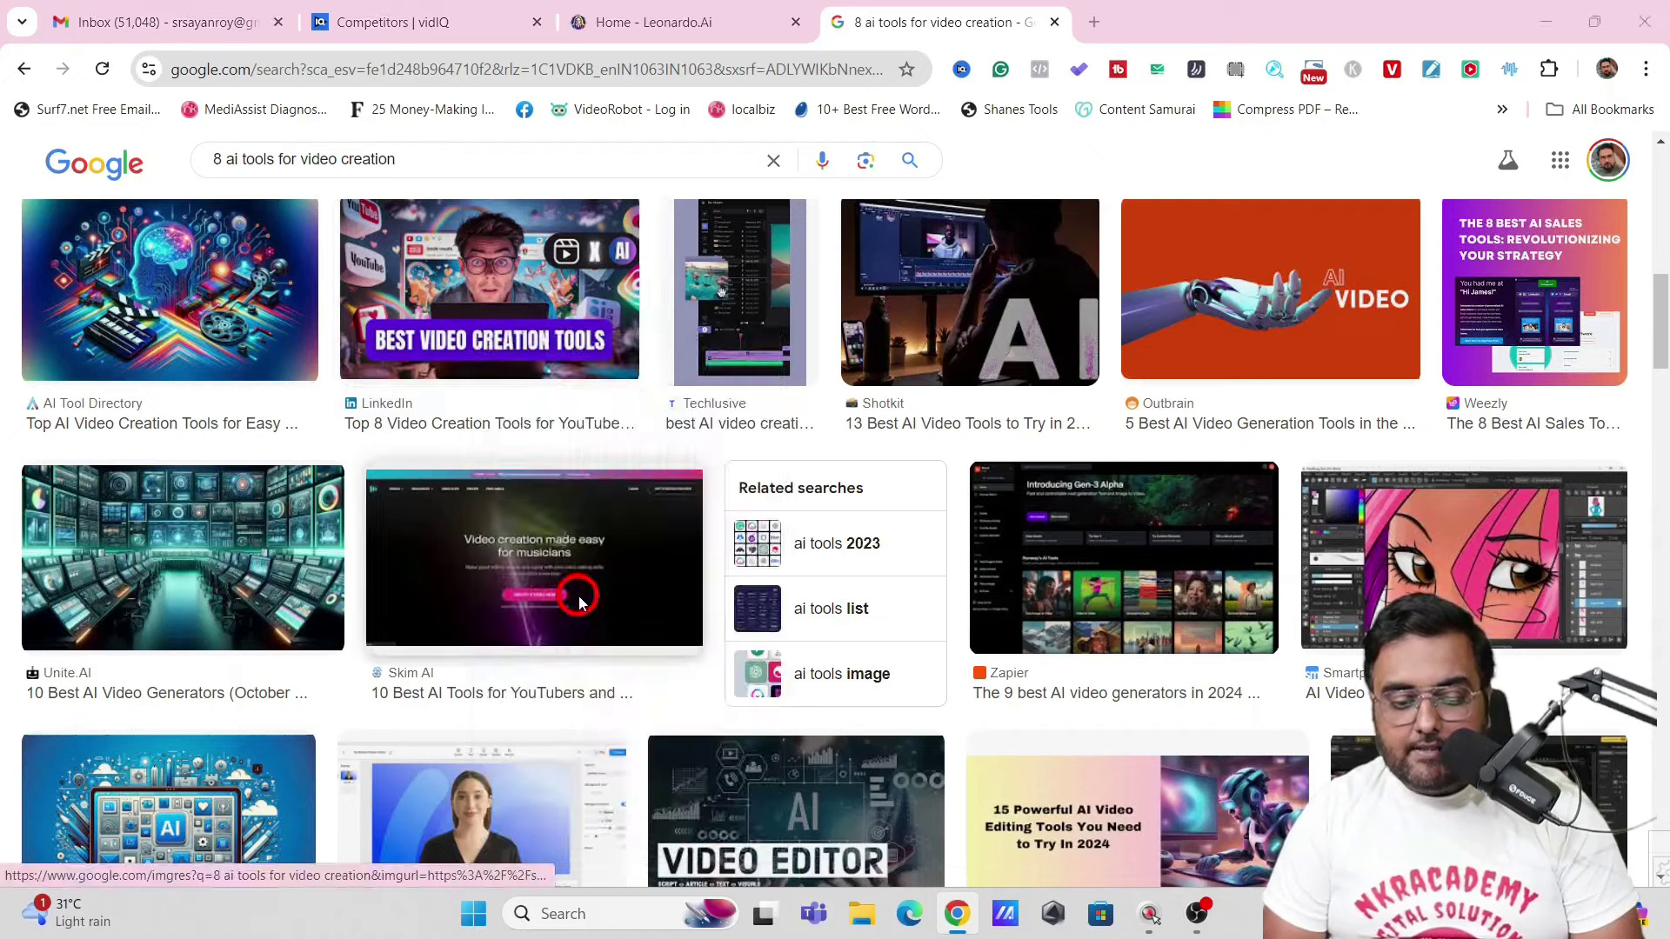
pyautogui.press('Return')
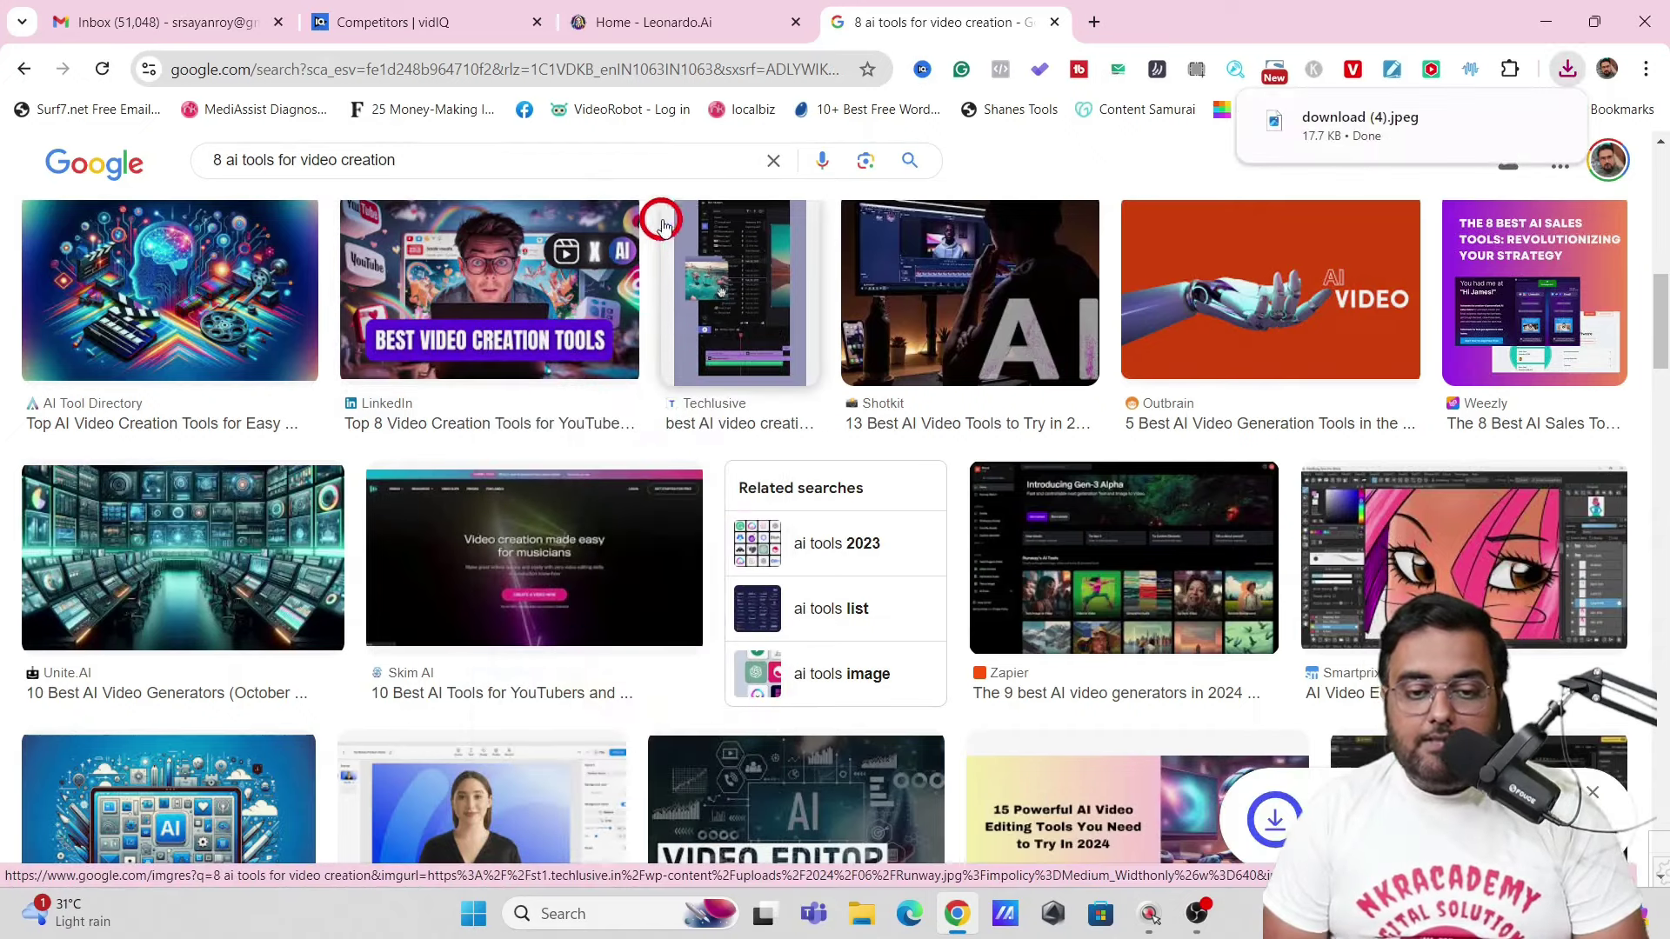
# Step: Switch to Leonardo.Ai, open Image Creation and view the platform presets, keeping Leonardo Phoenix
pyautogui.click(665, 26)
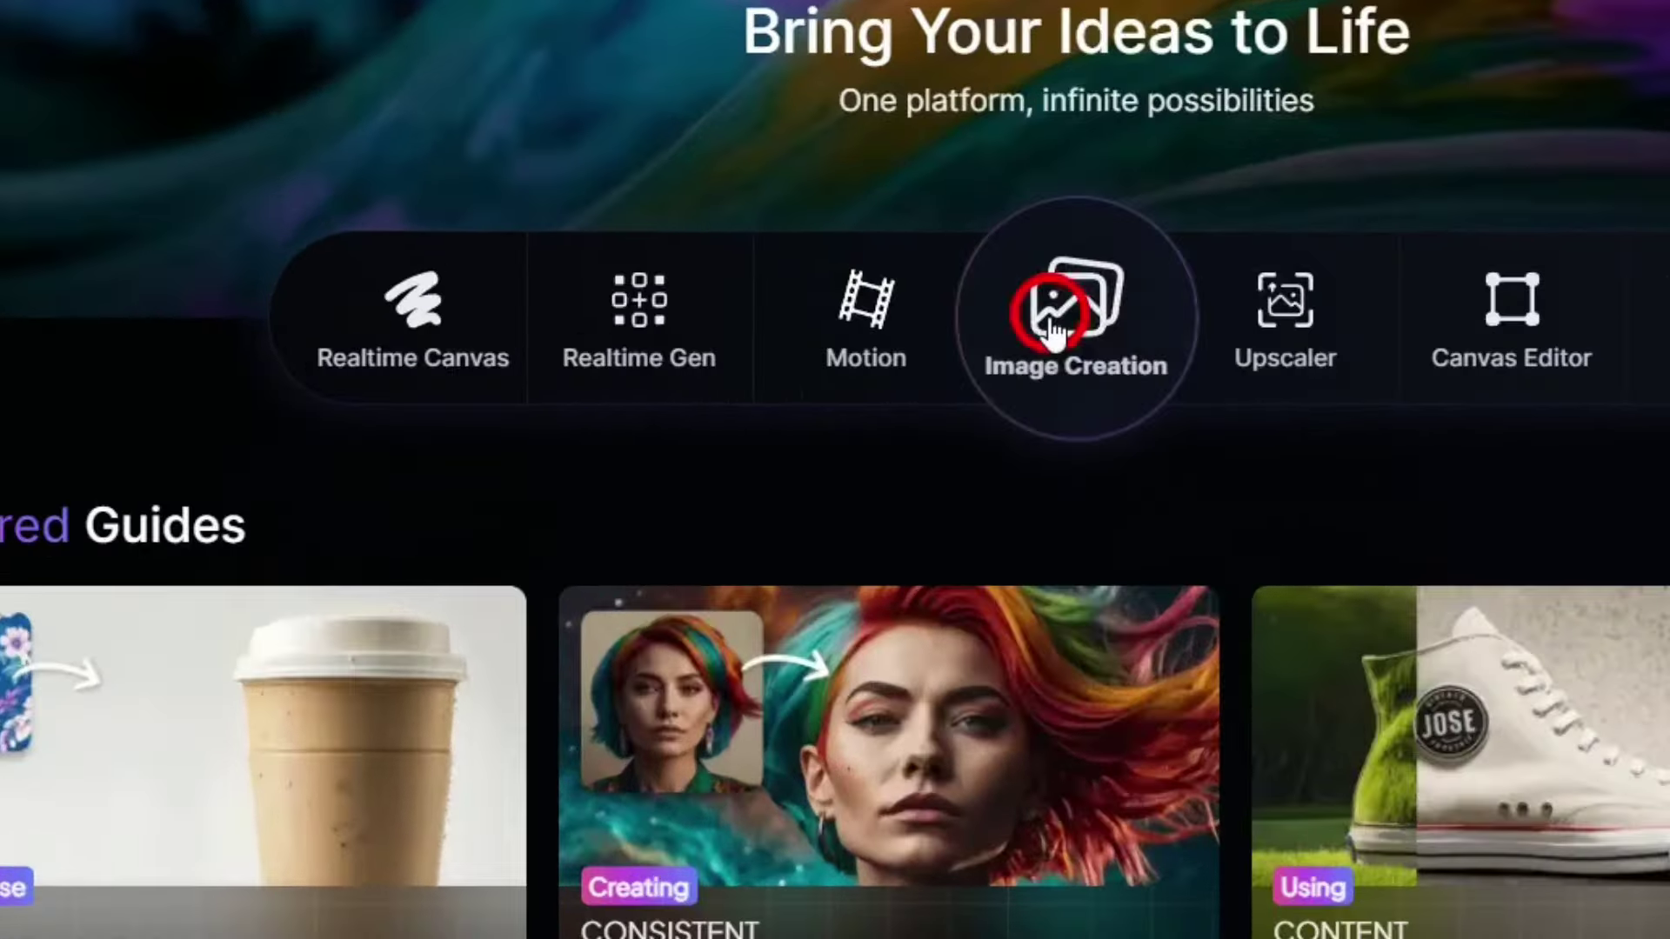
pyautogui.click(1071, 343)
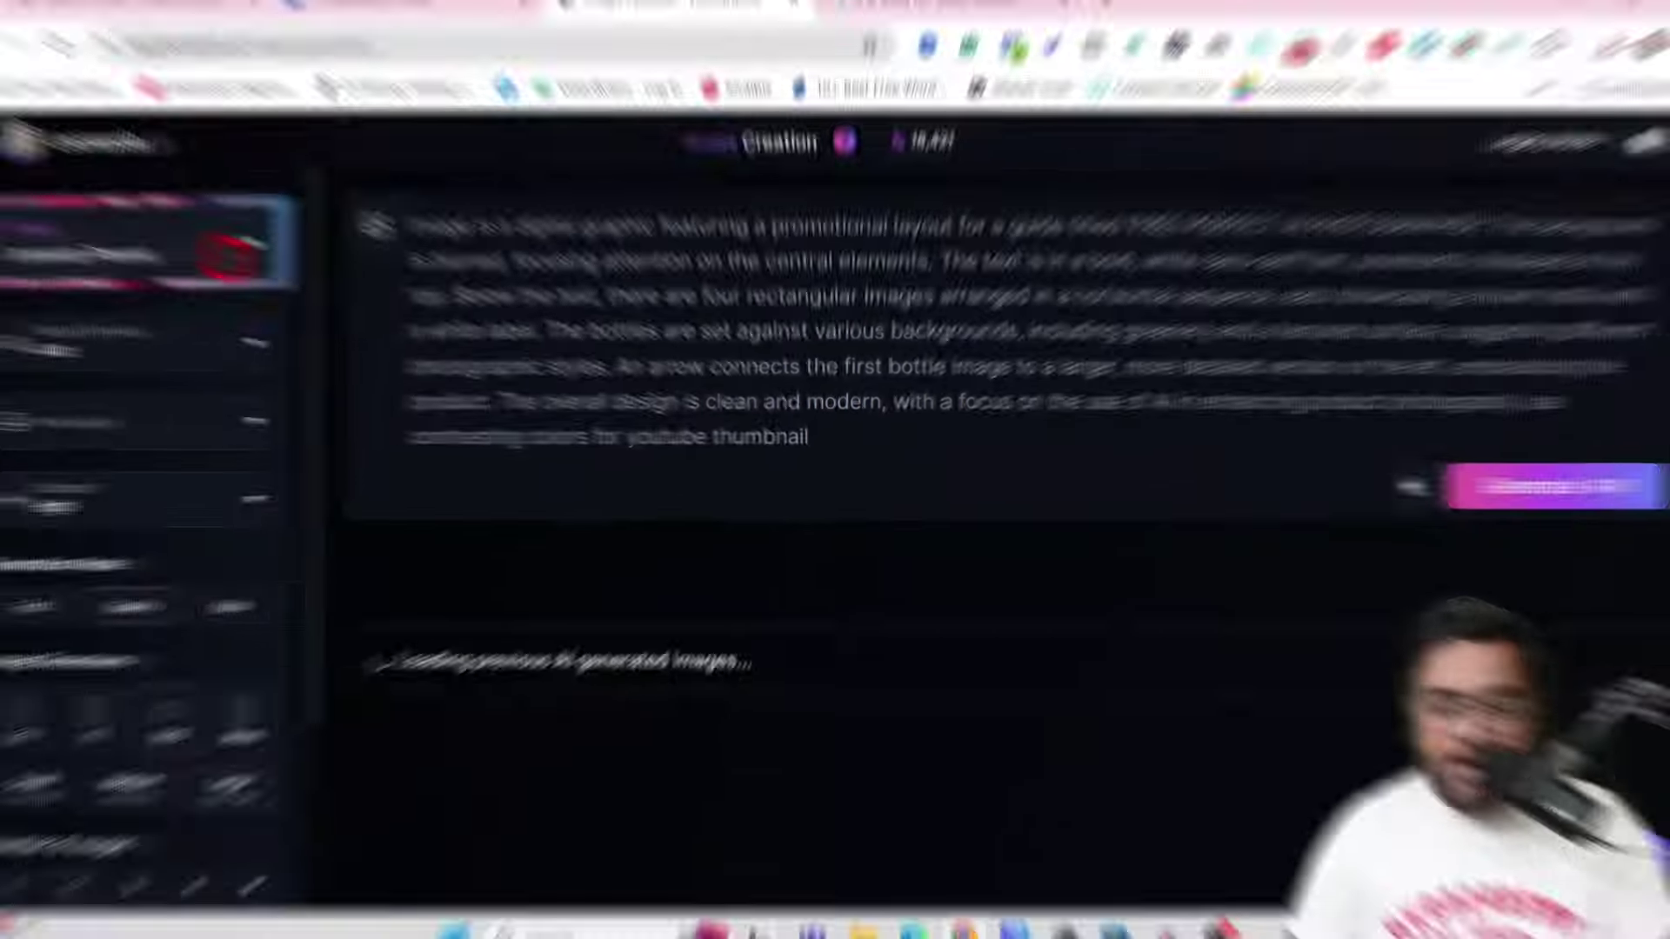
pyautogui.click(279, 255)
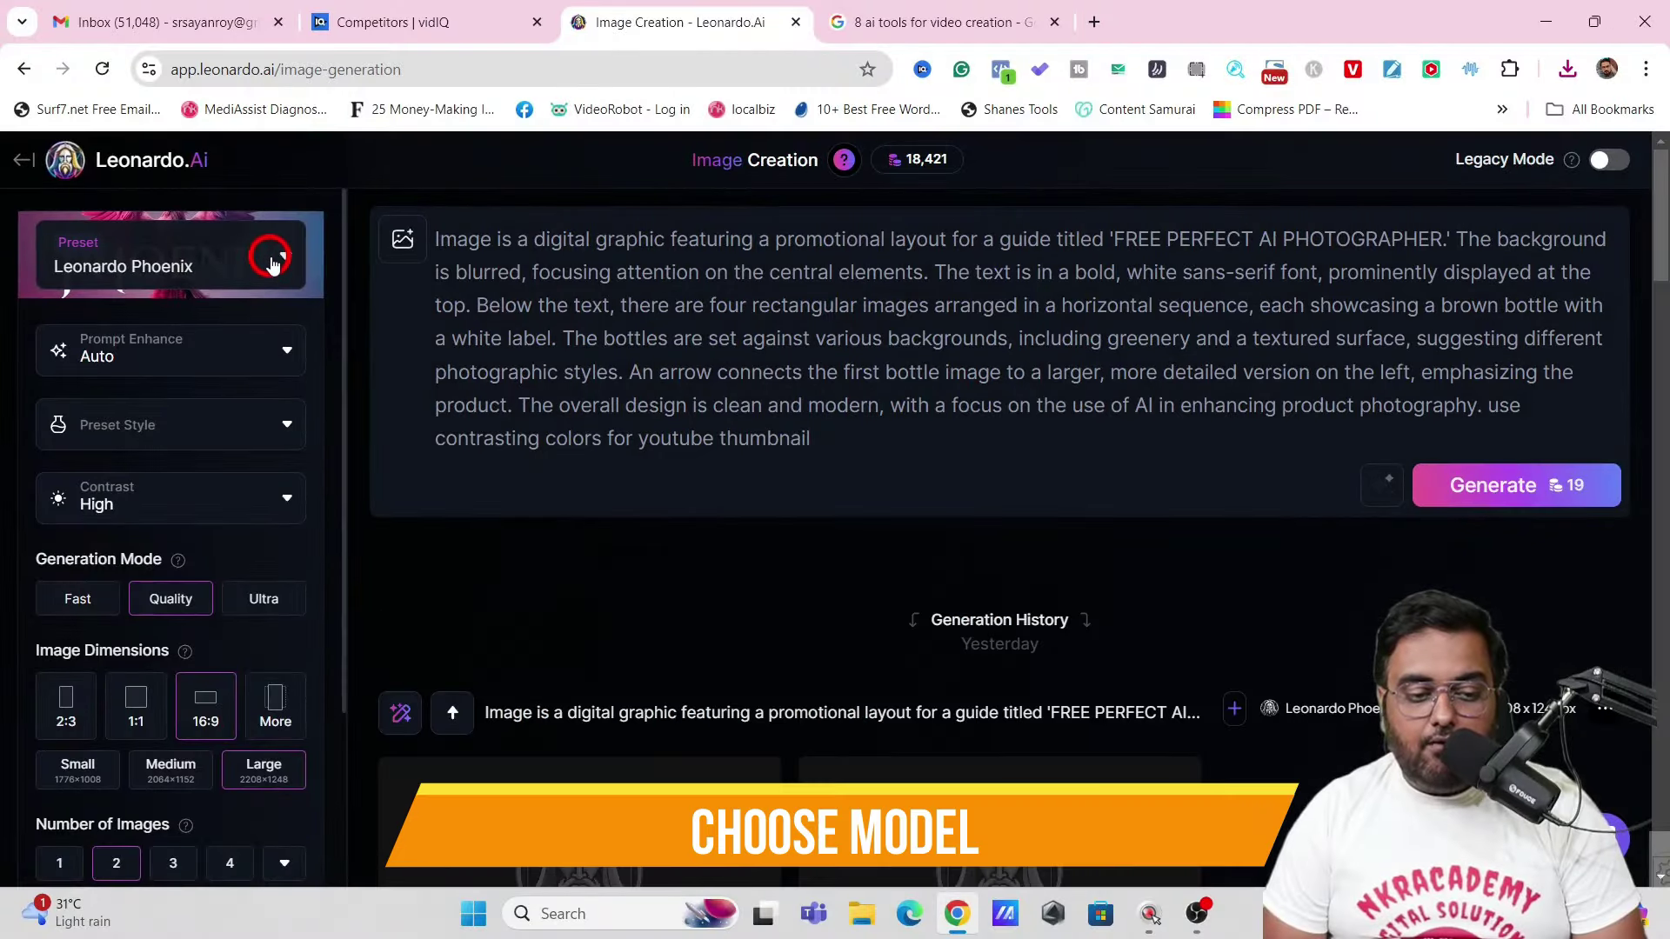
pyautogui.click(275, 259)
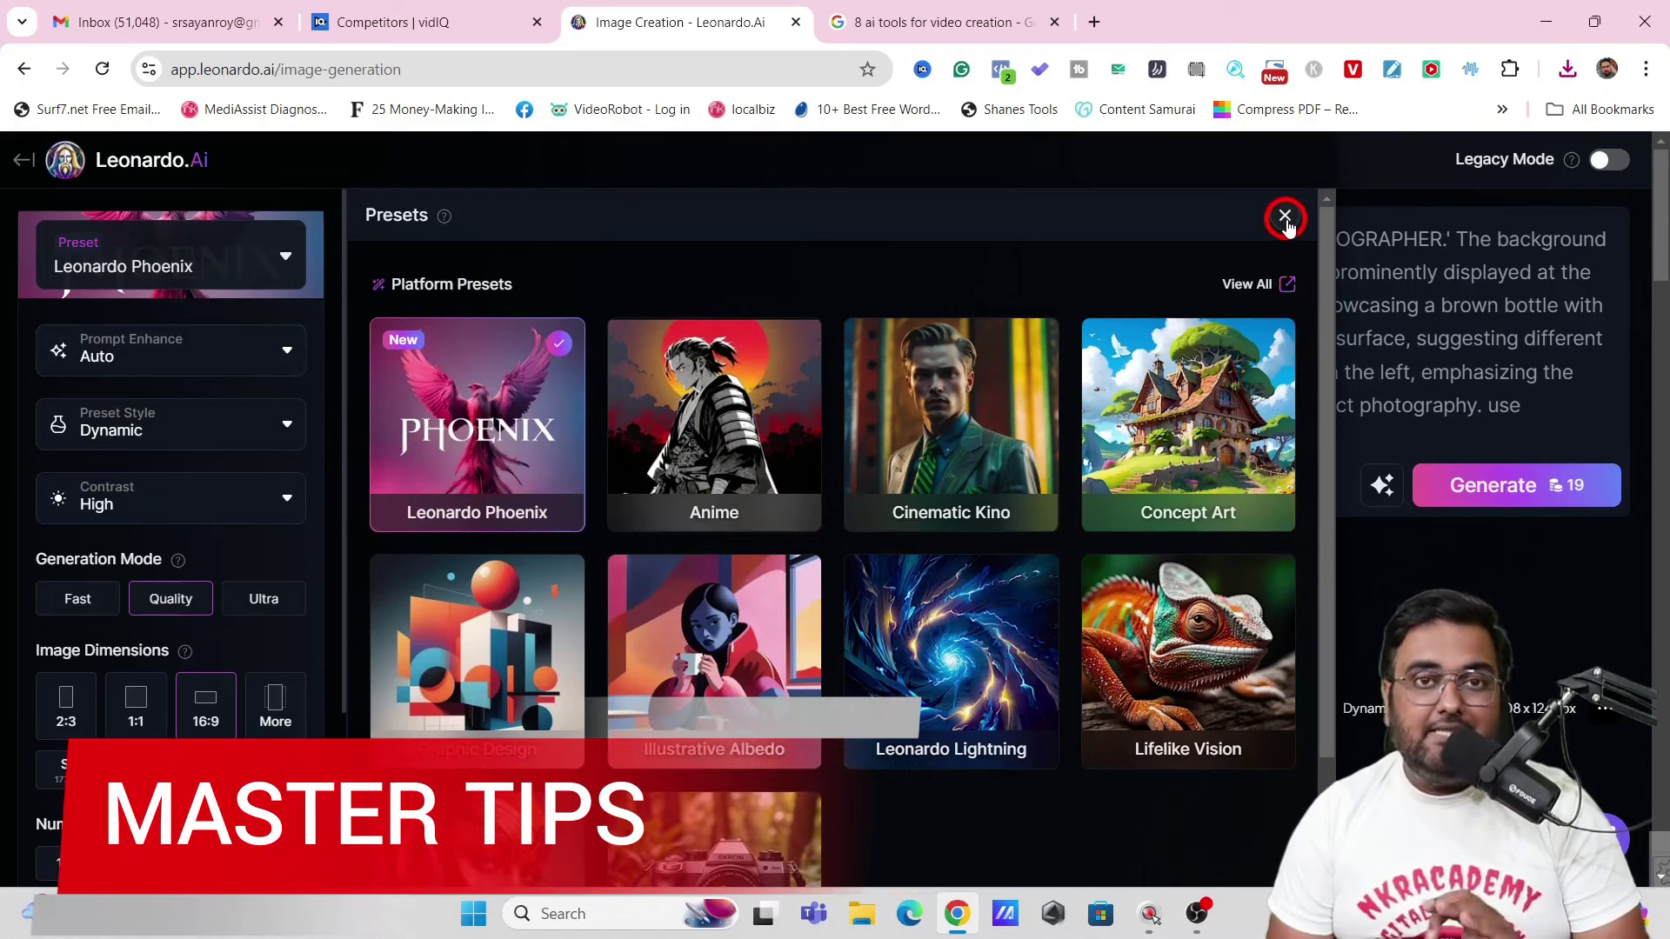
pyautogui.click(1285, 217)
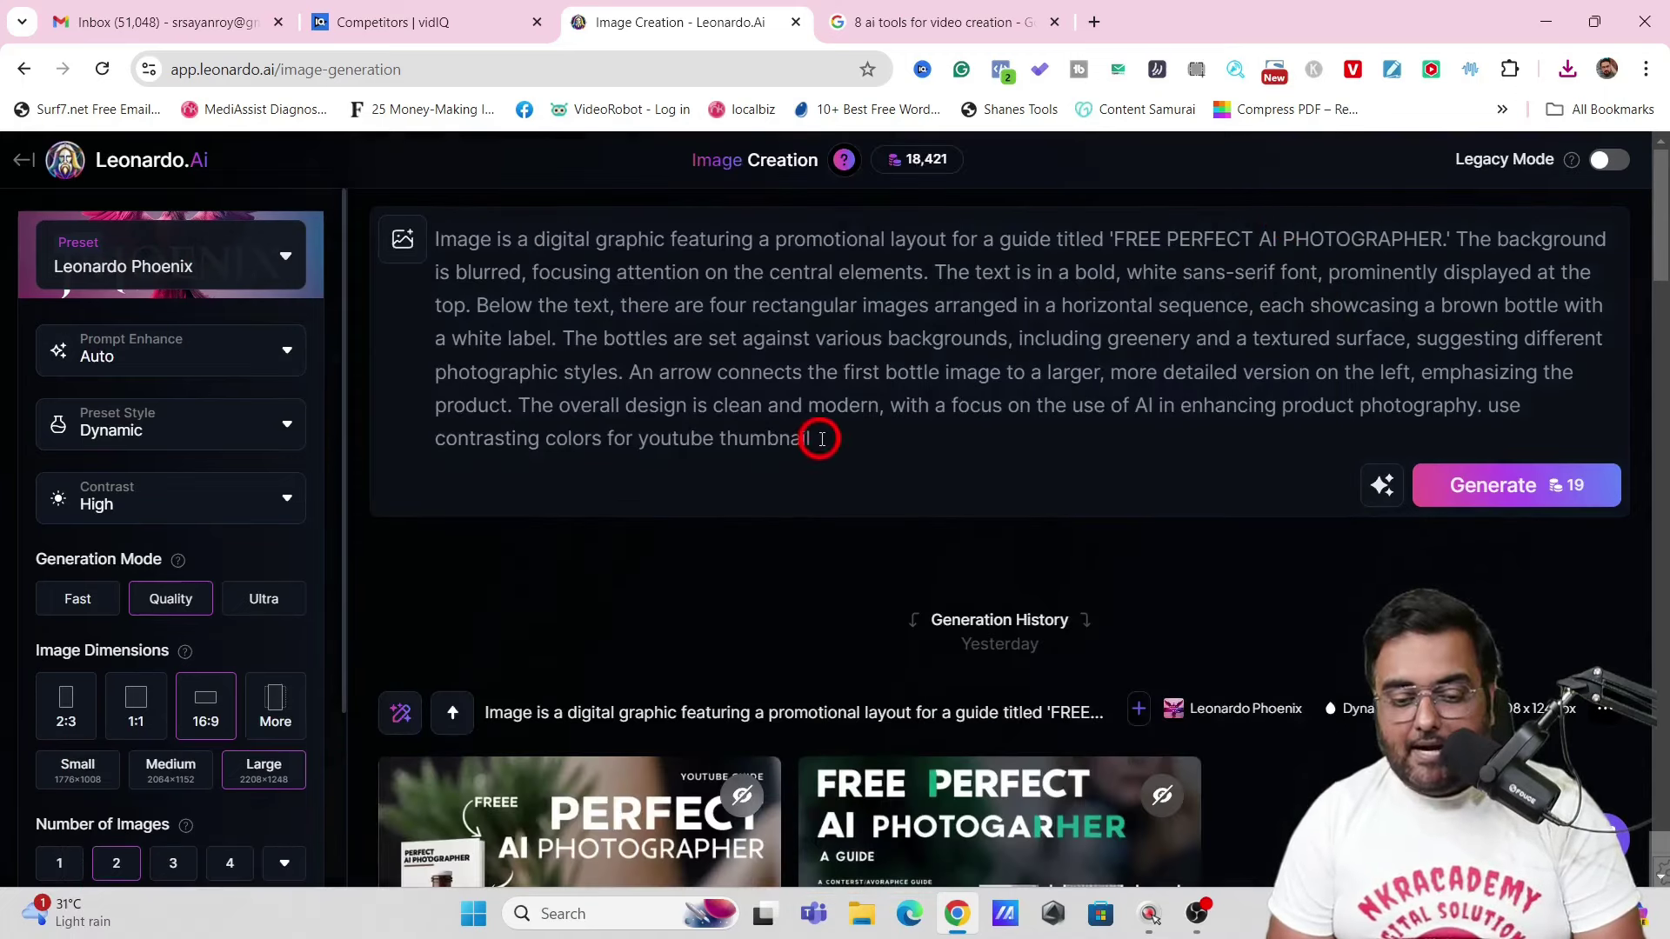
# Step: Clear the existing prompt and generate a new one with Describe With AI by uploading the downloaded thumbnail image
pyautogui.moveTo(825, 438); pyautogui.dragTo(411, 249)
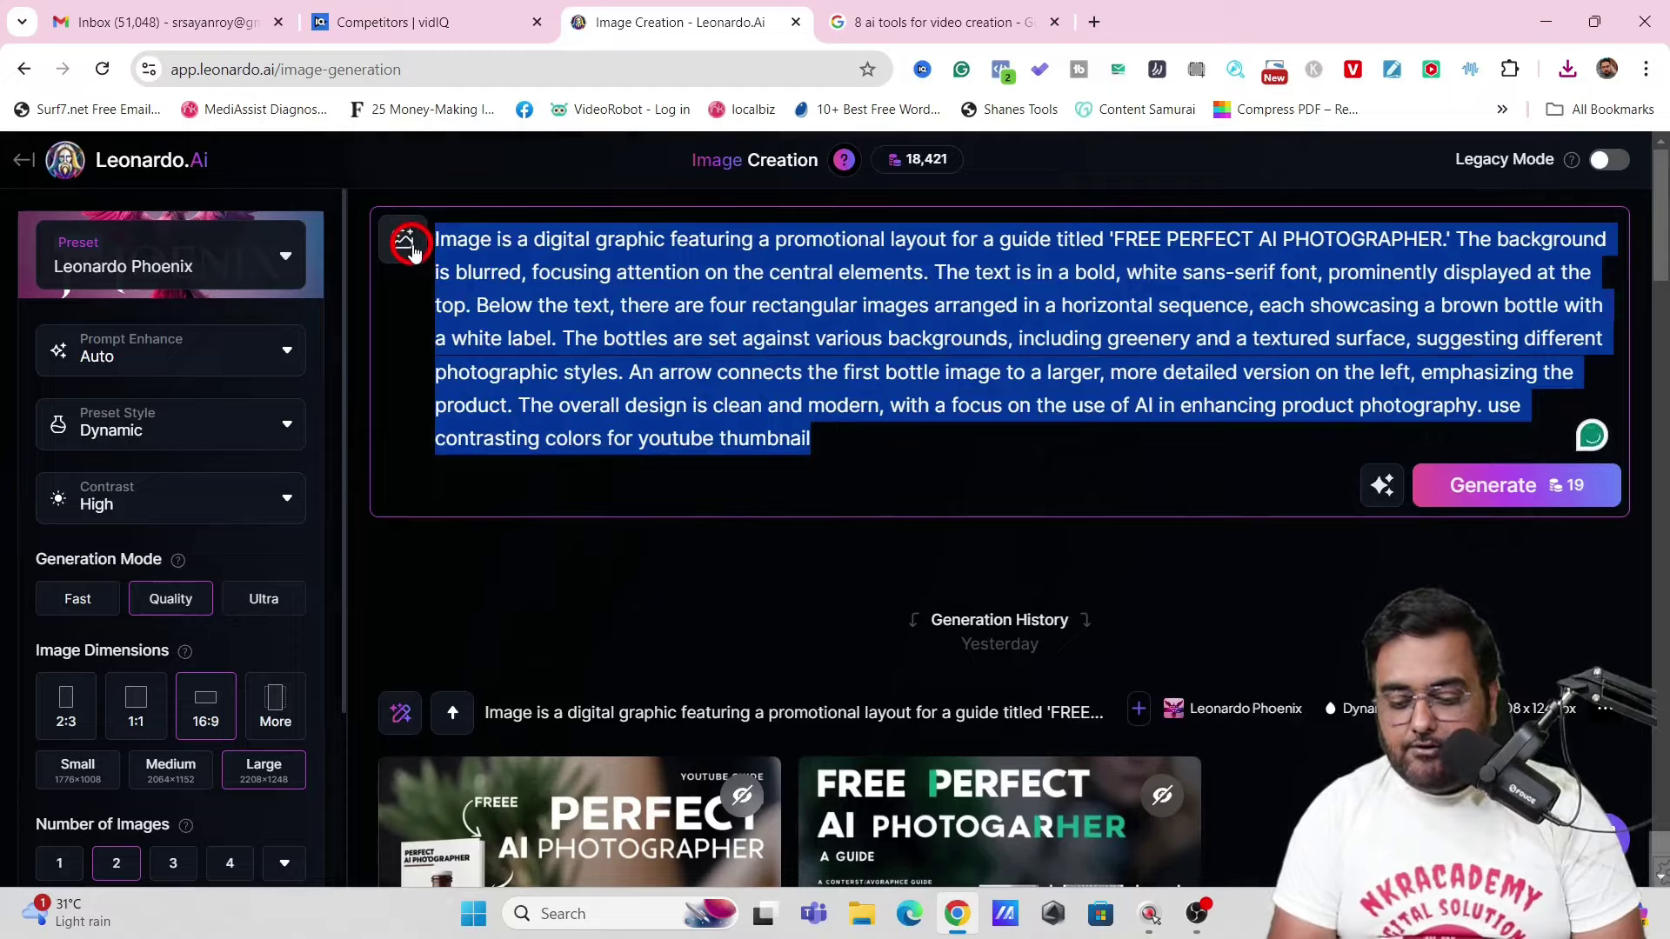
pyautogui.press('BackSpace')
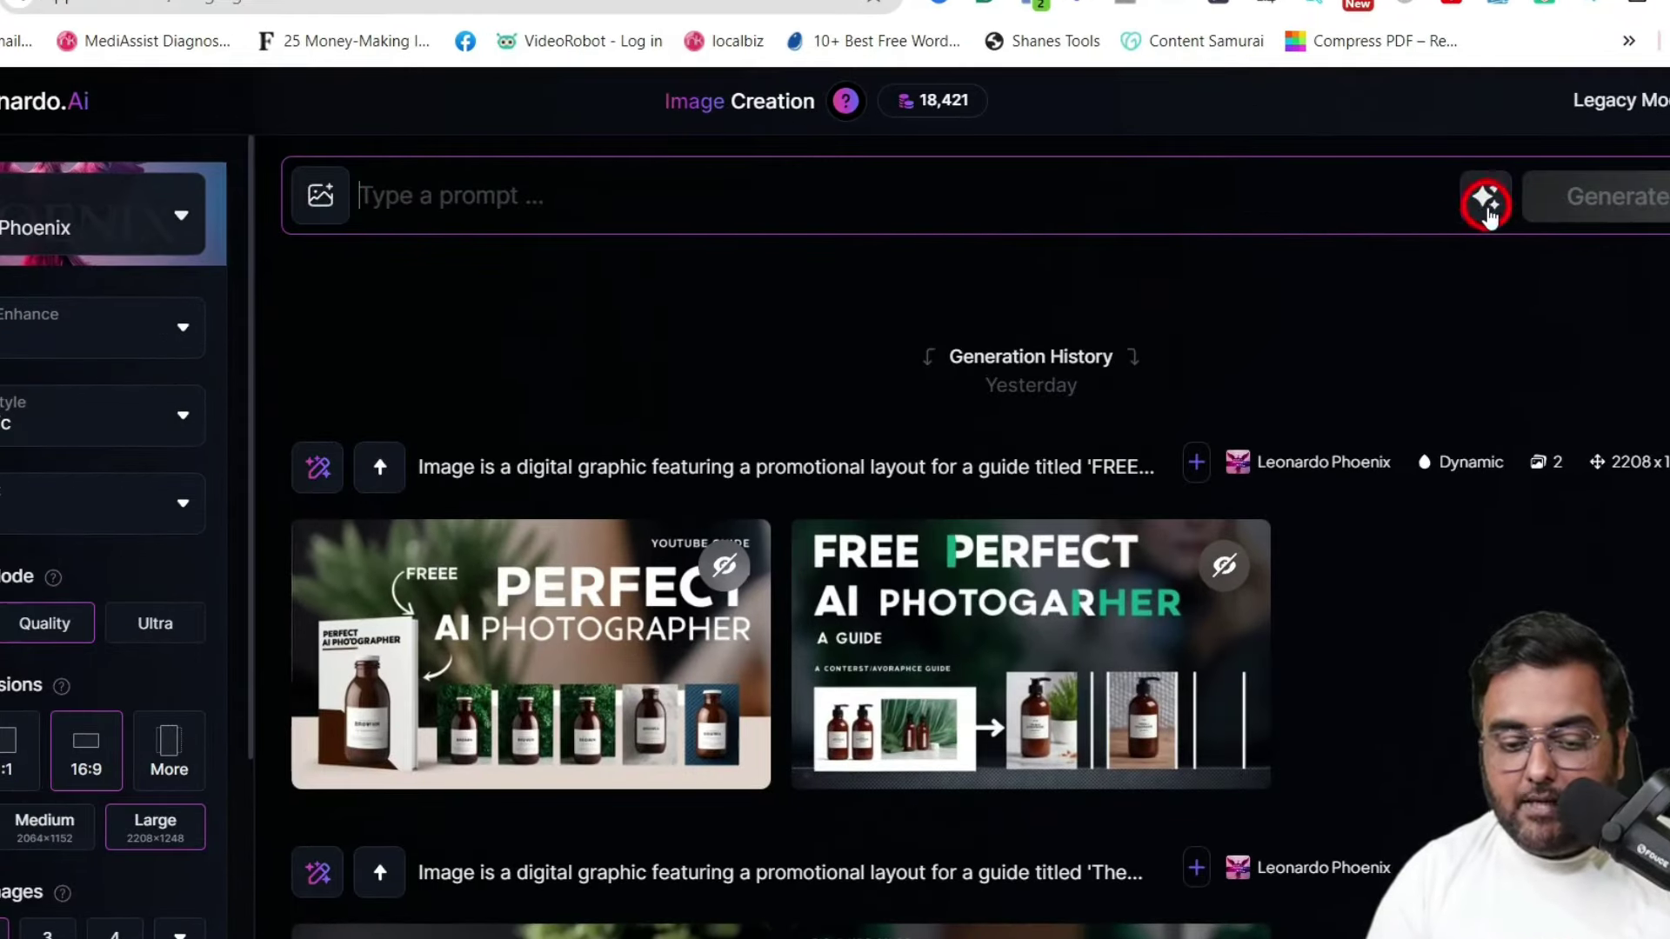
pyautogui.click(1483, 198)
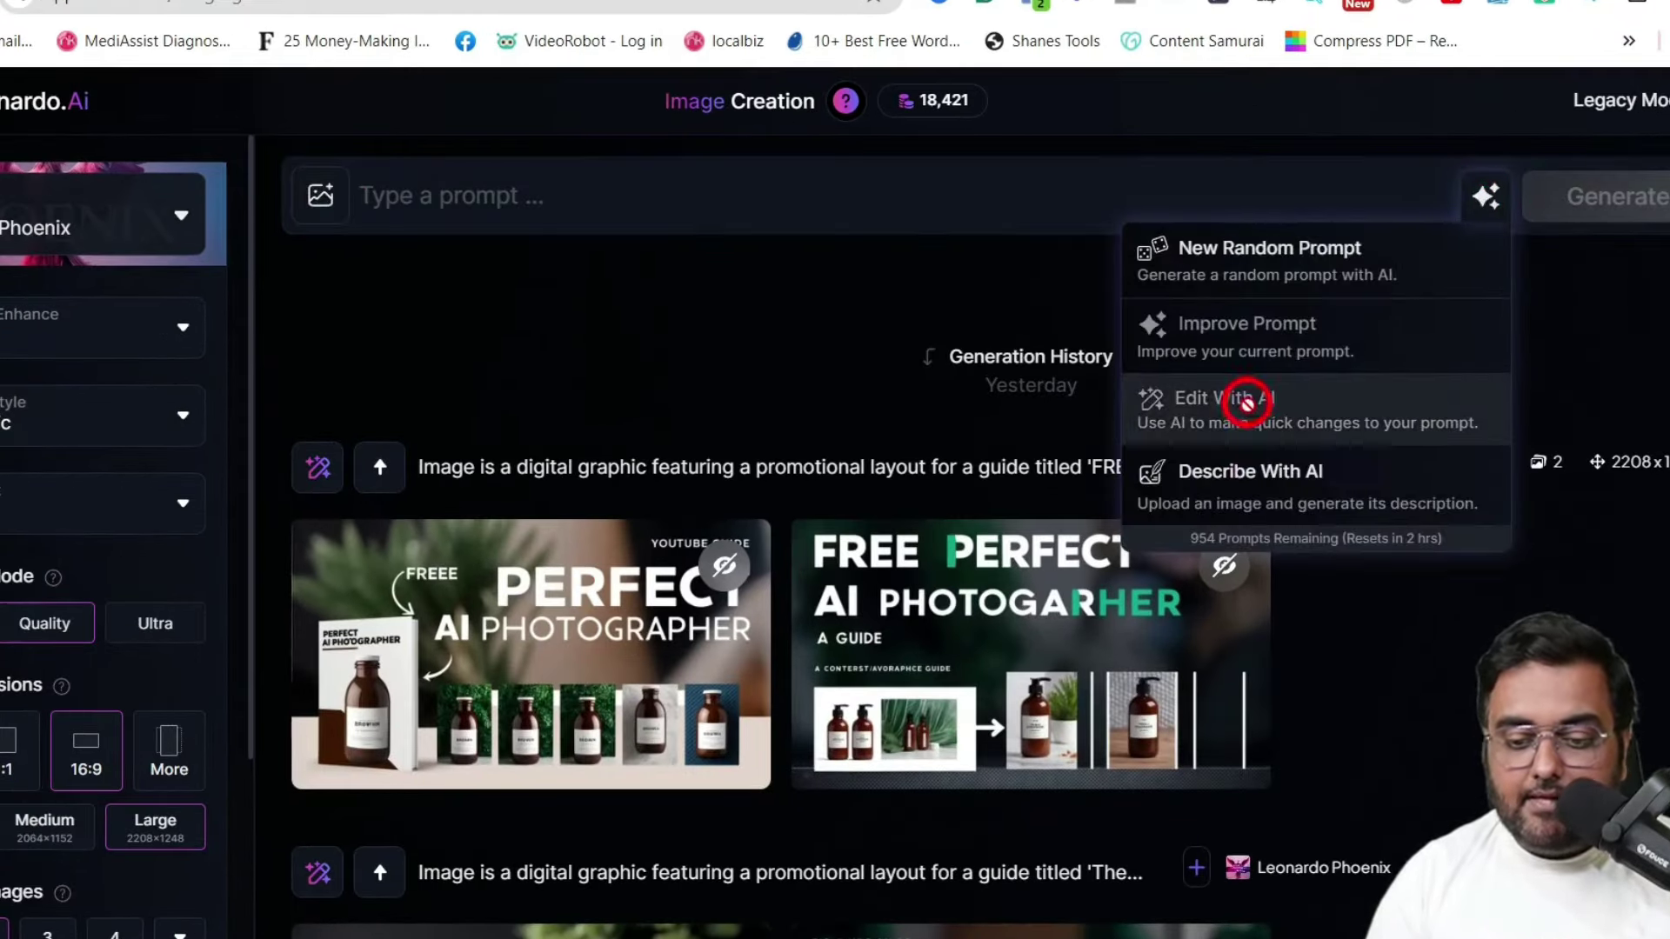
pyautogui.click(1216, 479)
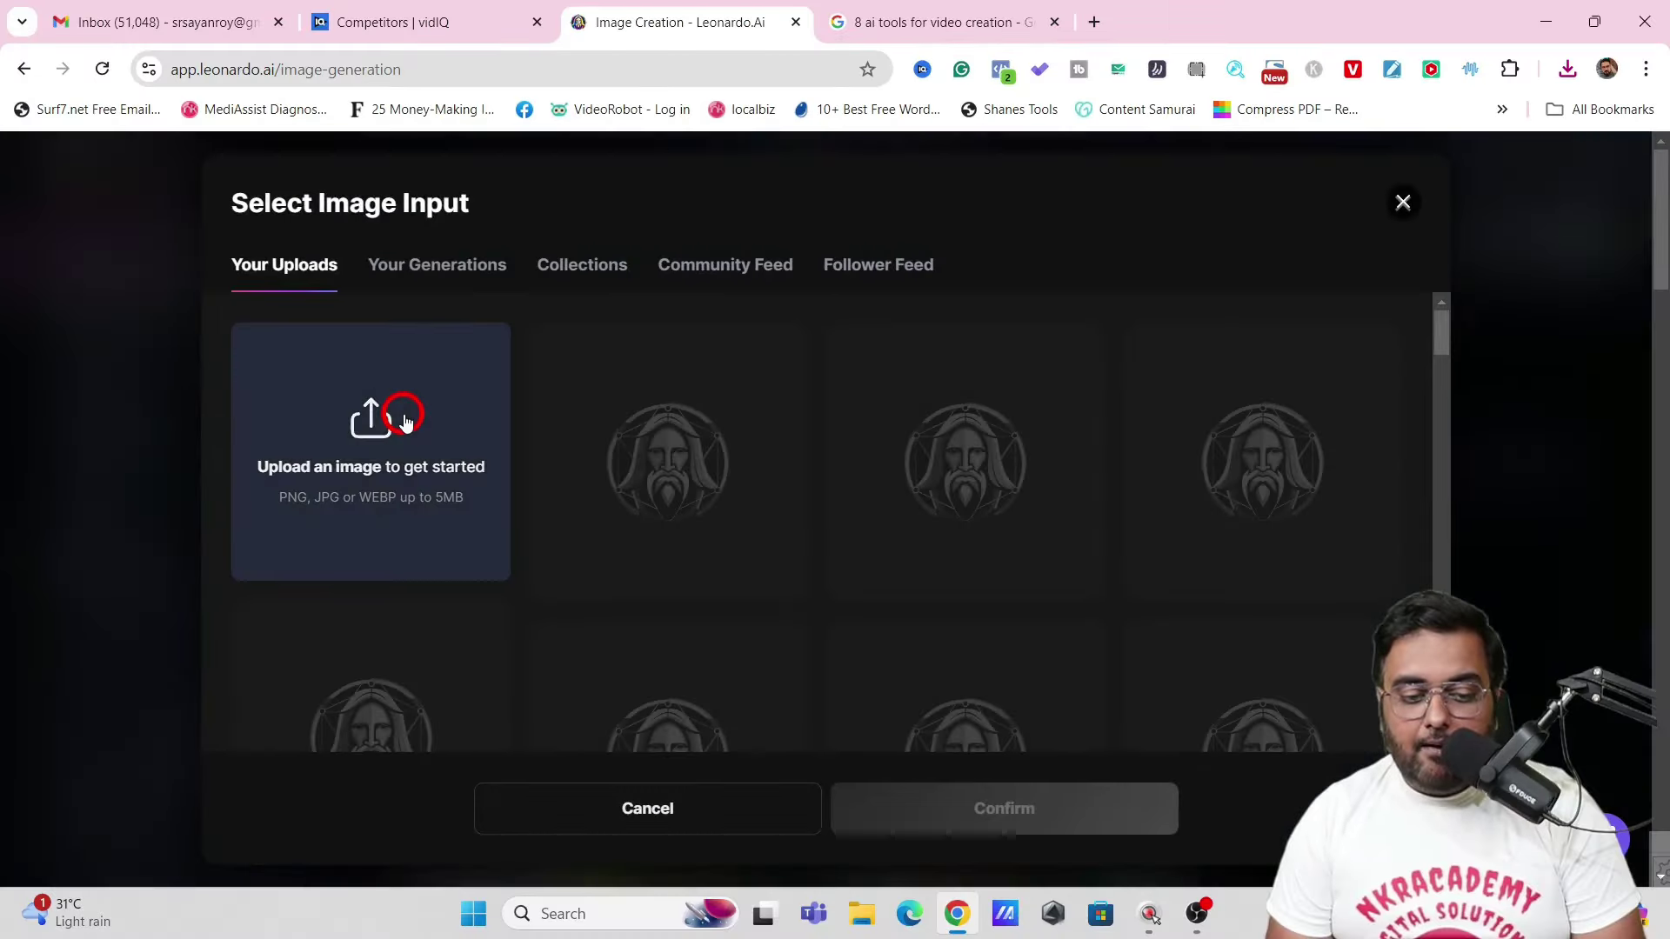
pyautogui.click(403, 412)
pyautogui.doubleClick(326, 206)
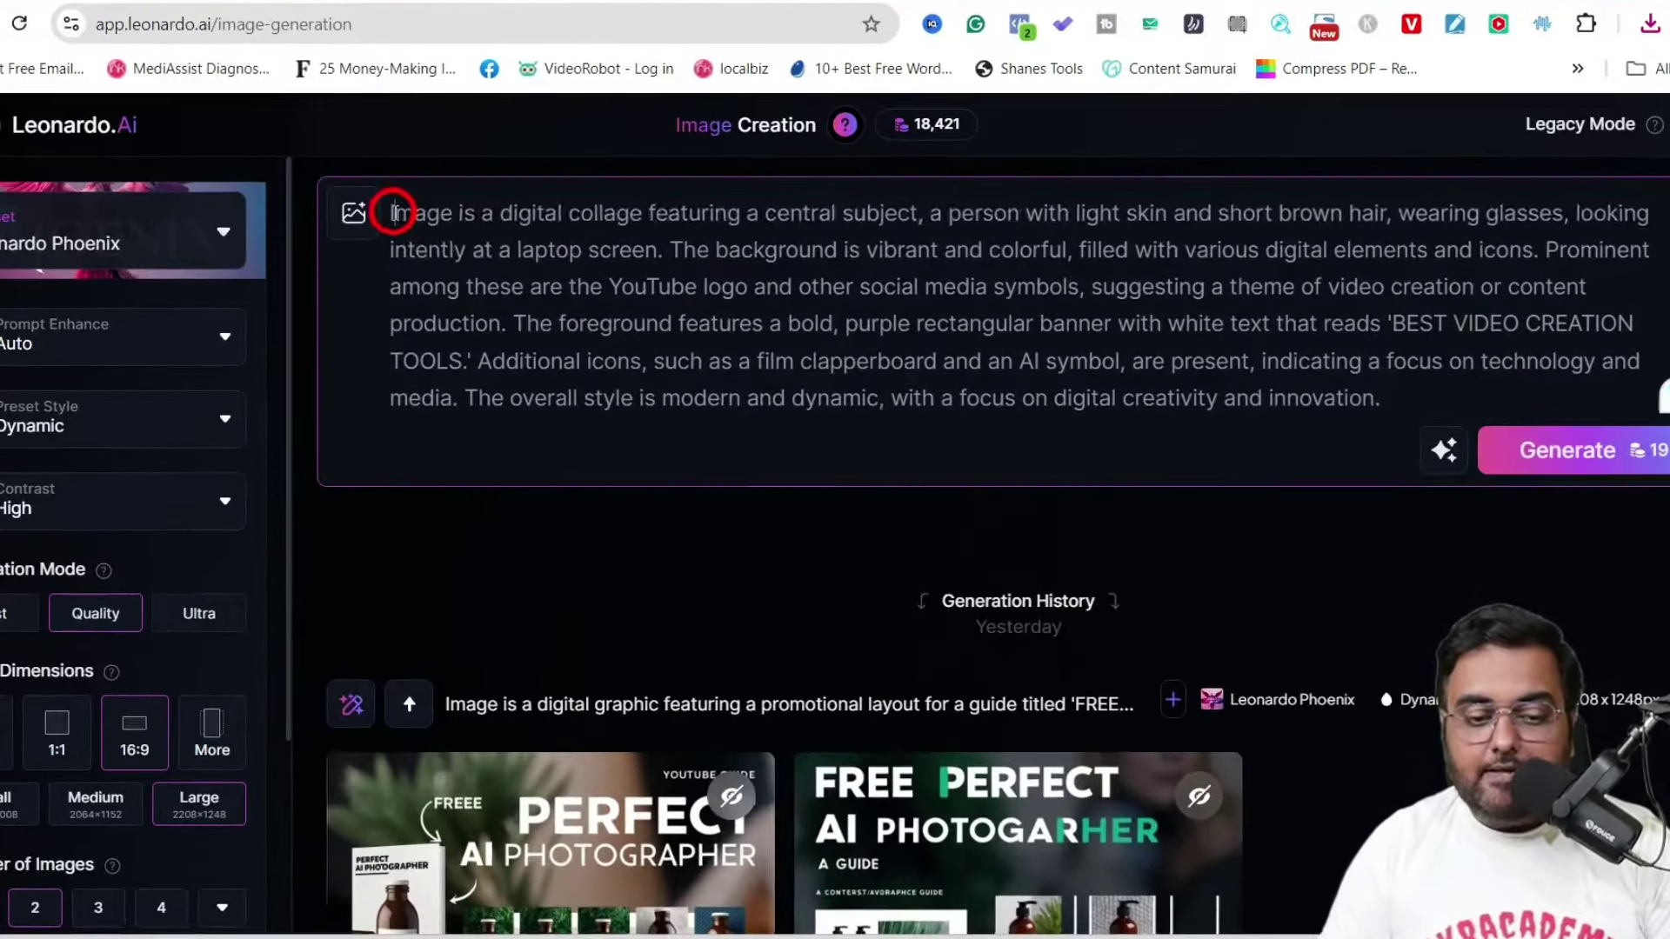
# Step: Insert "AI" into the prompt's banner text so that it reads 'BEST AI VIDEO CREATION TOOLS.'
pyautogui.moveTo(445, 241); pyautogui.dragTo(1330, 428)
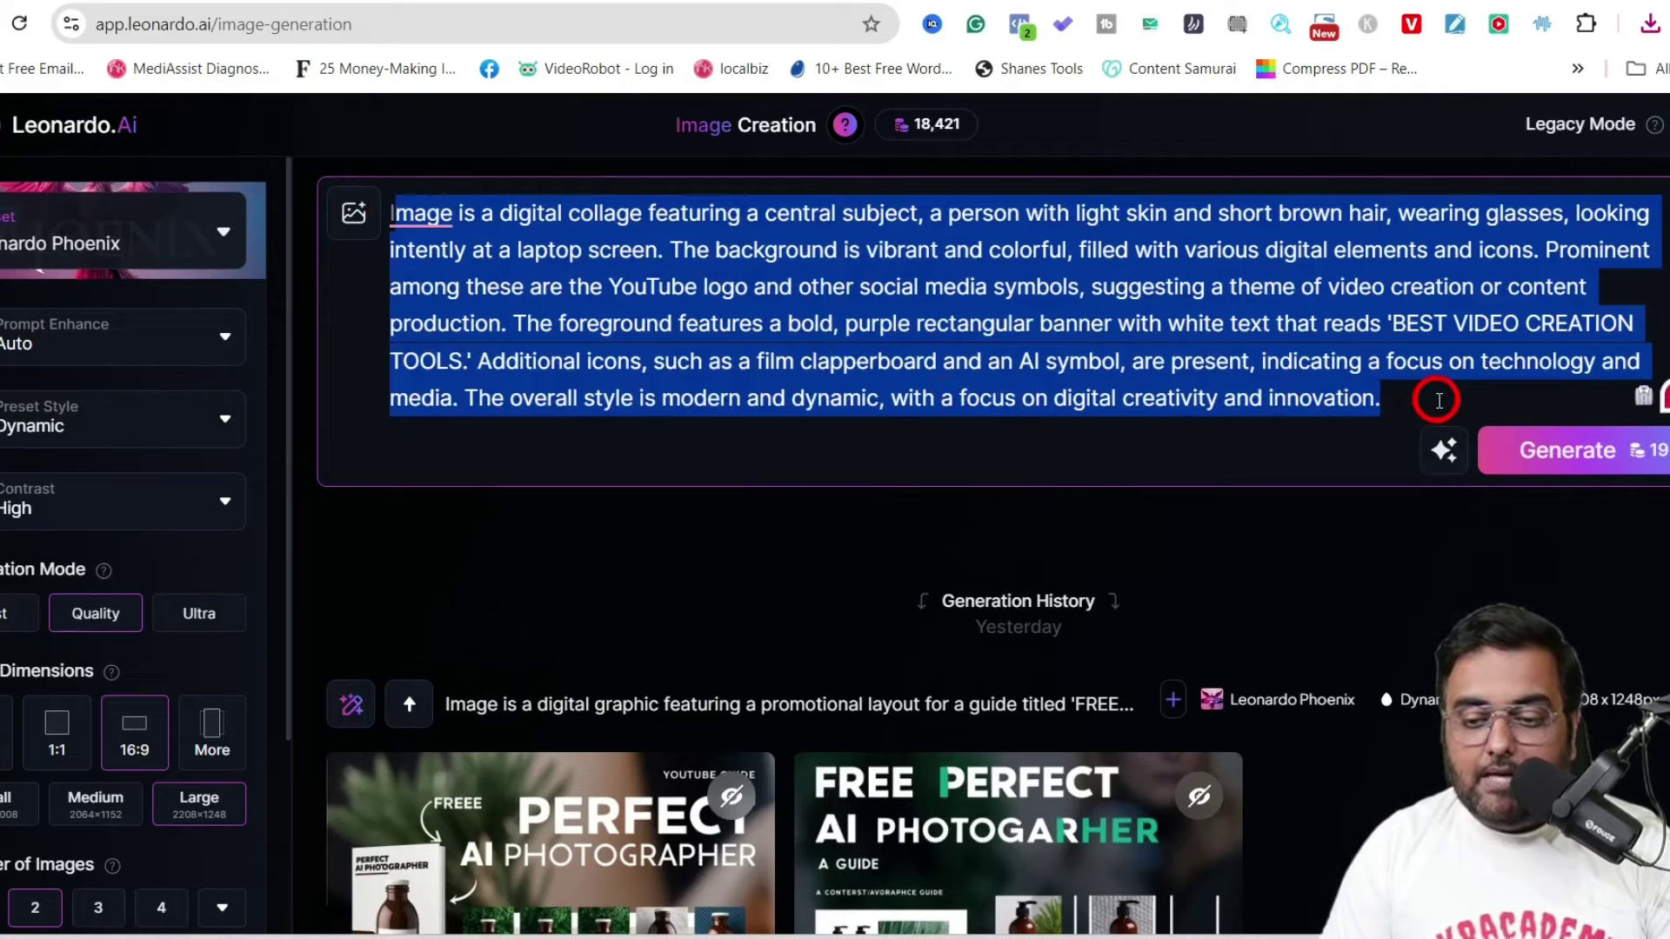
pyautogui.click(1438, 400)
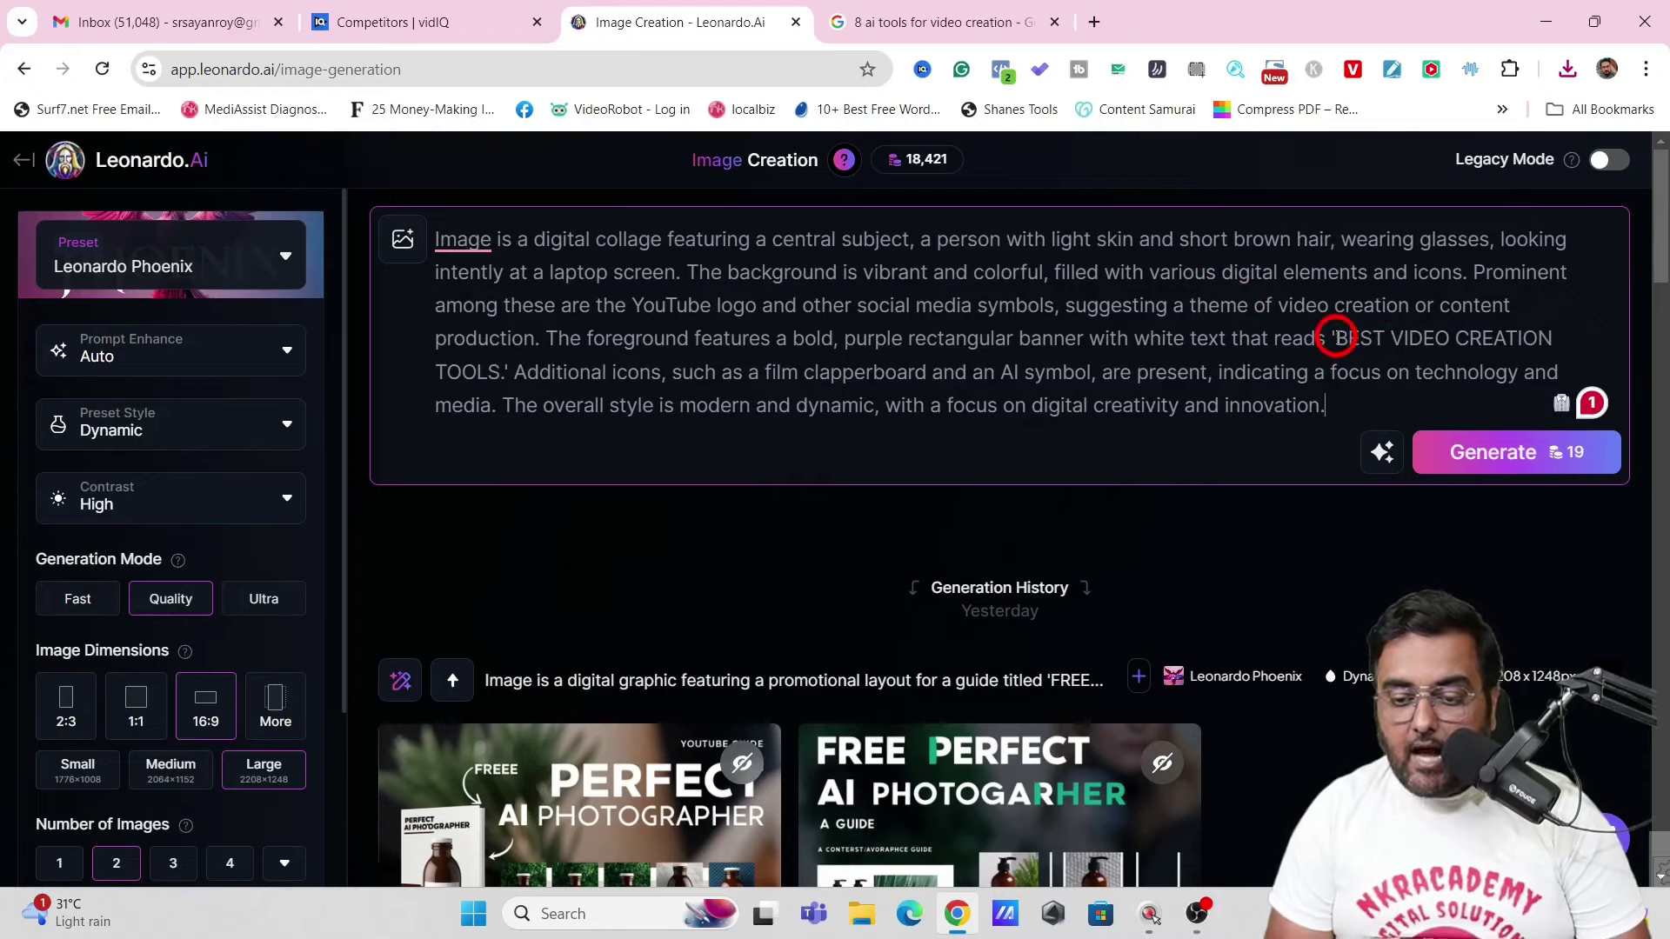
pyautogui.click(1389, 338)
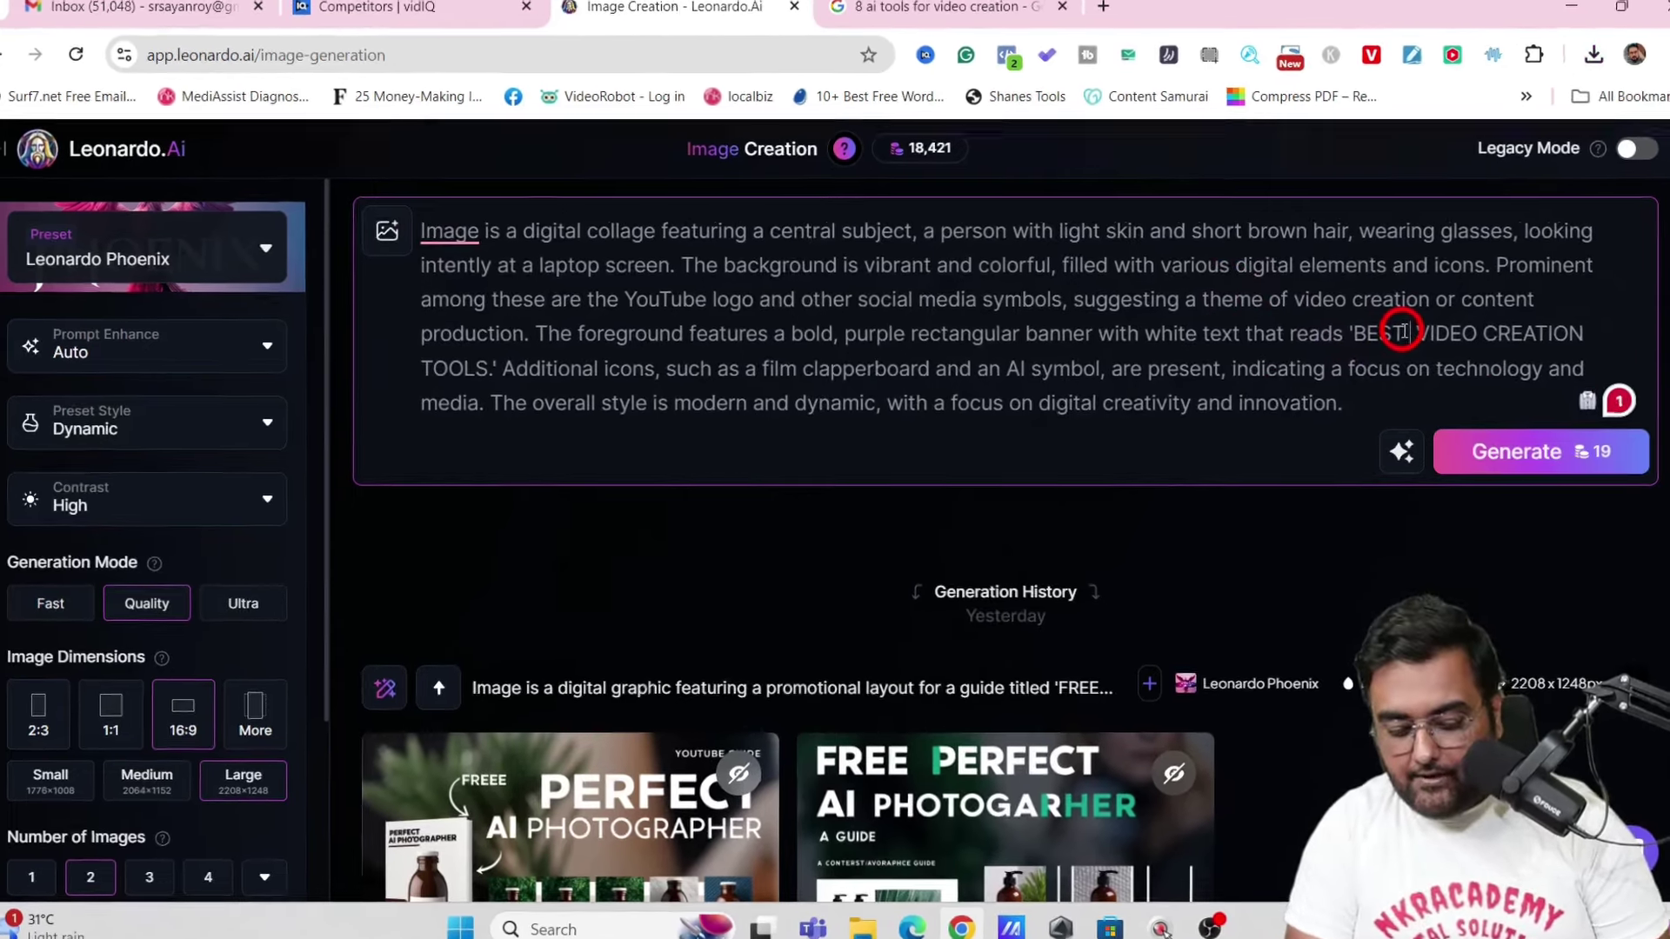
pyautogui.write('AI')
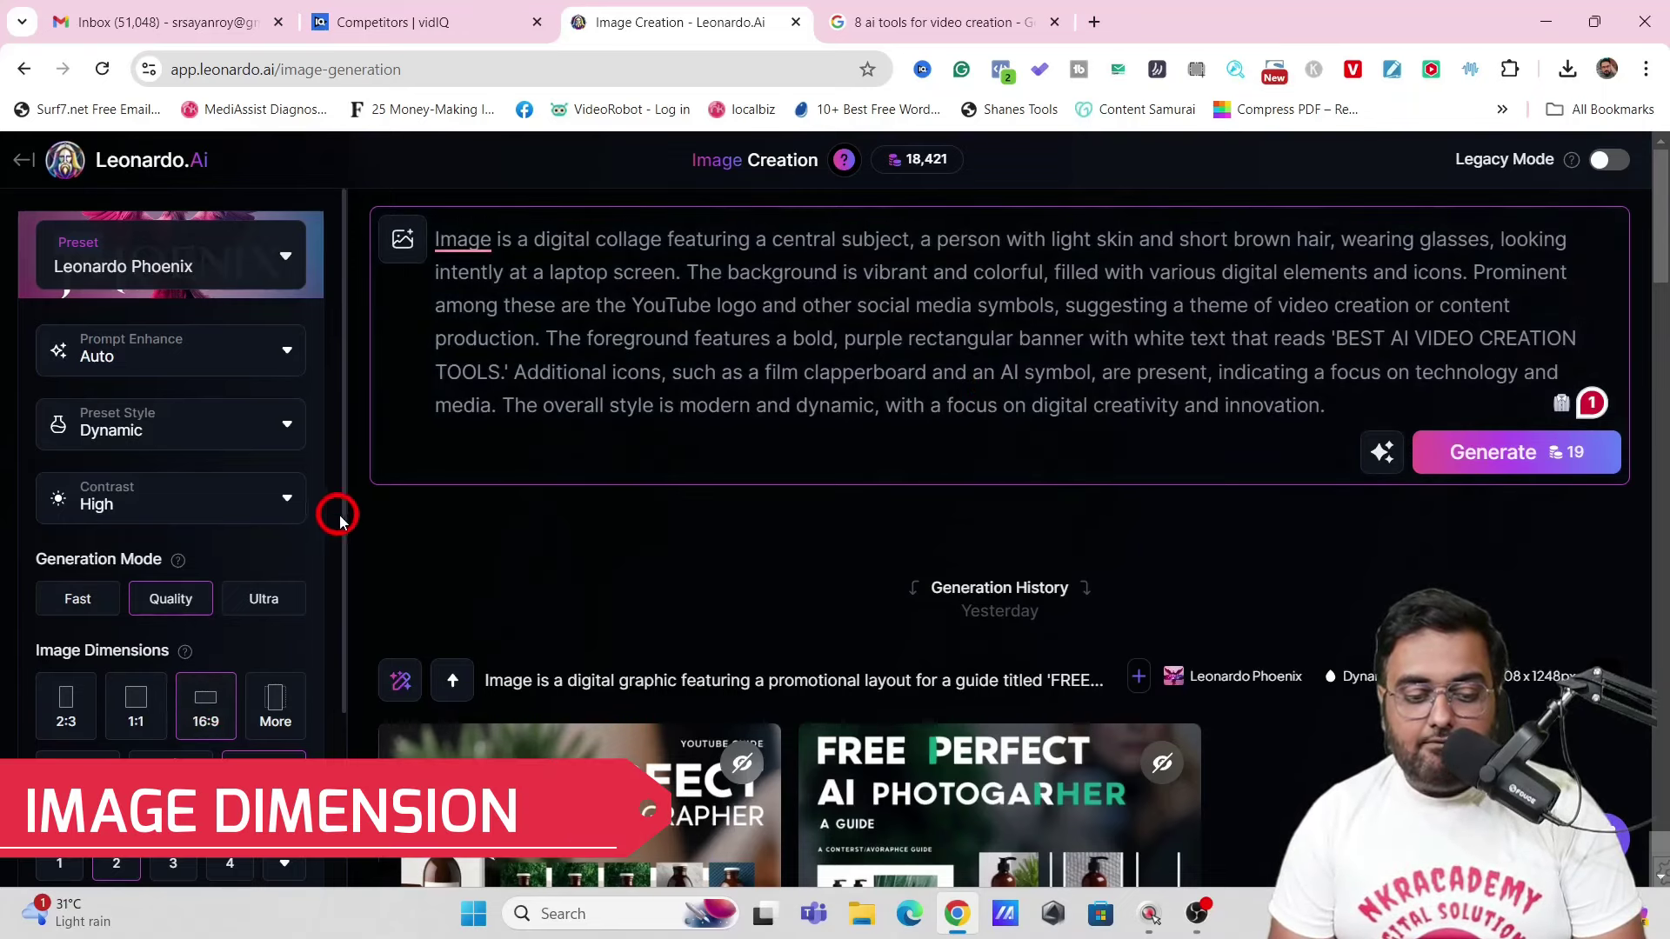
# Step: Generate two Large 16:9 images in Quality mode from the prompt and view the first one enlarged
pyautogui.moveTo(340, 520); pyautogui.dragTo(336, 670)
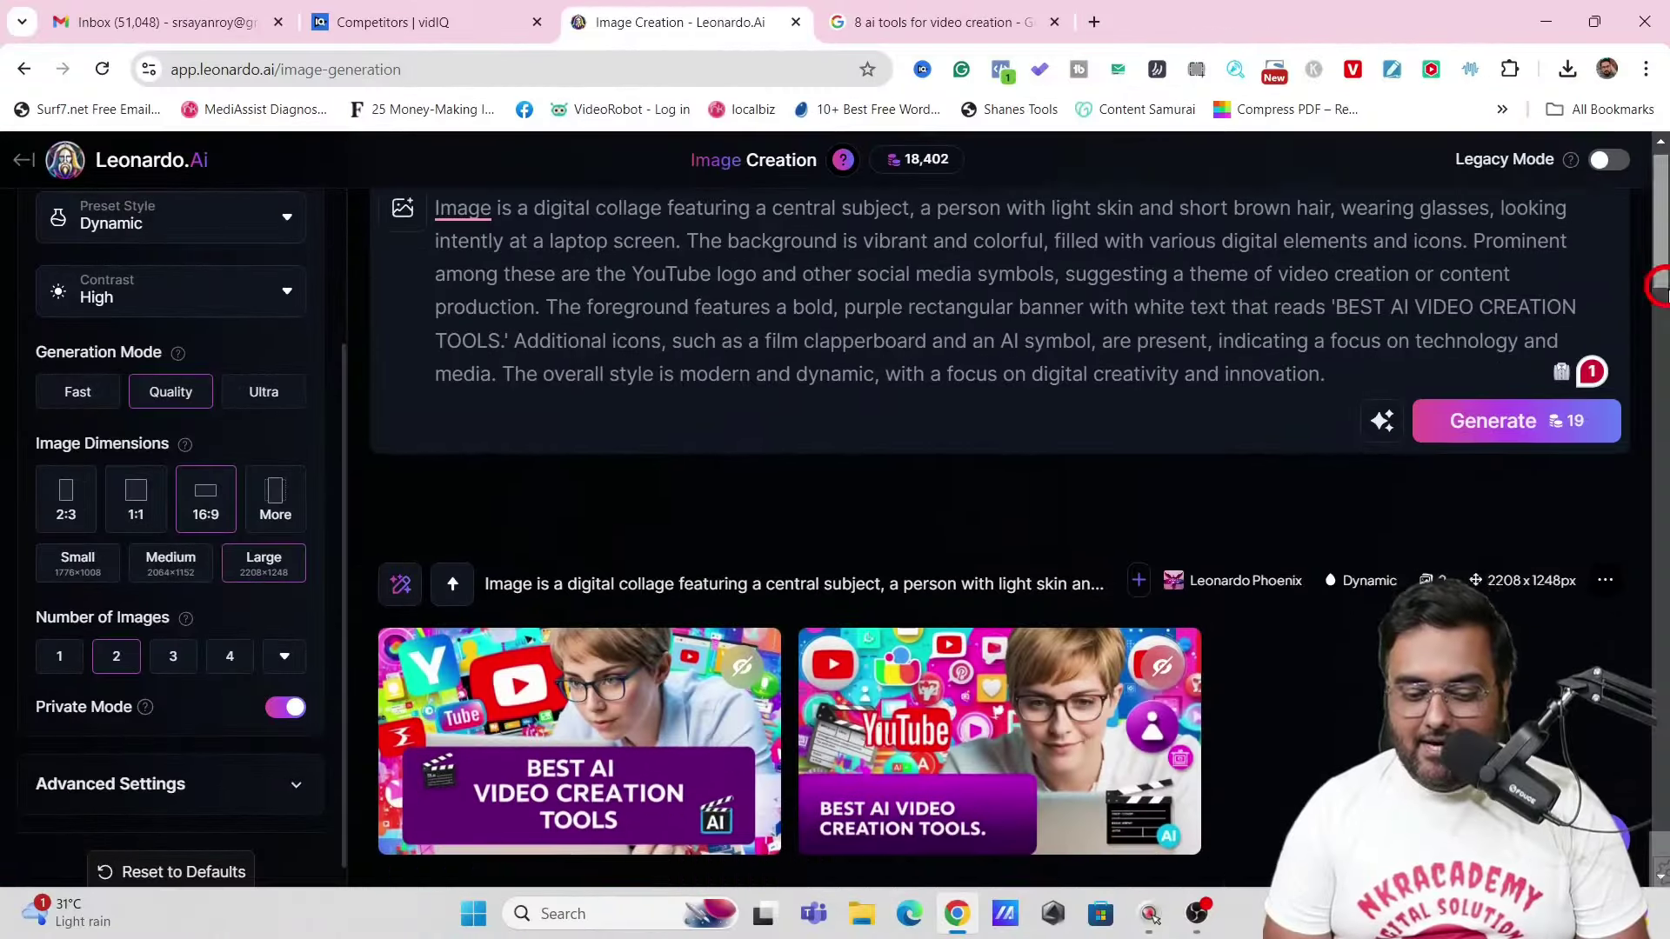
pyautogui.scroll(-2, 1659, 272)
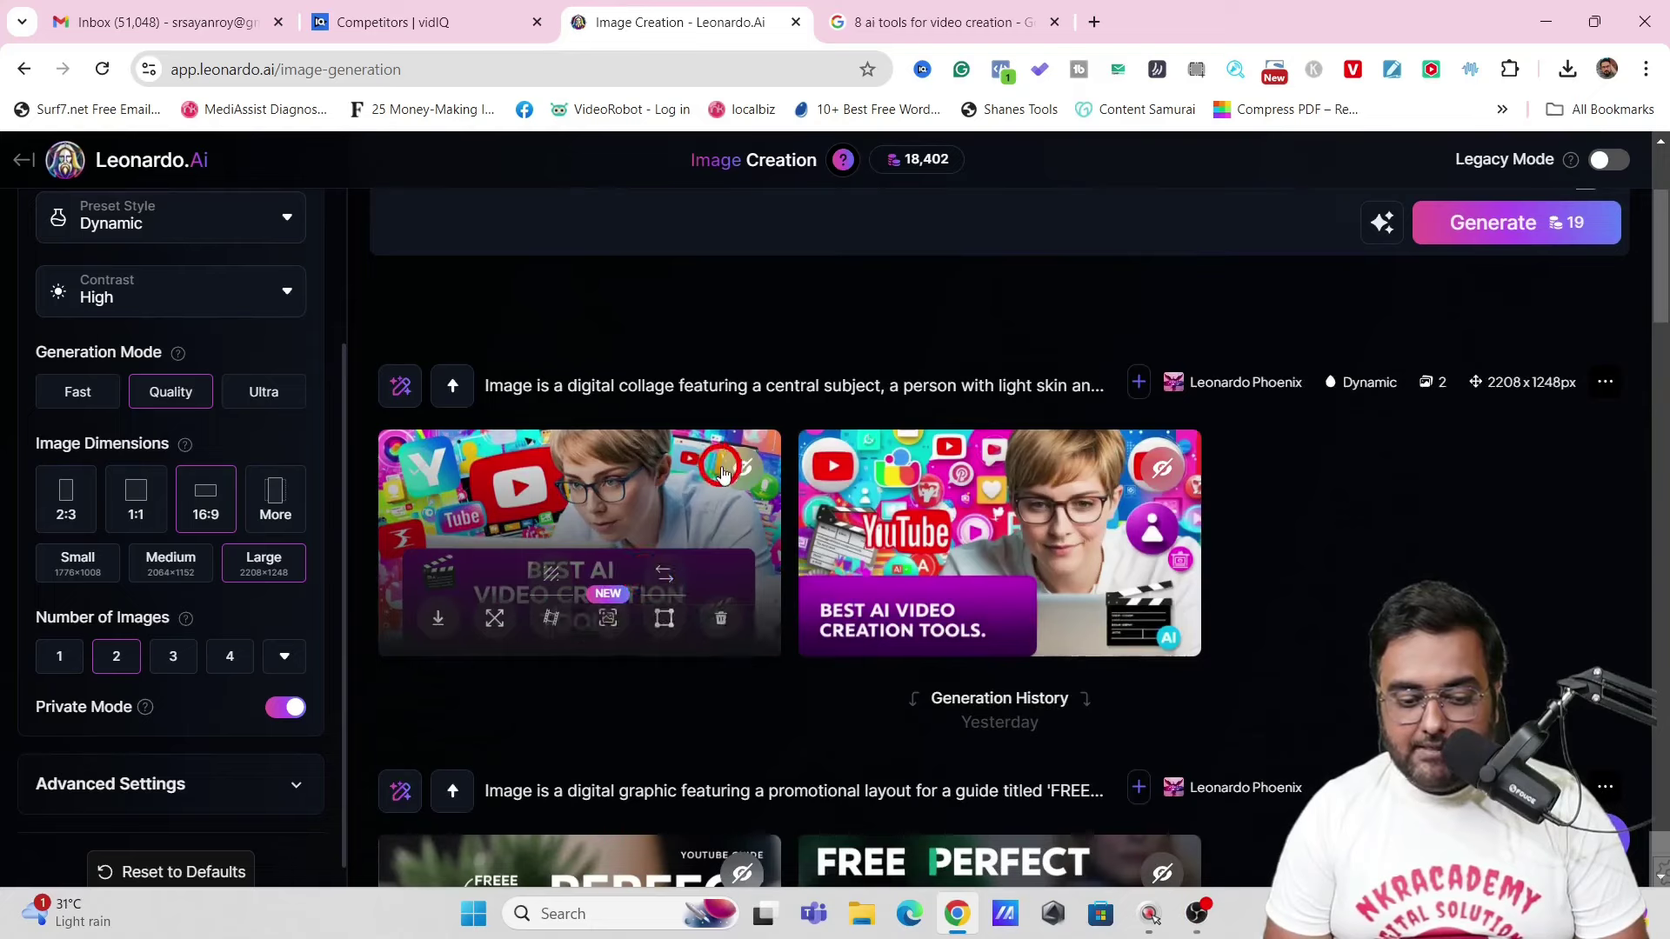
pyautogui.moveTo(1107, 509)
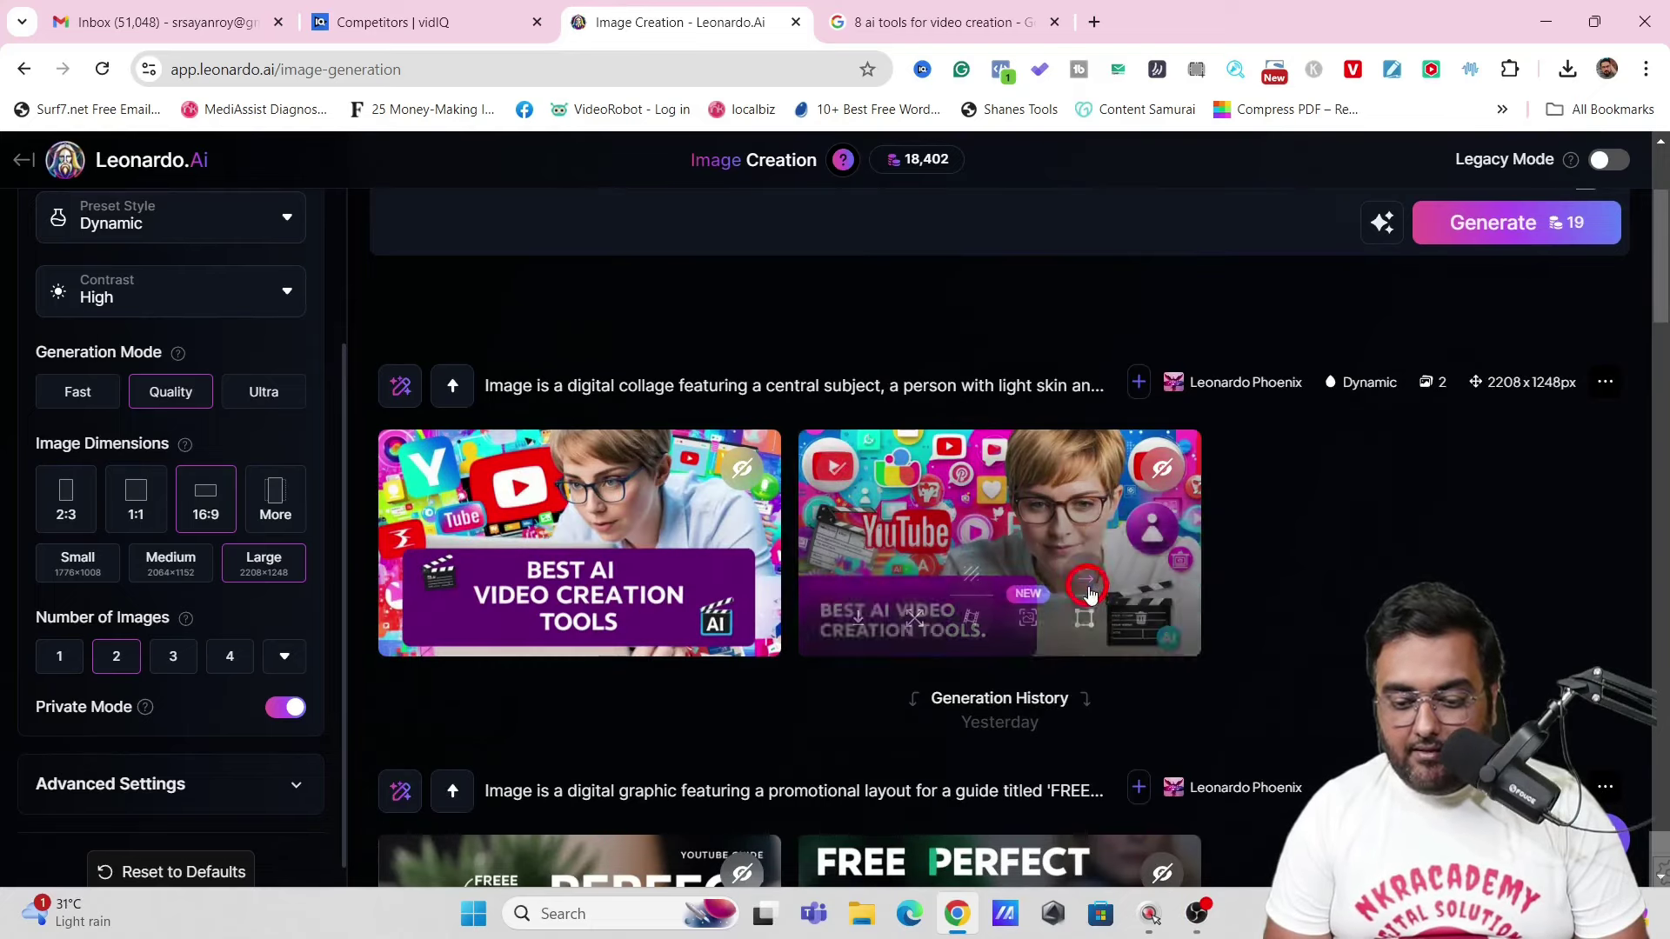
pyautogui.click(666, 501)
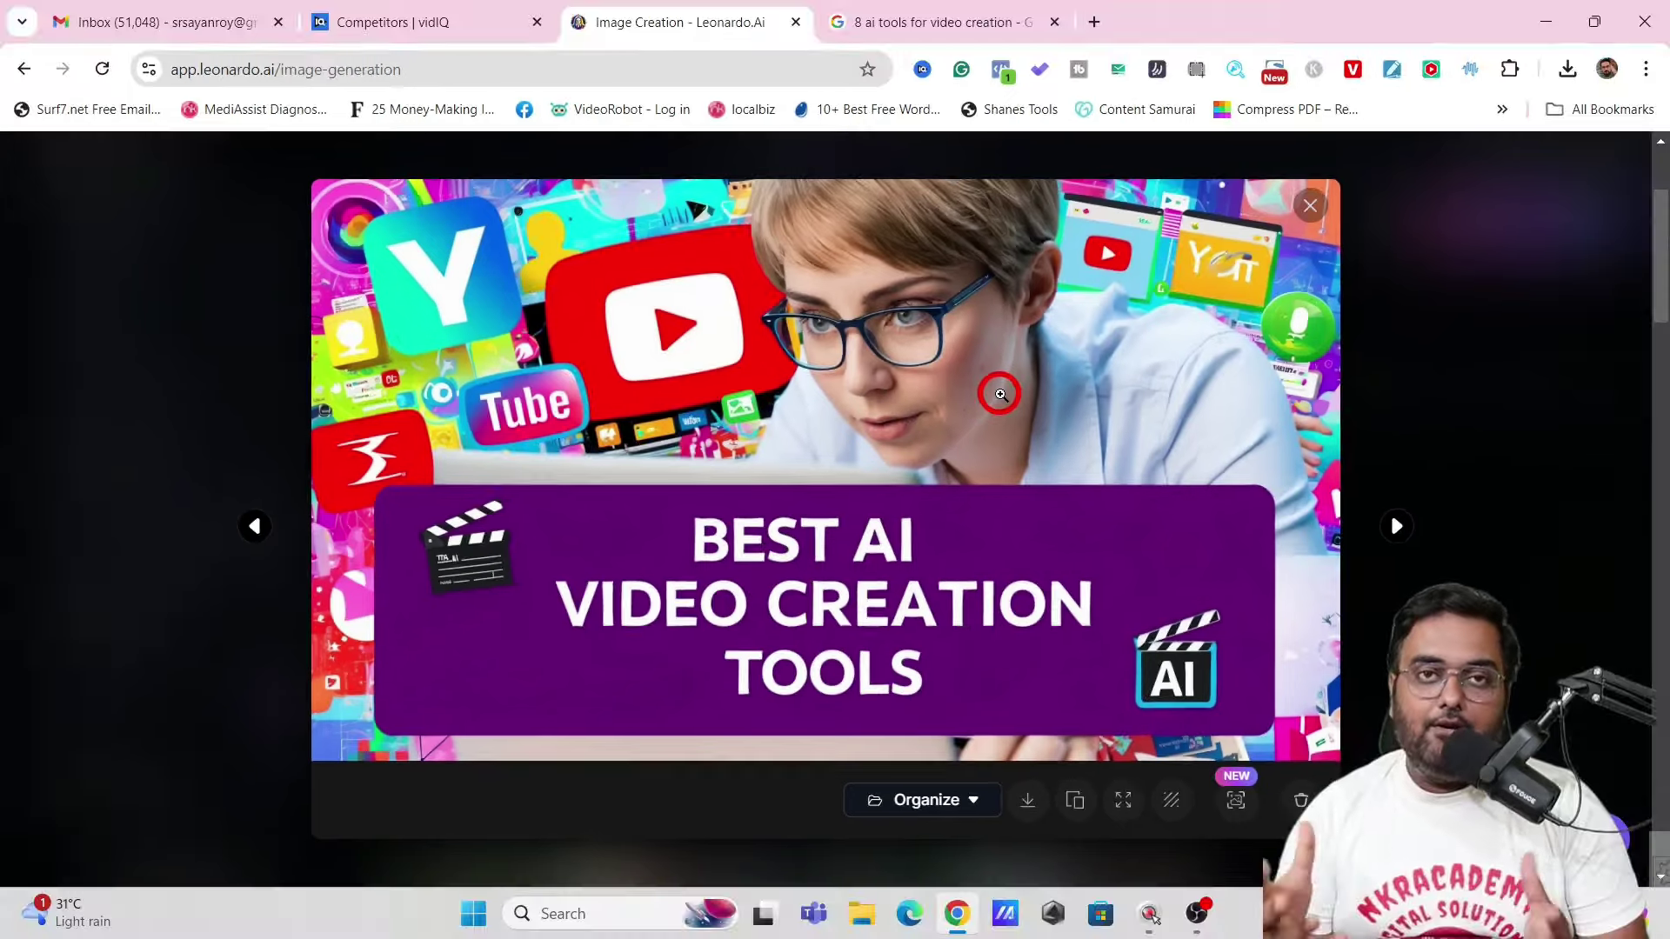
pyautogui.click(1308, 210)
# Step: Use Edit With AI to change the prompt with the instruction "add a youtube logo"
pyautogui.click(1384, 451)
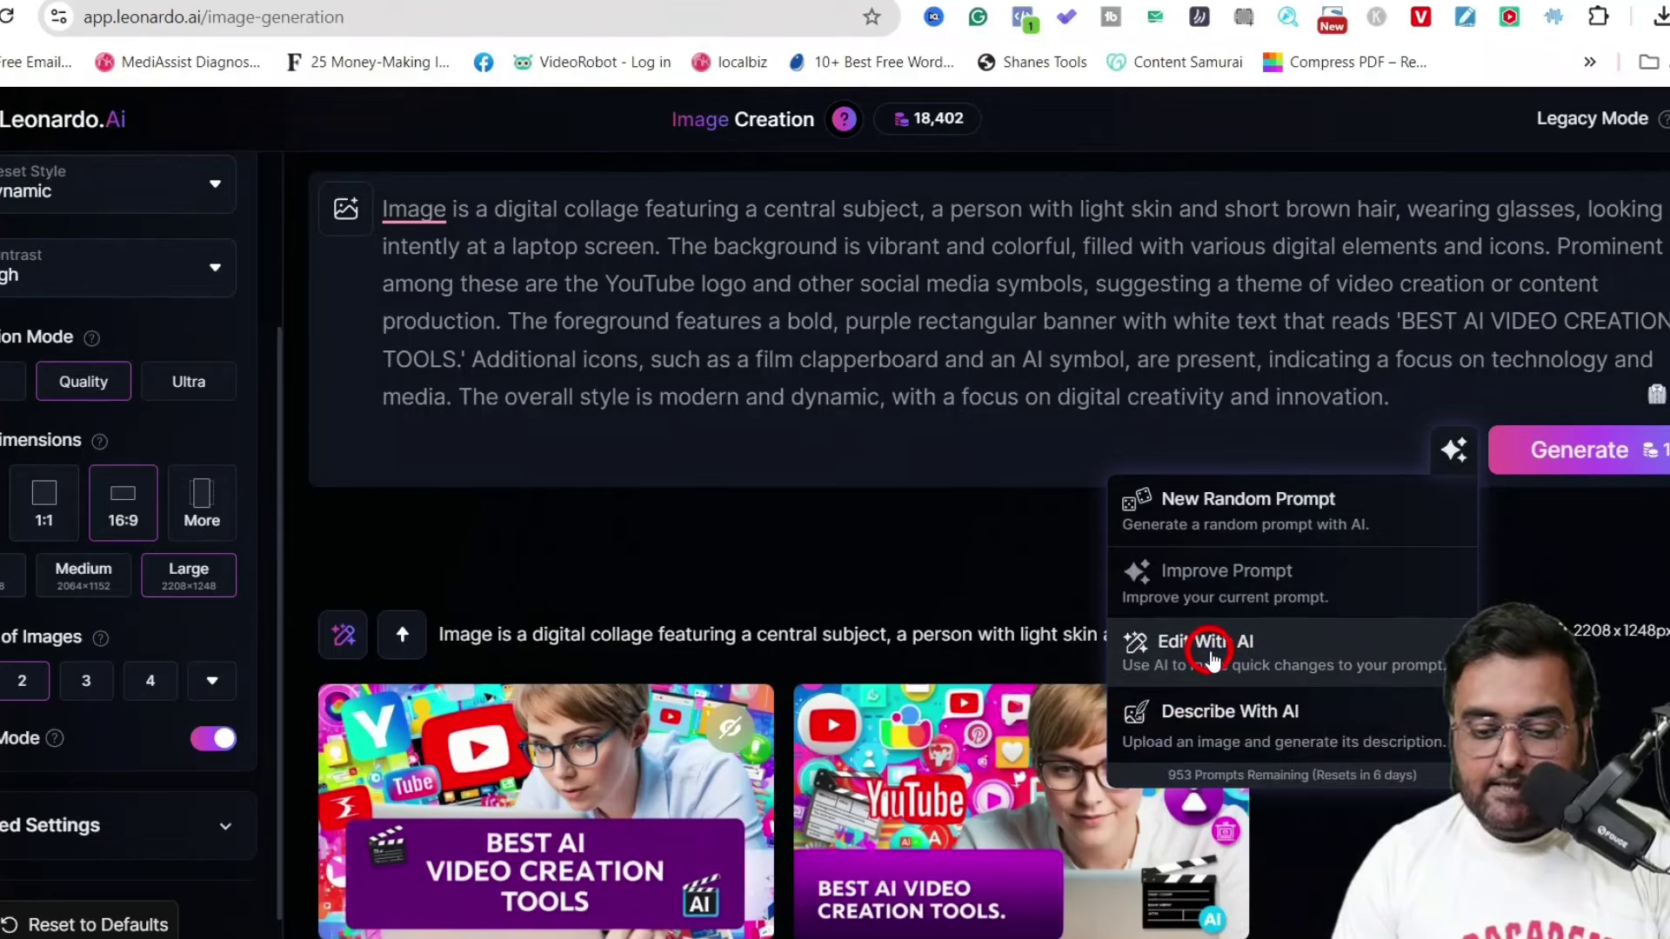
pyautogui.click(1211, 650)
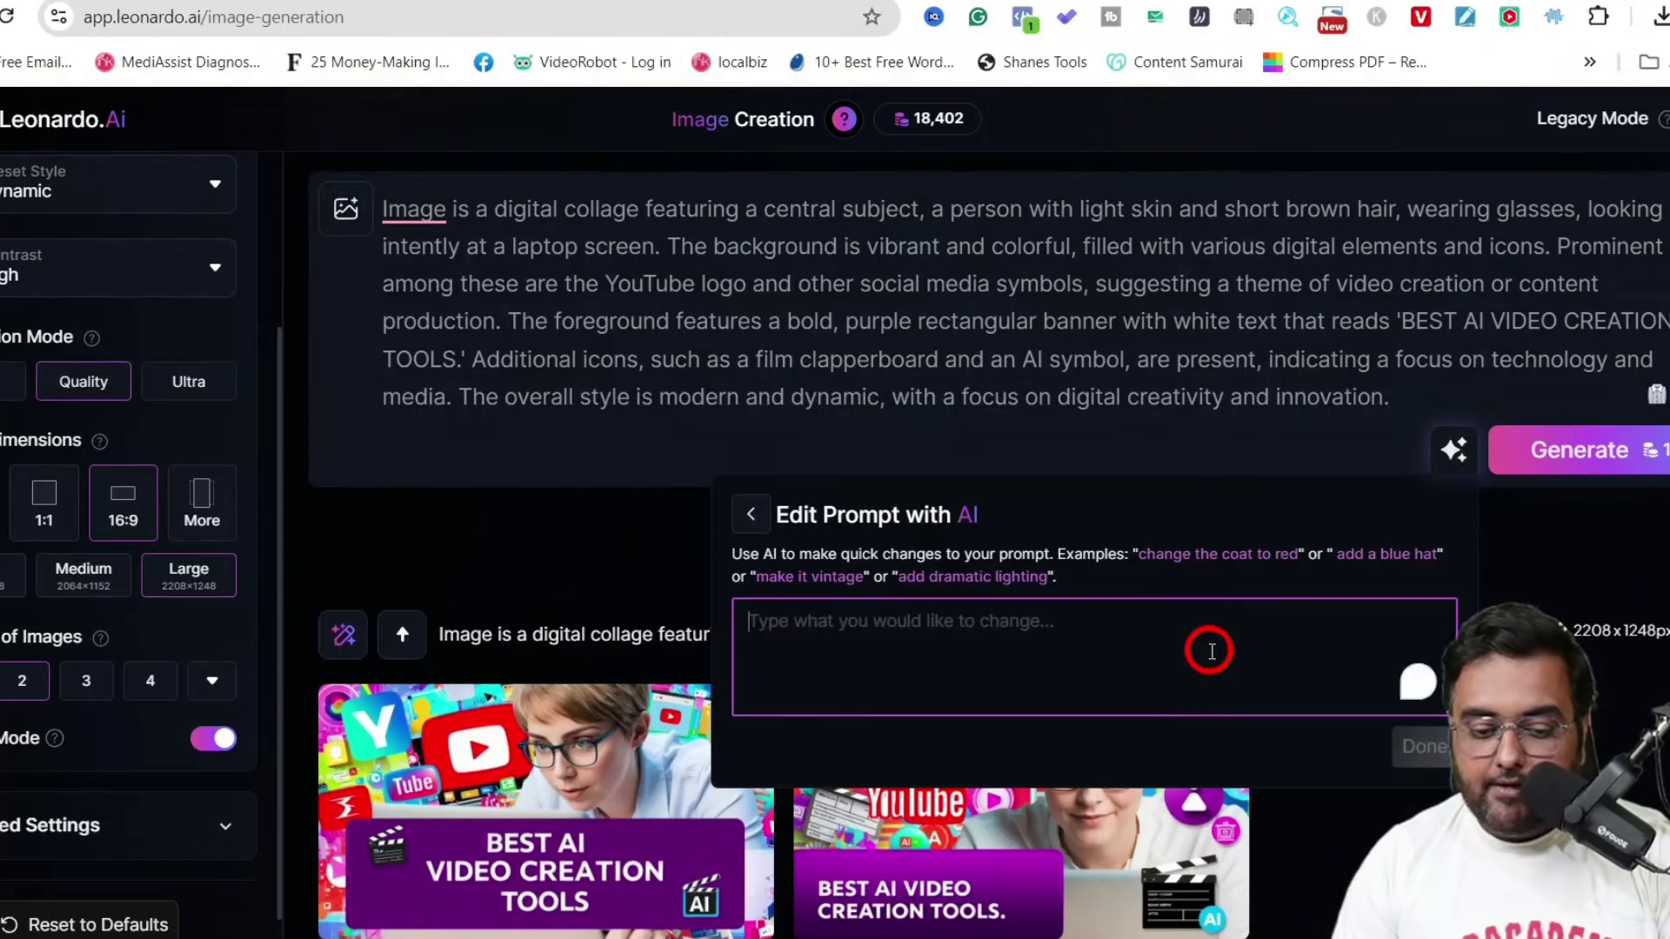
pyautogui.write('add ')
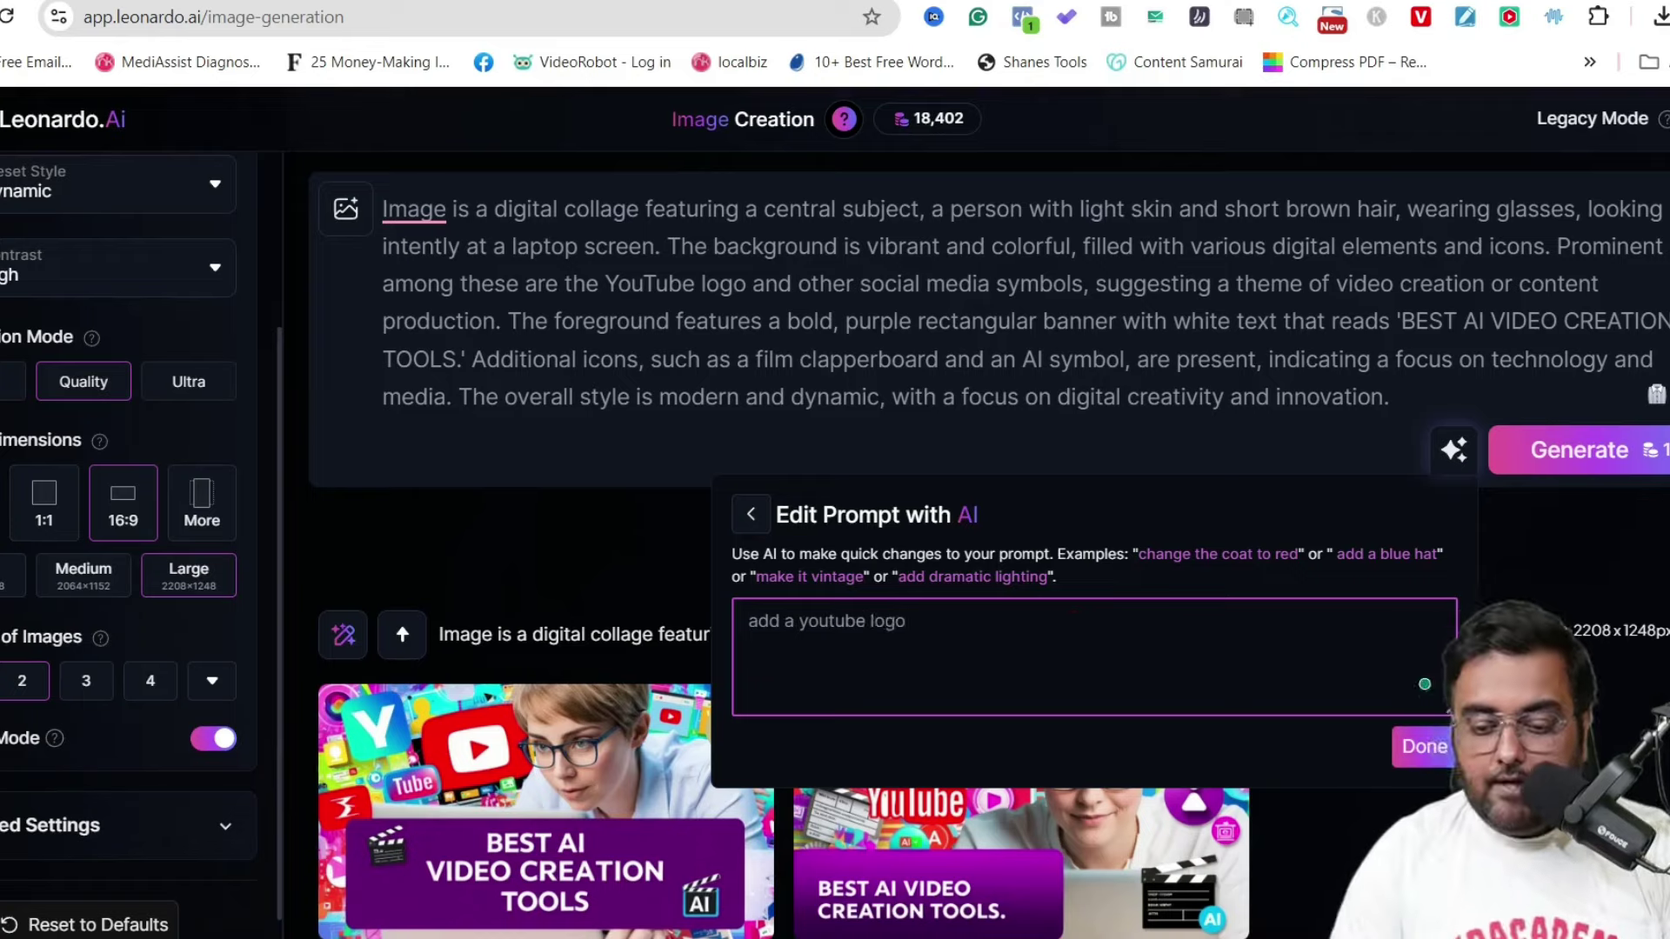
pyautogui.write('a youtube logo')
pyautogui.click(1426, 748)
pyautogui.click(1337, 405)
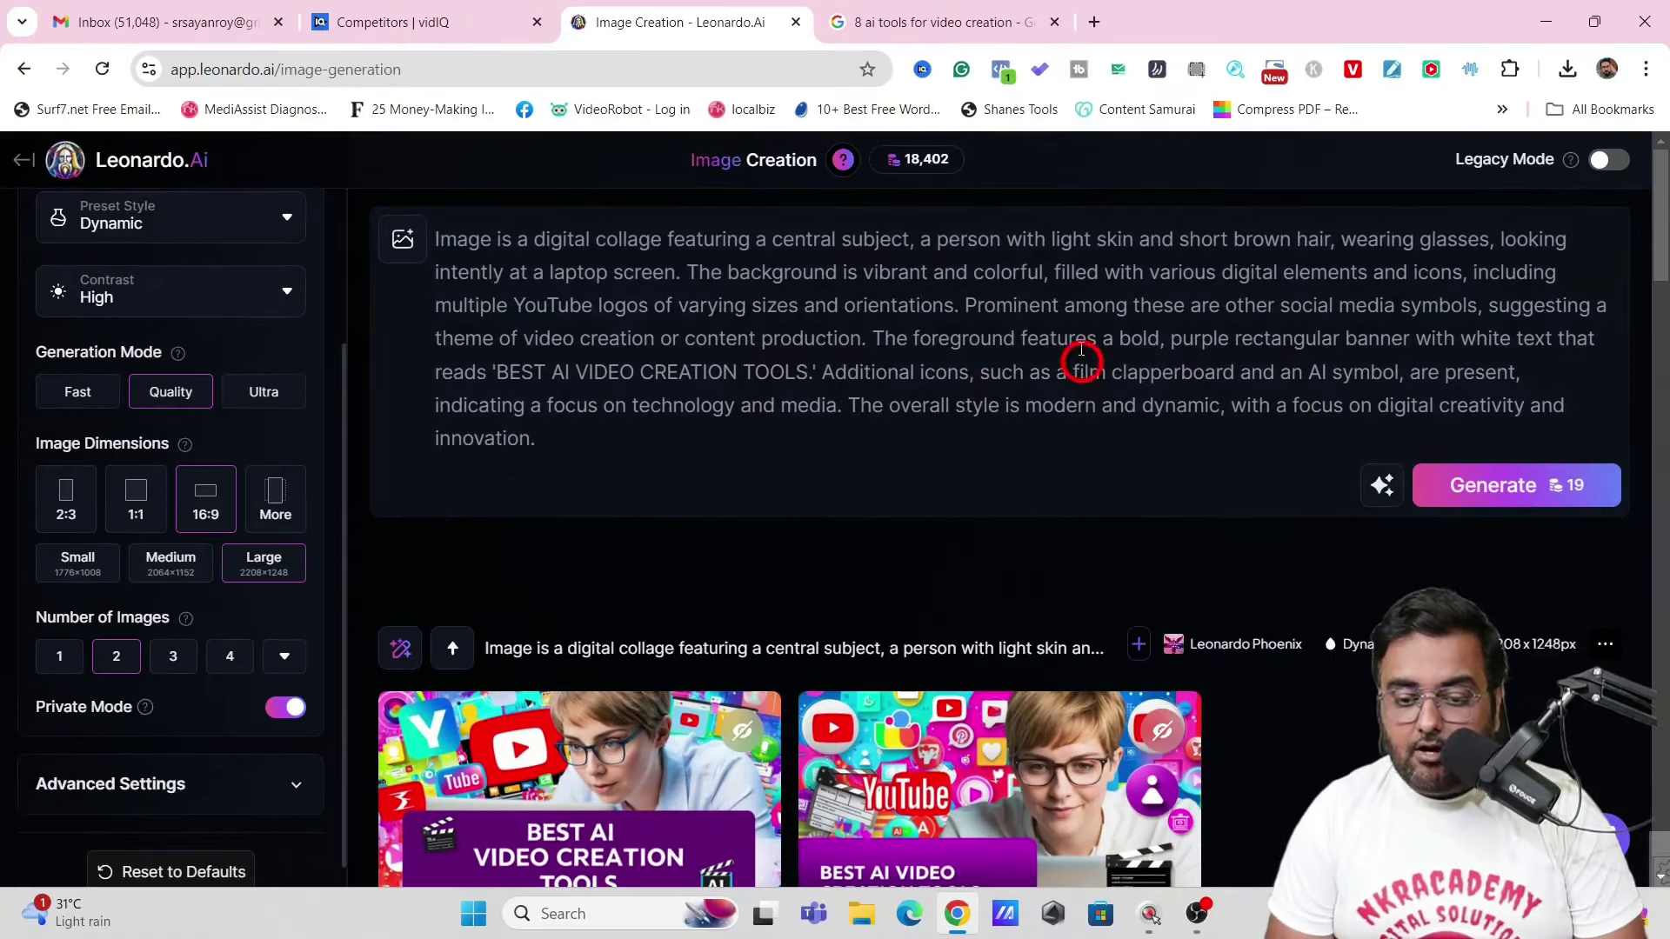
# Step: Generate two images from the edited prompt and view each new thumbnail enlarged
pyautogui.click(1468, 486)
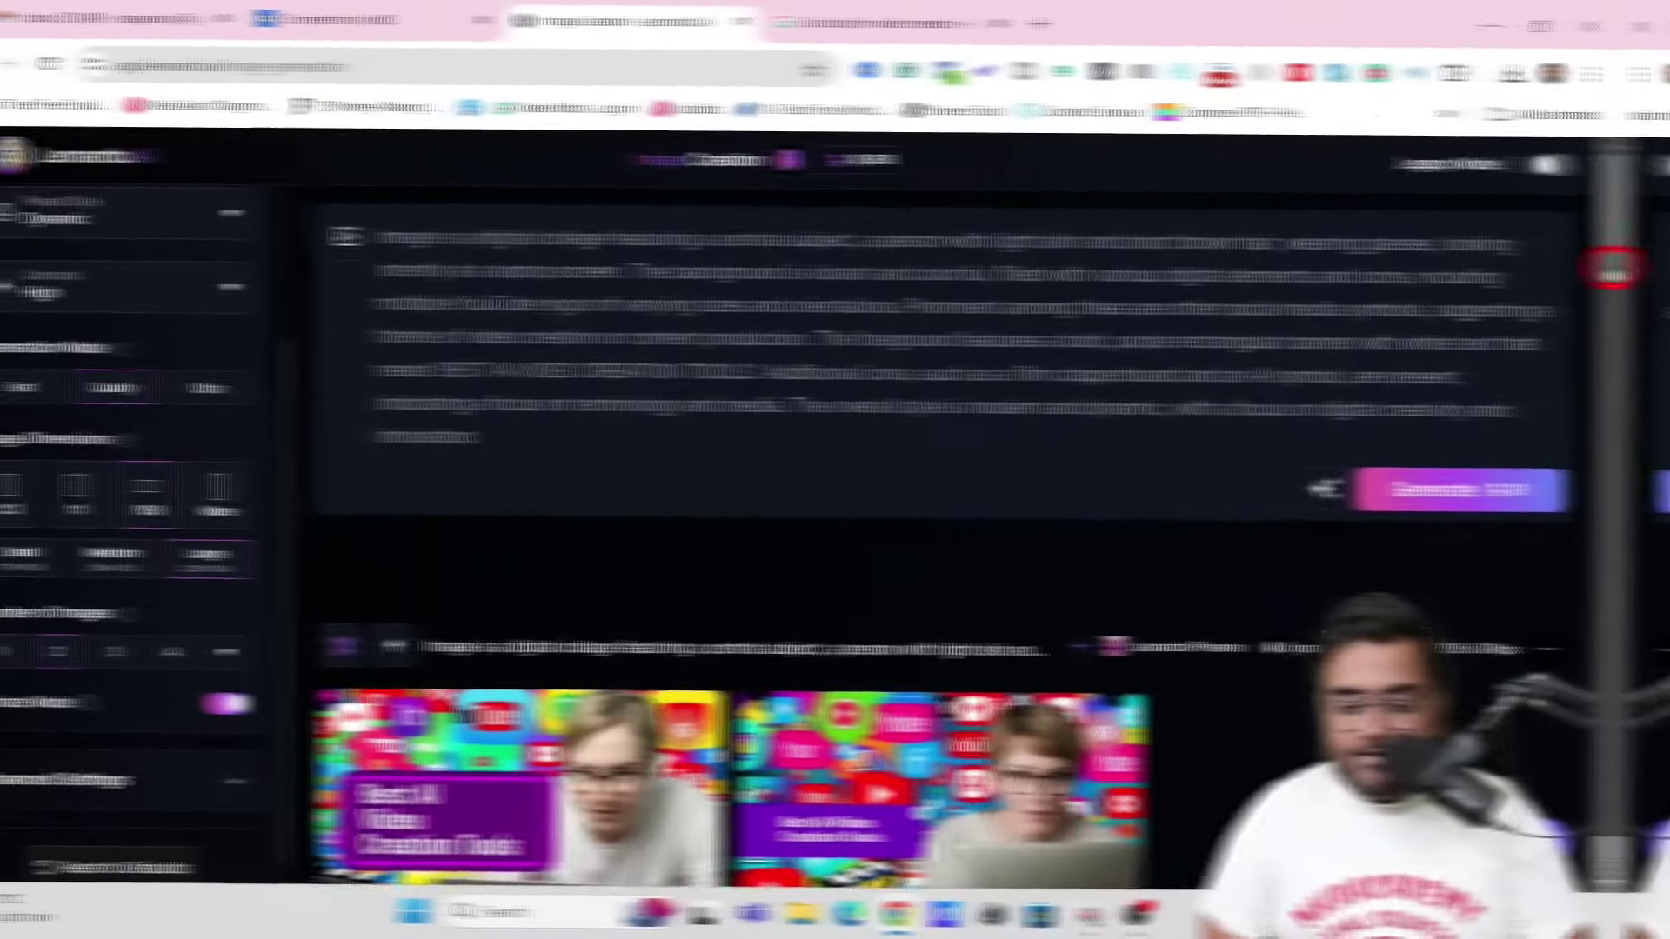
pyautogui.scroll(-3, 887, 513)
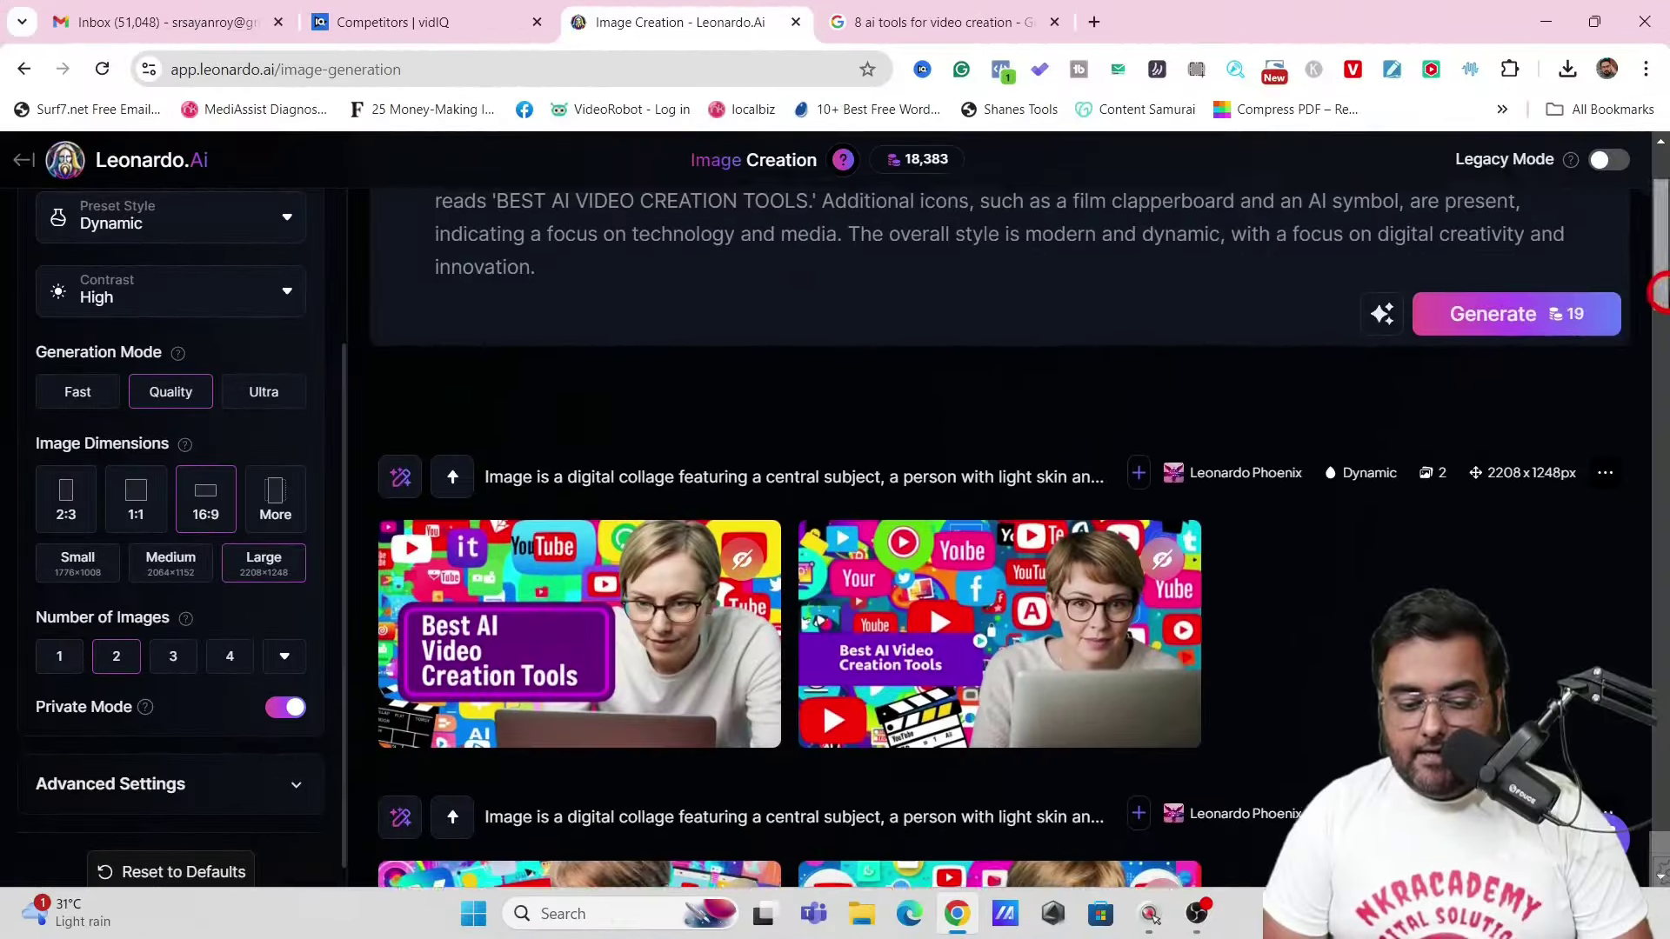
pyautogui.click(685, 606)
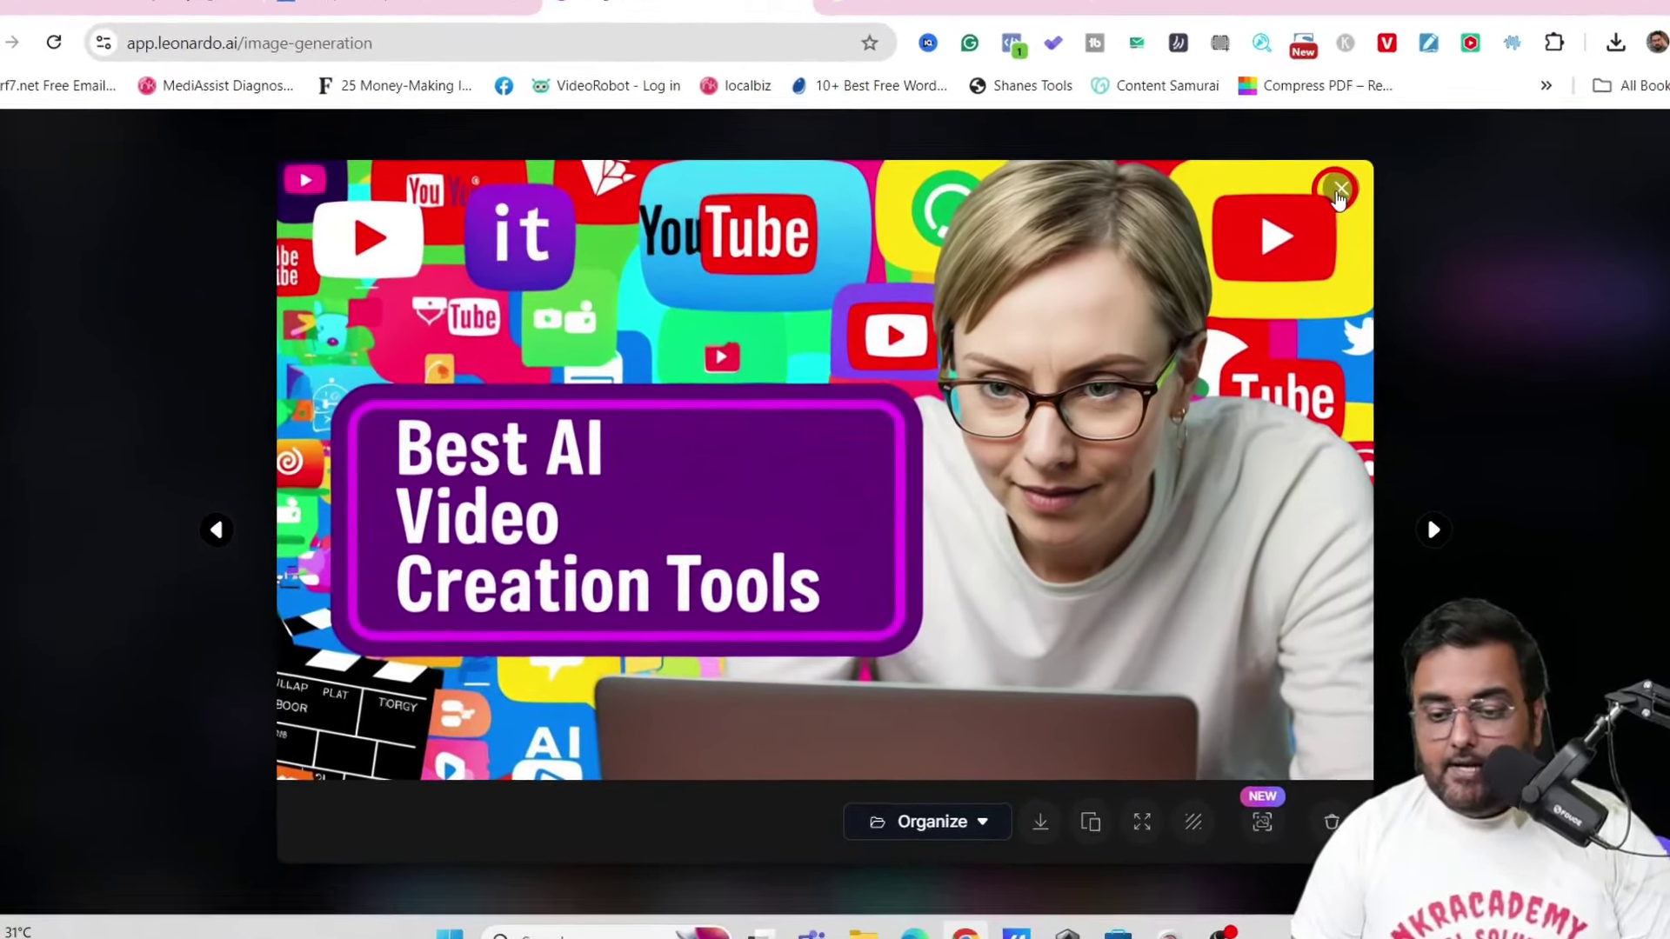
pyautogui.click(1310, 205)
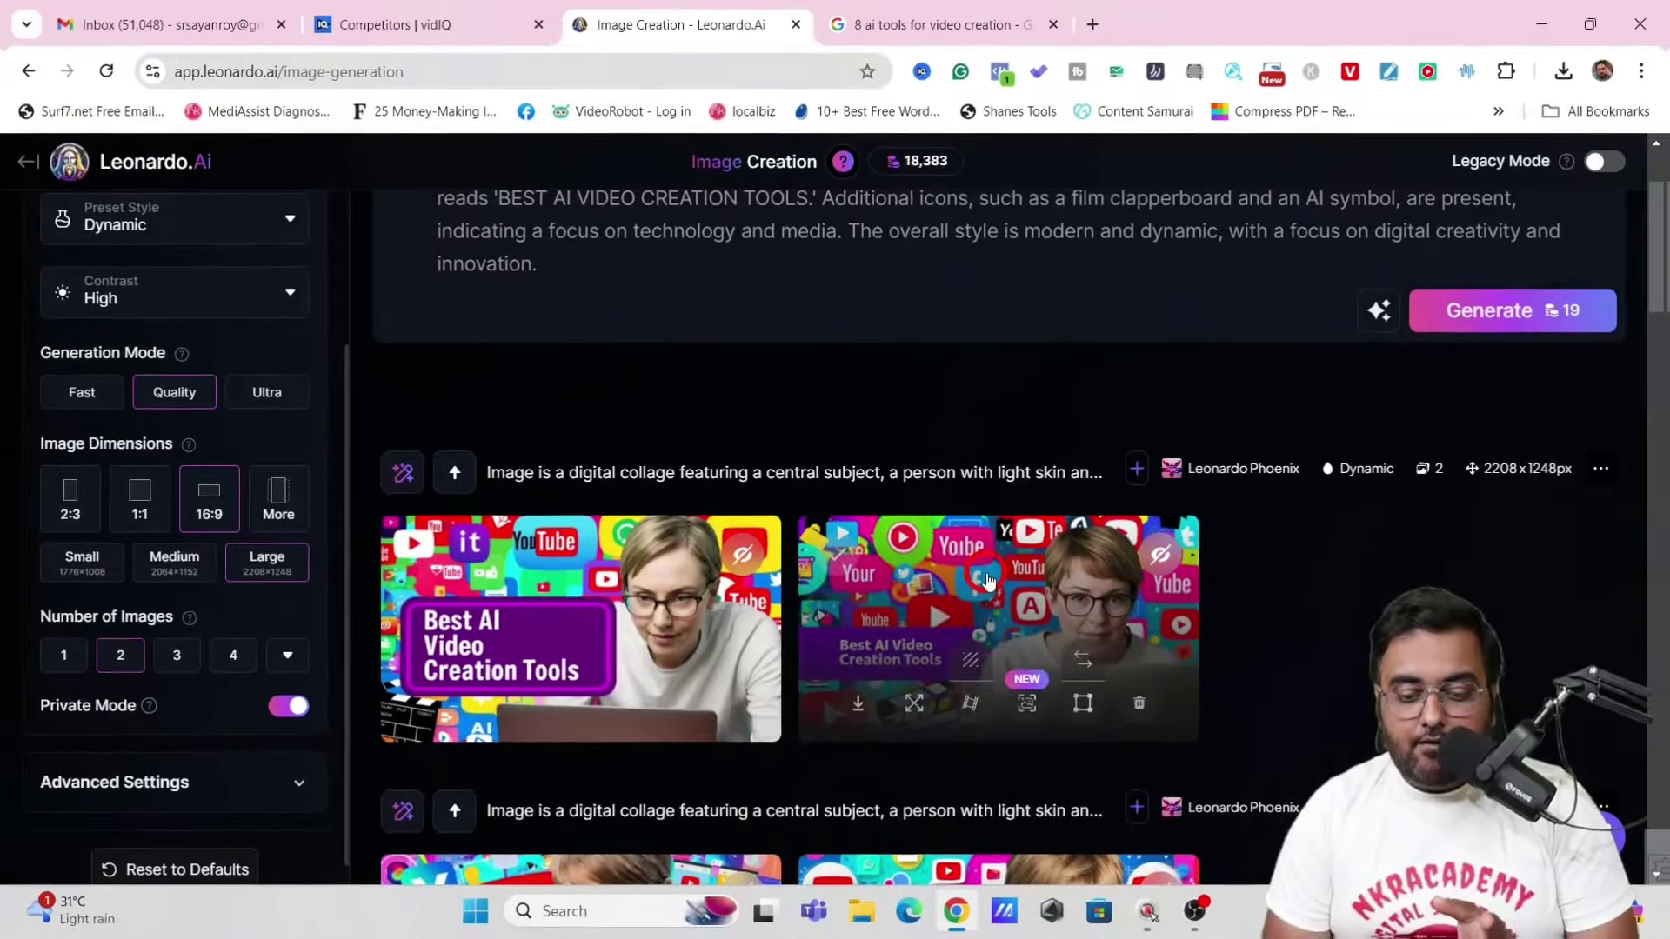
pyautogui.click(1007, 576)
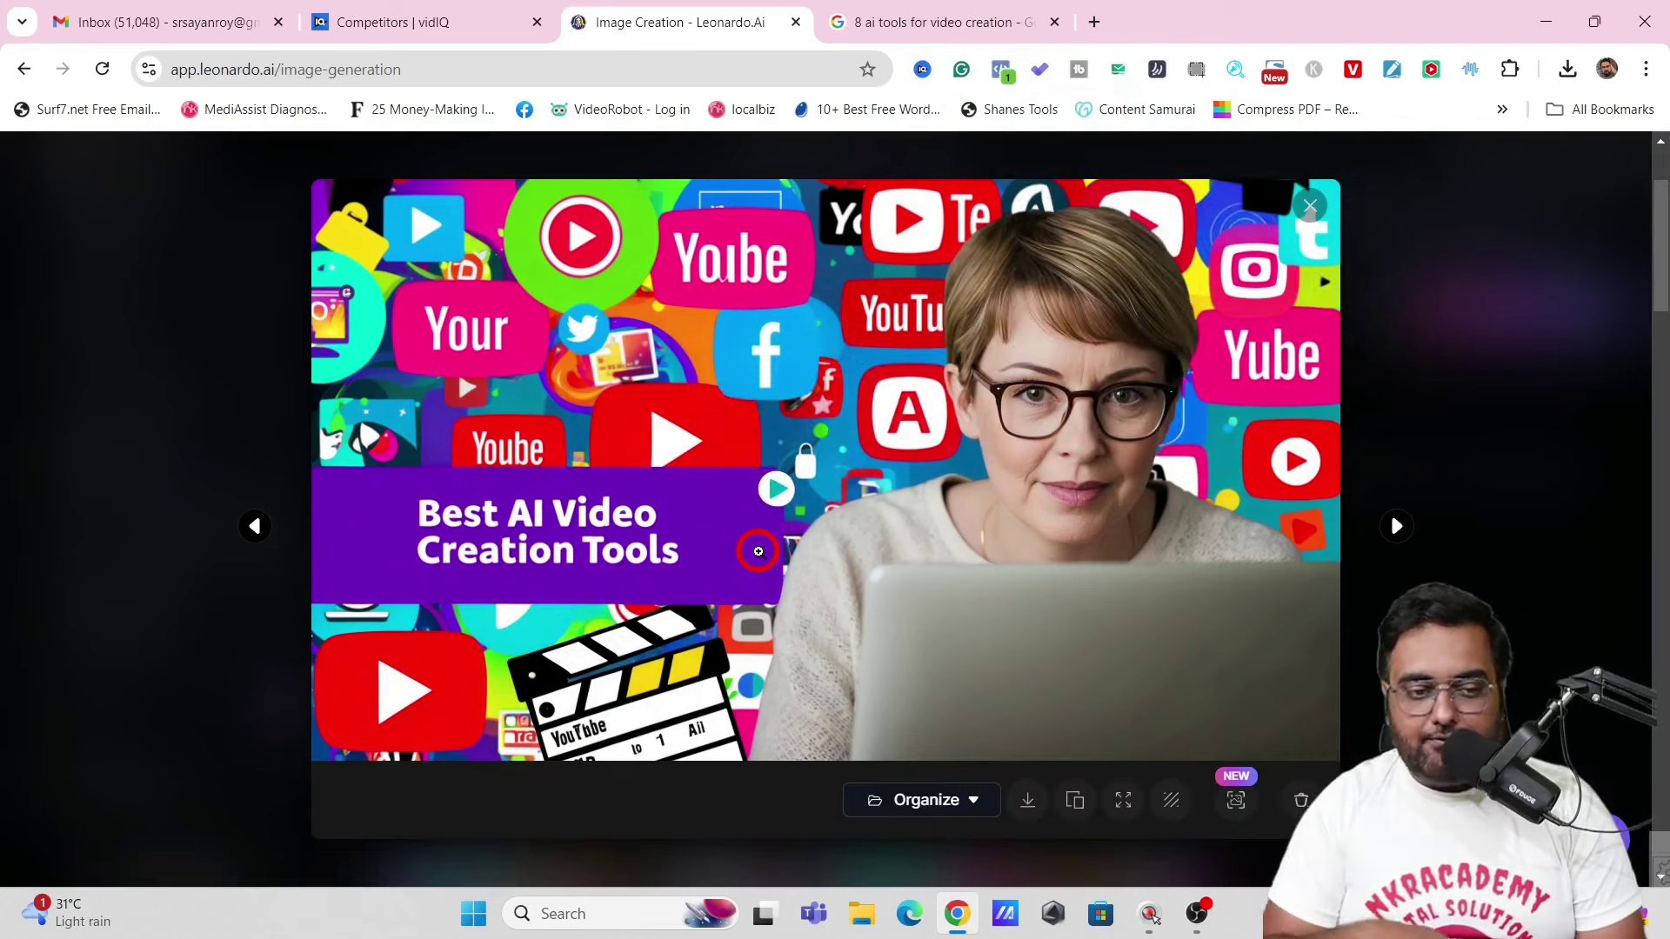
pyautogui.click(1311, 205)
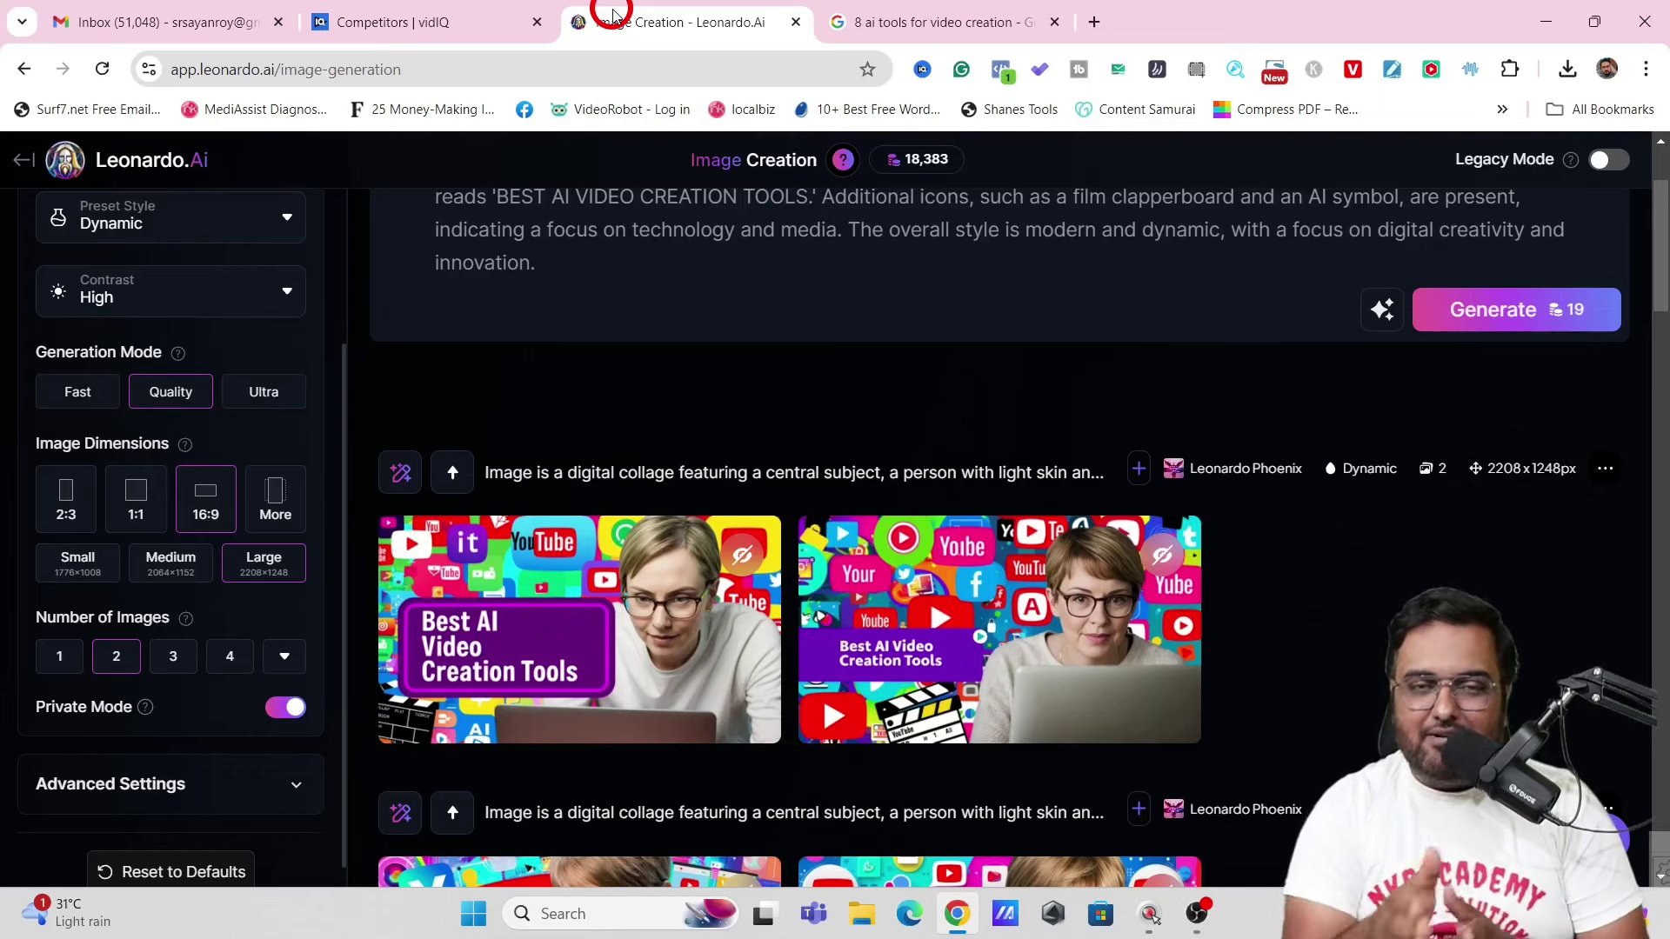
# Step: Open the Leonardo.Ai Library and view the details of a modern living room image
pyautogui.click(20, 165)
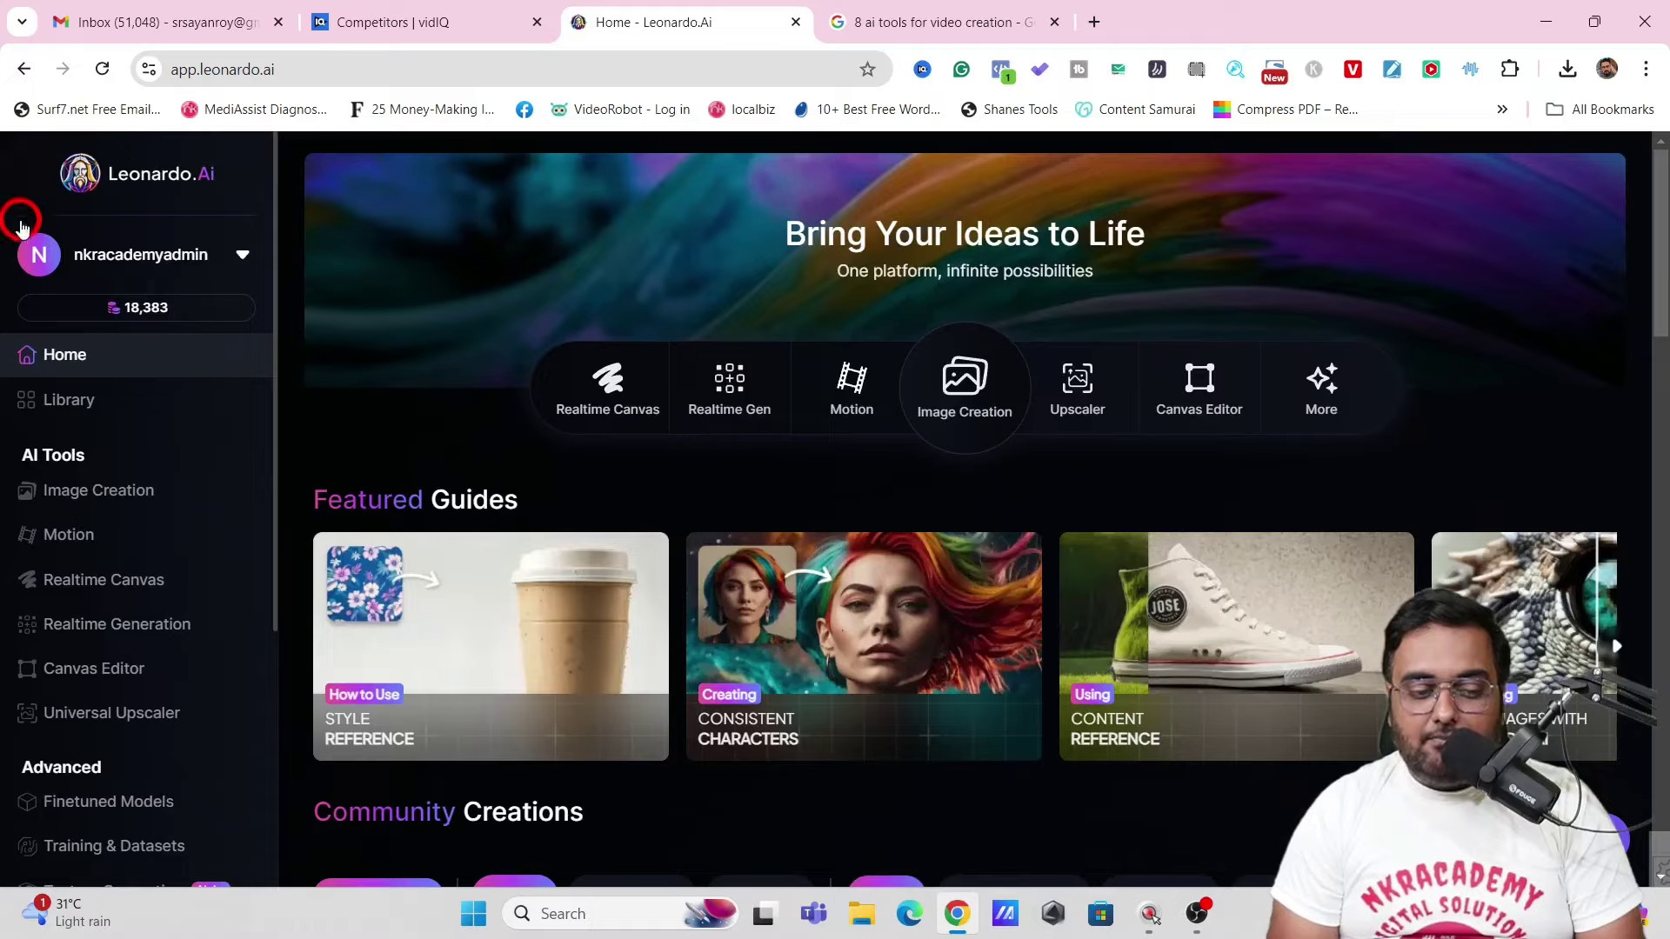
pyautogui.click(65, 399)
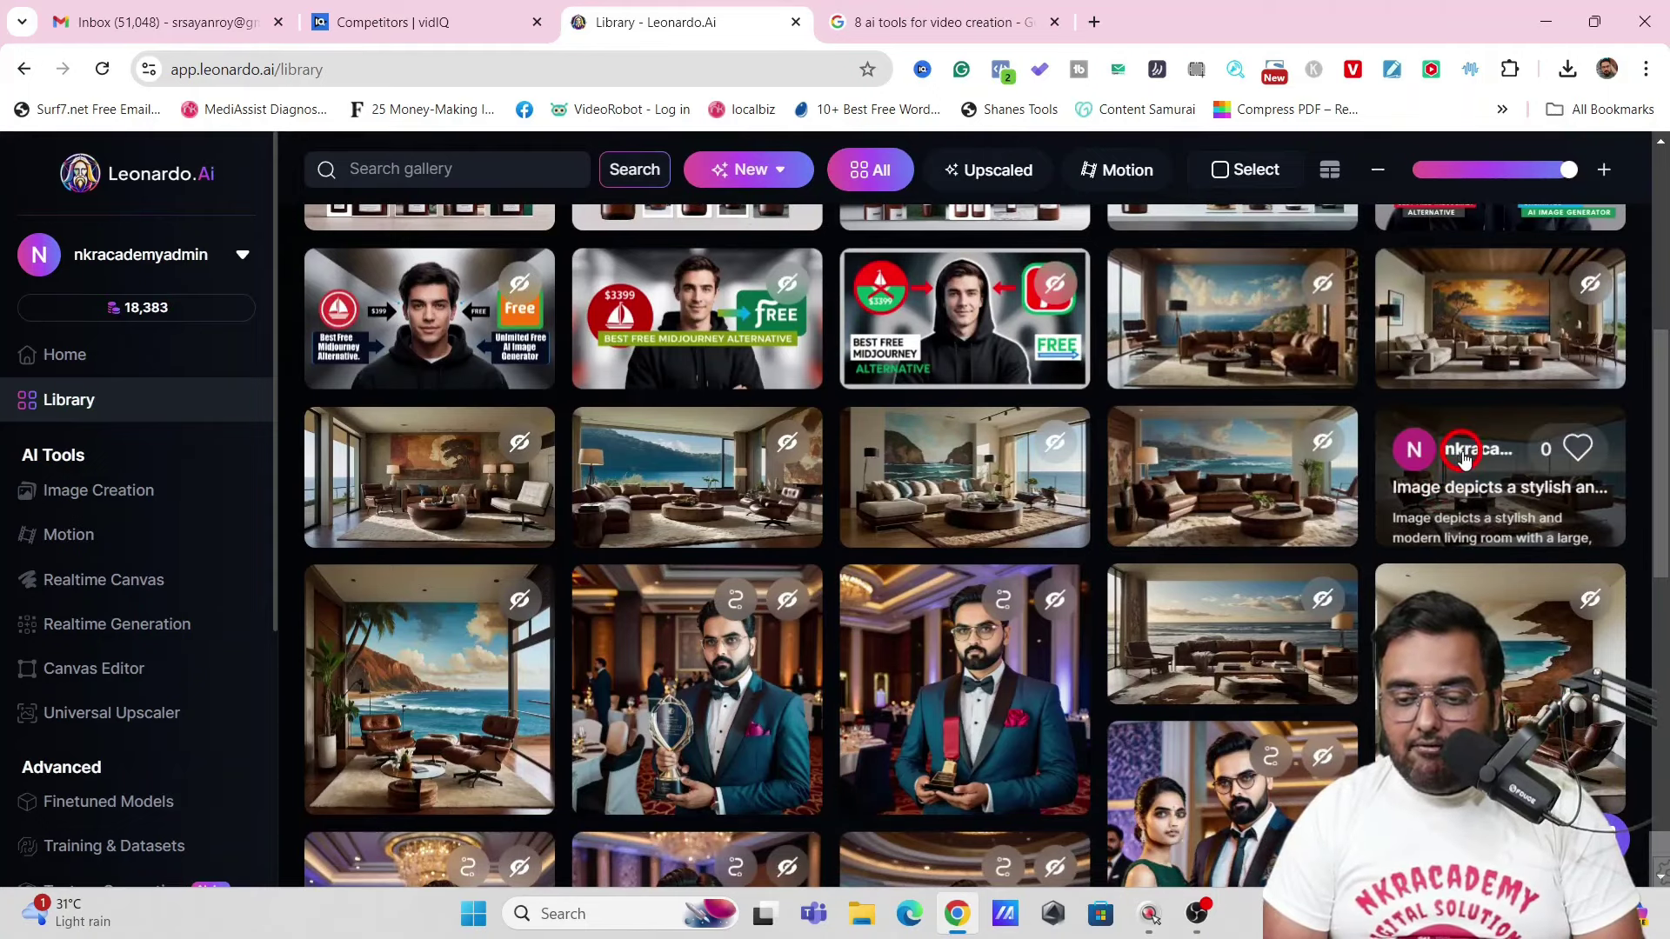
pyautogui.click(1464, 458)
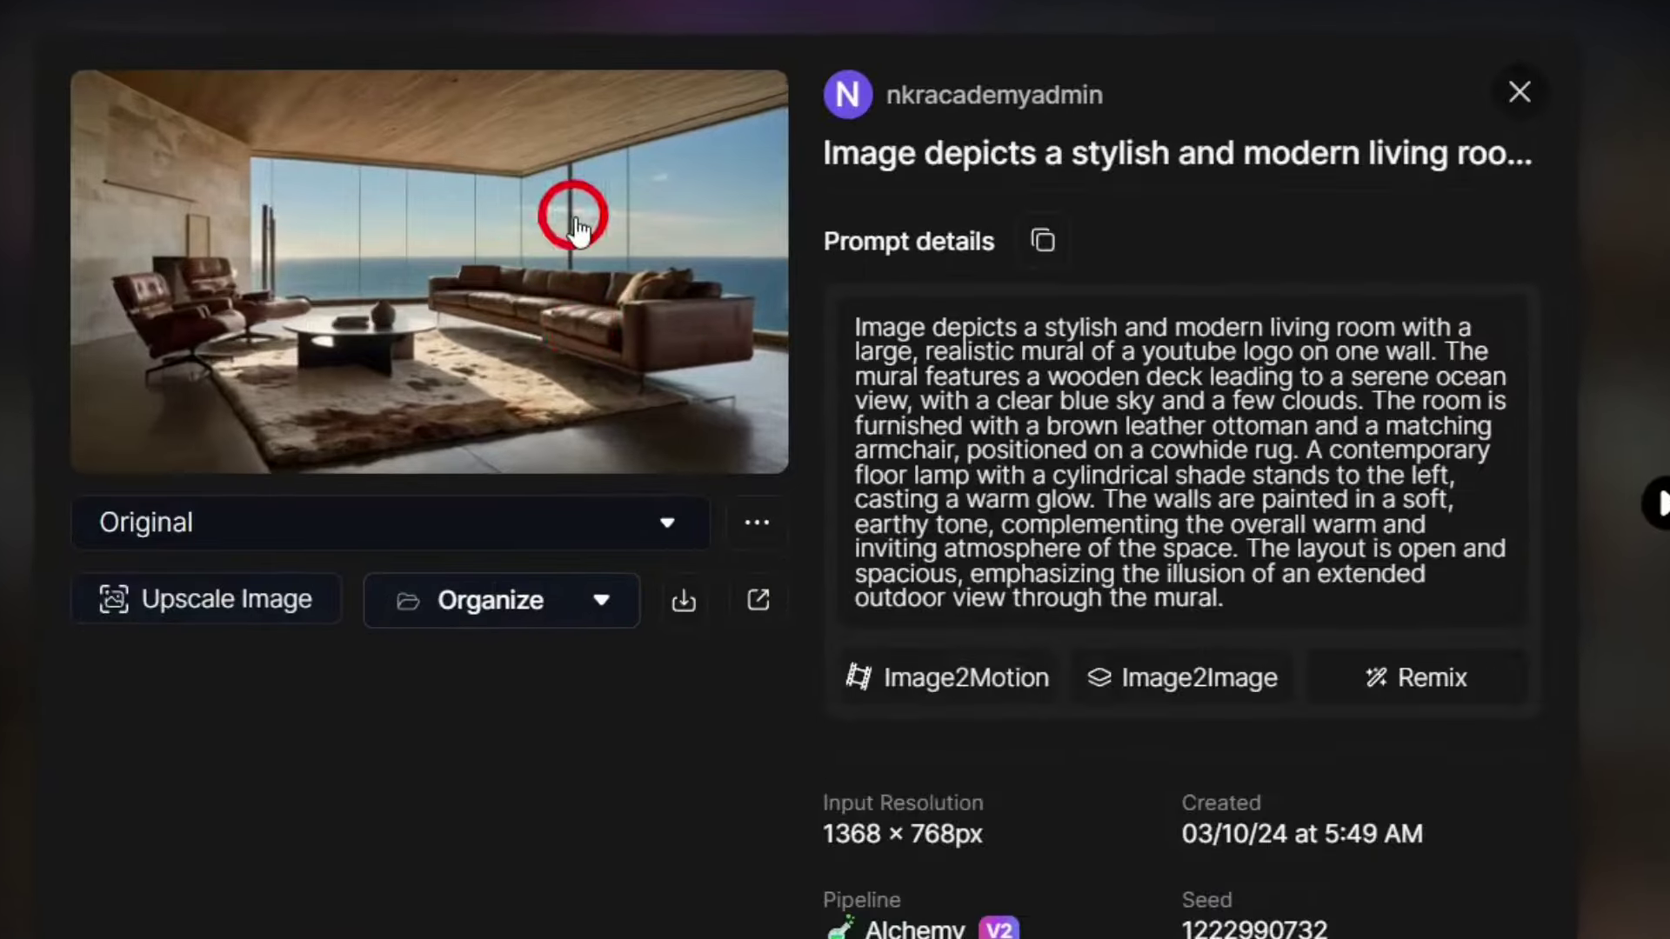
# Step: View the prompt details of the neighbouring living room images in the Library and look through the gallery
pyautogui.moveTo(853, 315); pyautogui.dragTo(1280, 587)
pyautogui.click(1280, 588)
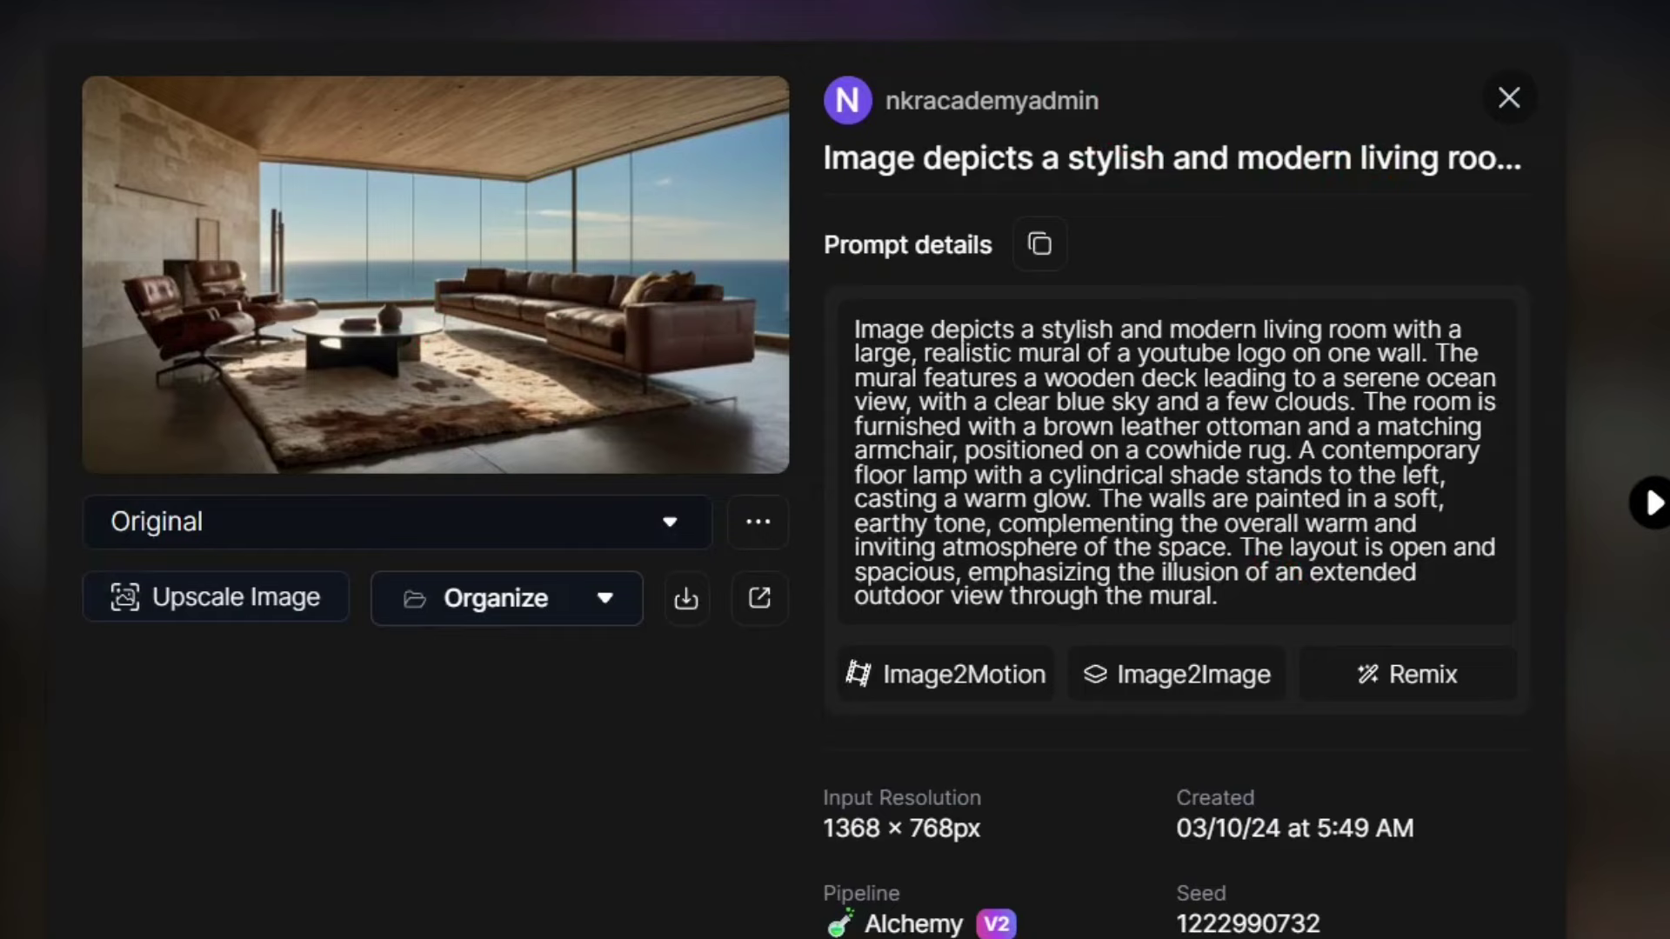
pyautogui.press('Right')
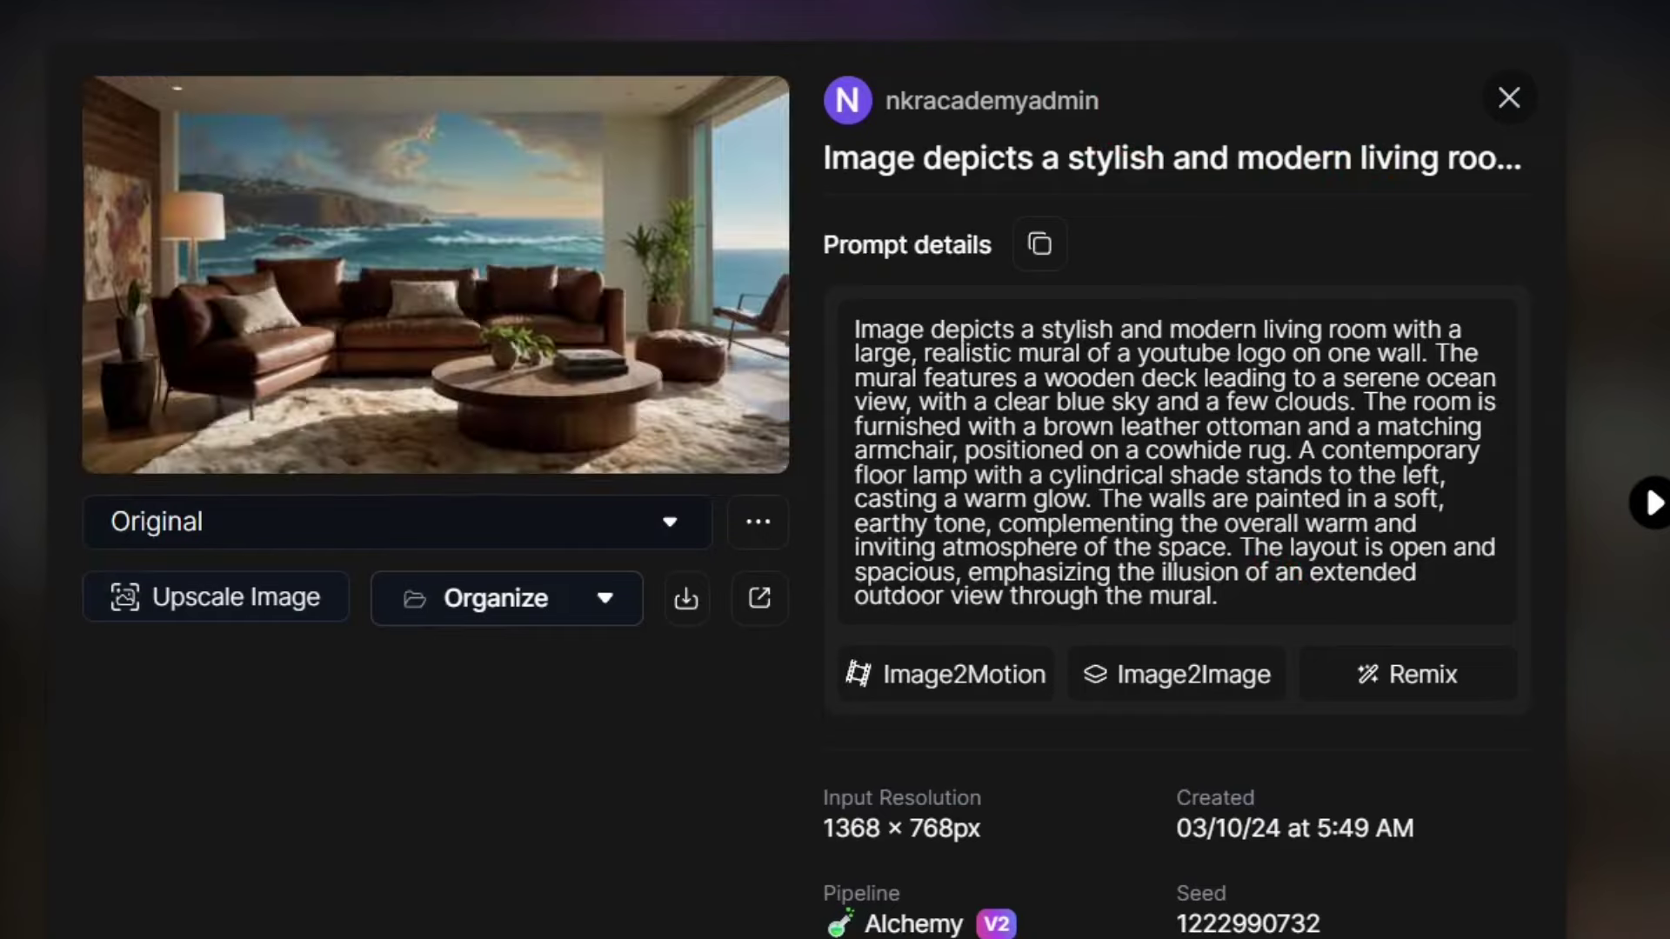
pyautogui.press('Right')
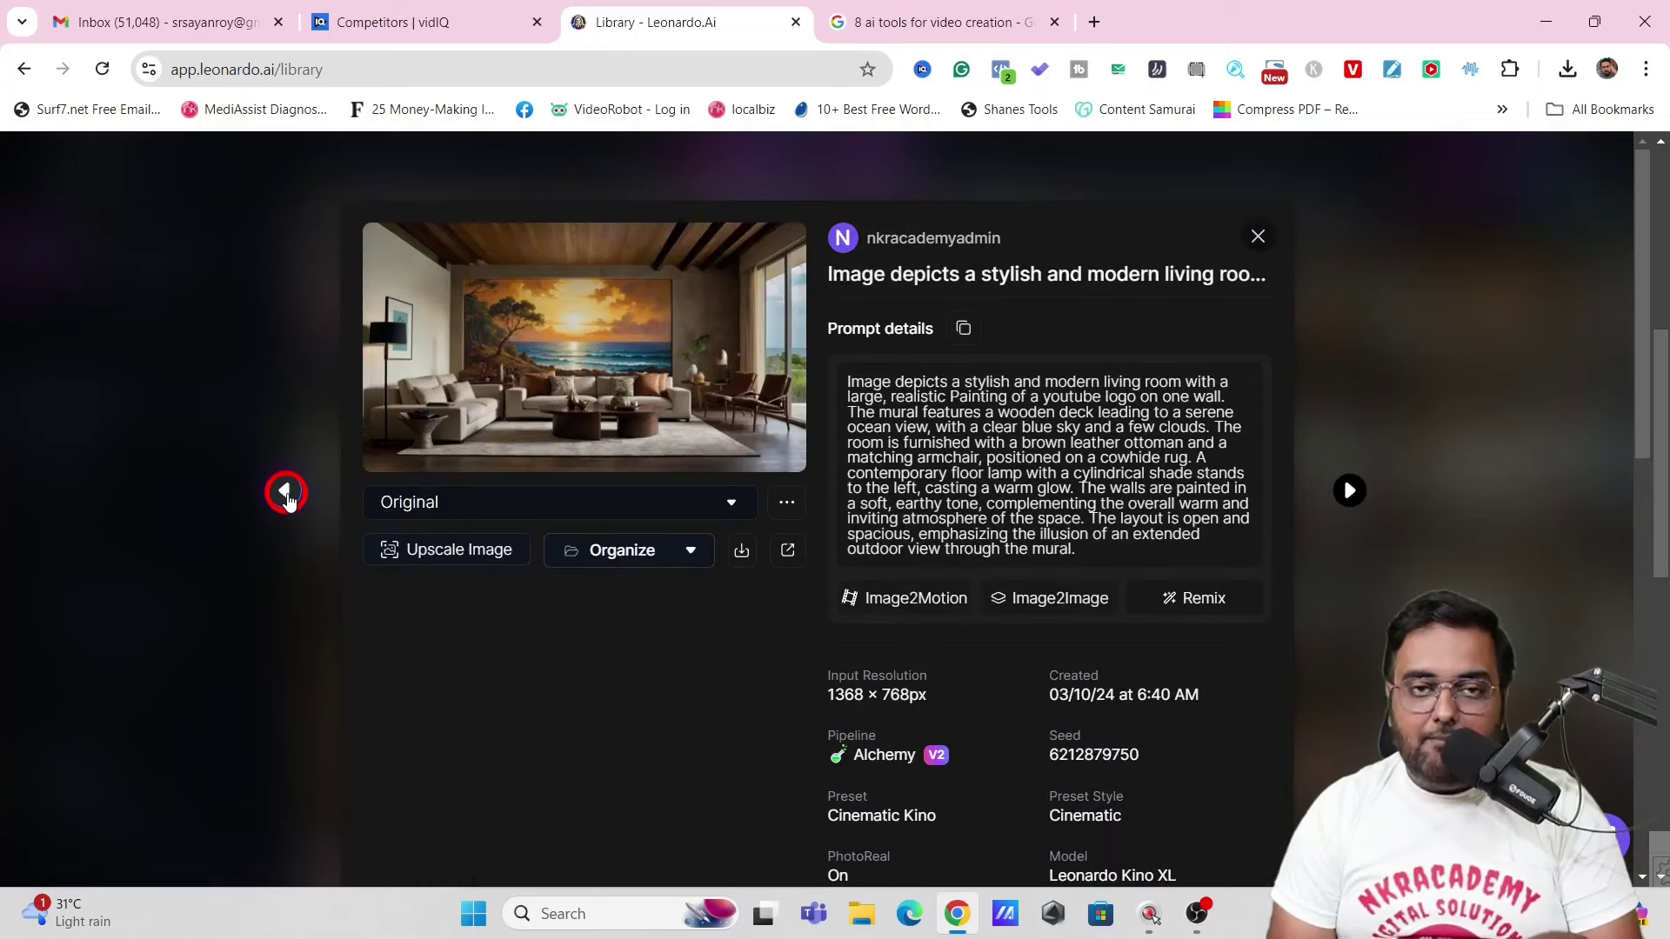
pyautogui.click(287, 489)
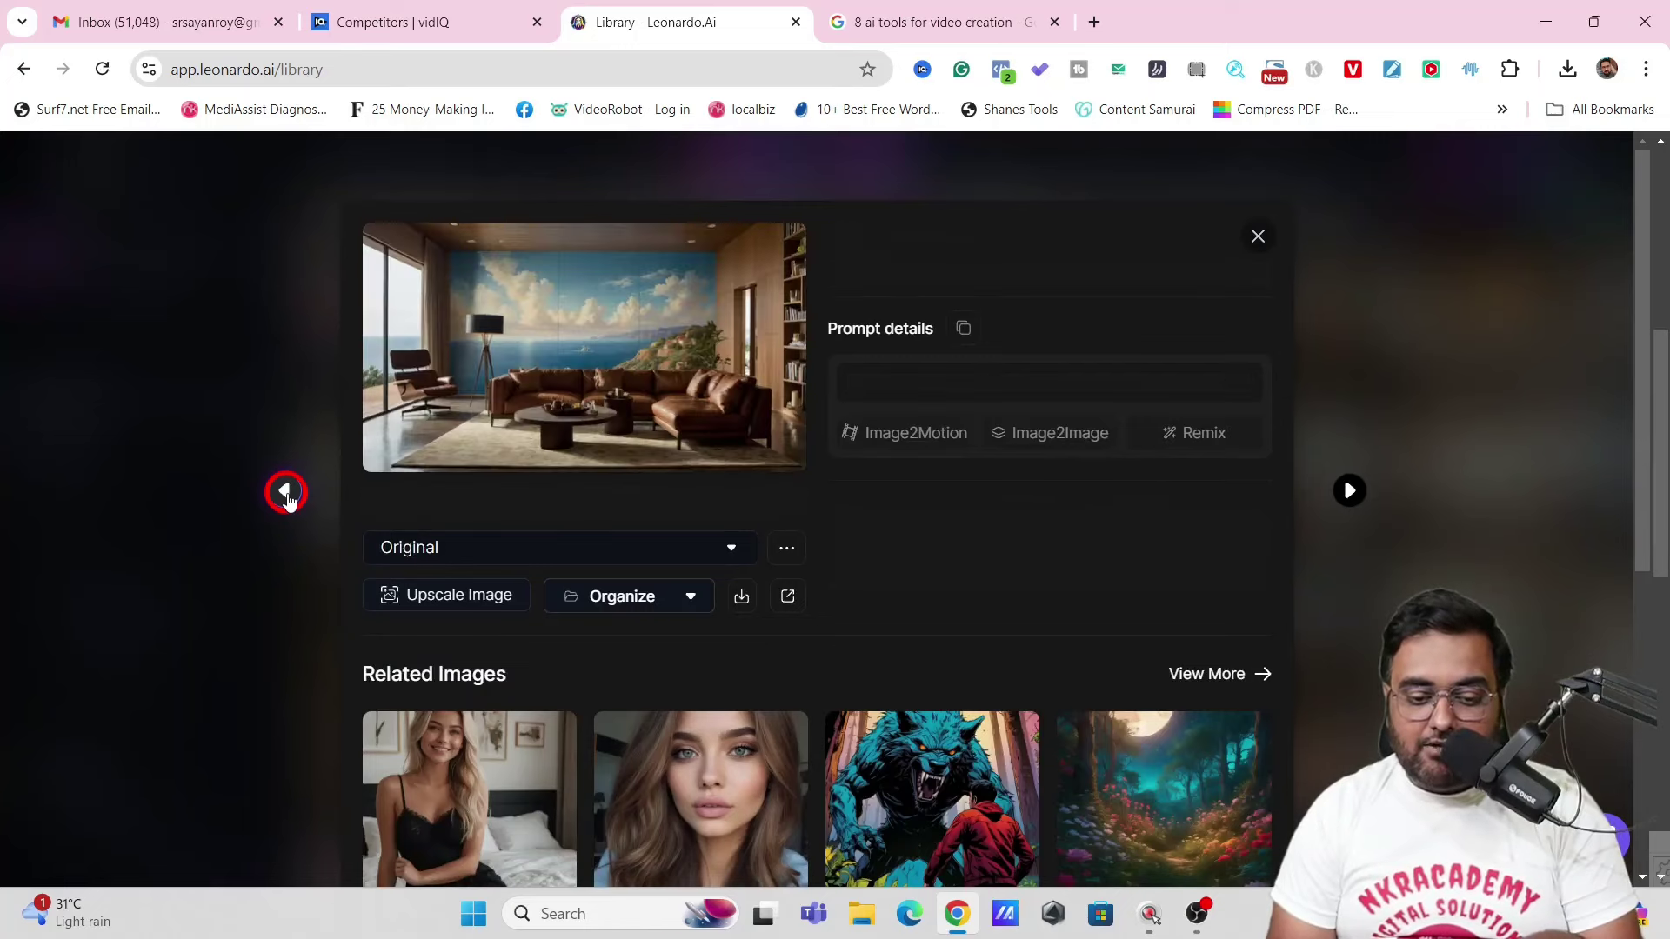
pyautogui.click(1259, 238)
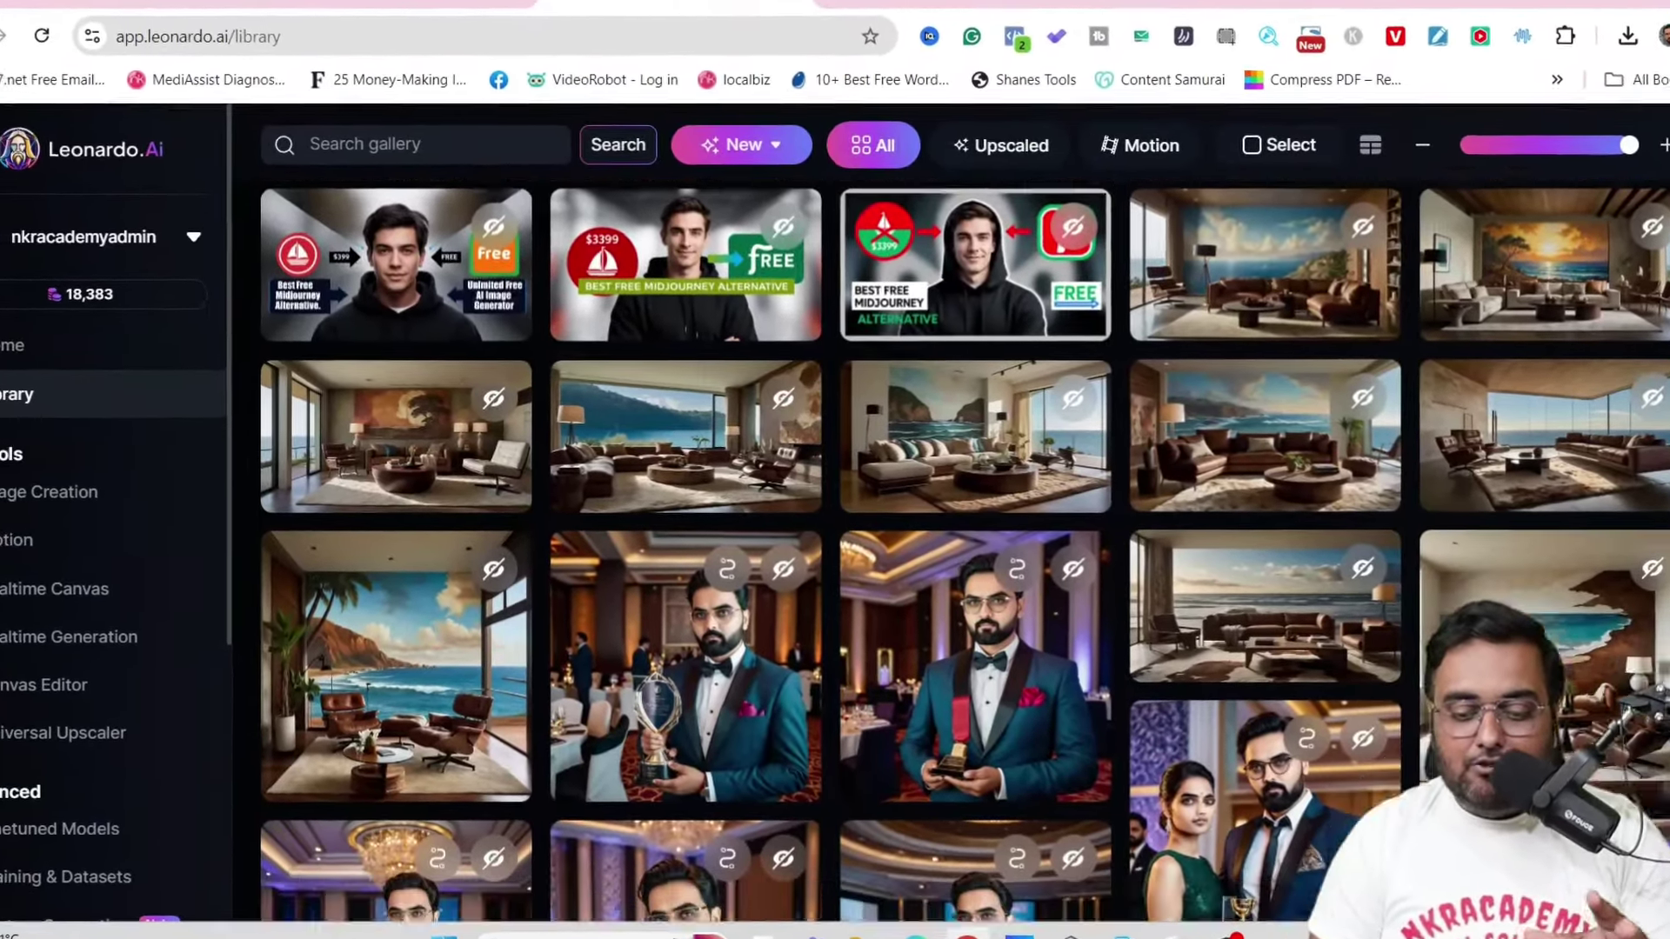
pyautogui.scroll(-2, 1652, 374)
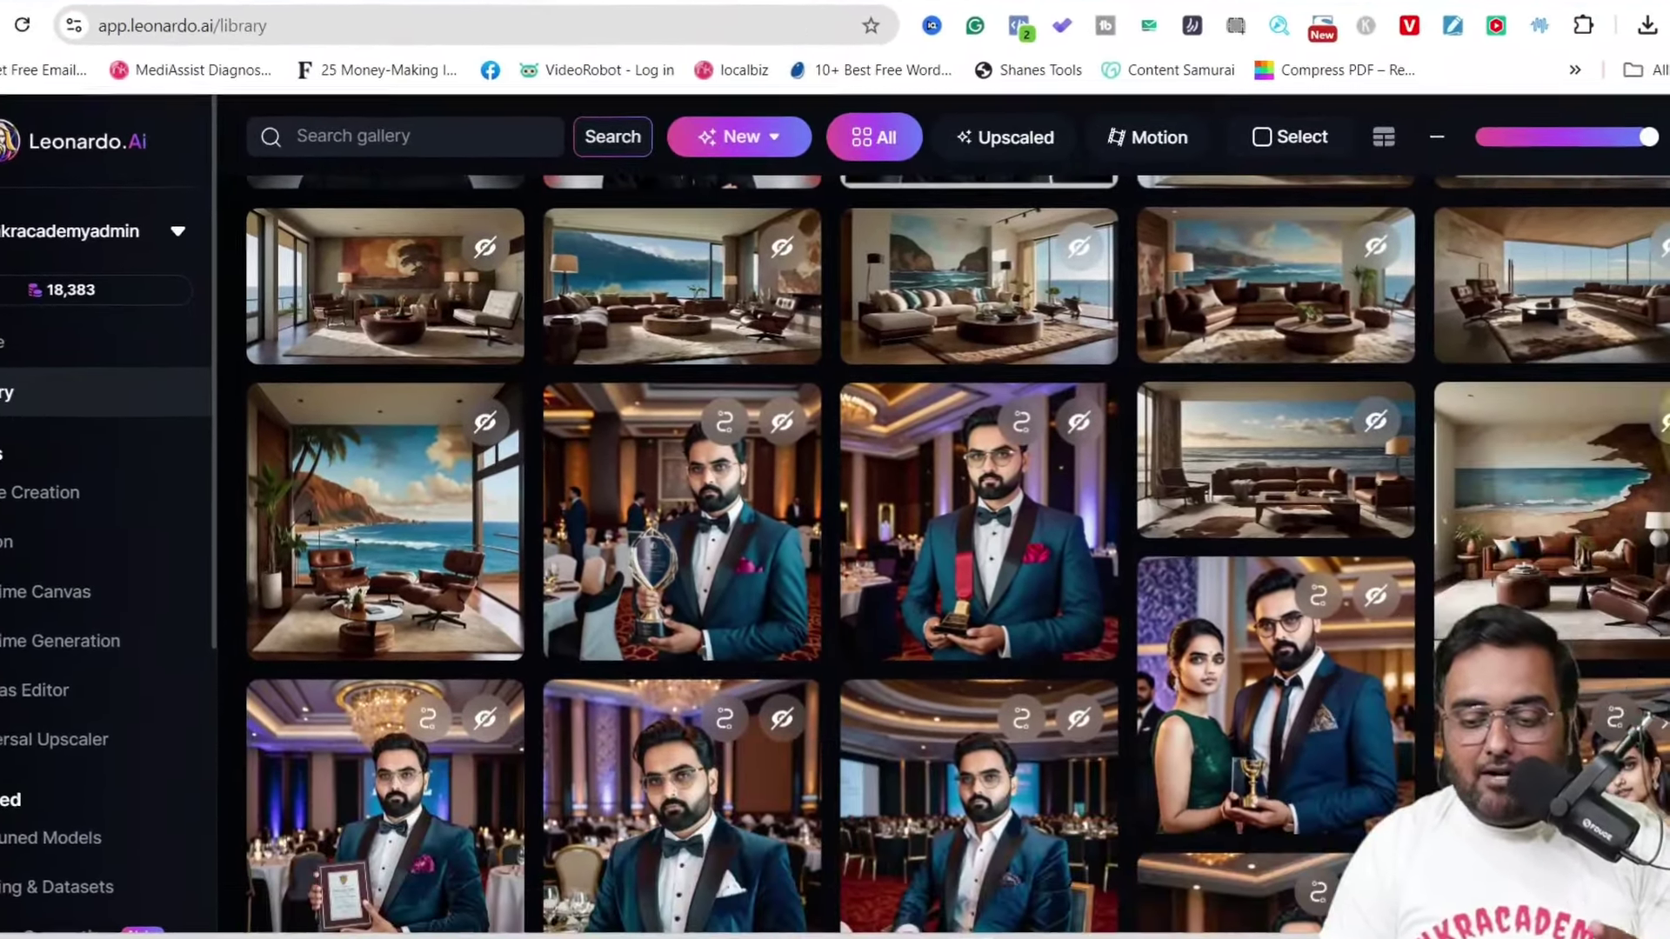
pyautogui.click(1222, 473)
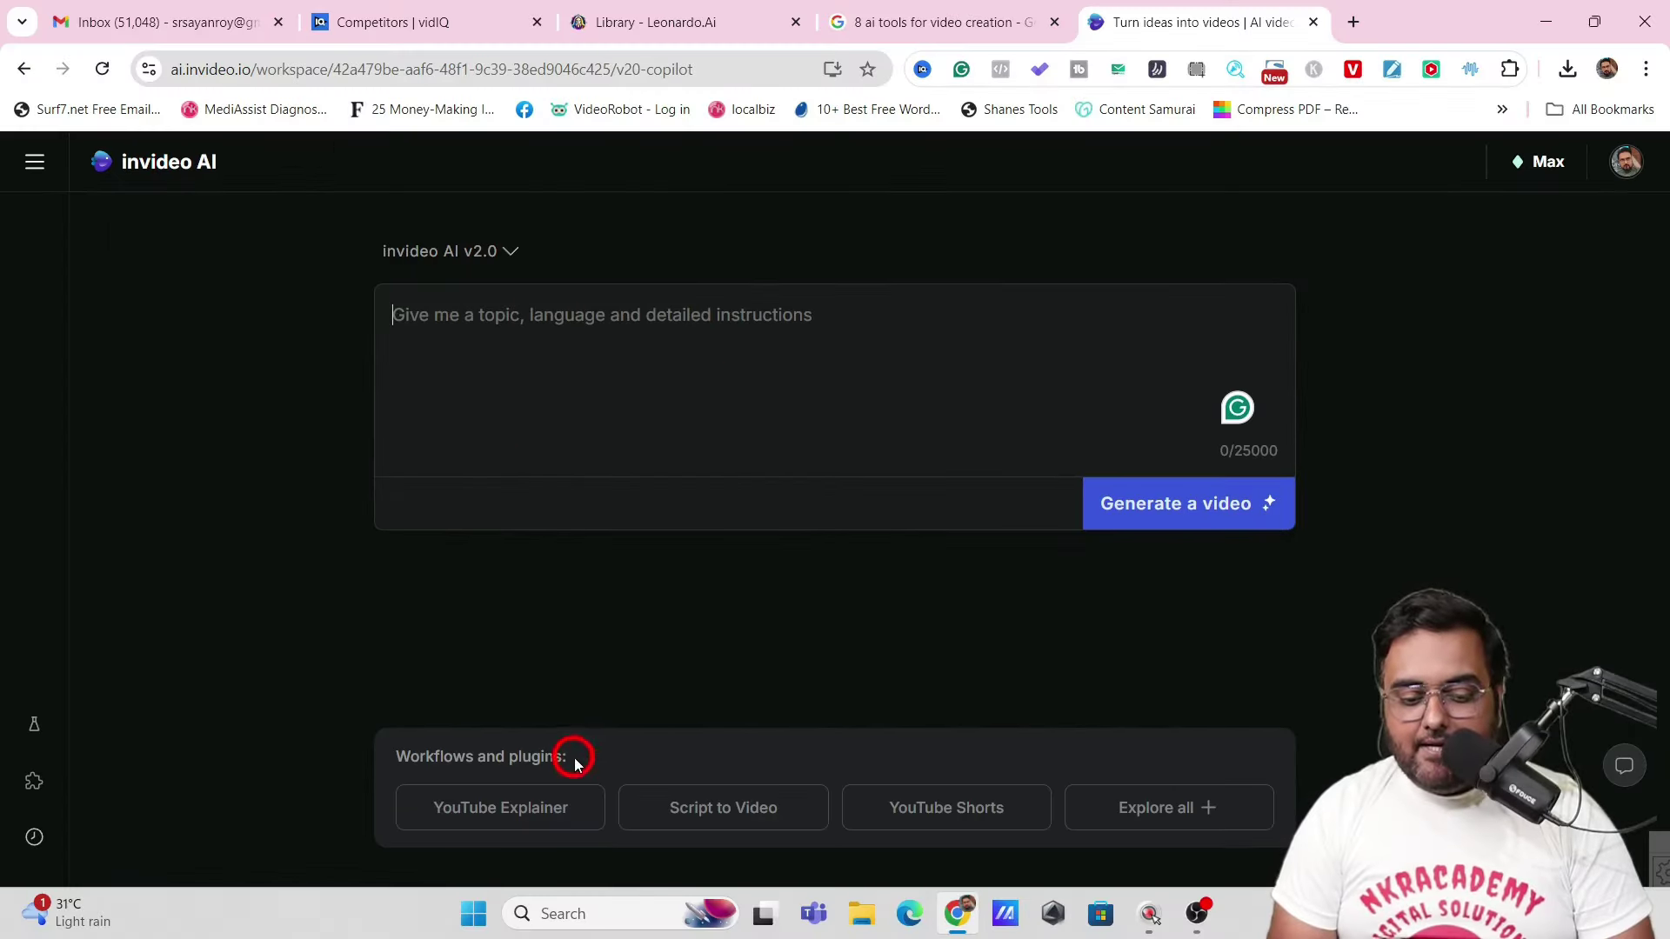
# Step: Switch to invideo AI and look at the saved voices available under the Voices plugin
pyautogui.click(1136, 807)
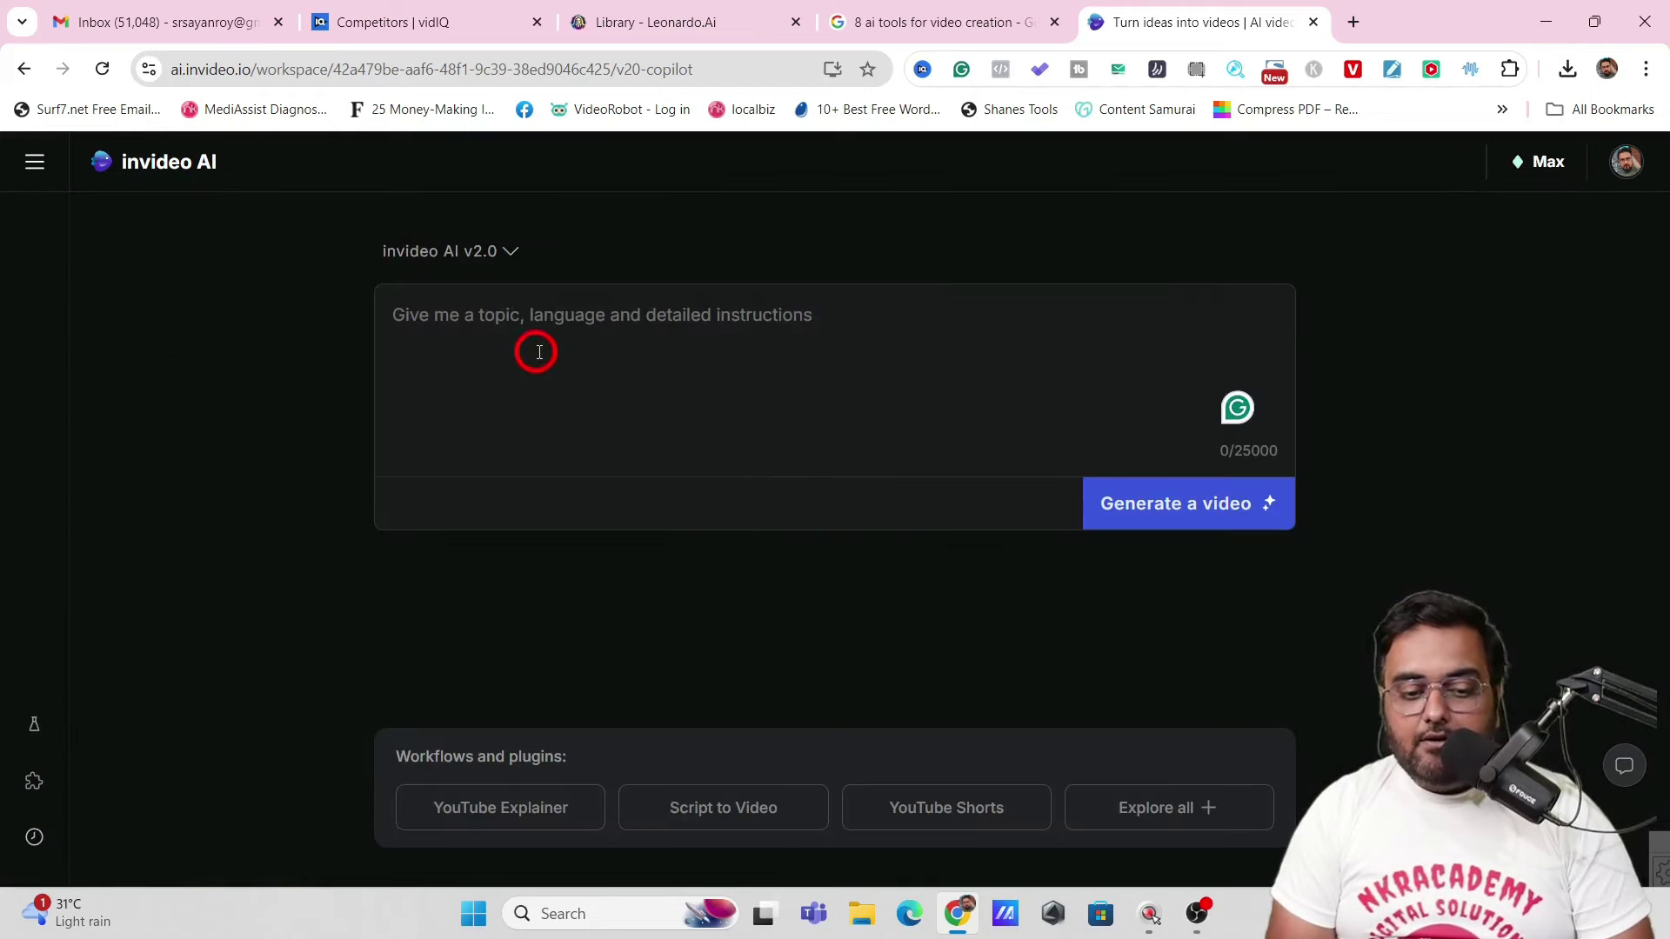
pyautogui.click(532, 333)
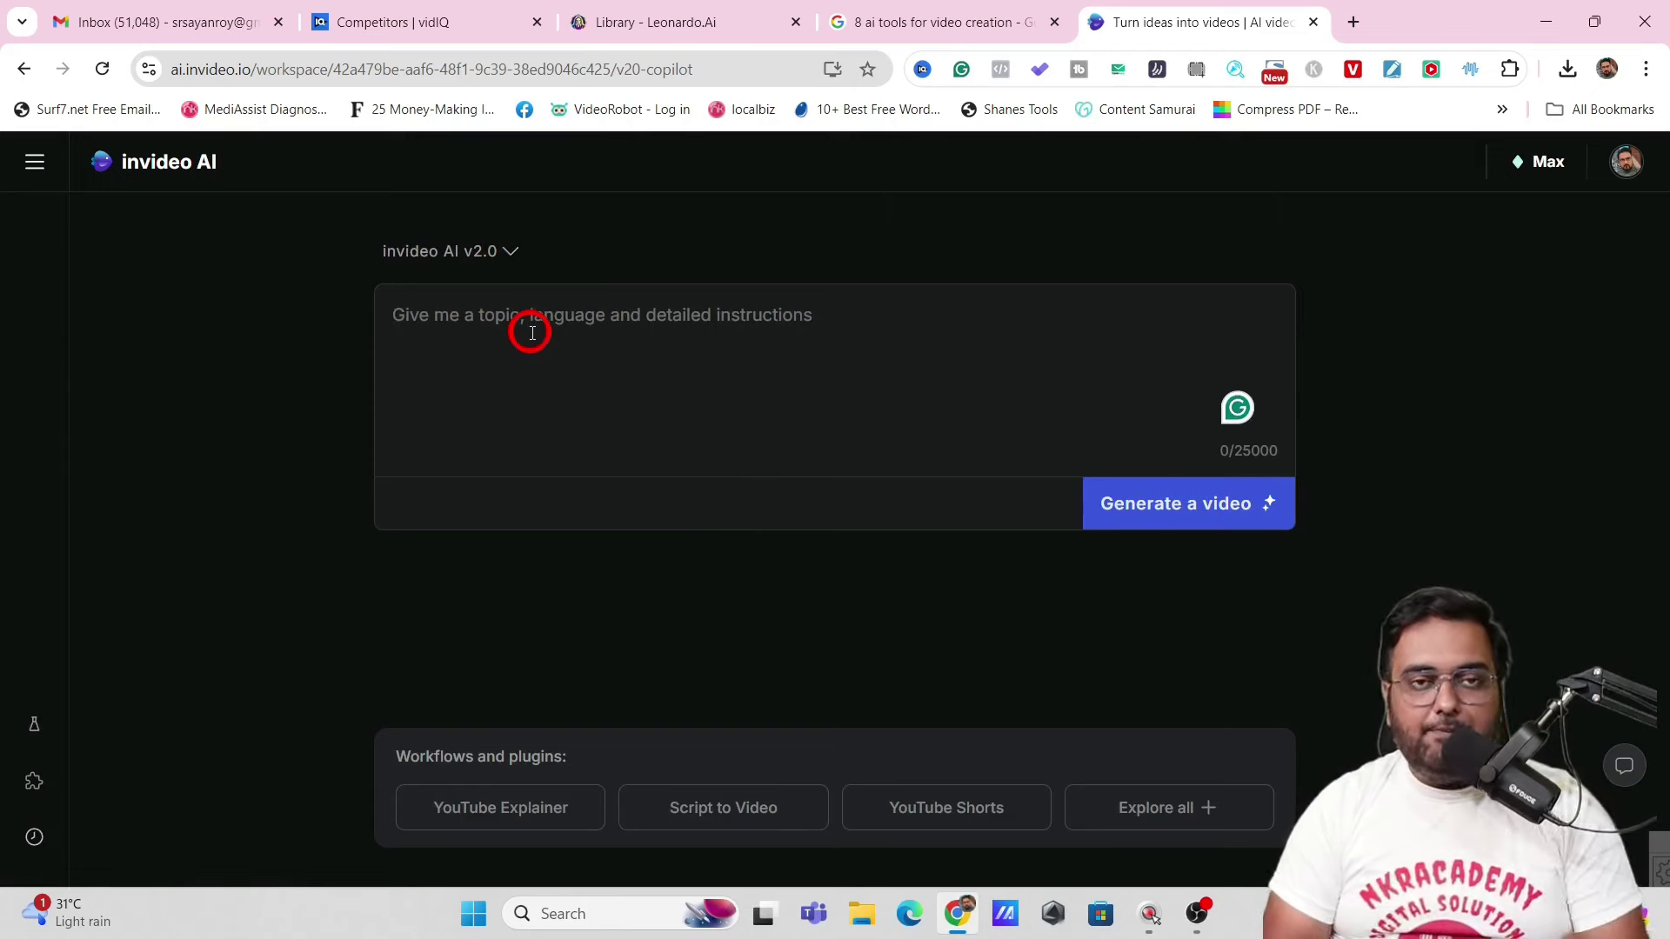
pyautogui.click(35, 161)
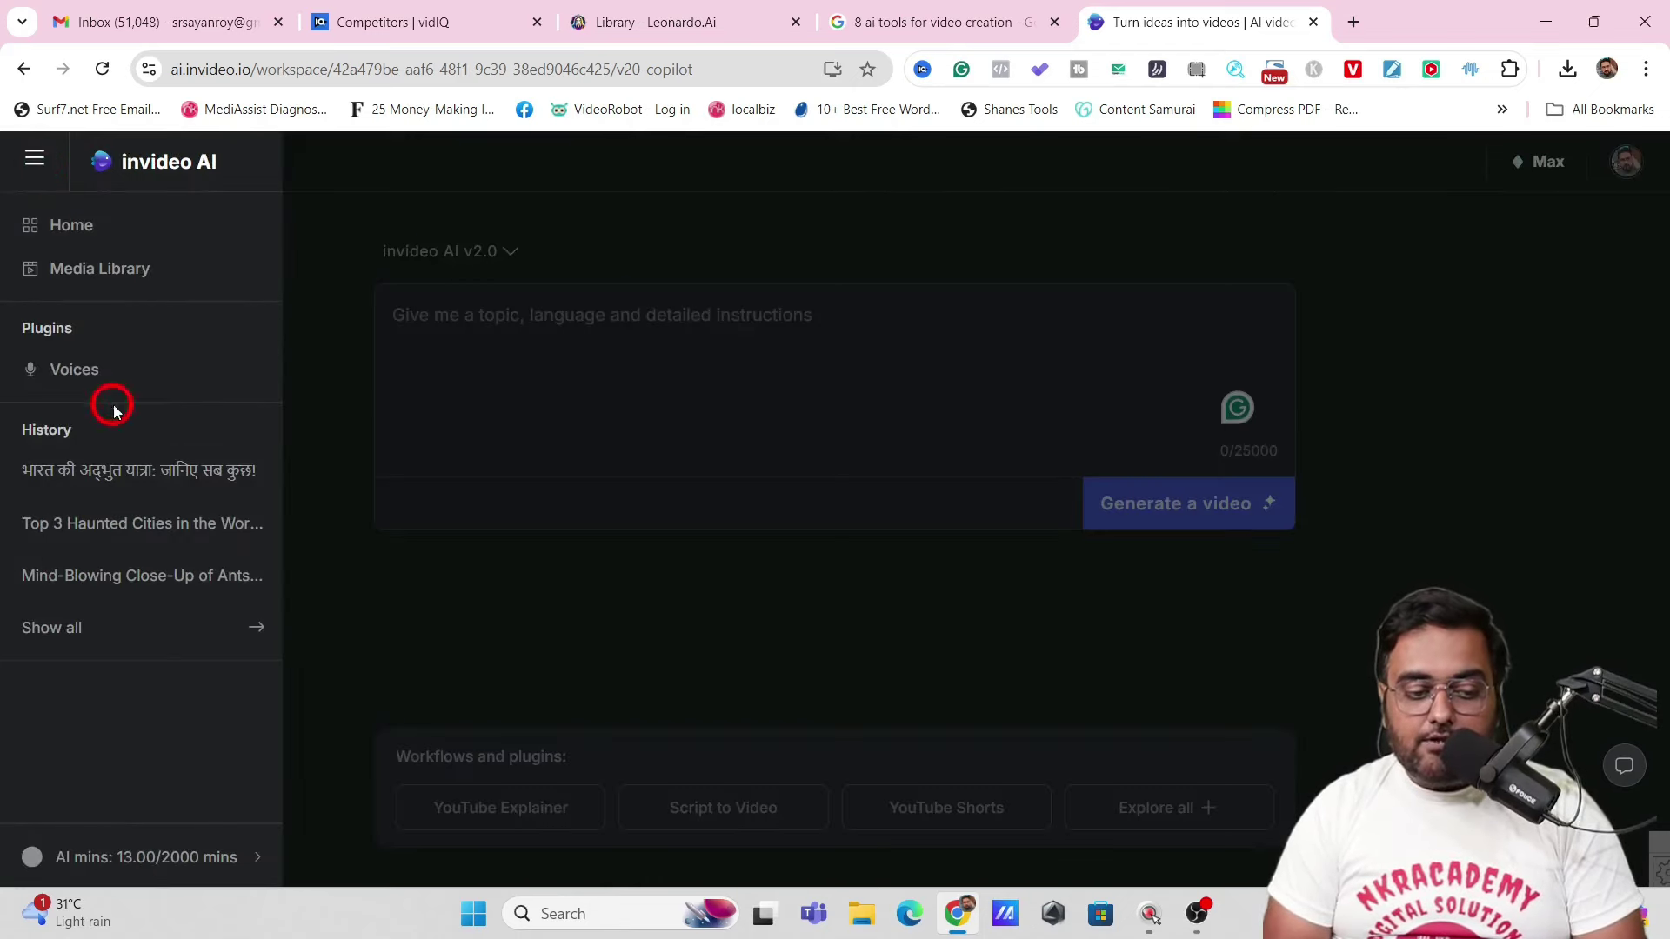
pyautogui.click(57, 374)
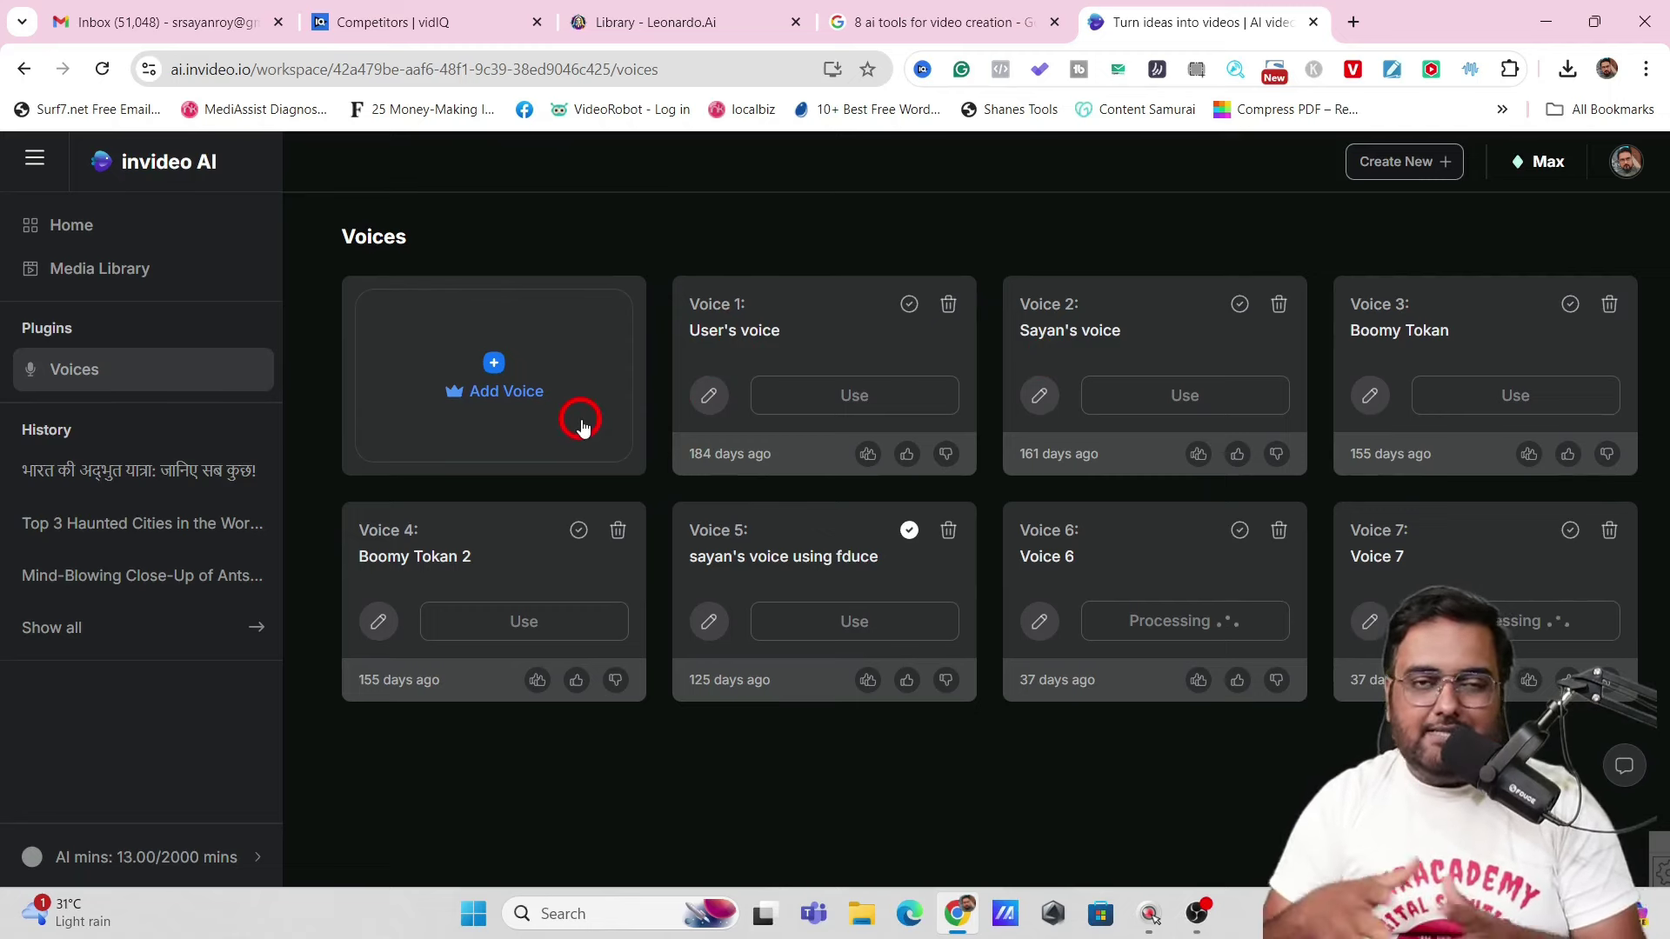
# Step: Start a new AI video prompt: one minute, top 3 most cold cities, opening joke, the creator's cloned voice in English, drone shots and footages
pyautogui.click(42, 225)
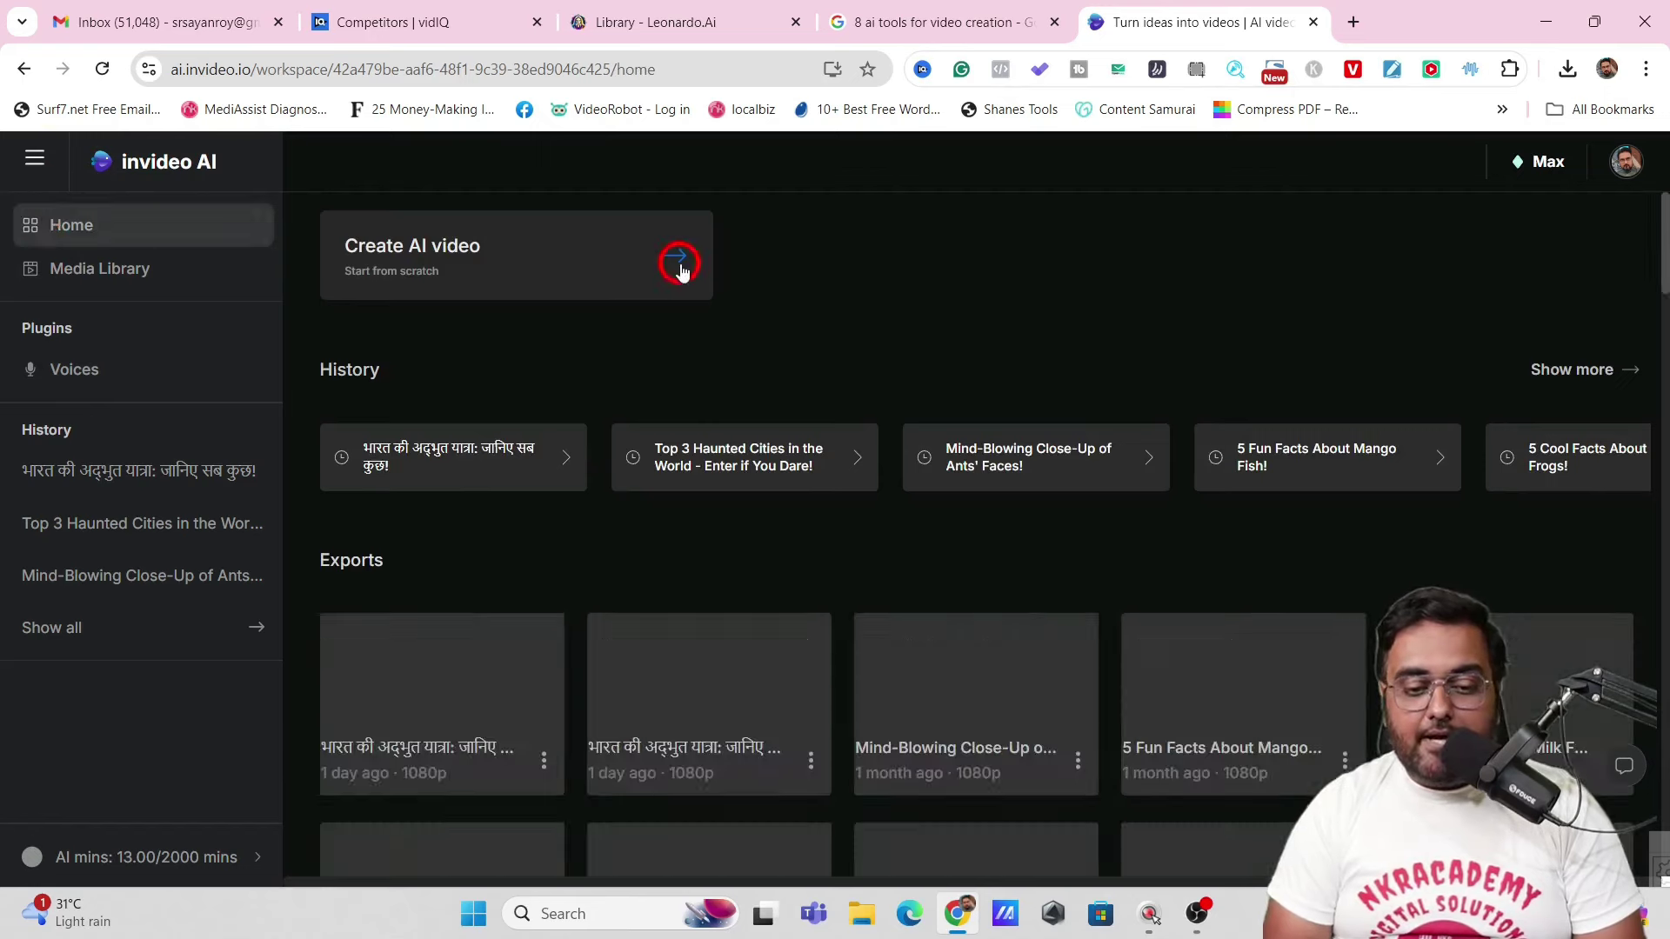
pyautogui.click(677, 264)
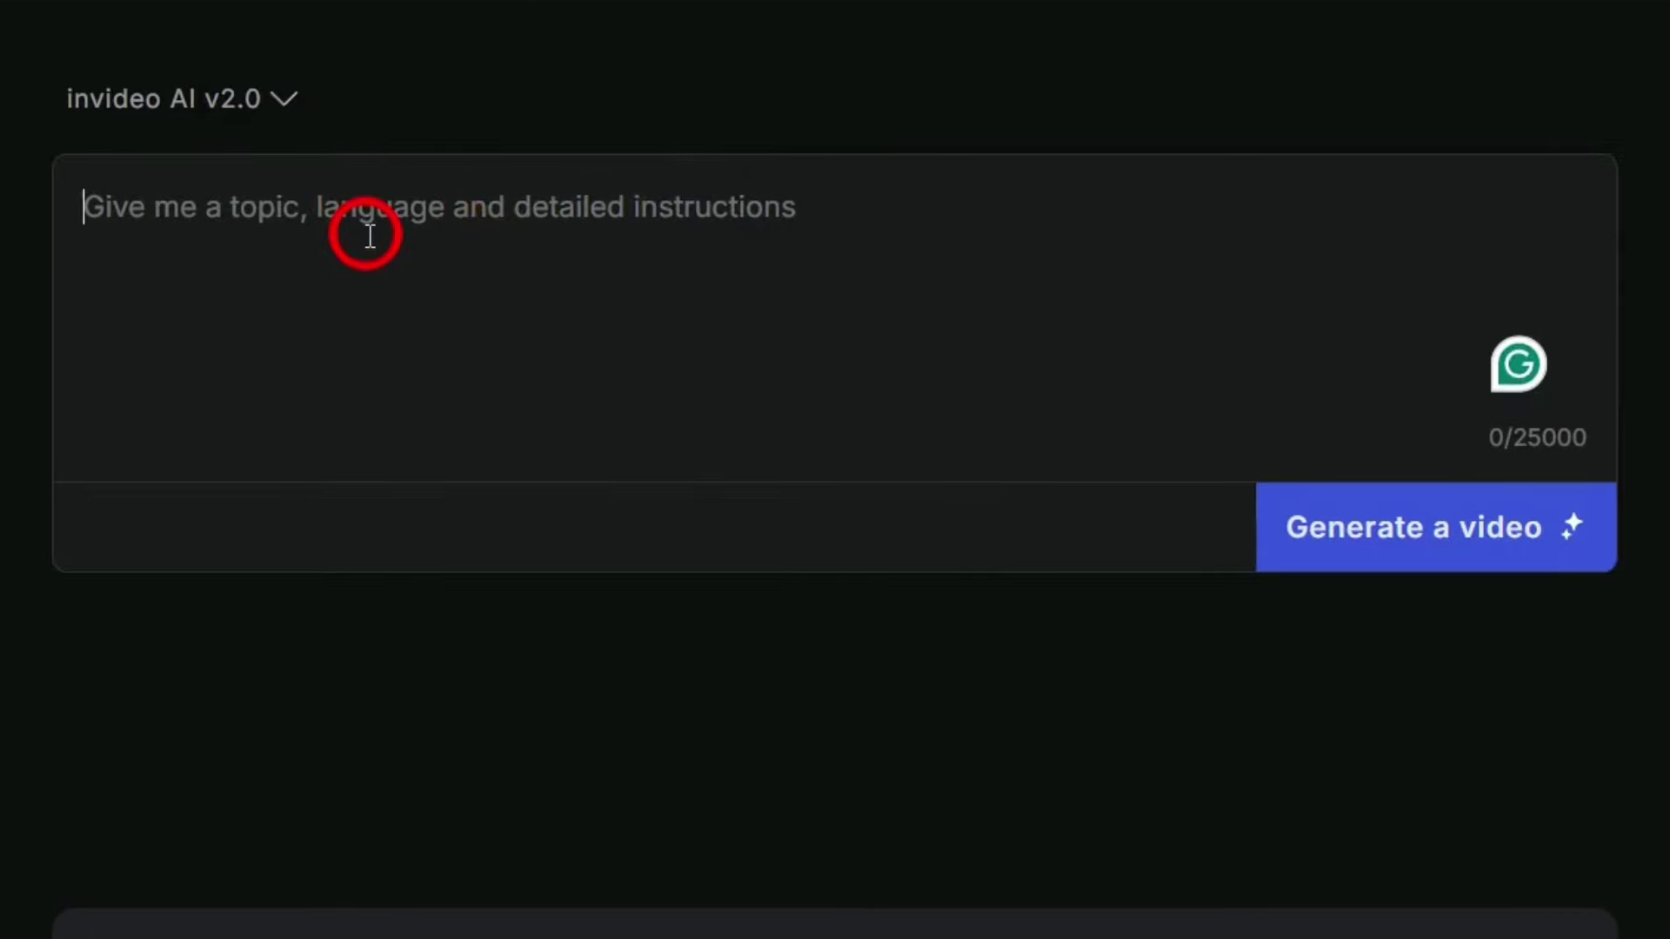
pyautogui.write("create a one minute video on top 3 most cold cities of the world. start the video with a joke and use sayan's voice in english language. include drone shots and footages.")
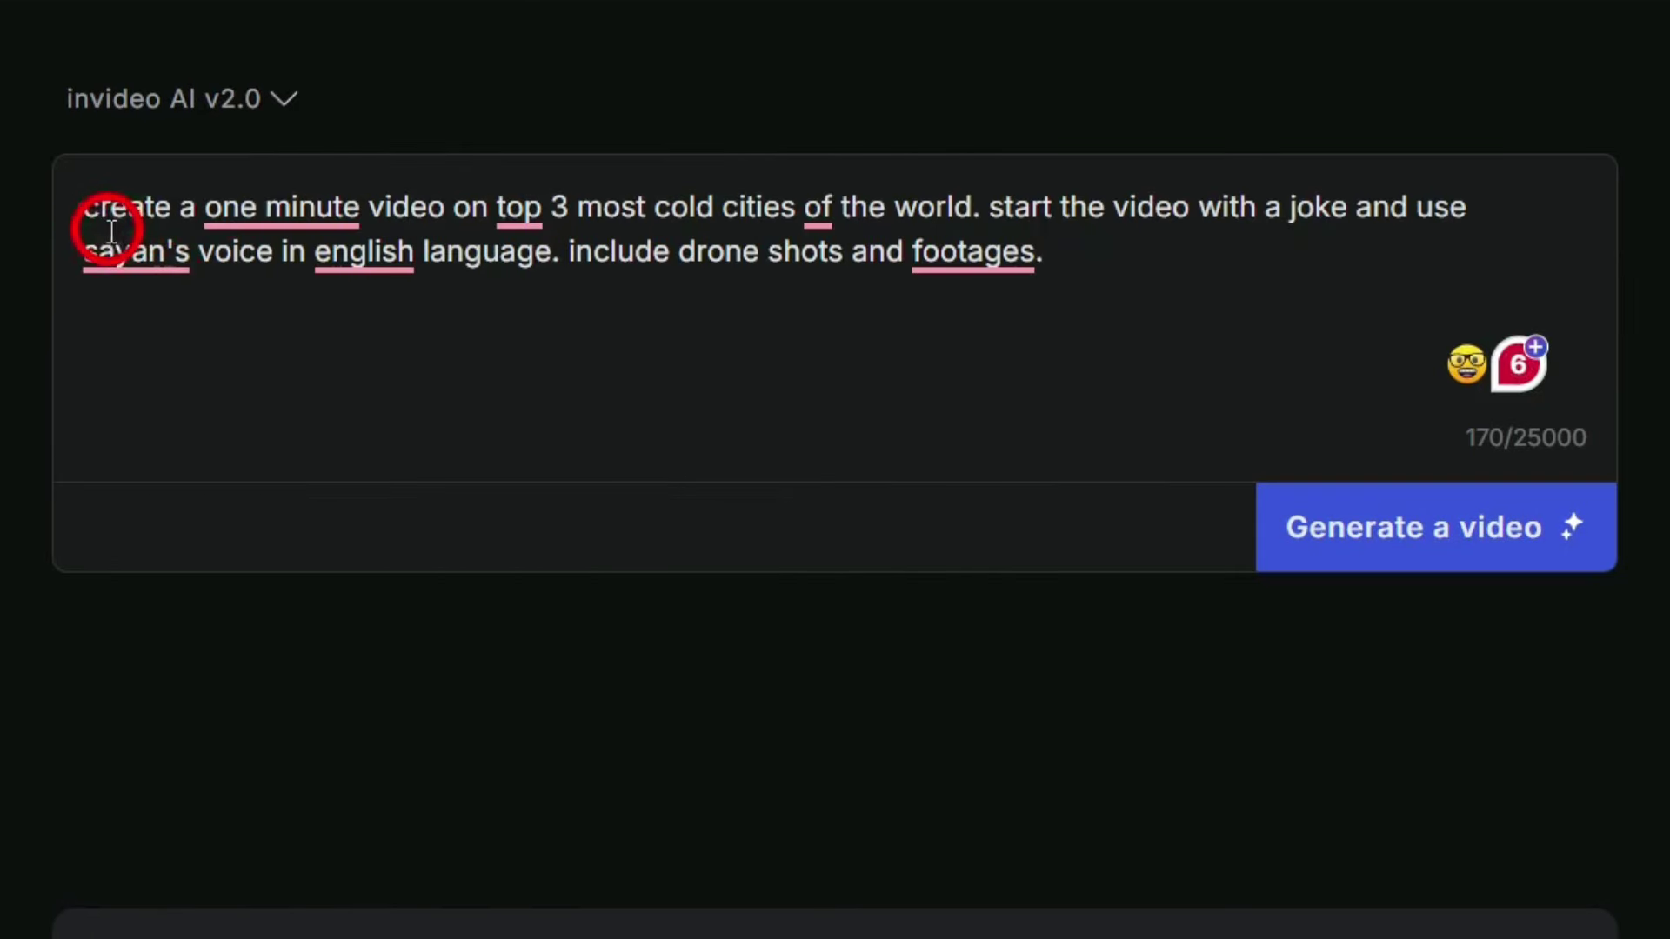
pyautogui.moveTo(315, 209)
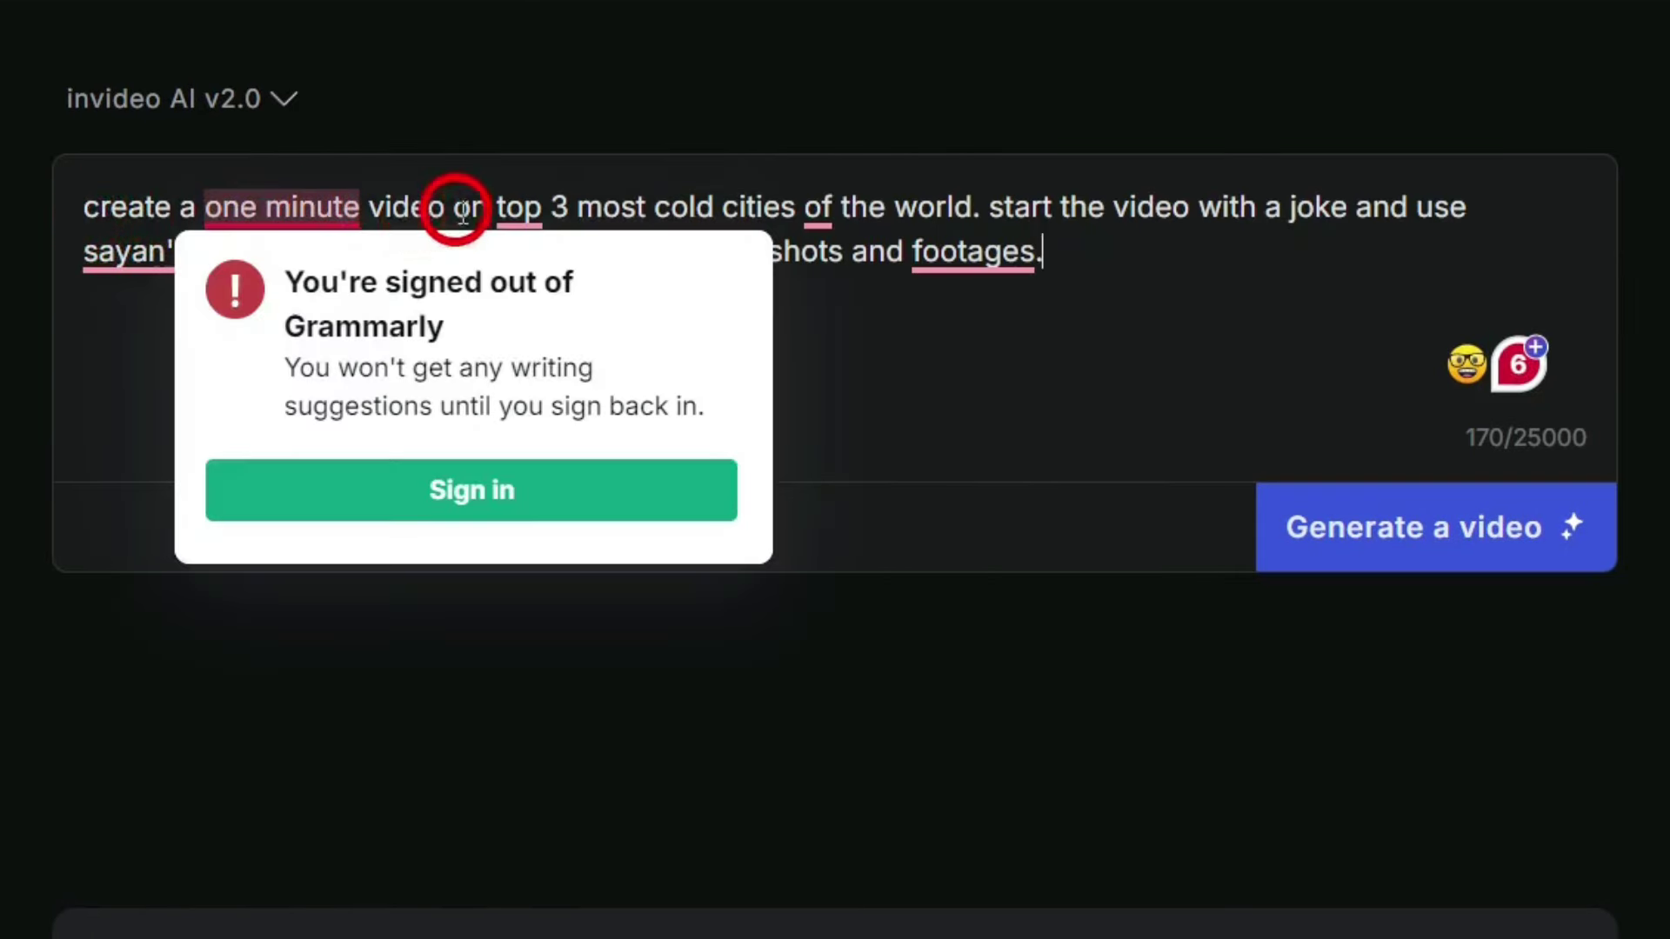
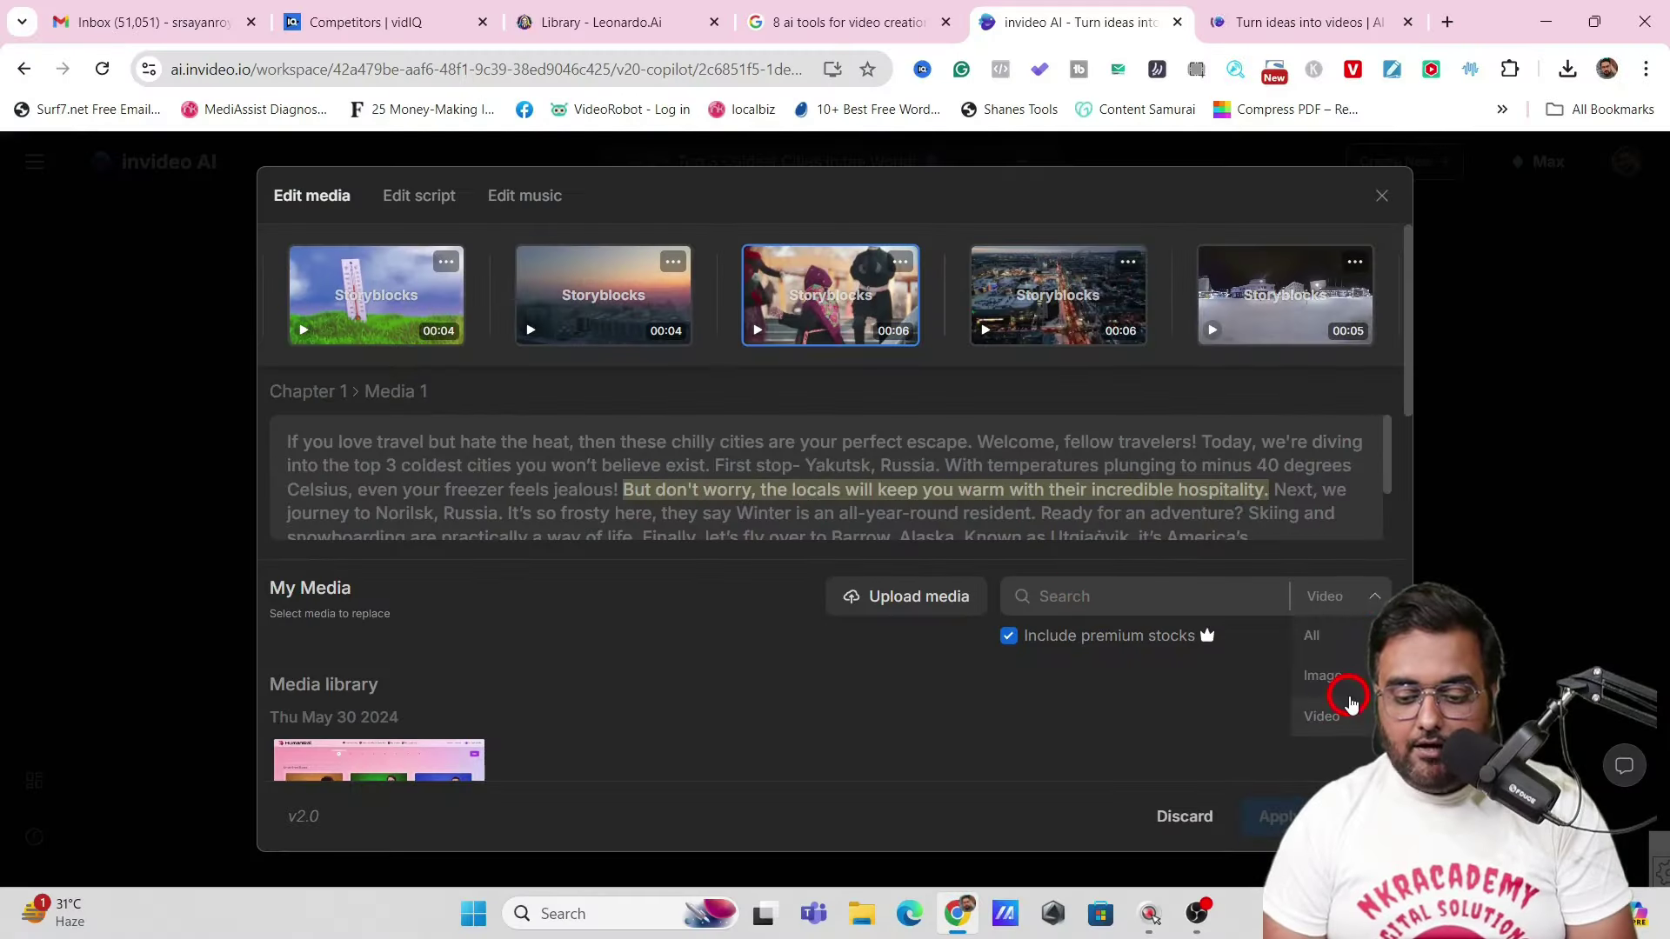
# Step: Search the video stock media for "snowfall" with premium stocks included, browse the clips and close the media editor
pyautogui.click(1178, 606)
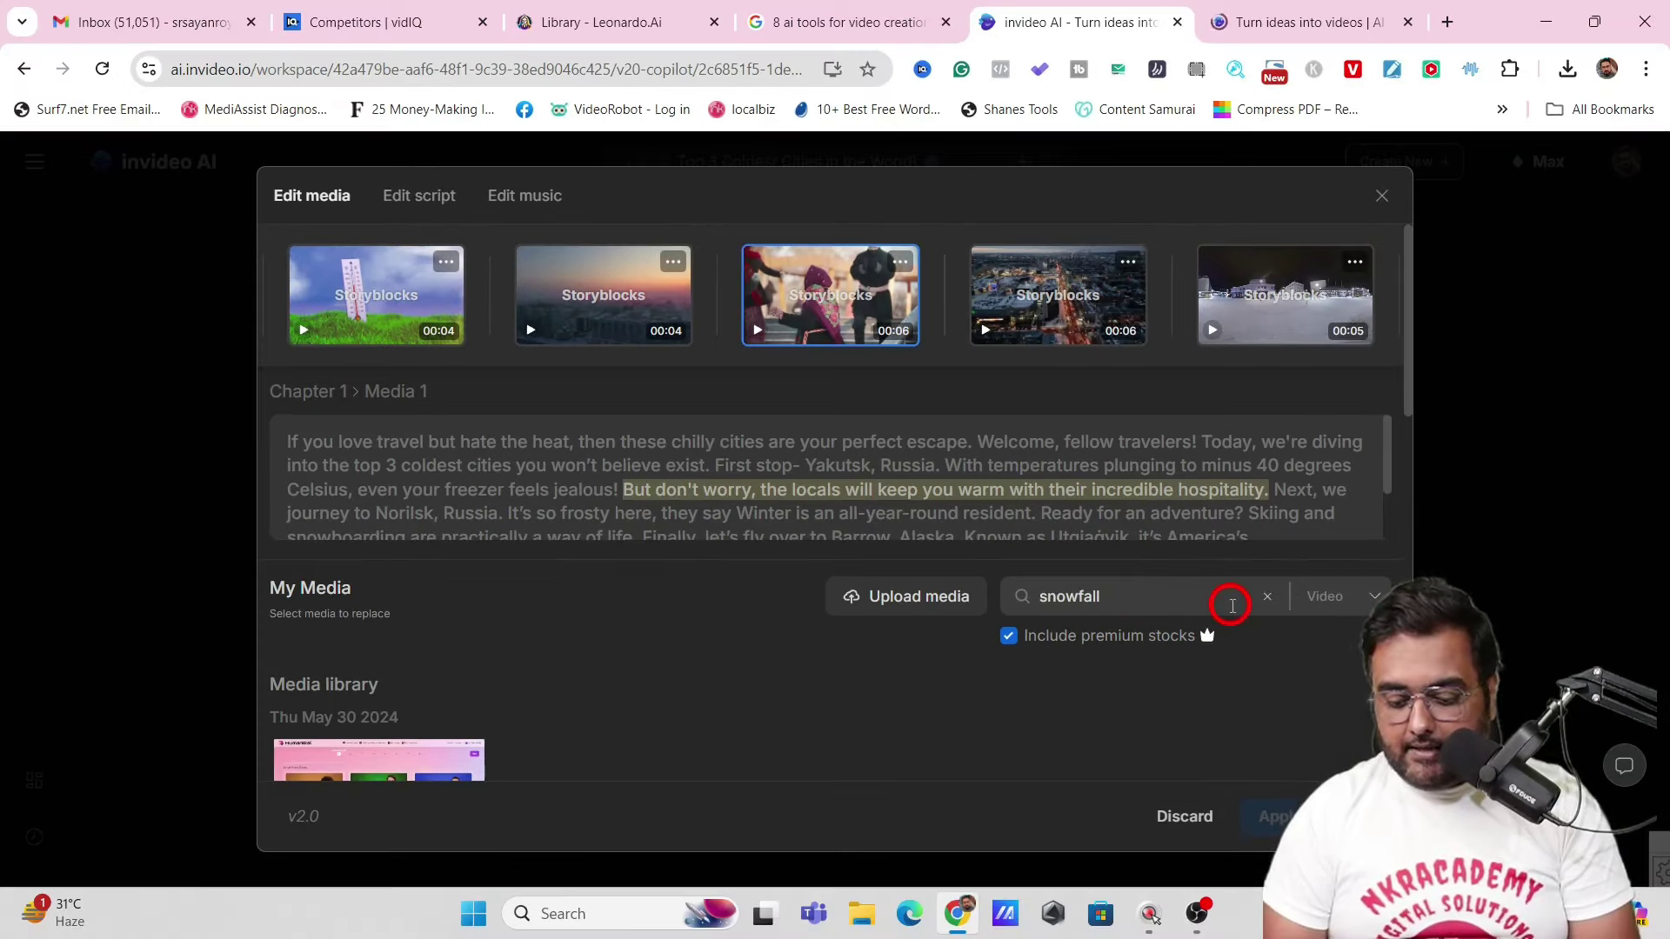
pyautogui.press('Return')
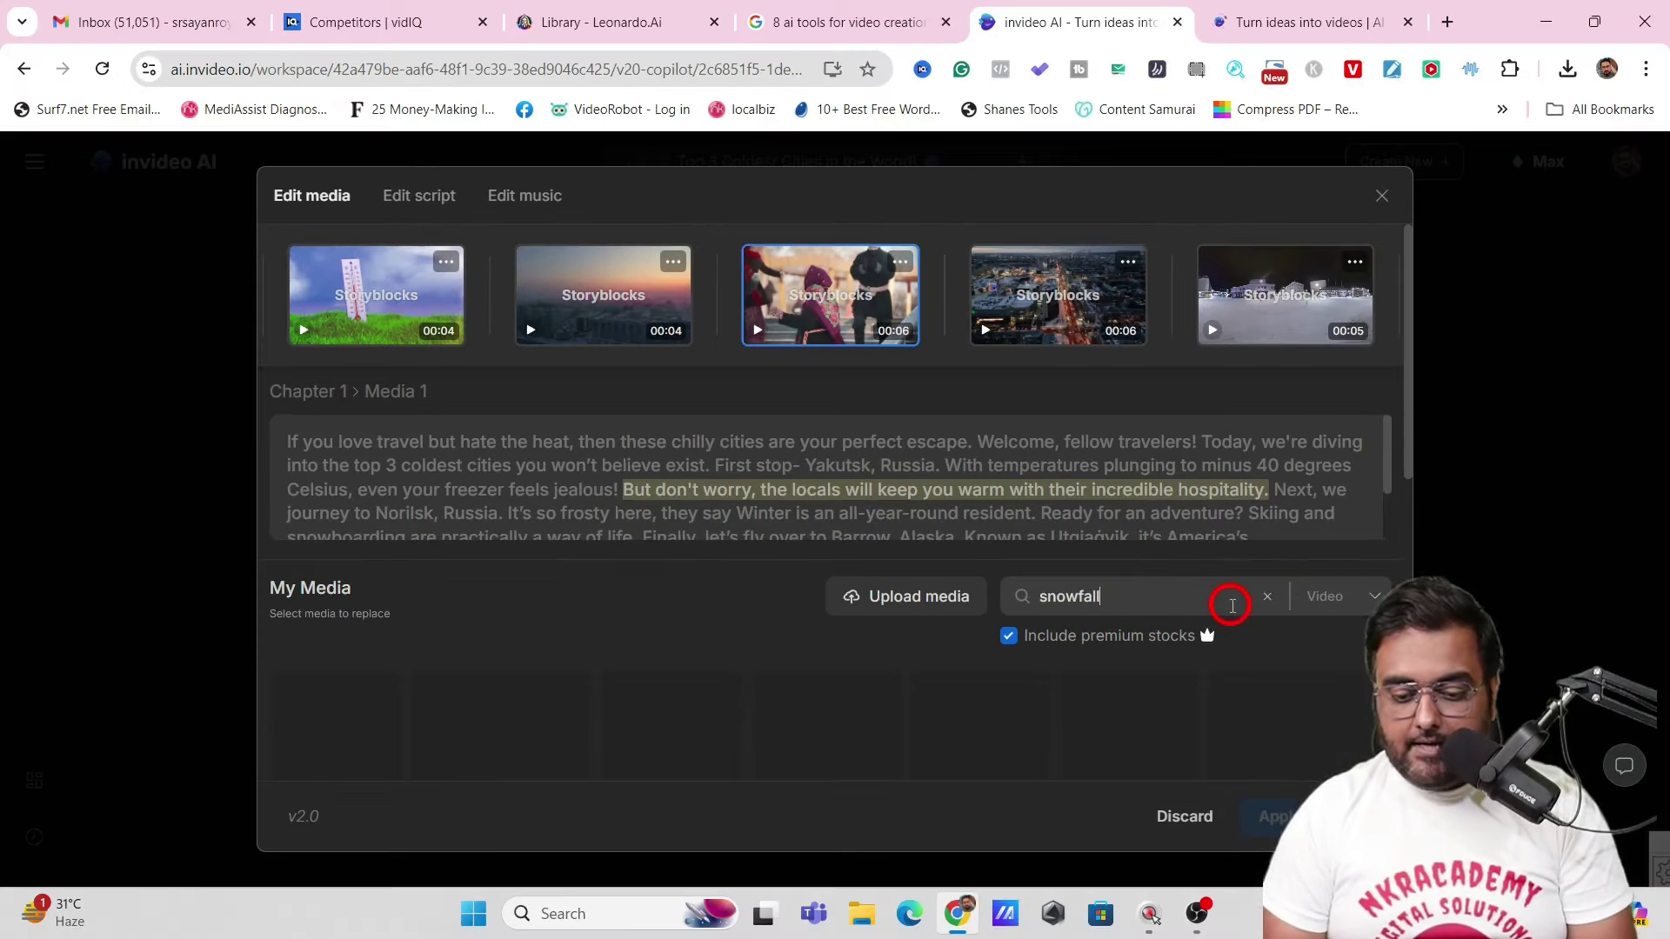
pyautogui.moveTo(1408, 356); pyautogui.dragTo(1413, 436)
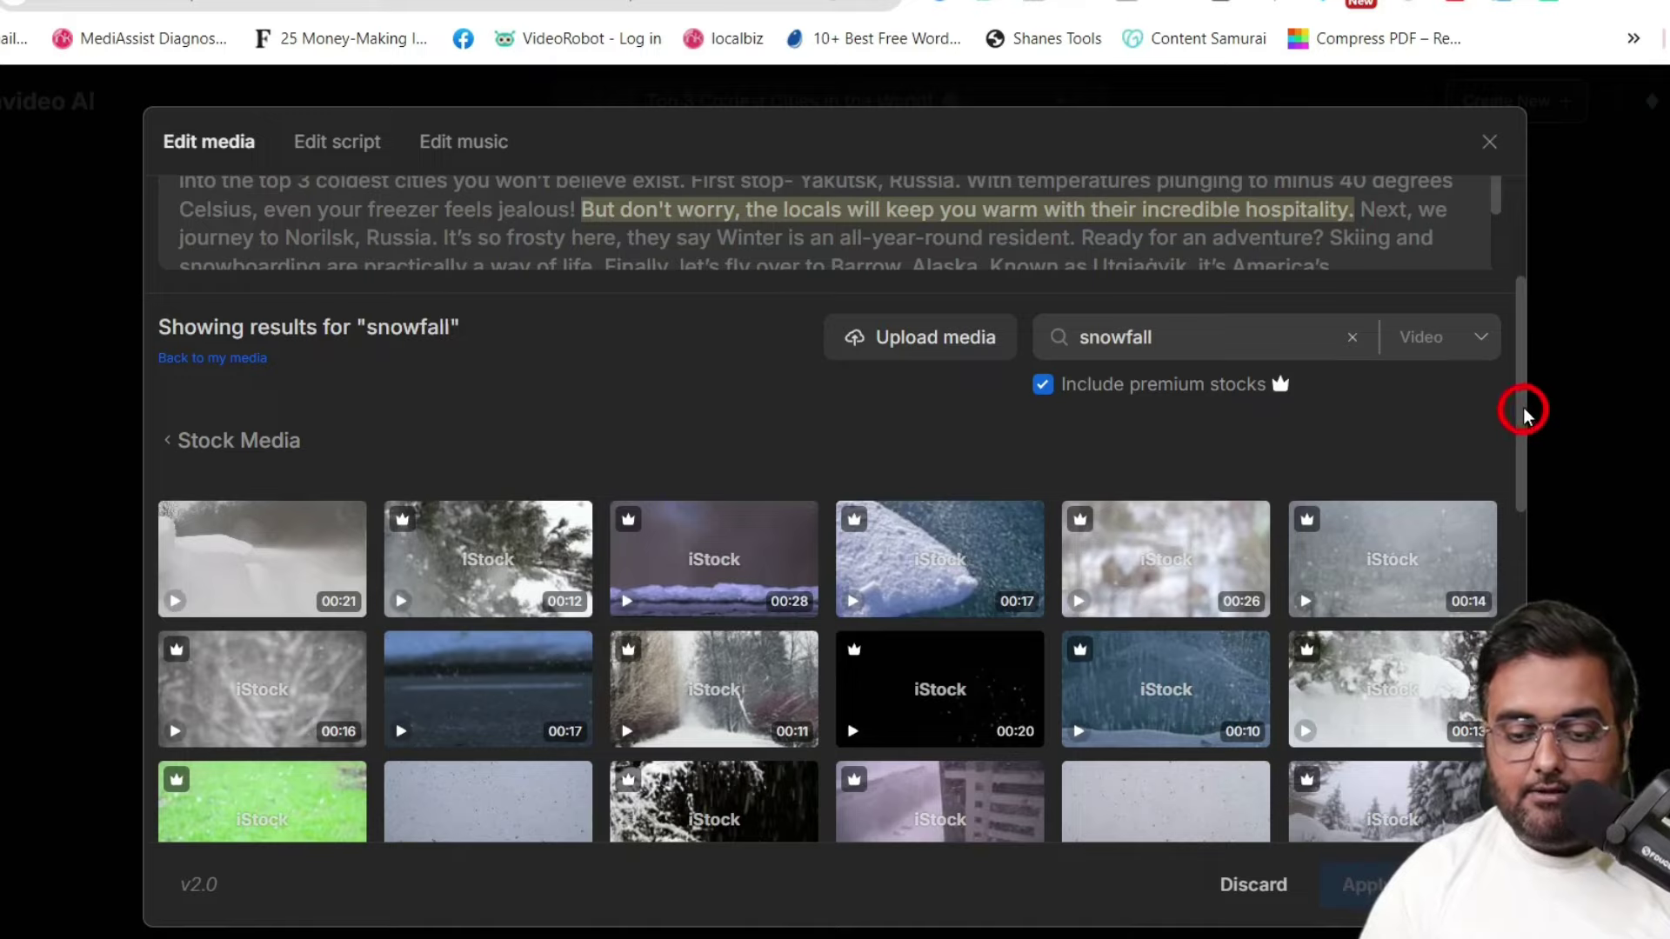
pyautogui.moveTo(1522, 413); pyautogui.dragTo(1443, 347)
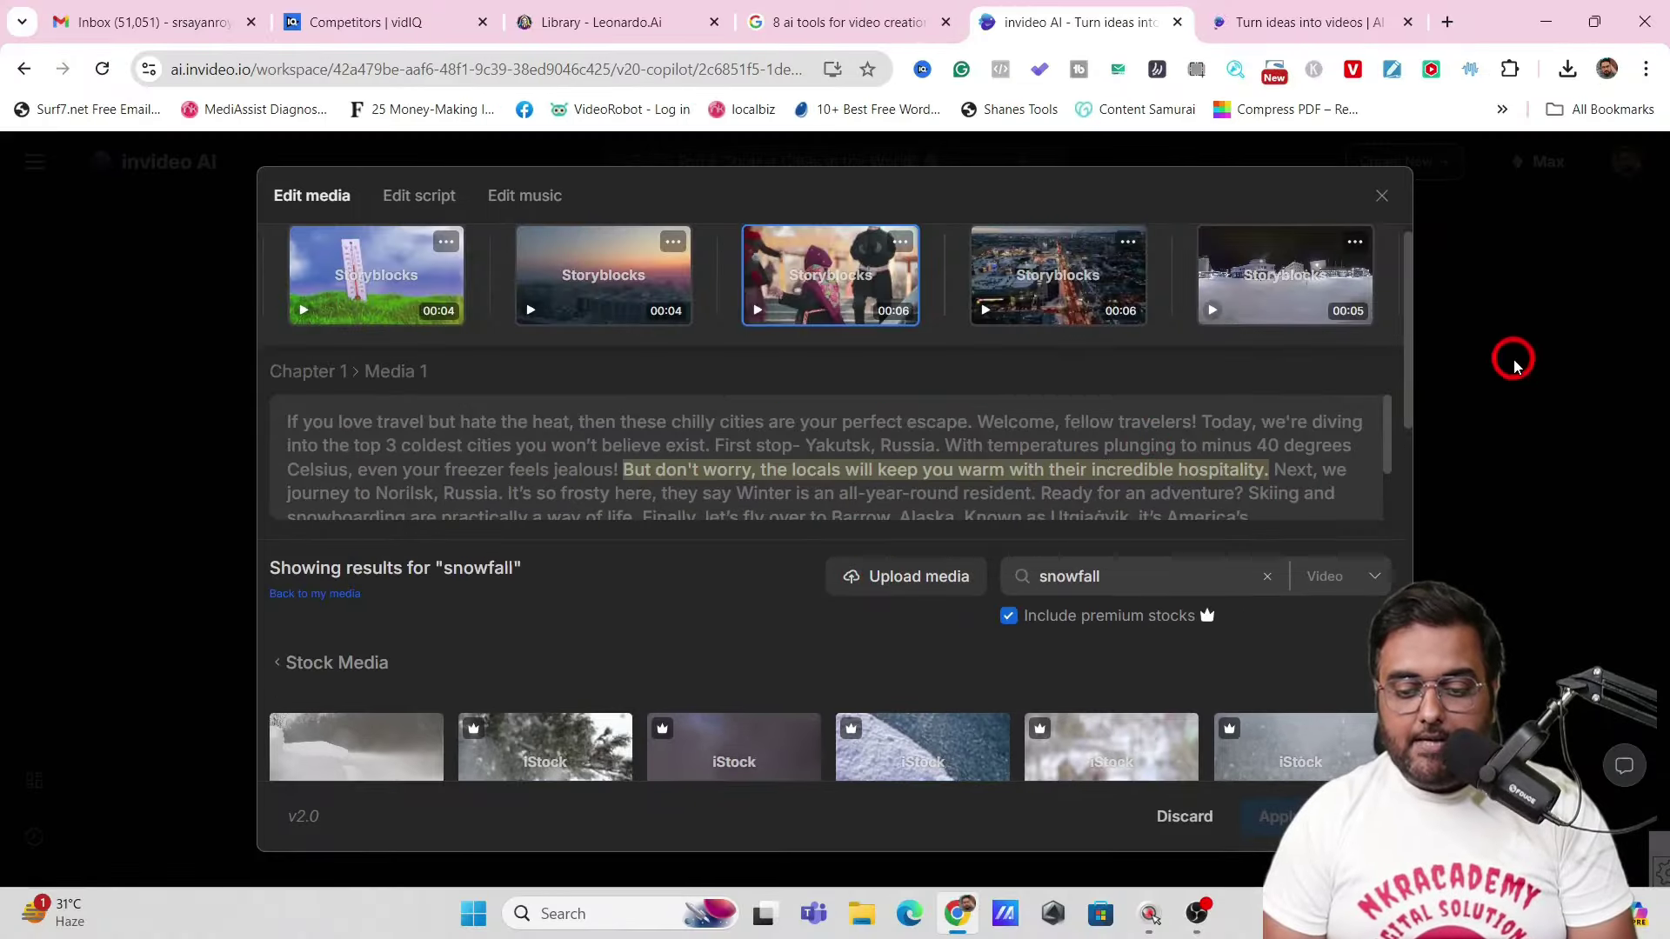
pyautogui.click(1415, 368)
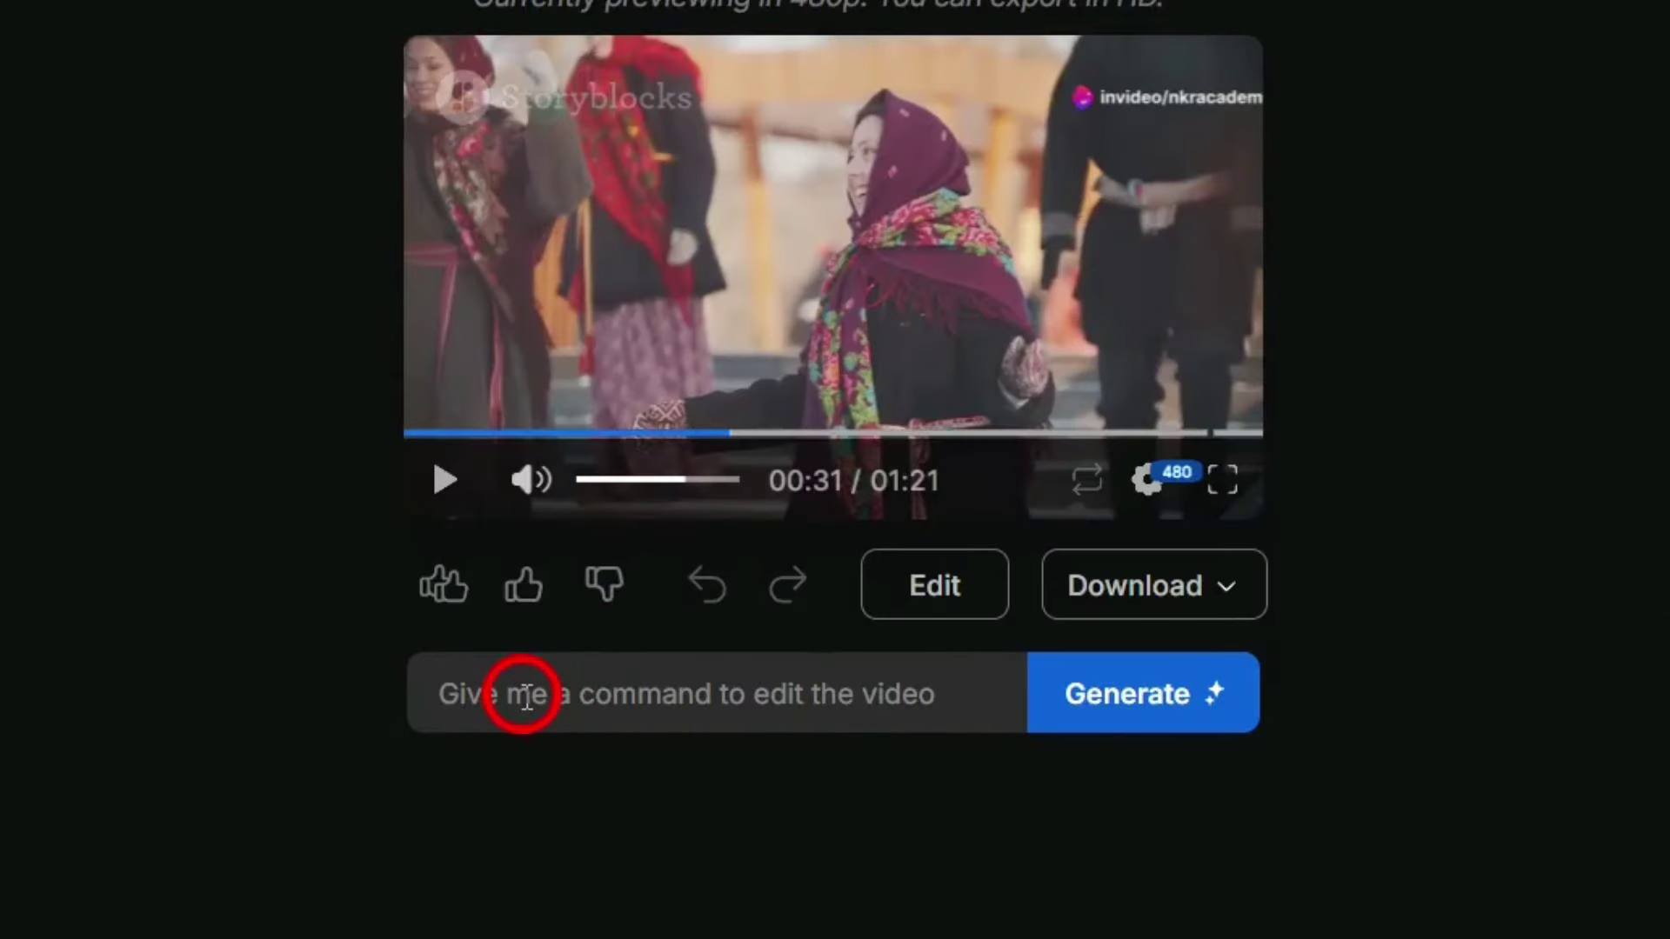
# Step: Regenerate the coldest cities video with the edit command "add a snowfall scene to start"
pyautogui.click(526, 697)
pyautogui.write('add a sn')
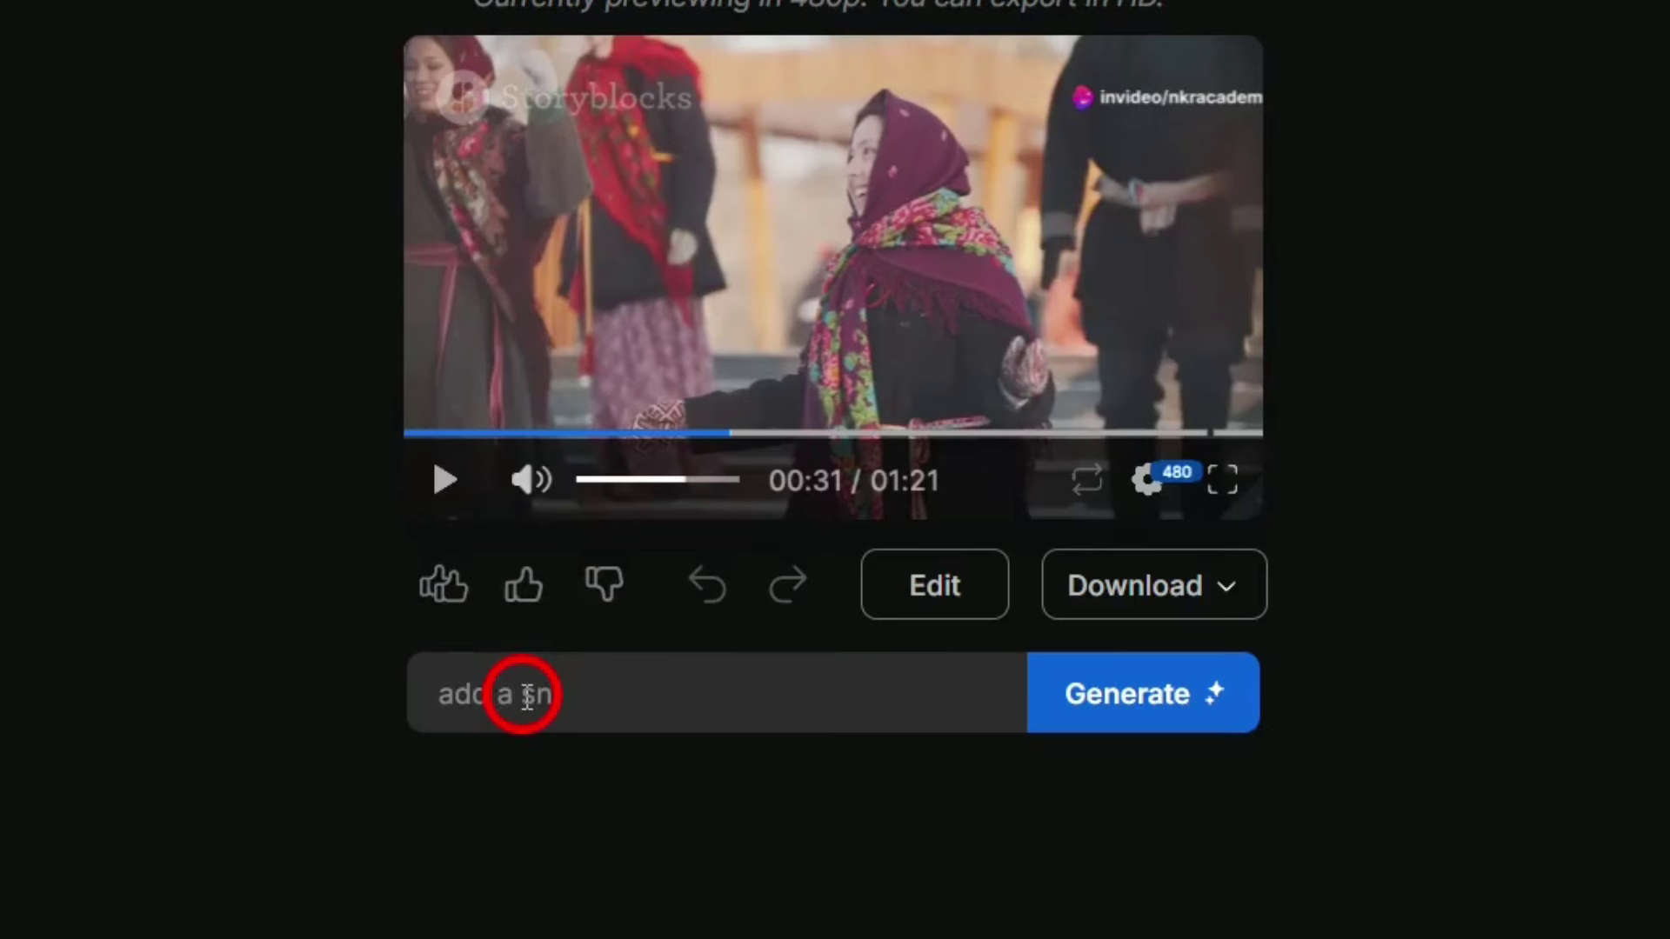
pyautogui.write('owfall scene to start')
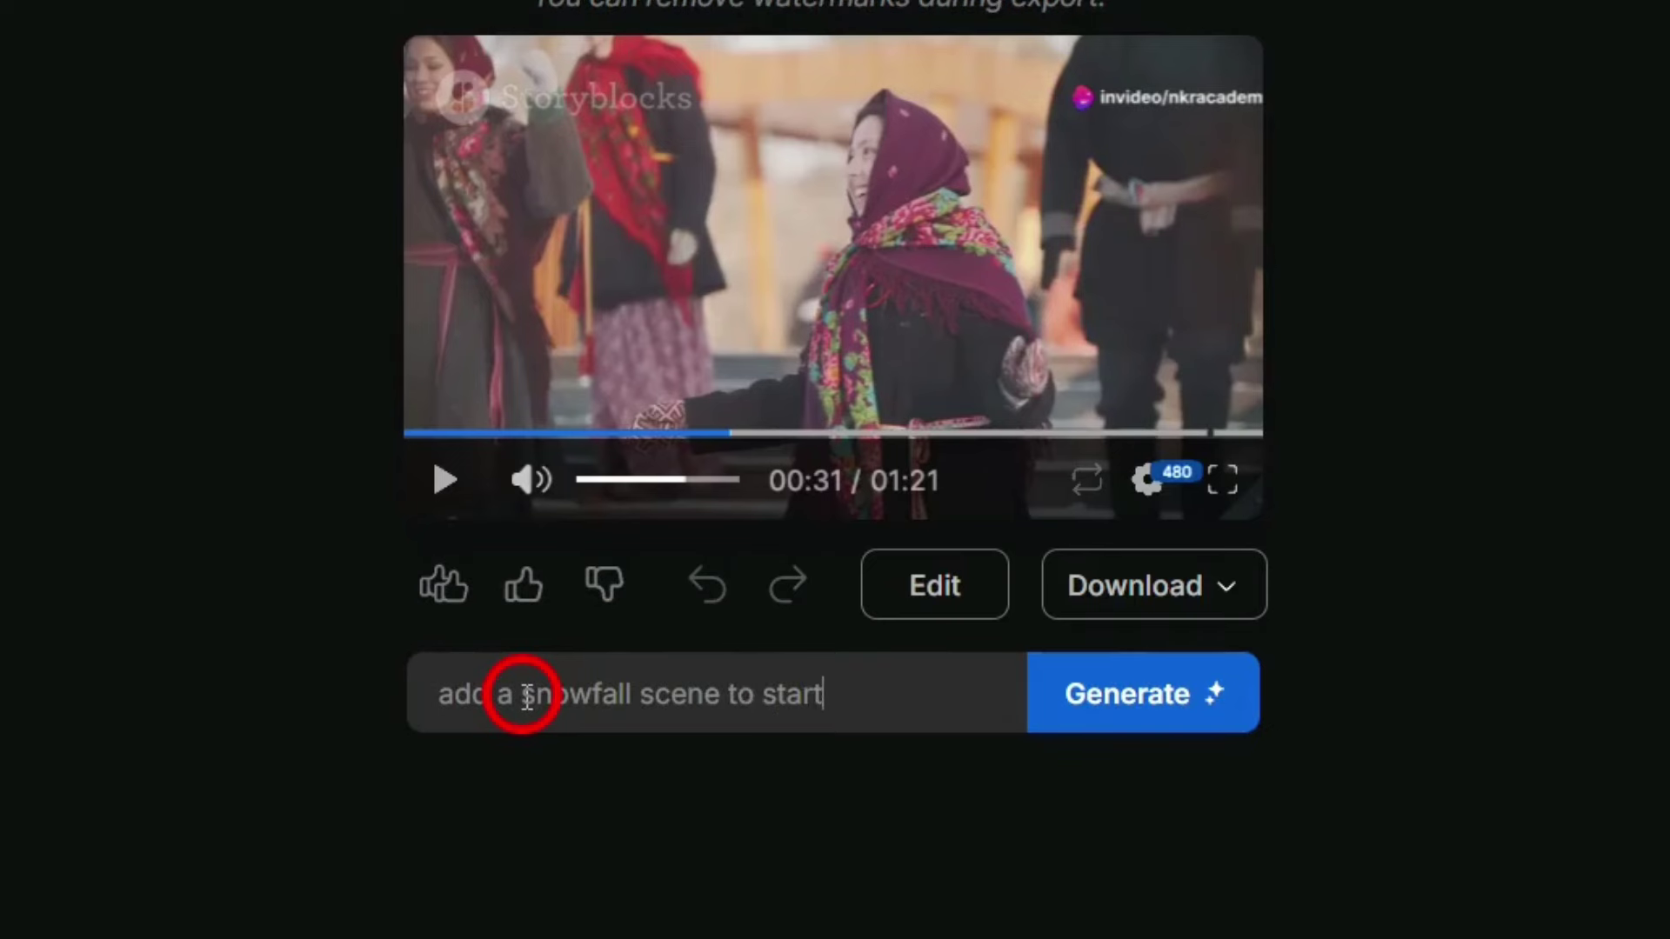
pyautogui.click(1159, 696)
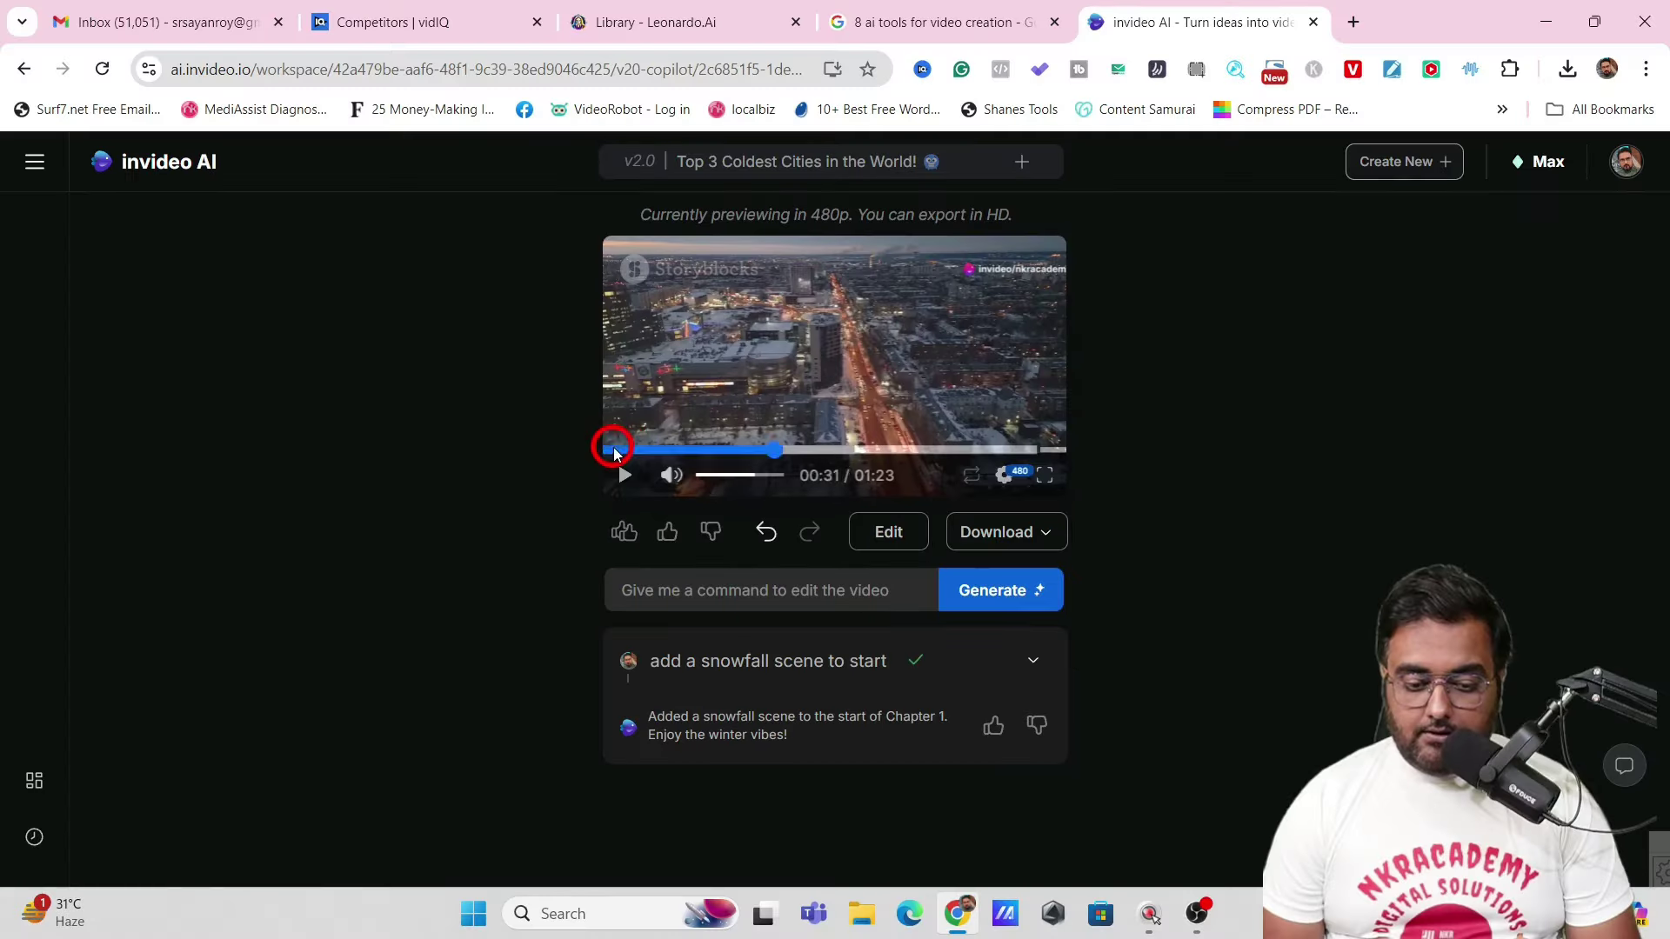
# Step: Play the opening of the edited coldest cities video from its beginning to check the new scene
pyautogui.click(430, 426)
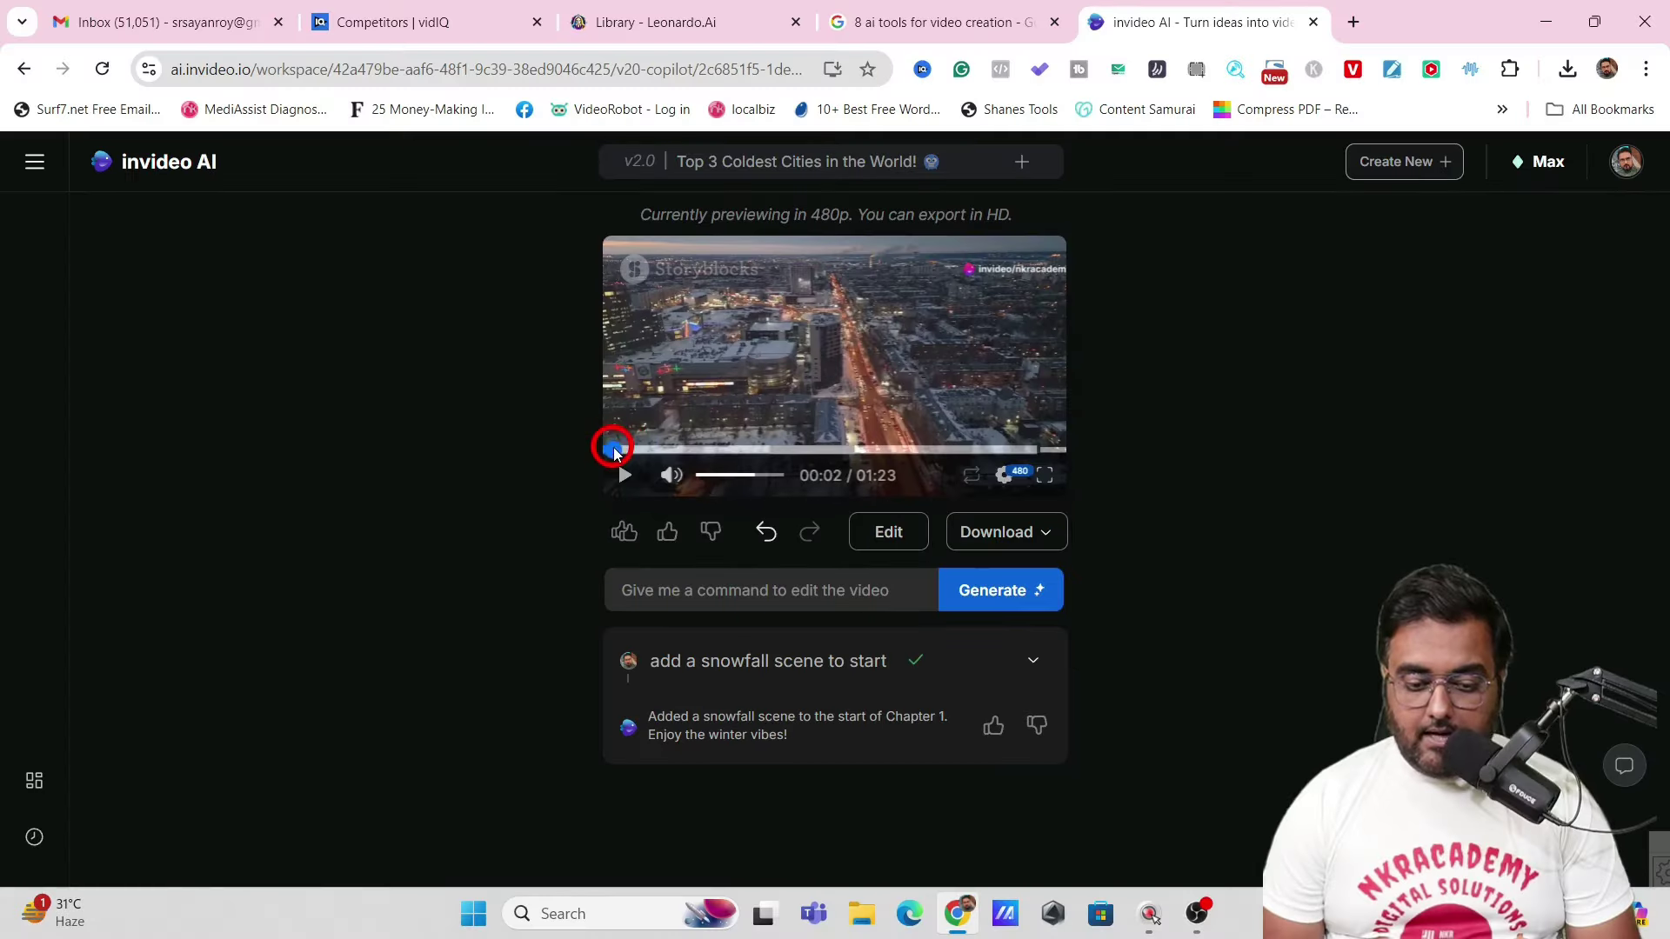
pyautogui.click(446, 481)
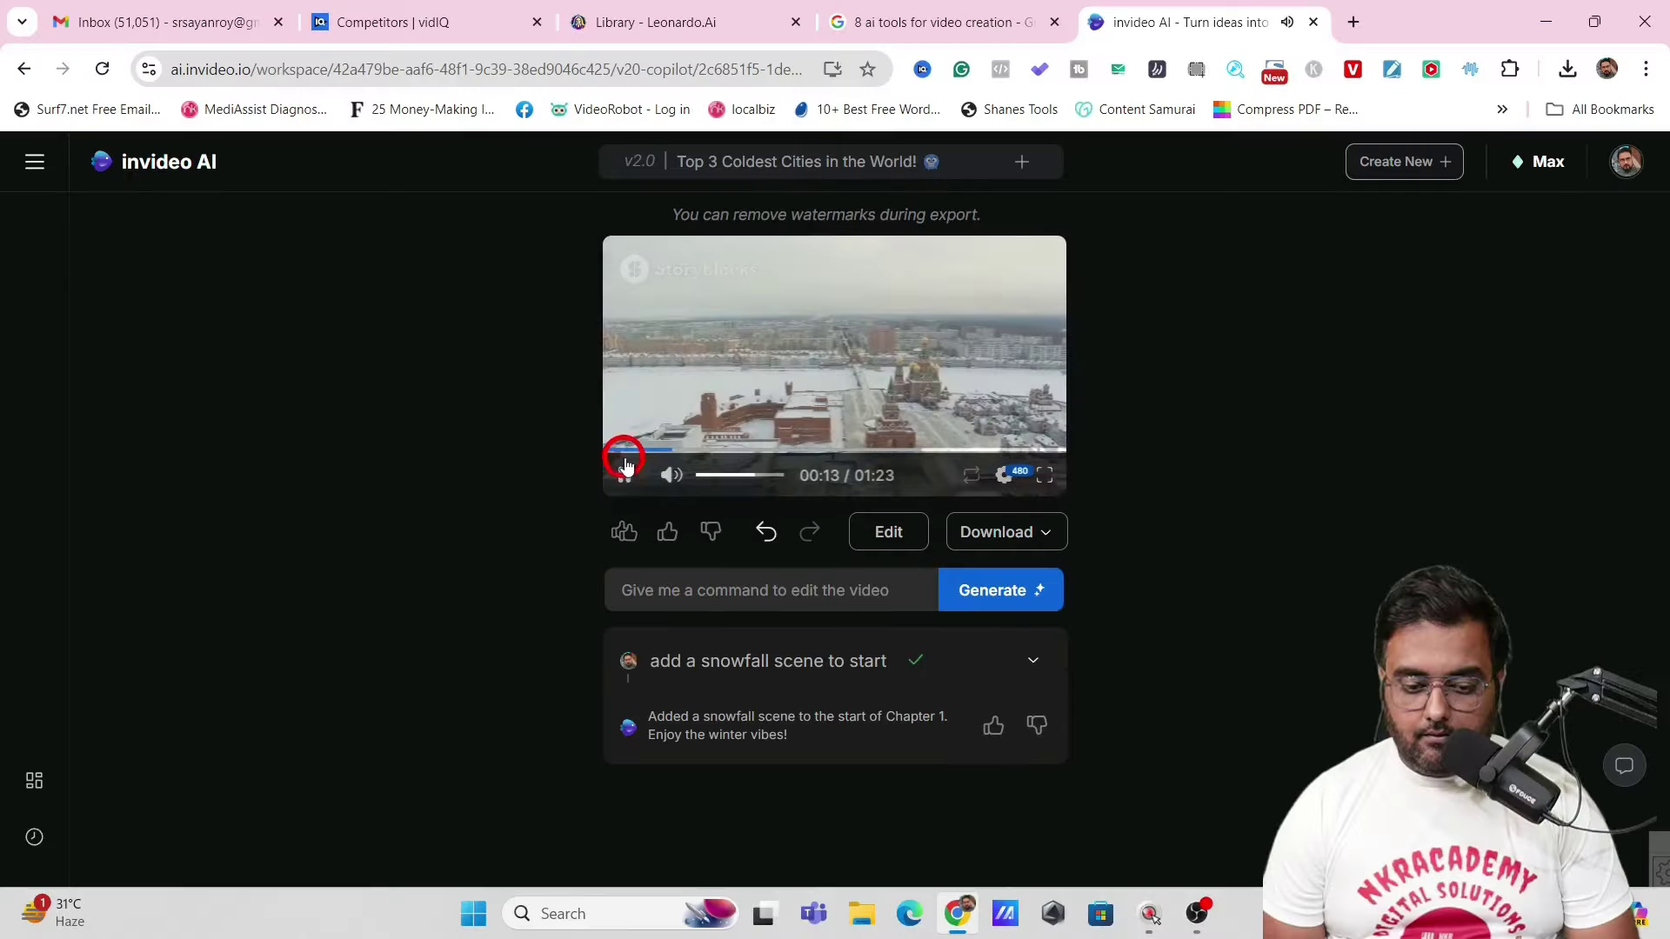
pyautogui.click(625, 459)
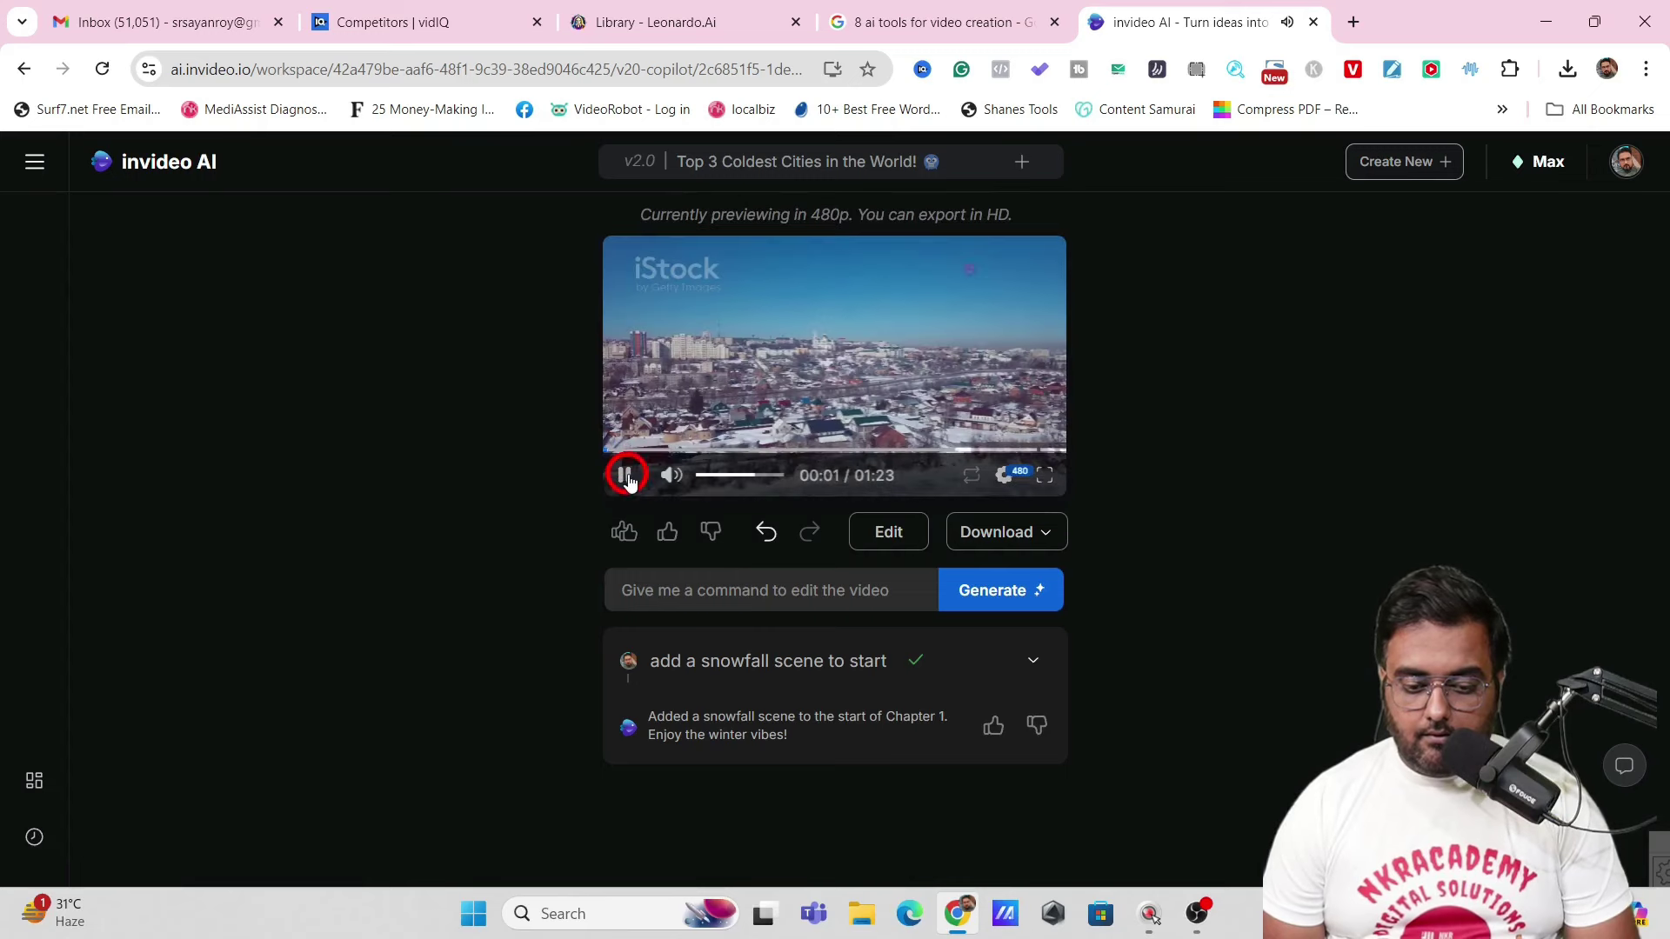
pyautogui.click(625, 476)
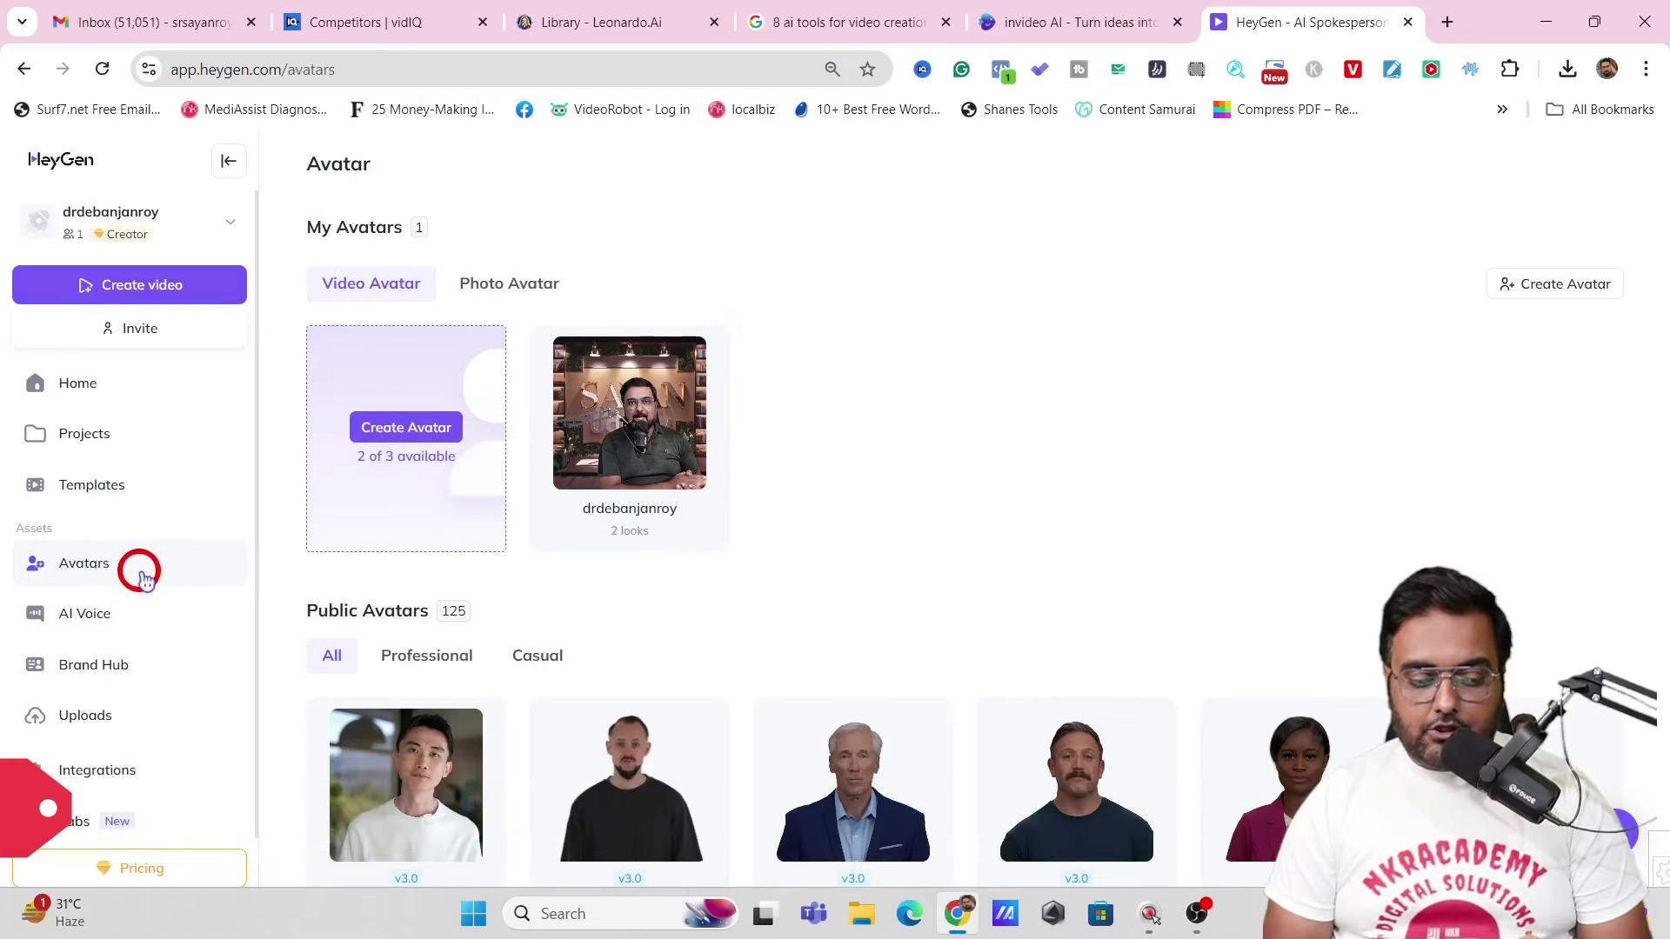
# Step: Switch to HeyGen and view the looks of the custom video avatar
pyautogui.click(634, 452)
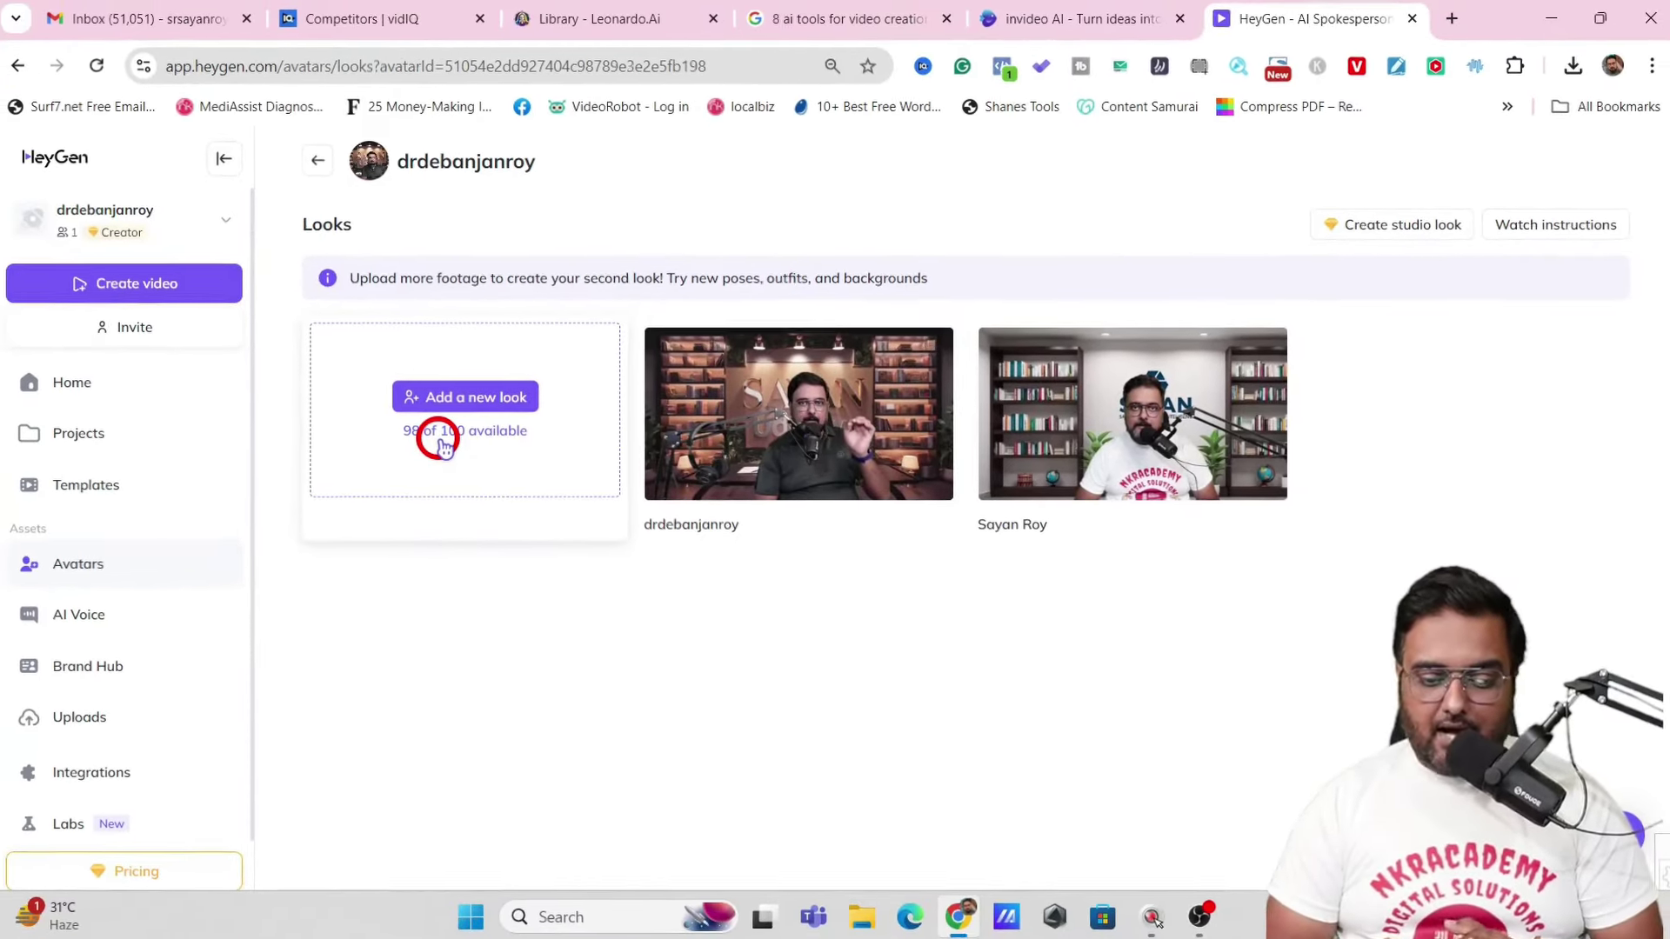
pyautogui.moveTo(1102, 484)
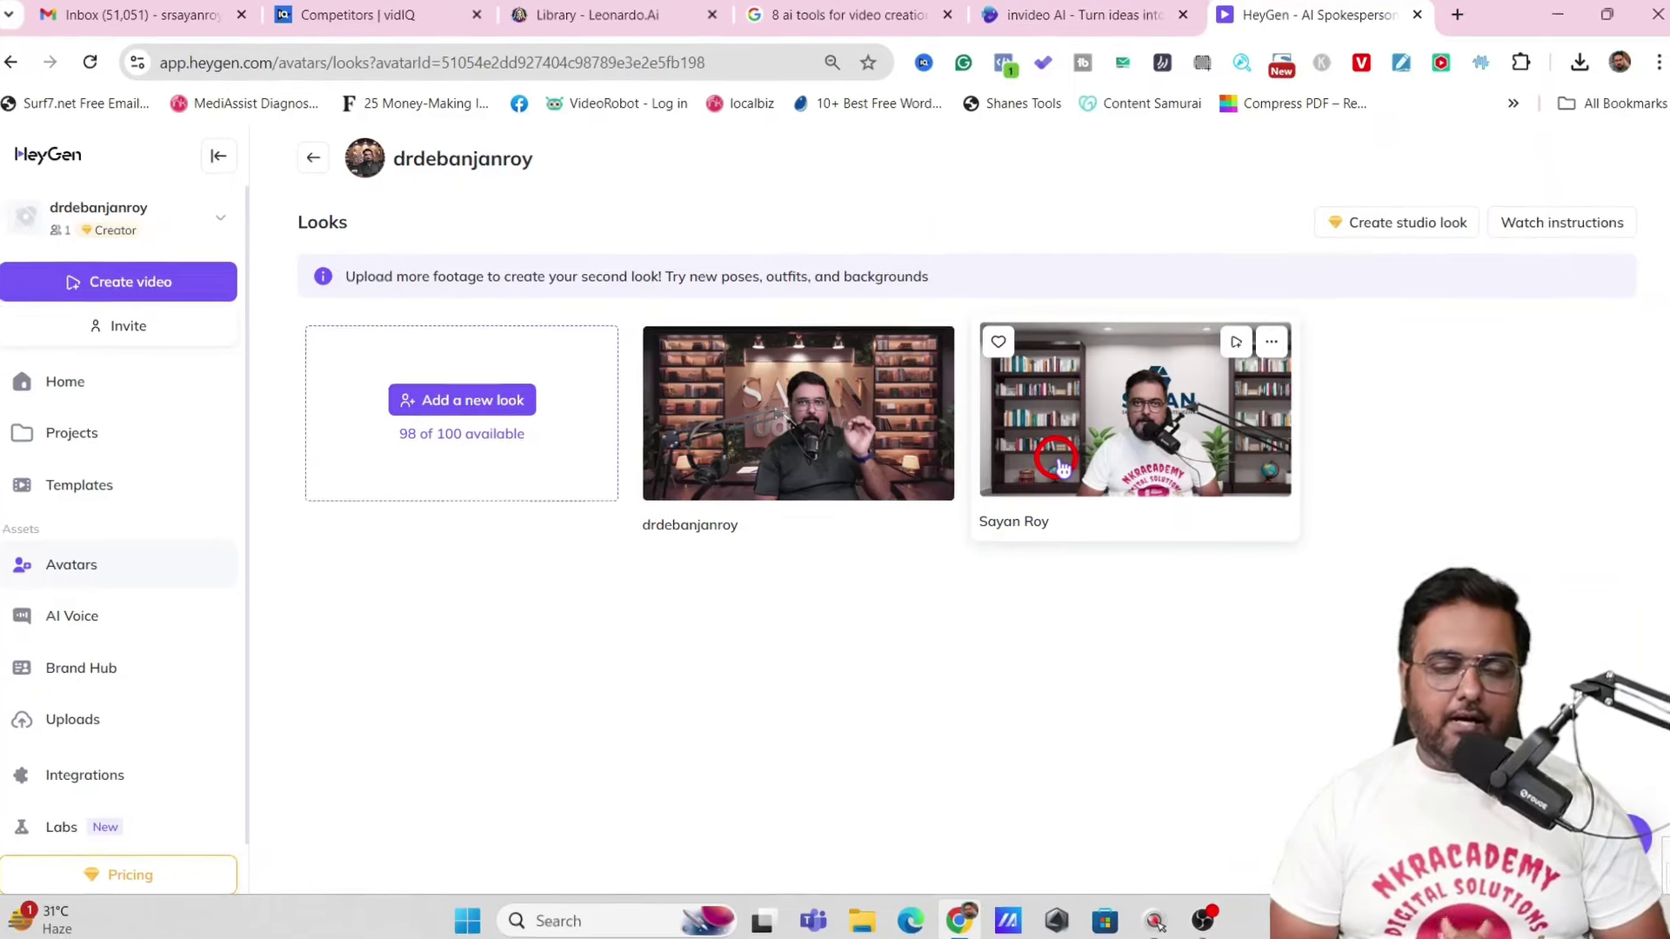
# Step: Create a landscape avatar video from scratch and add the custom avatar's white T-shirt look with the bookshelf background
pyautogui.click(149, 279)
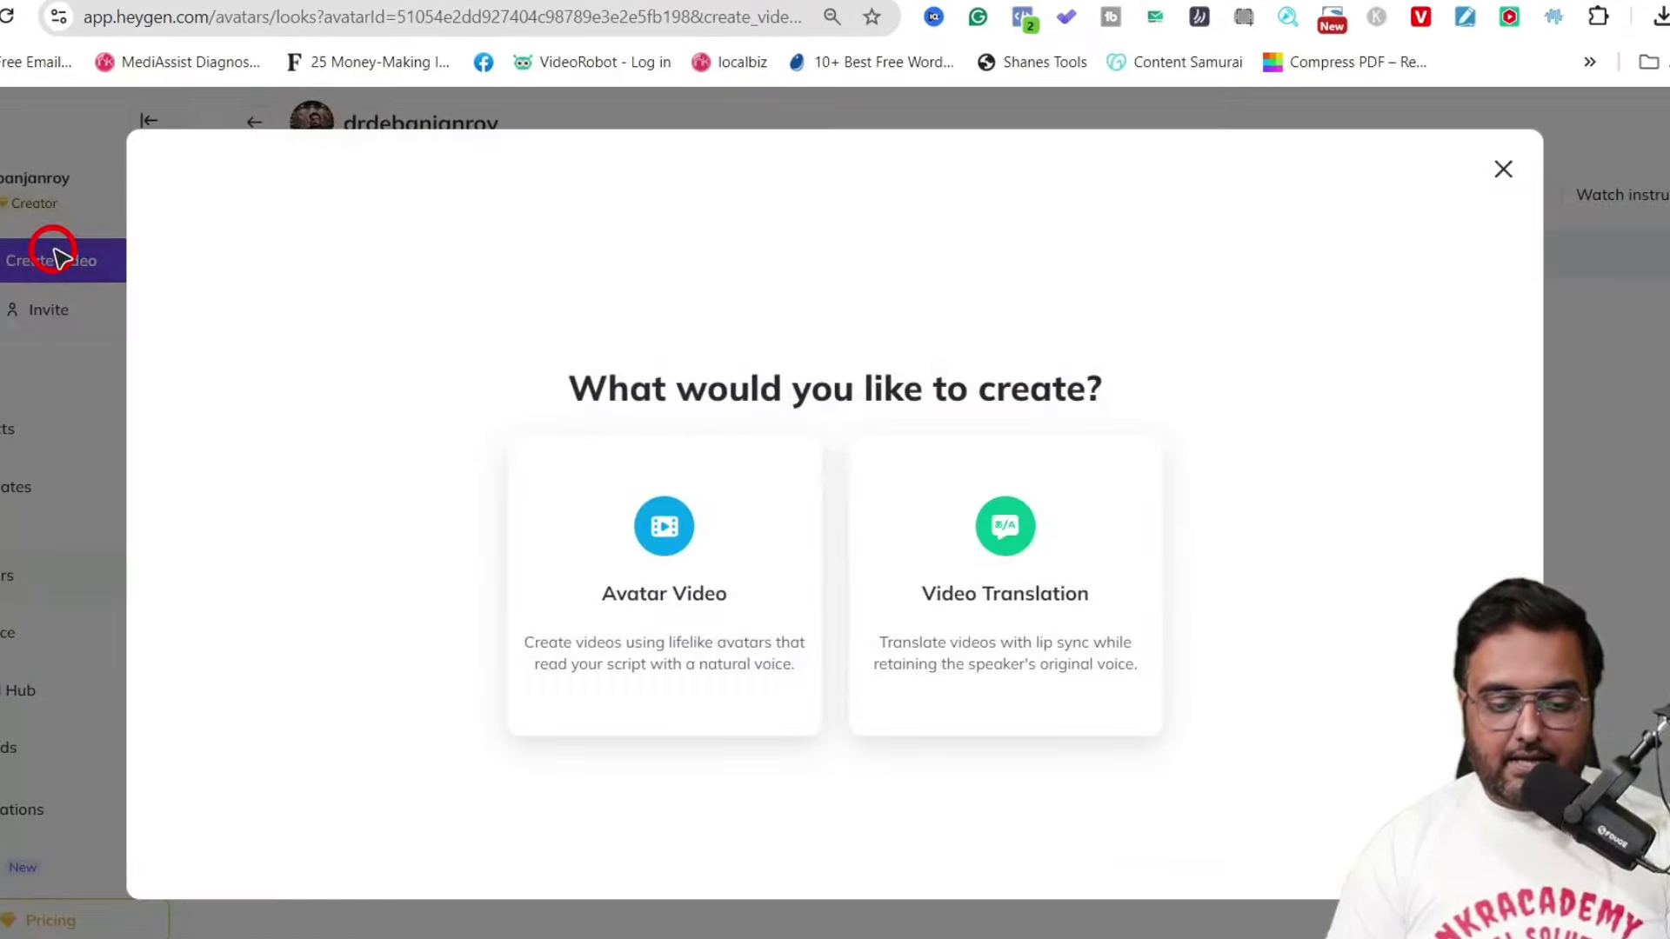
pyautogui.click(676, 561)
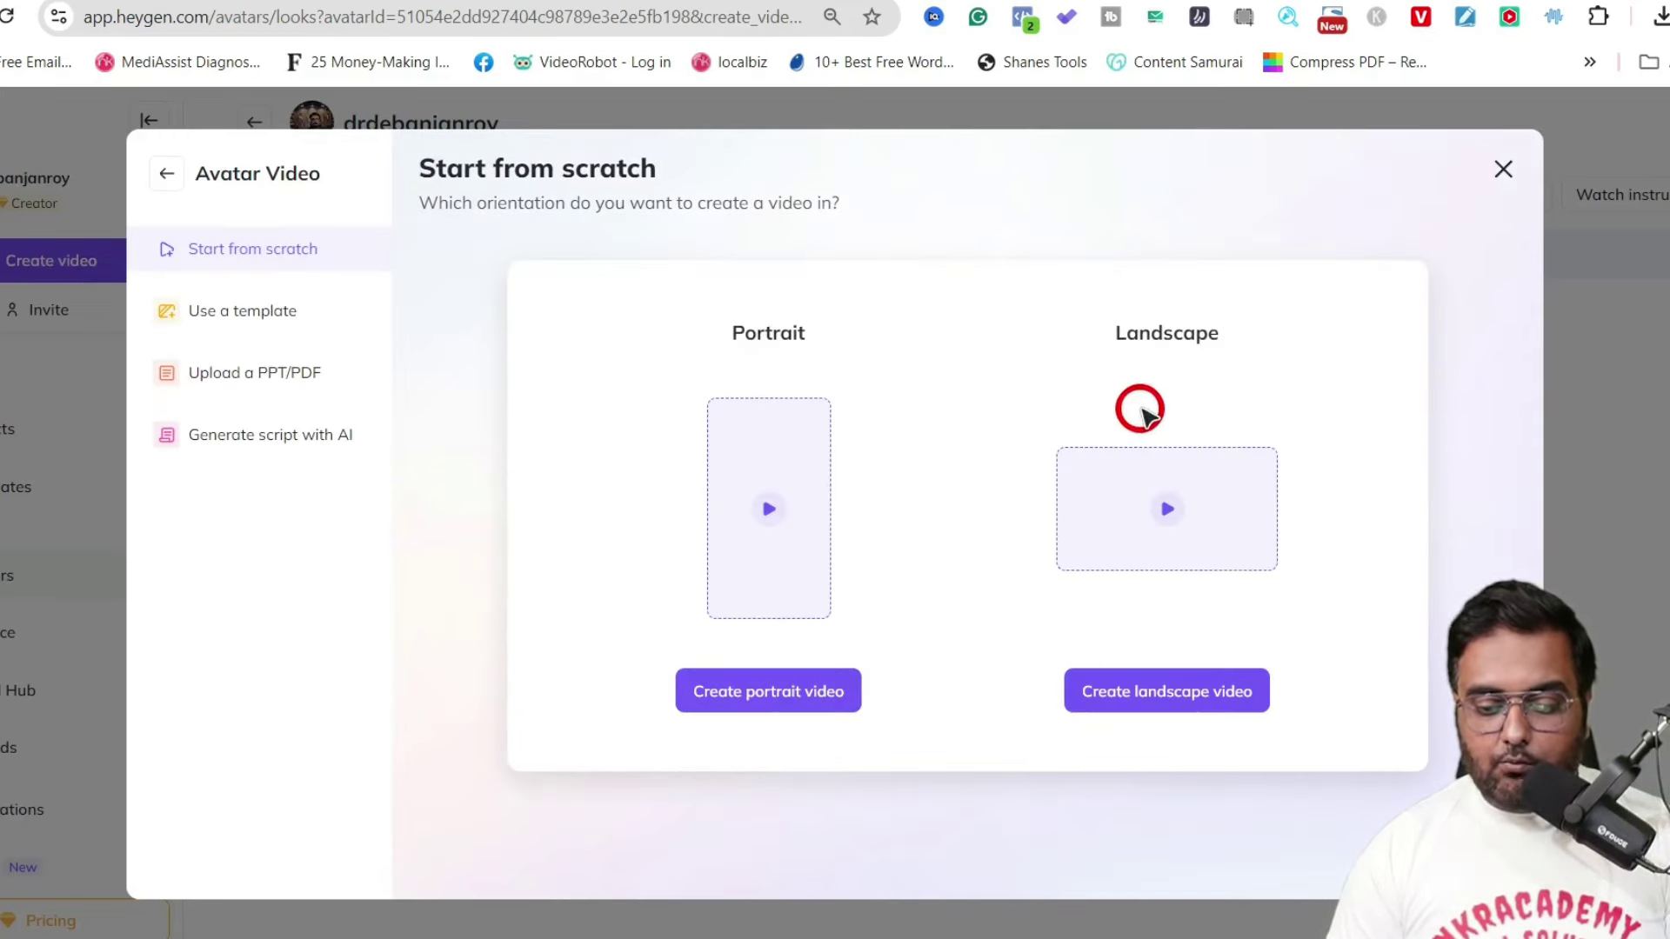
pyautogui.click(1150, 694)
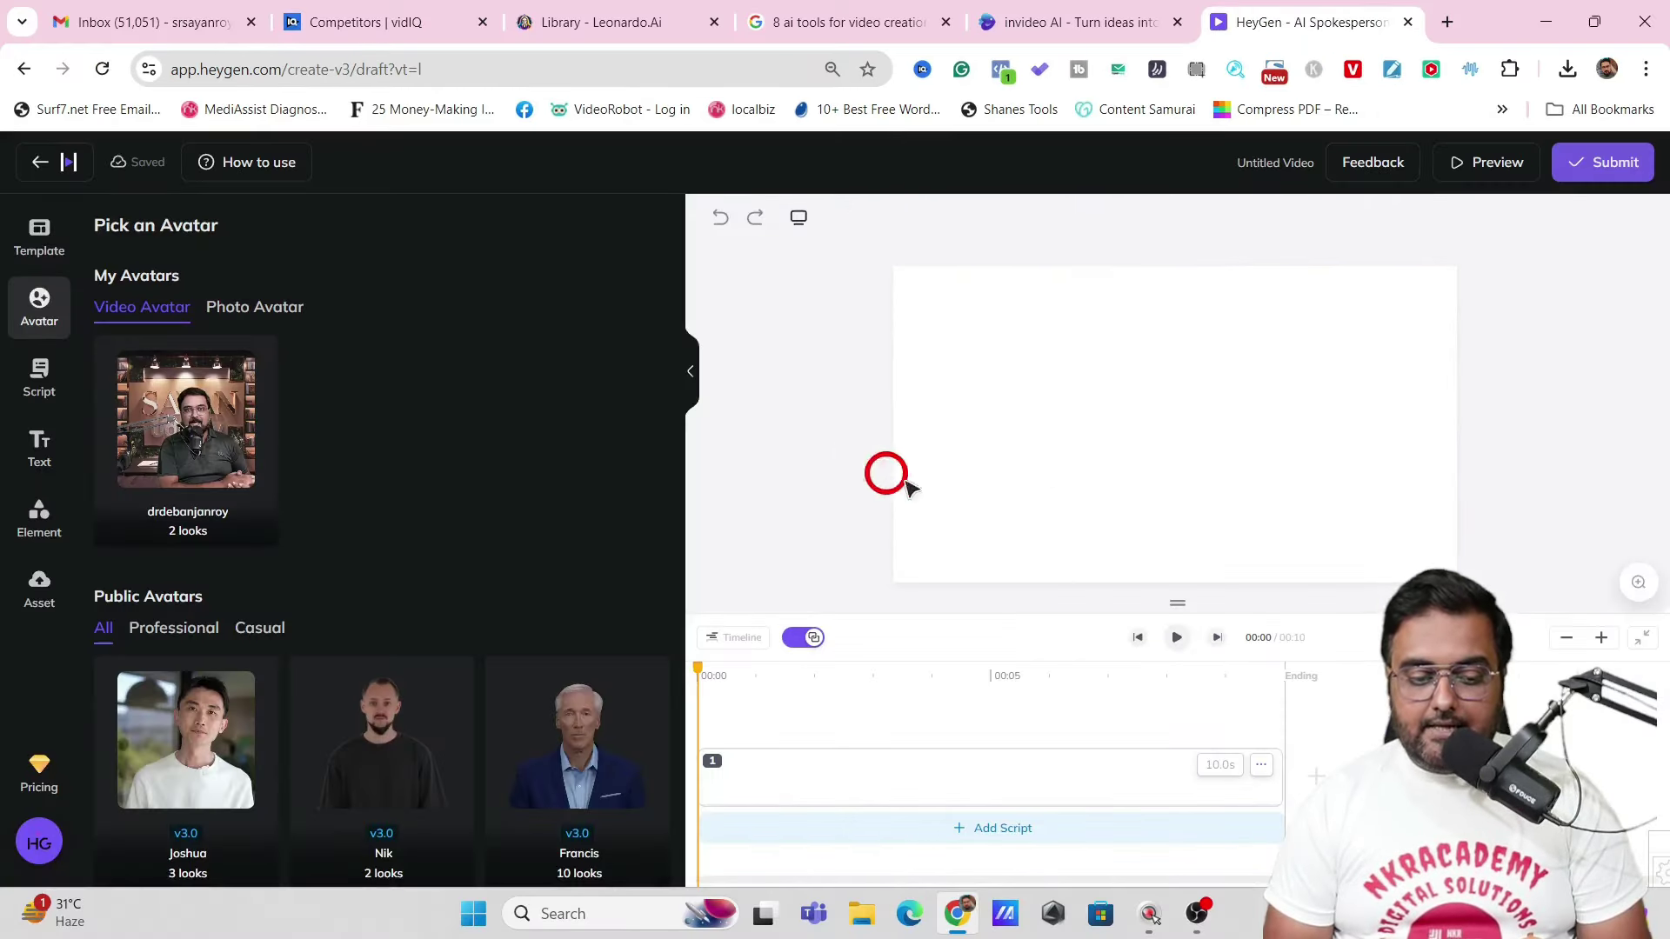
pyautogui.click(189, 446)
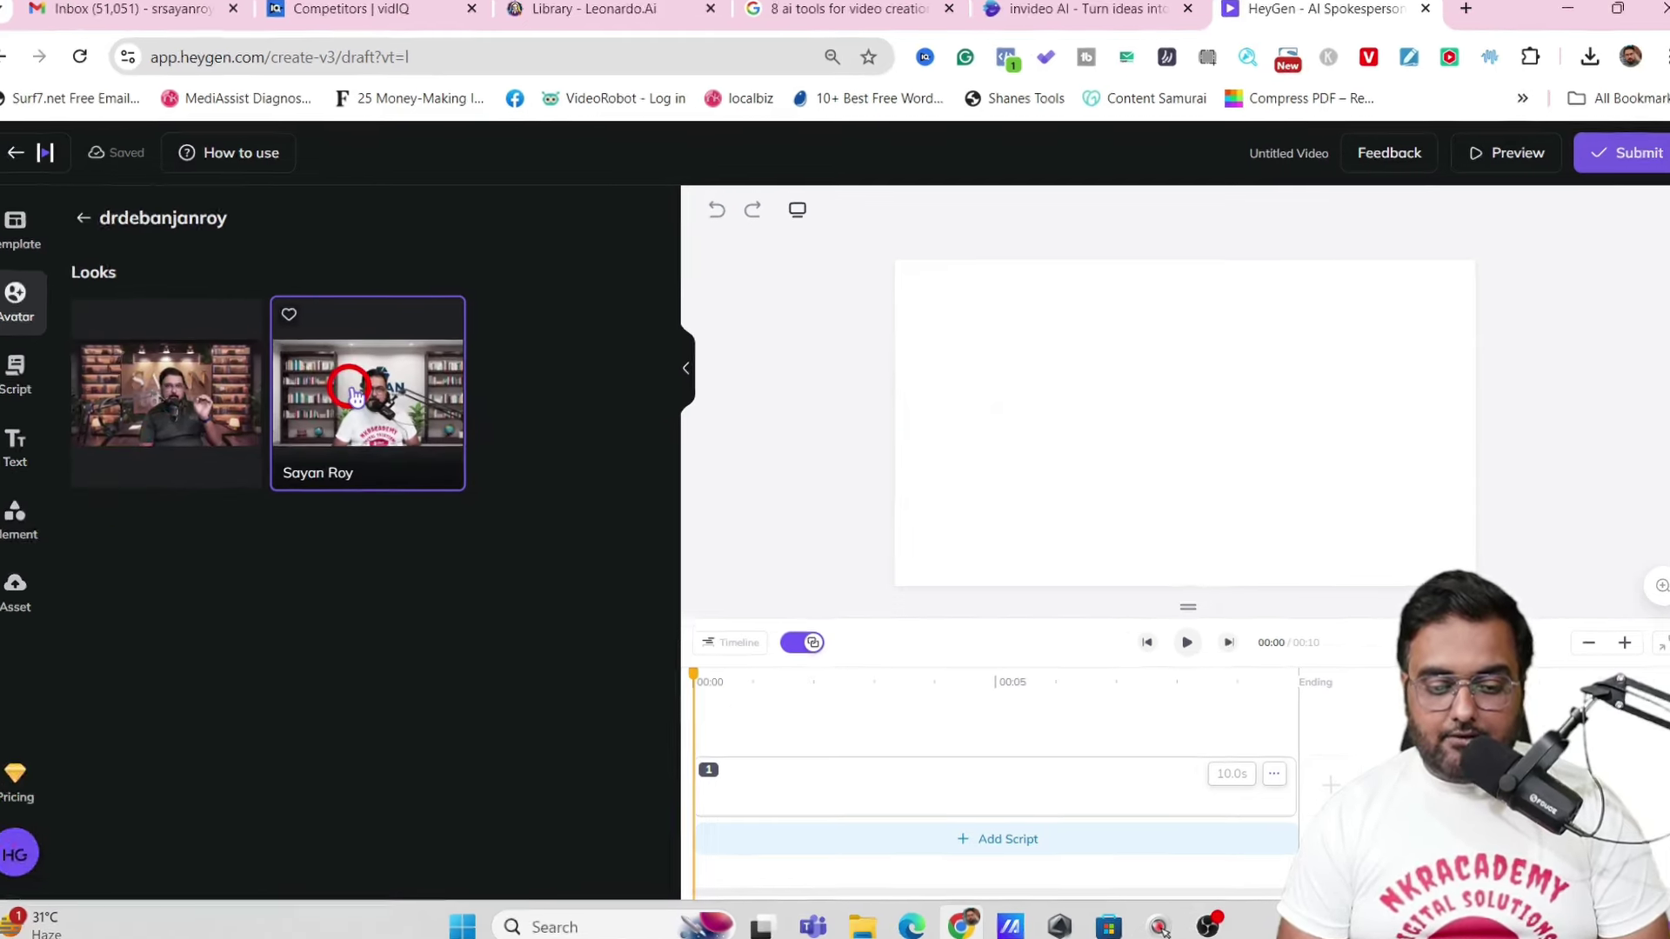
pyautogui.click(367, 396)
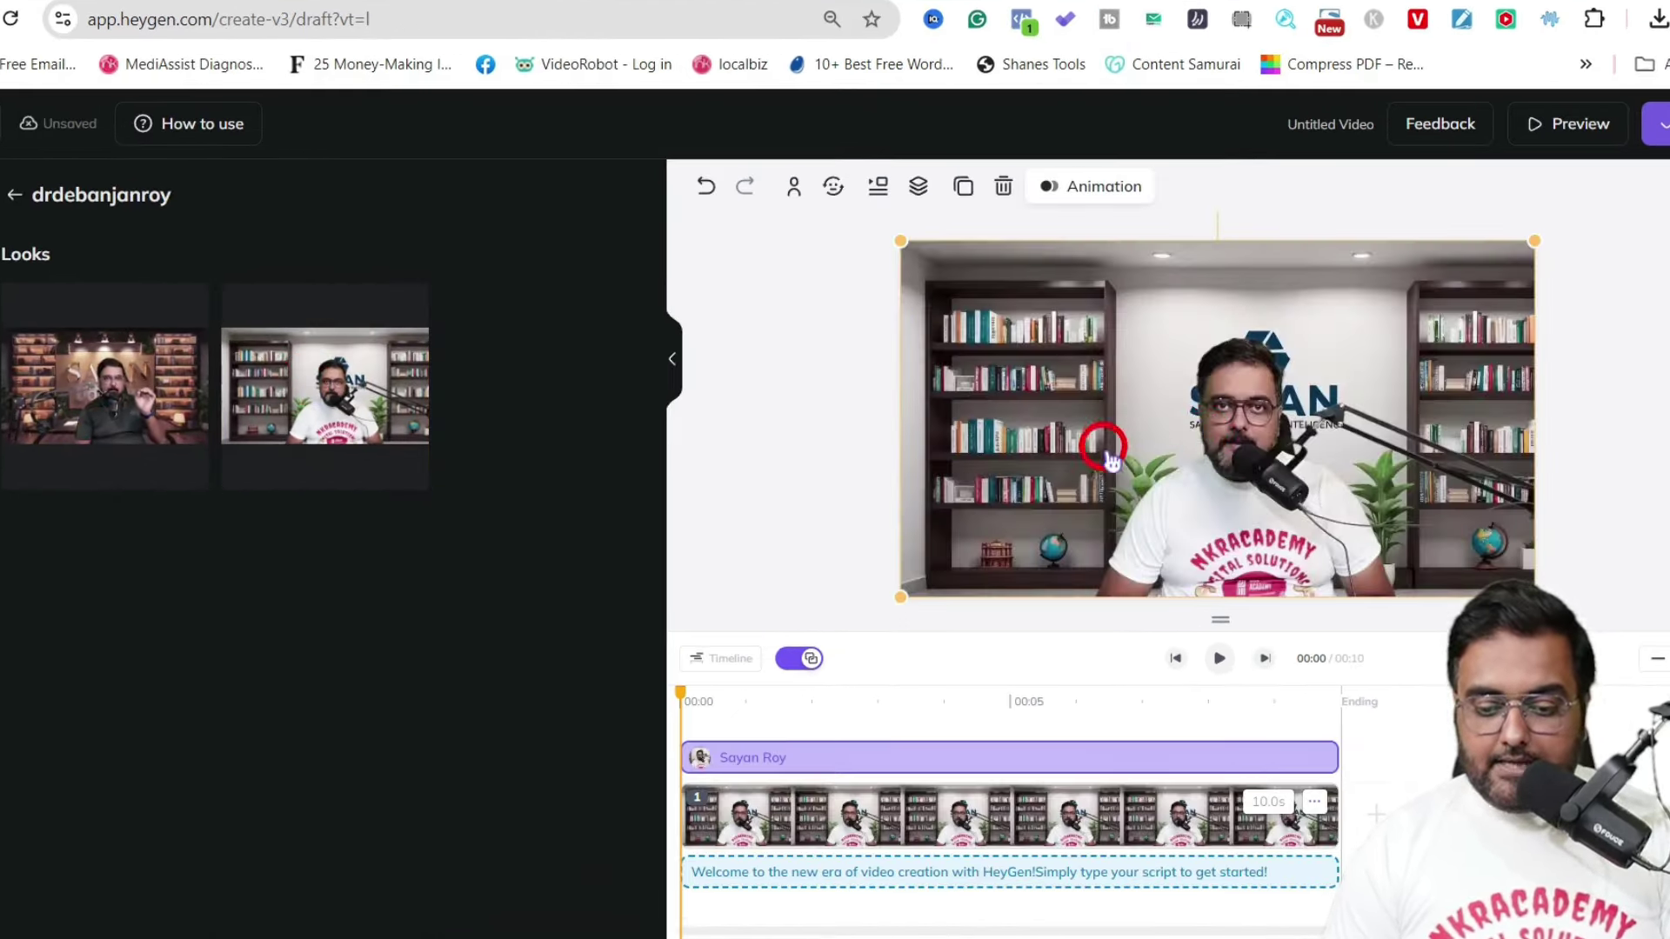
# Step: View the avatar's script text and the AI voices available for it, keeping the avatar's own voice
pyautogui.click(798, 877)
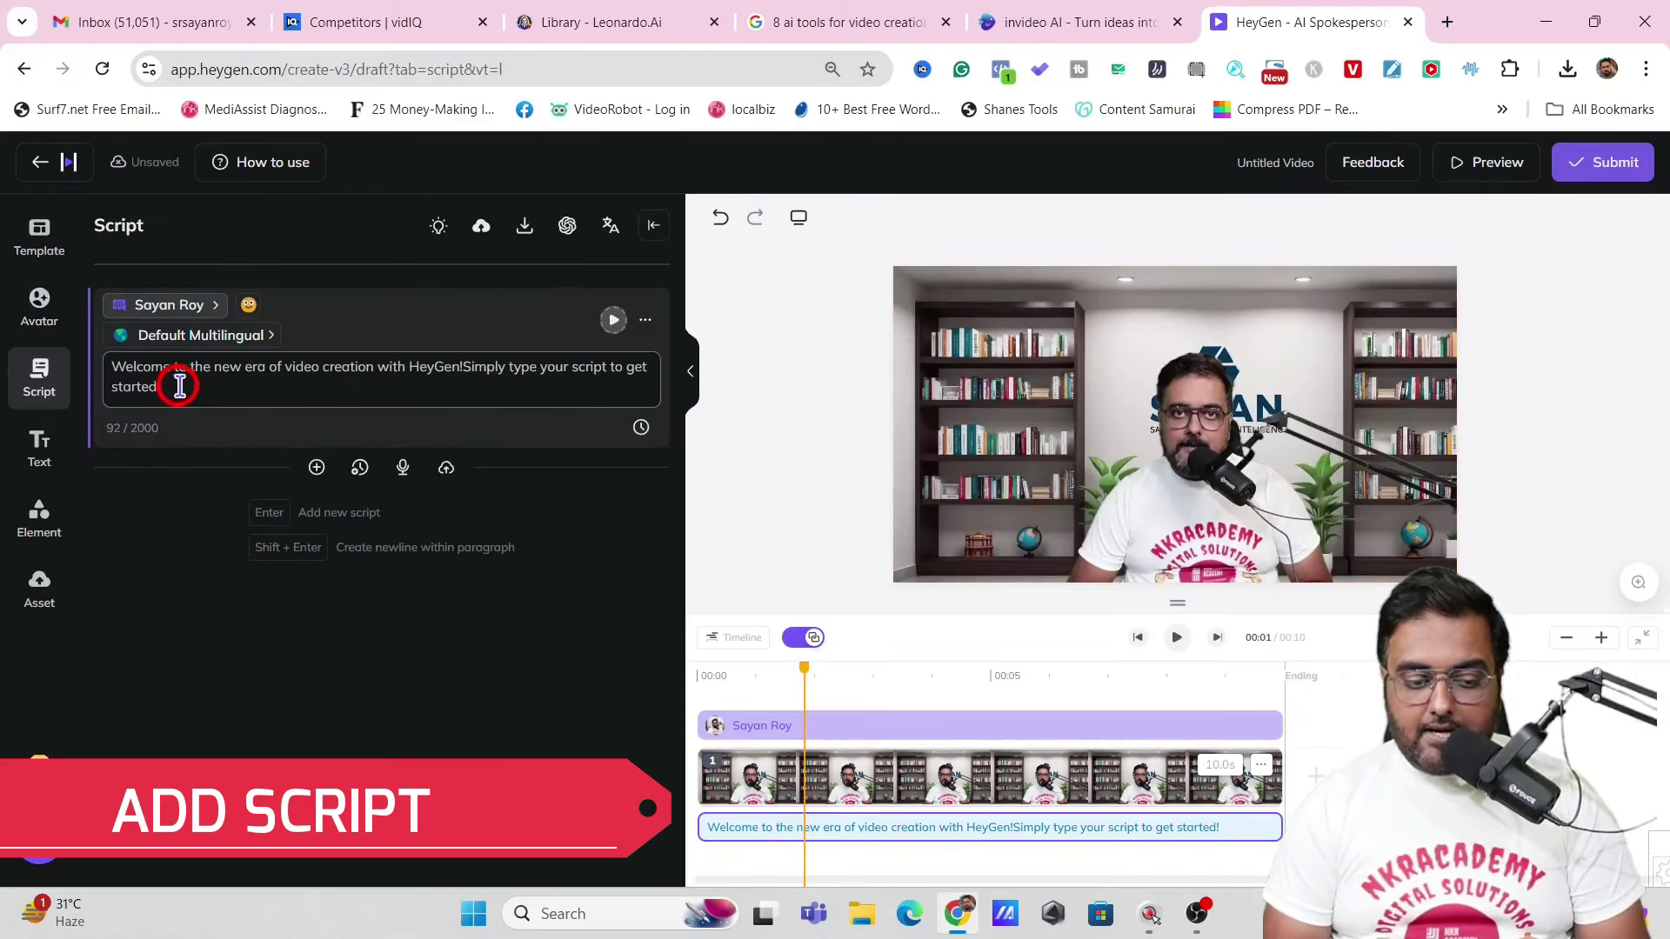
pyautogui.moveTo(81, 377); pyautogui.dragTo(24, 353)
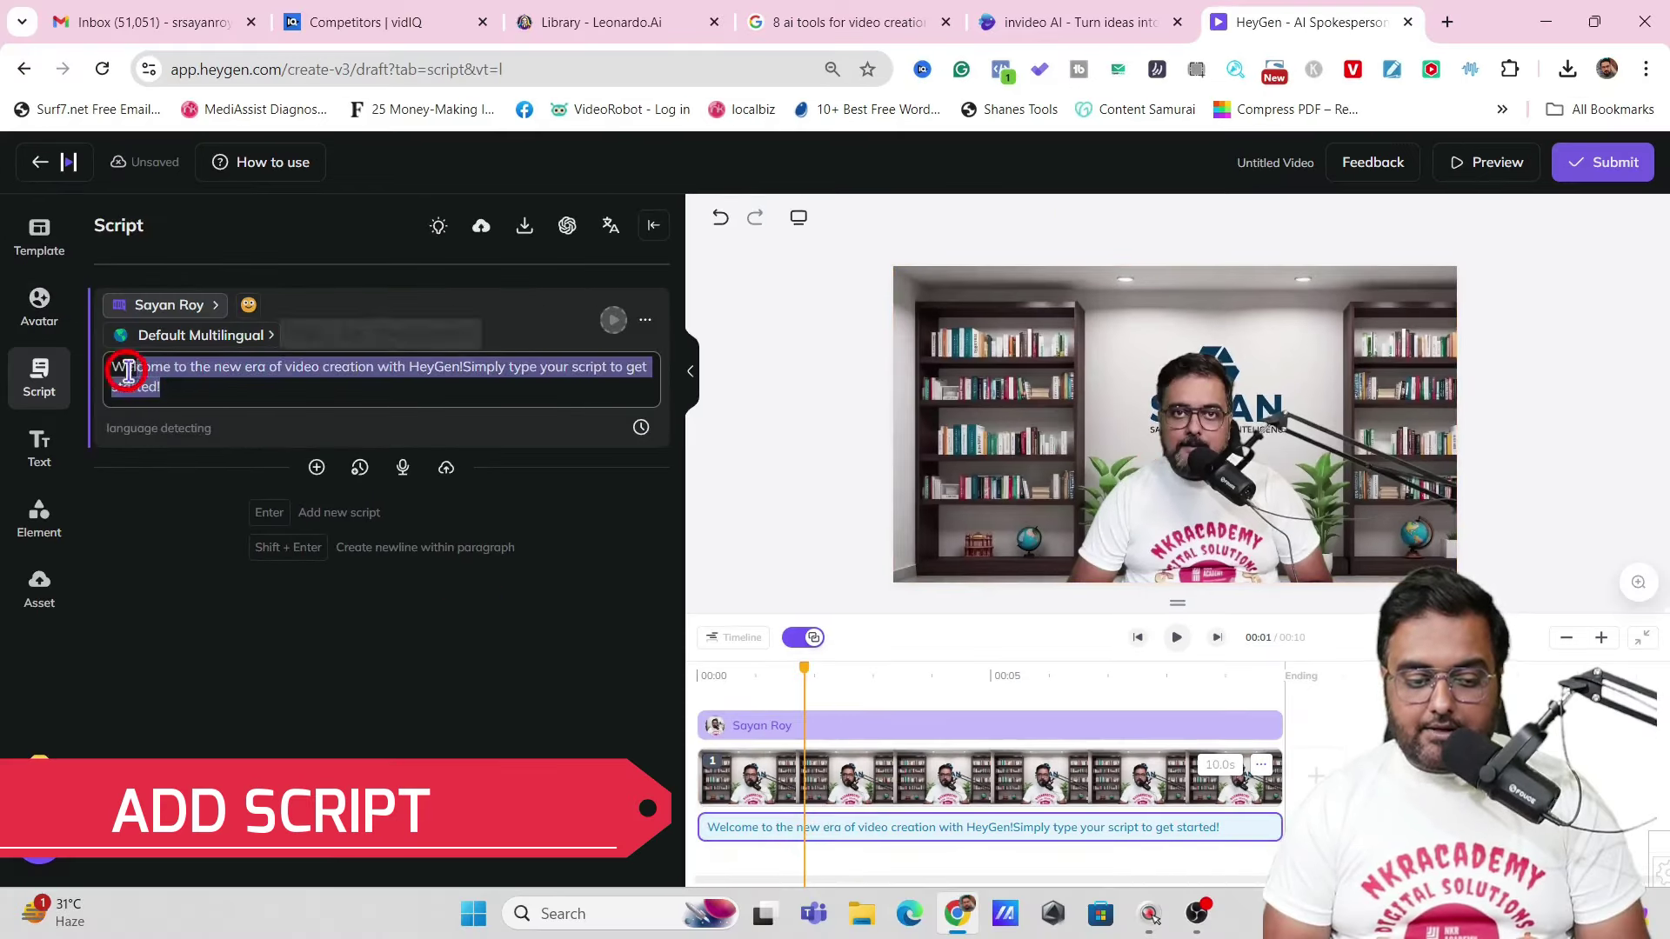
pyautogui.click(217, 307)
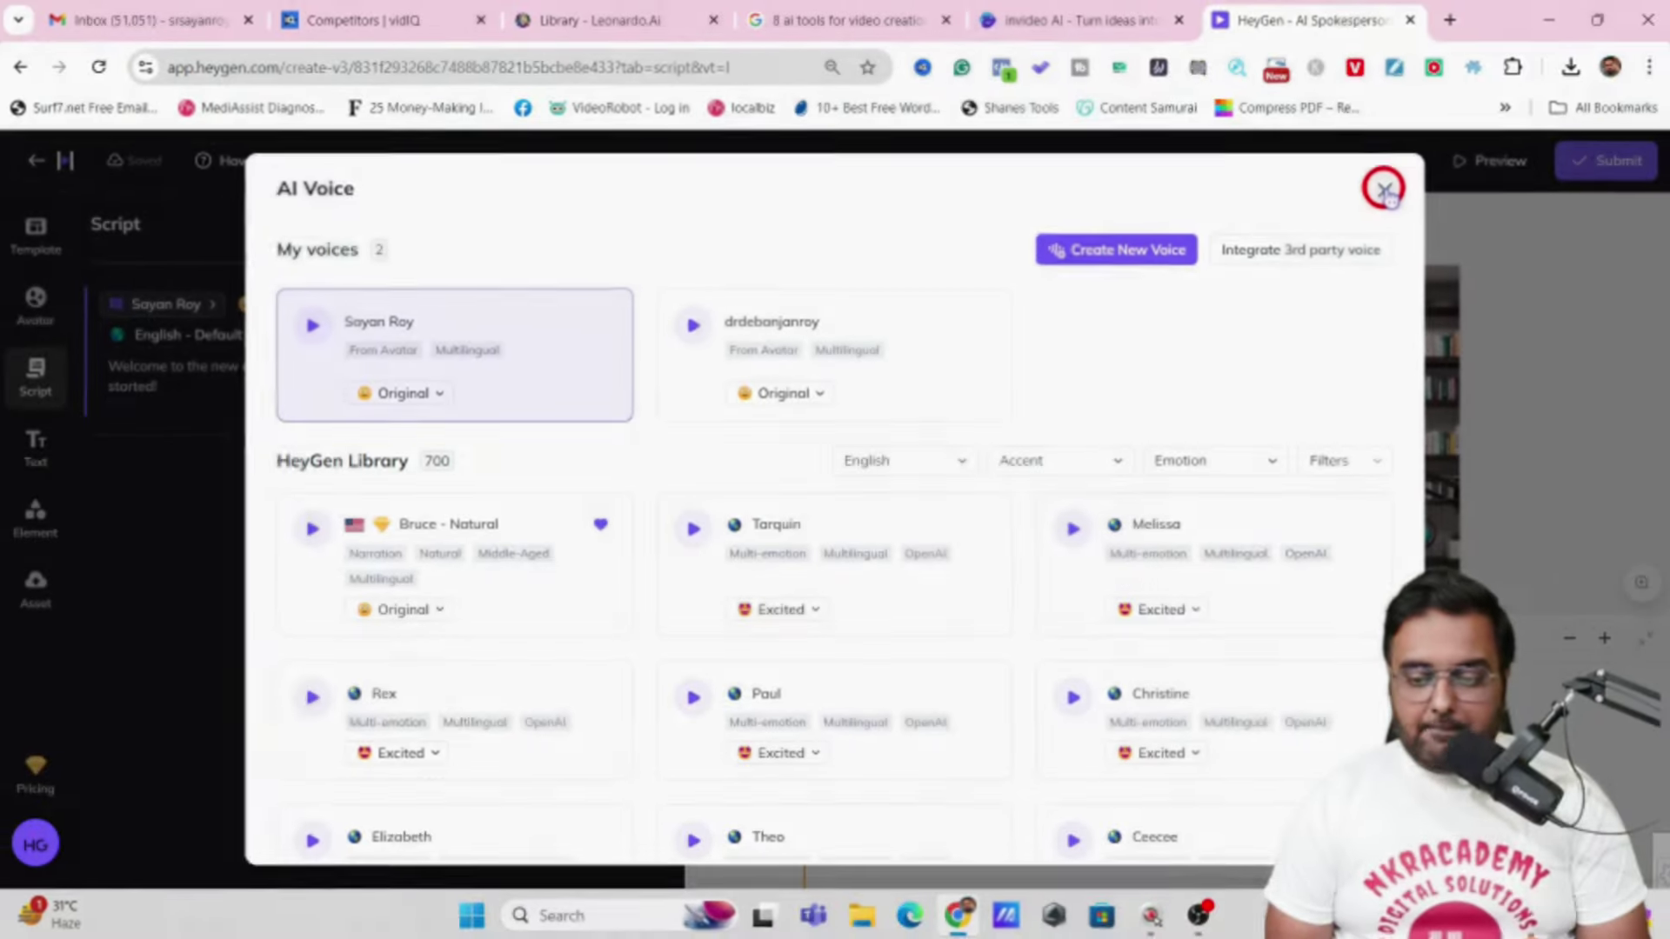
pyautogui.click(1383, 189)
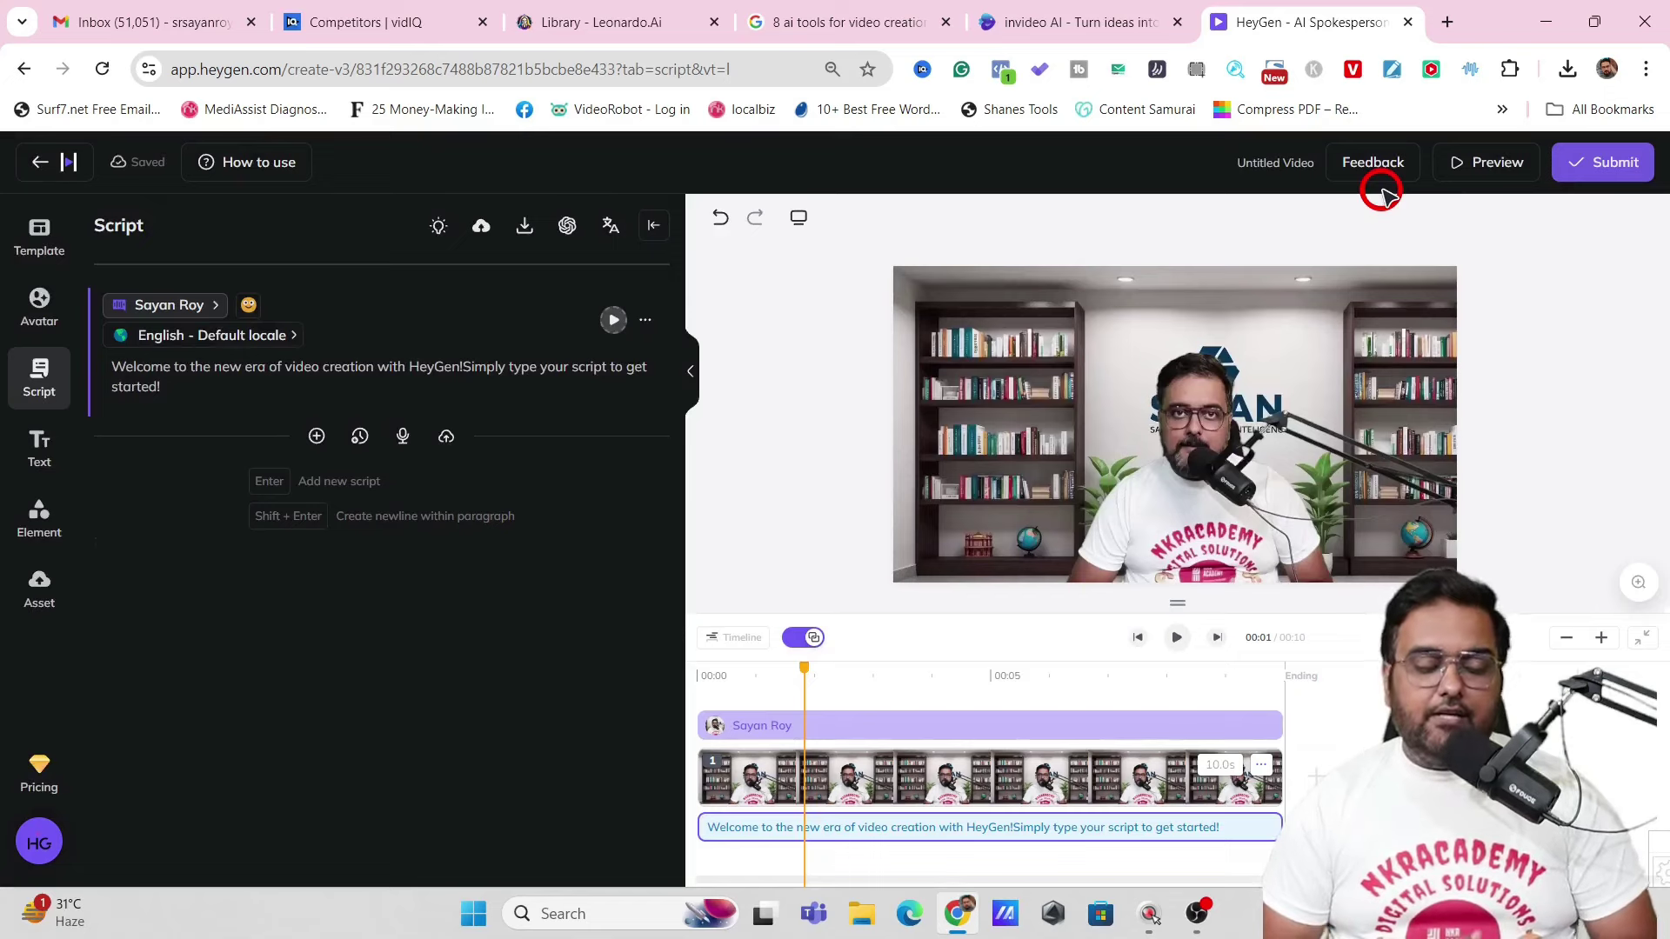
# Step: Leave the video editor and play the opening seconds of the iDigitalPreneur gateway presentation video from the projects
pyautogui.click(44, 165)
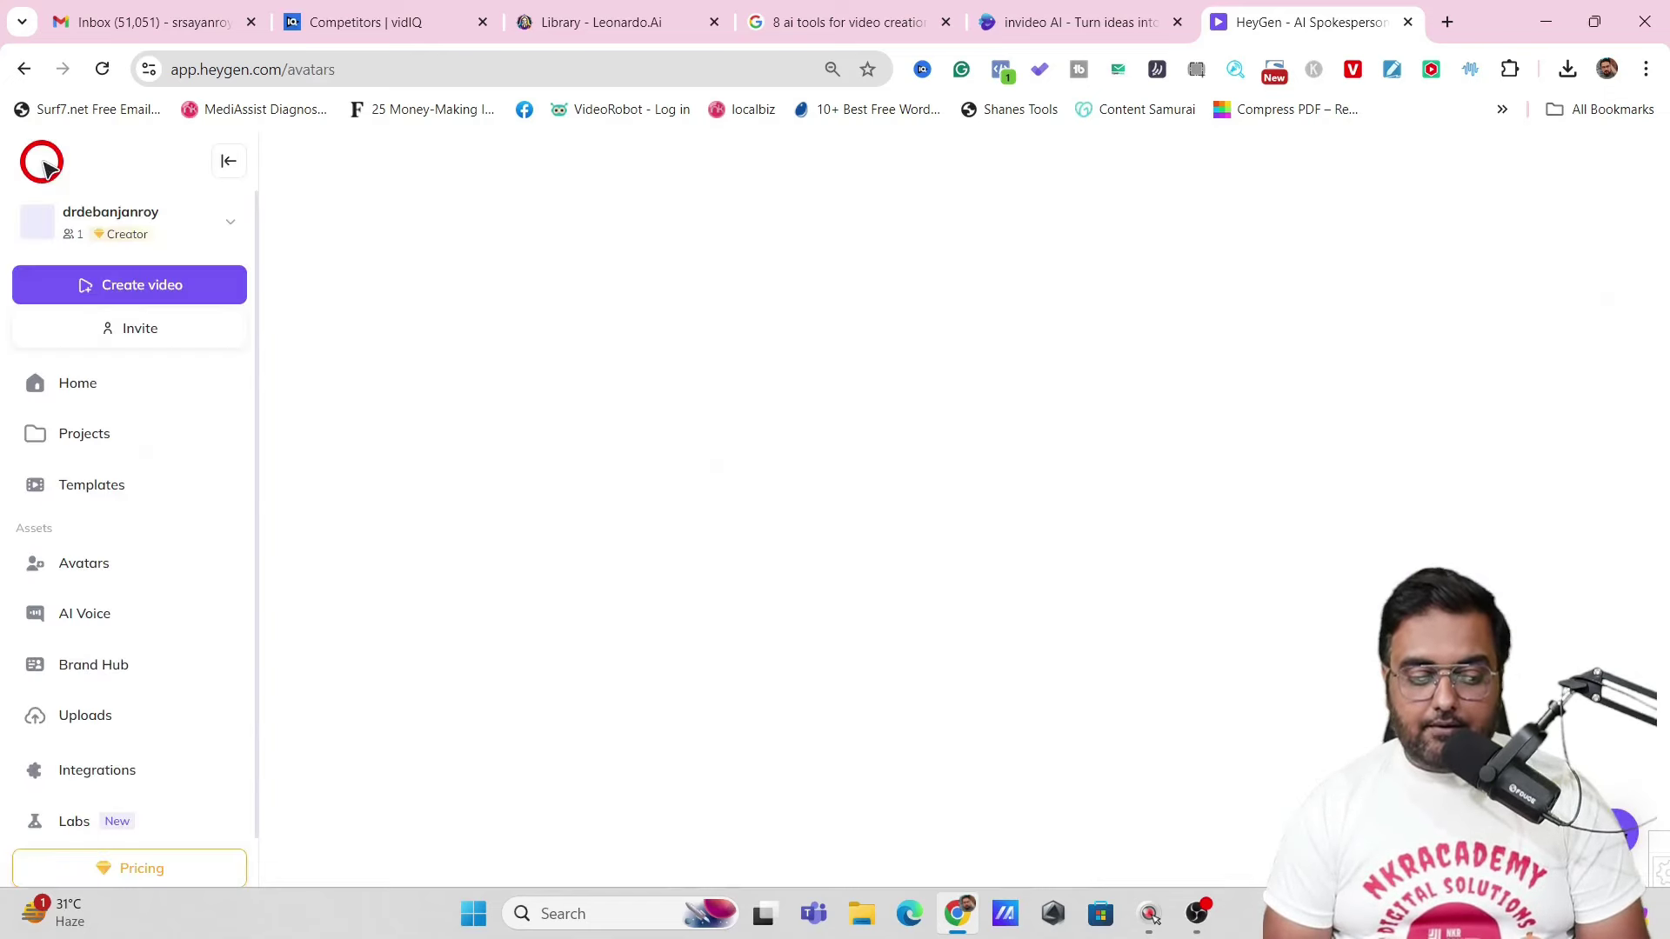
pyautogui.click(80, 438)
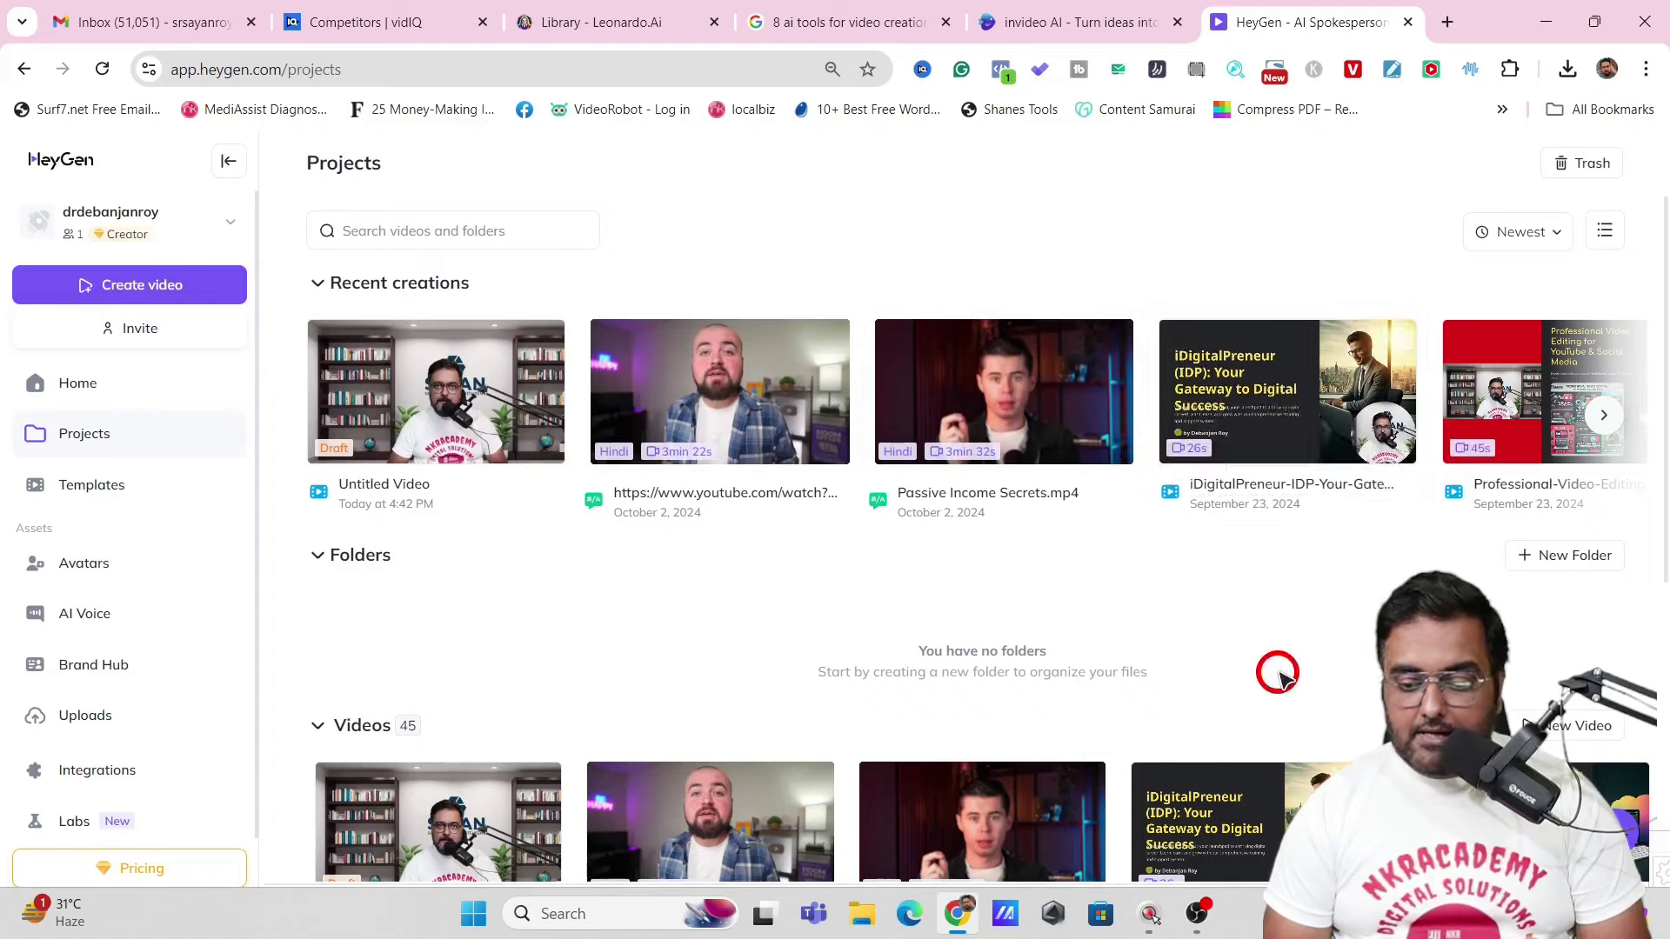
pyautogui.click(1308, 415)
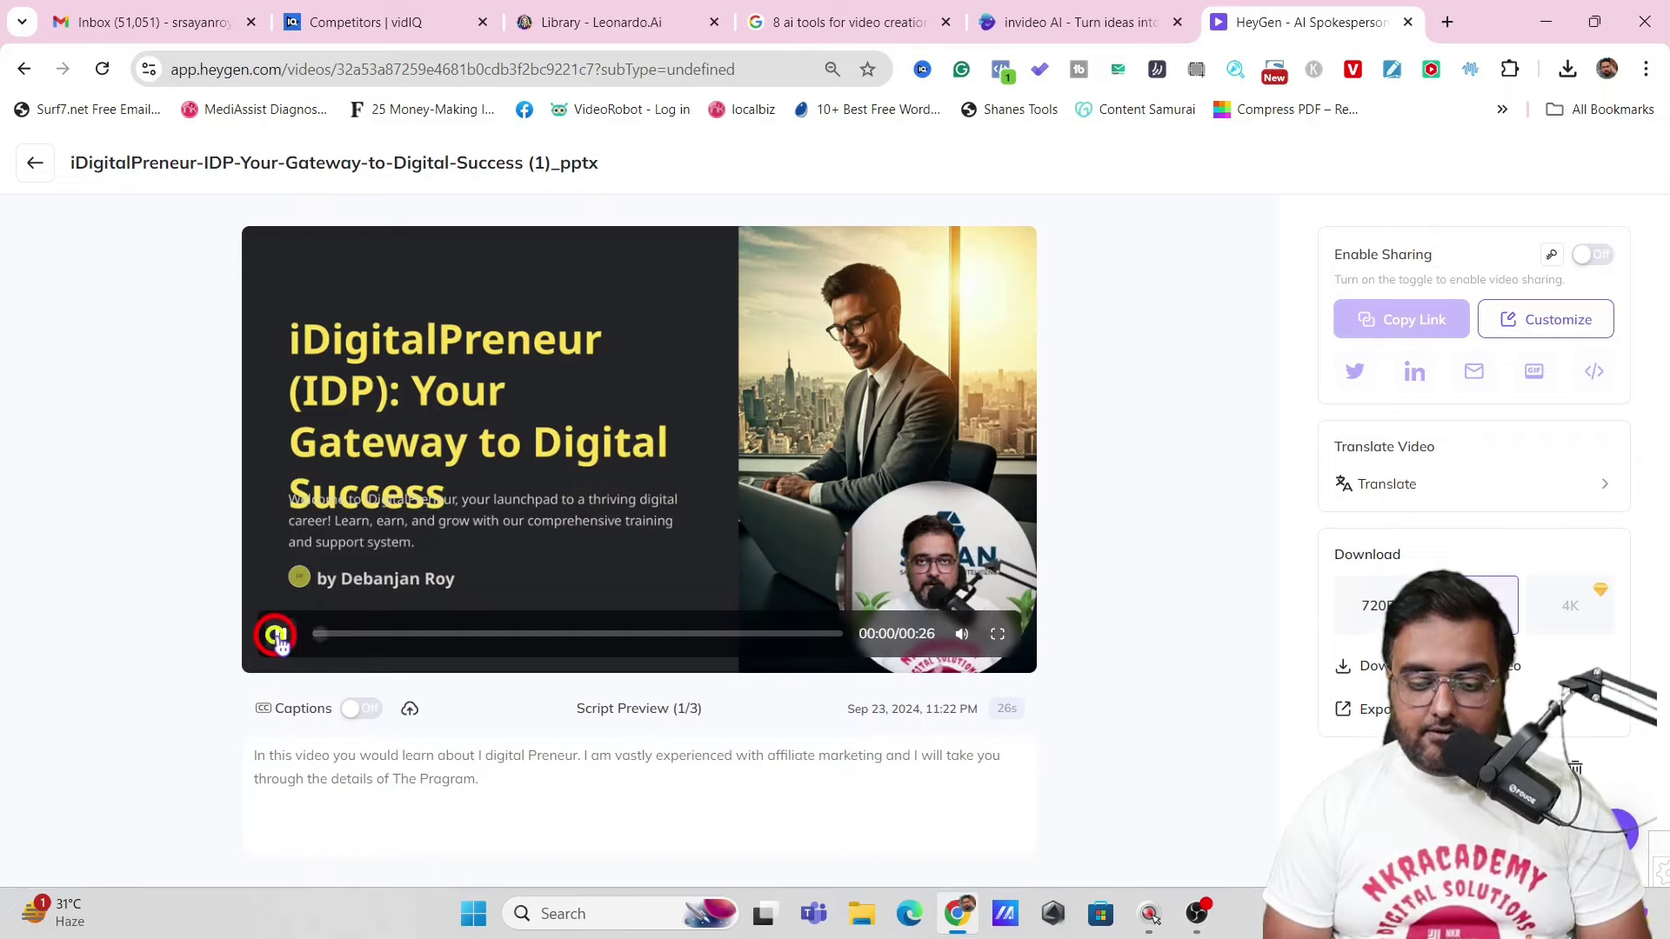
pyautogui.click(277, 636)
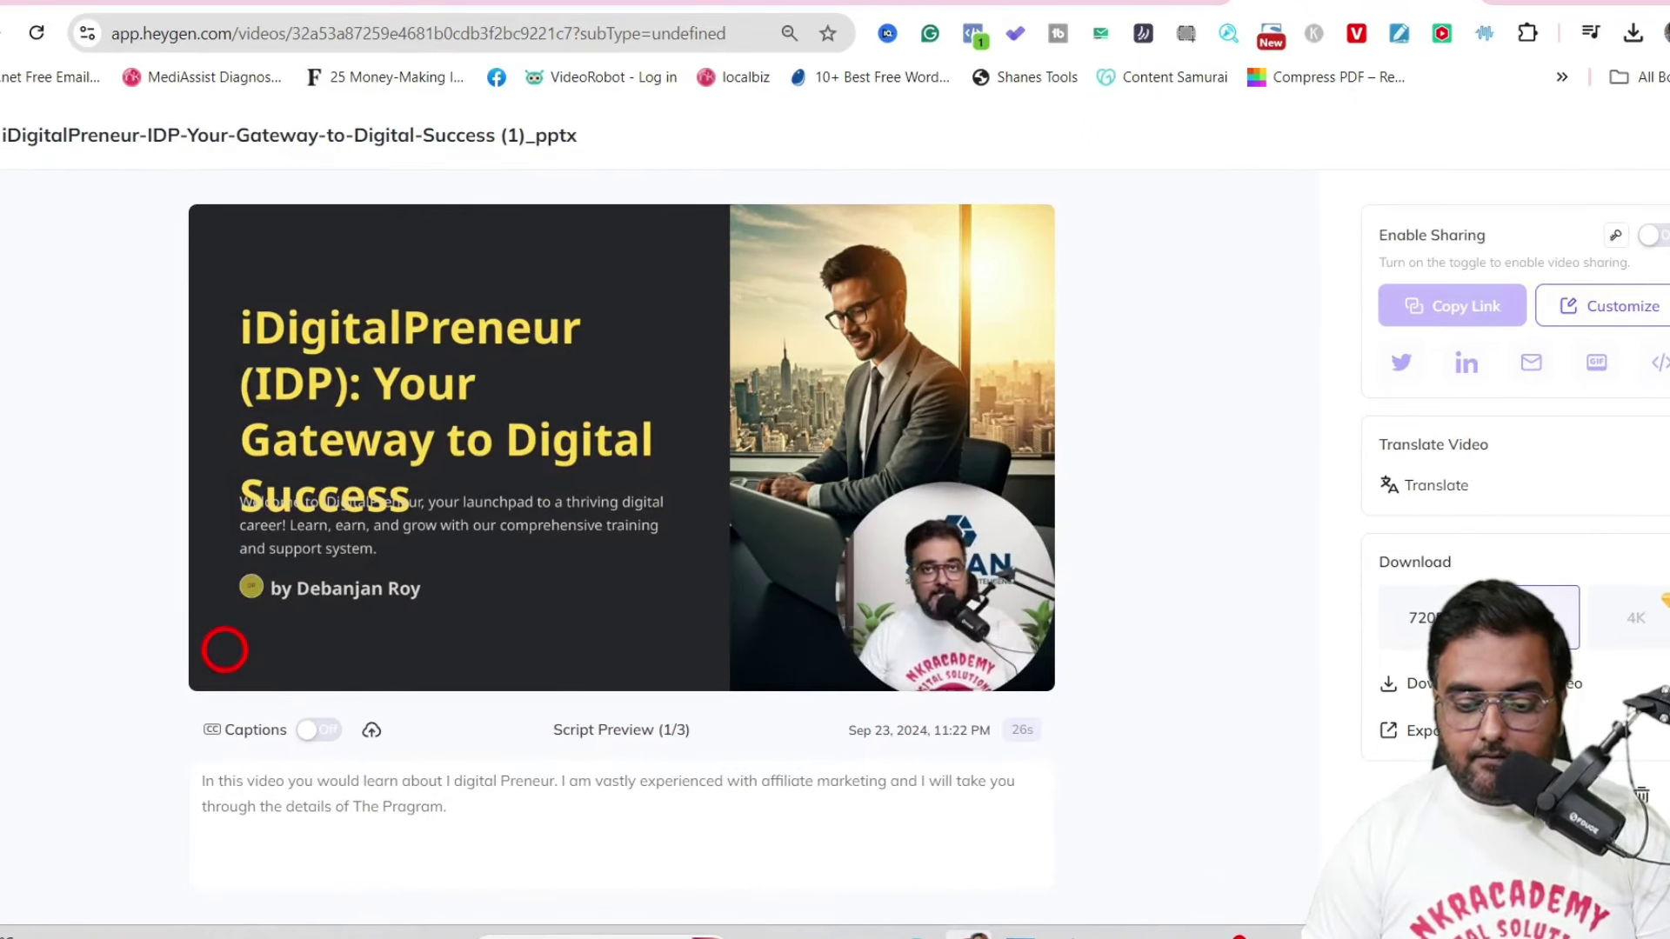
pyautogui.click(228, 648)
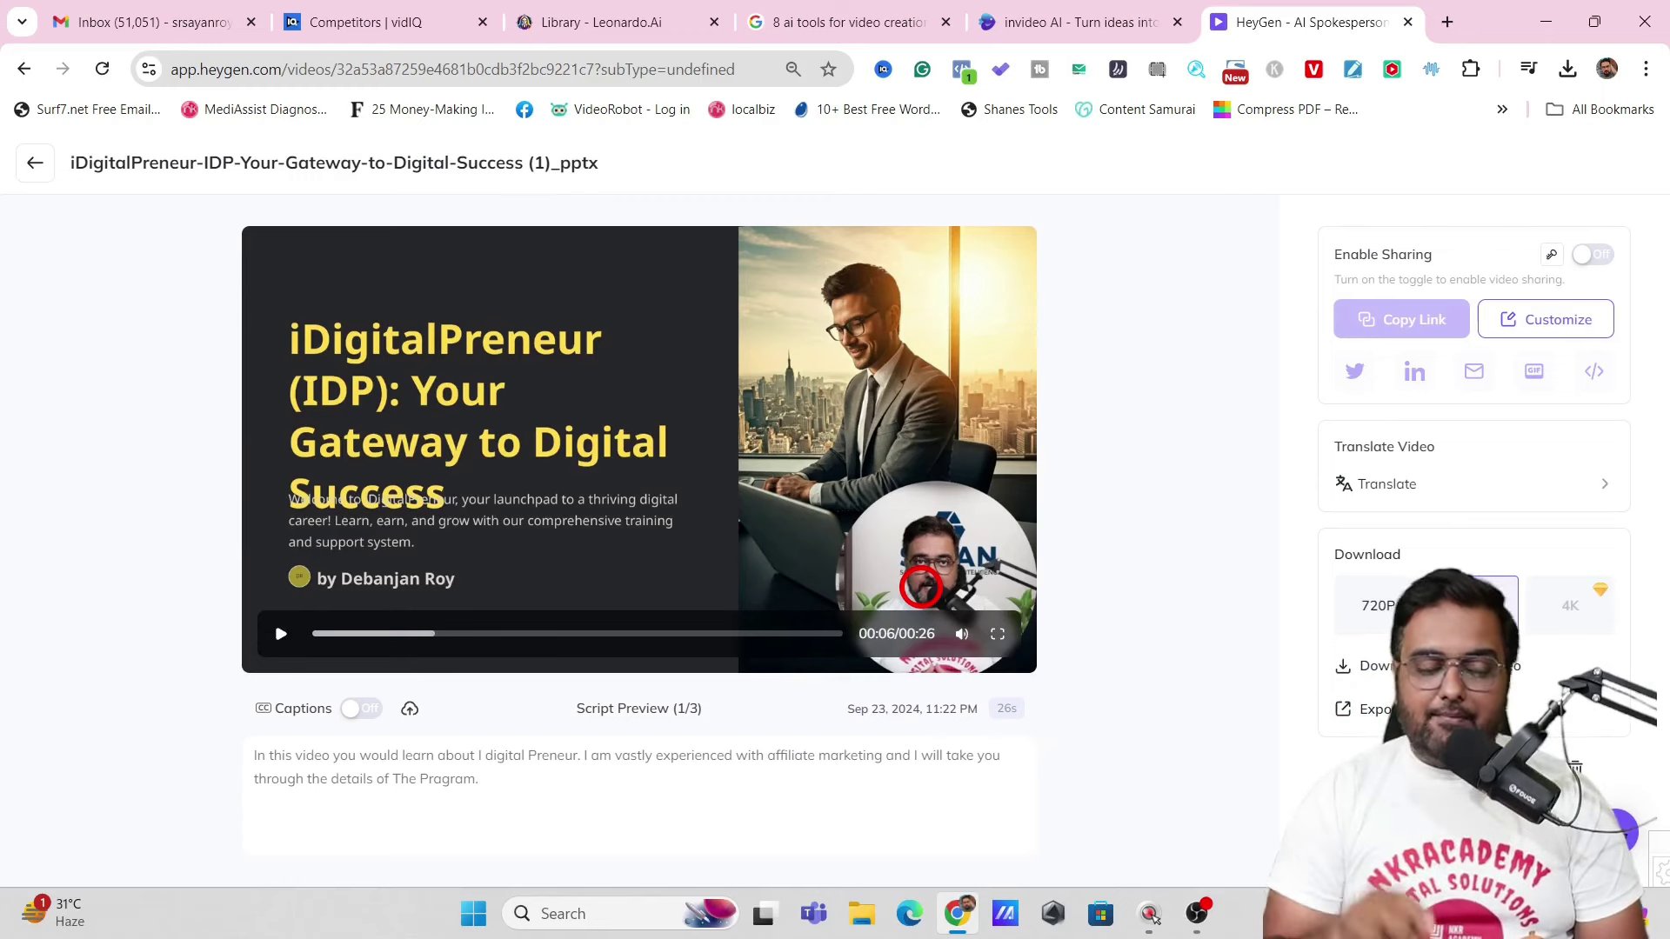
# Step: Return to the projects and play the opening seconds of the IDP - PPT avatar video
pyautogui.click(34, 182)
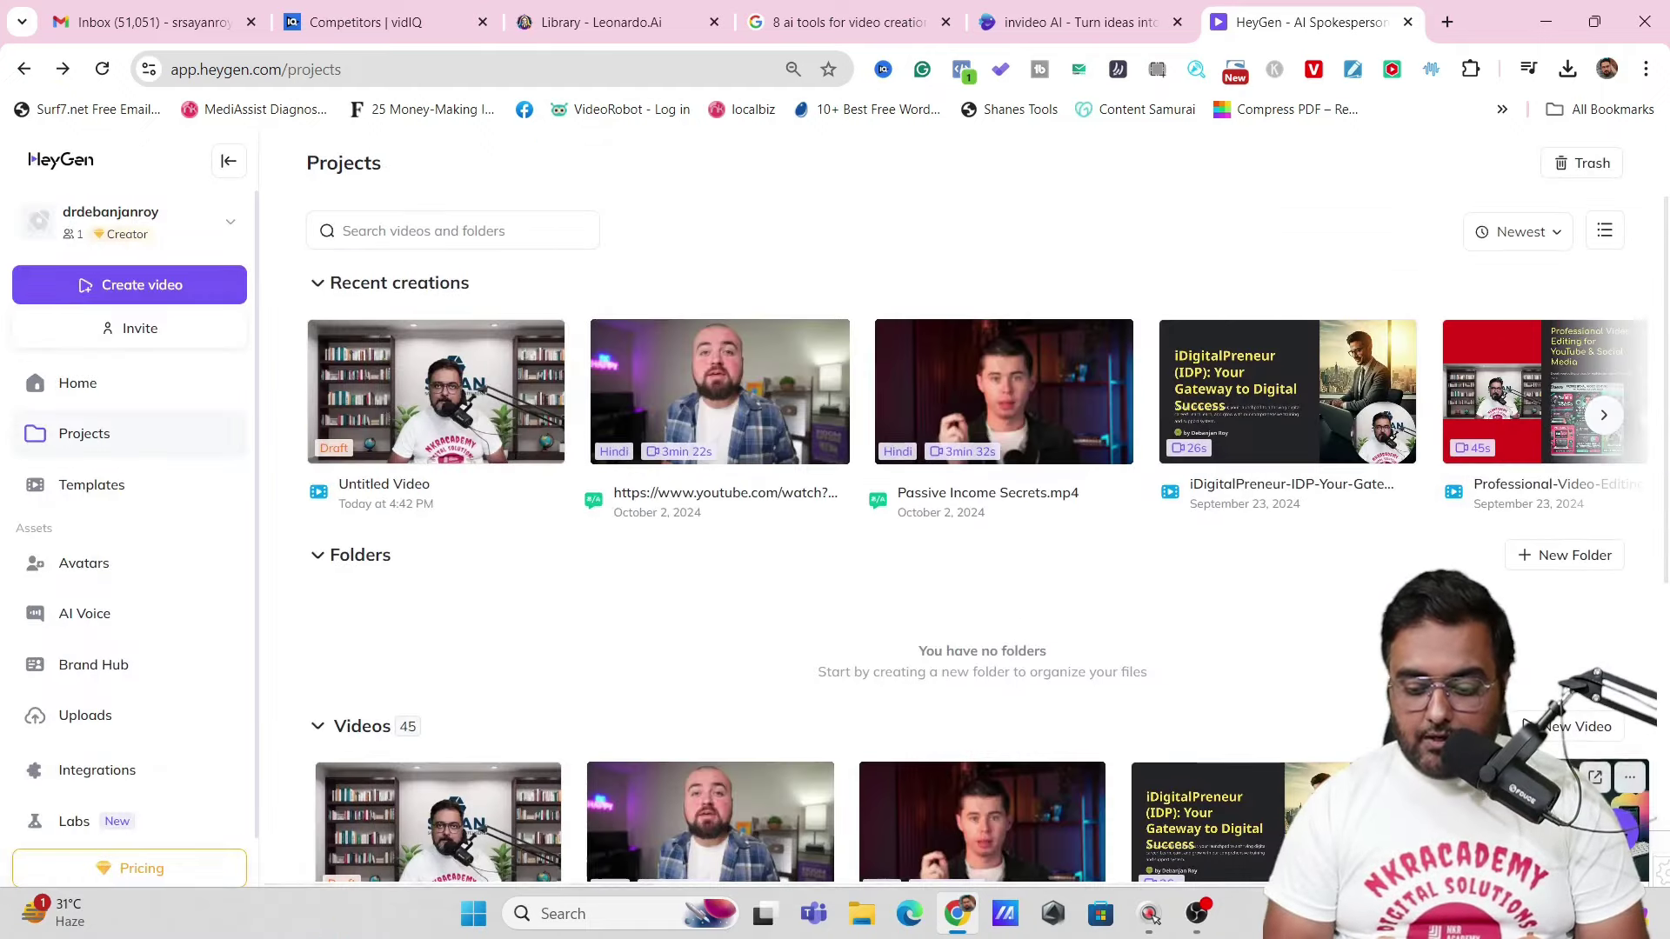
pyautogui.scroll(-6, 435, 713)
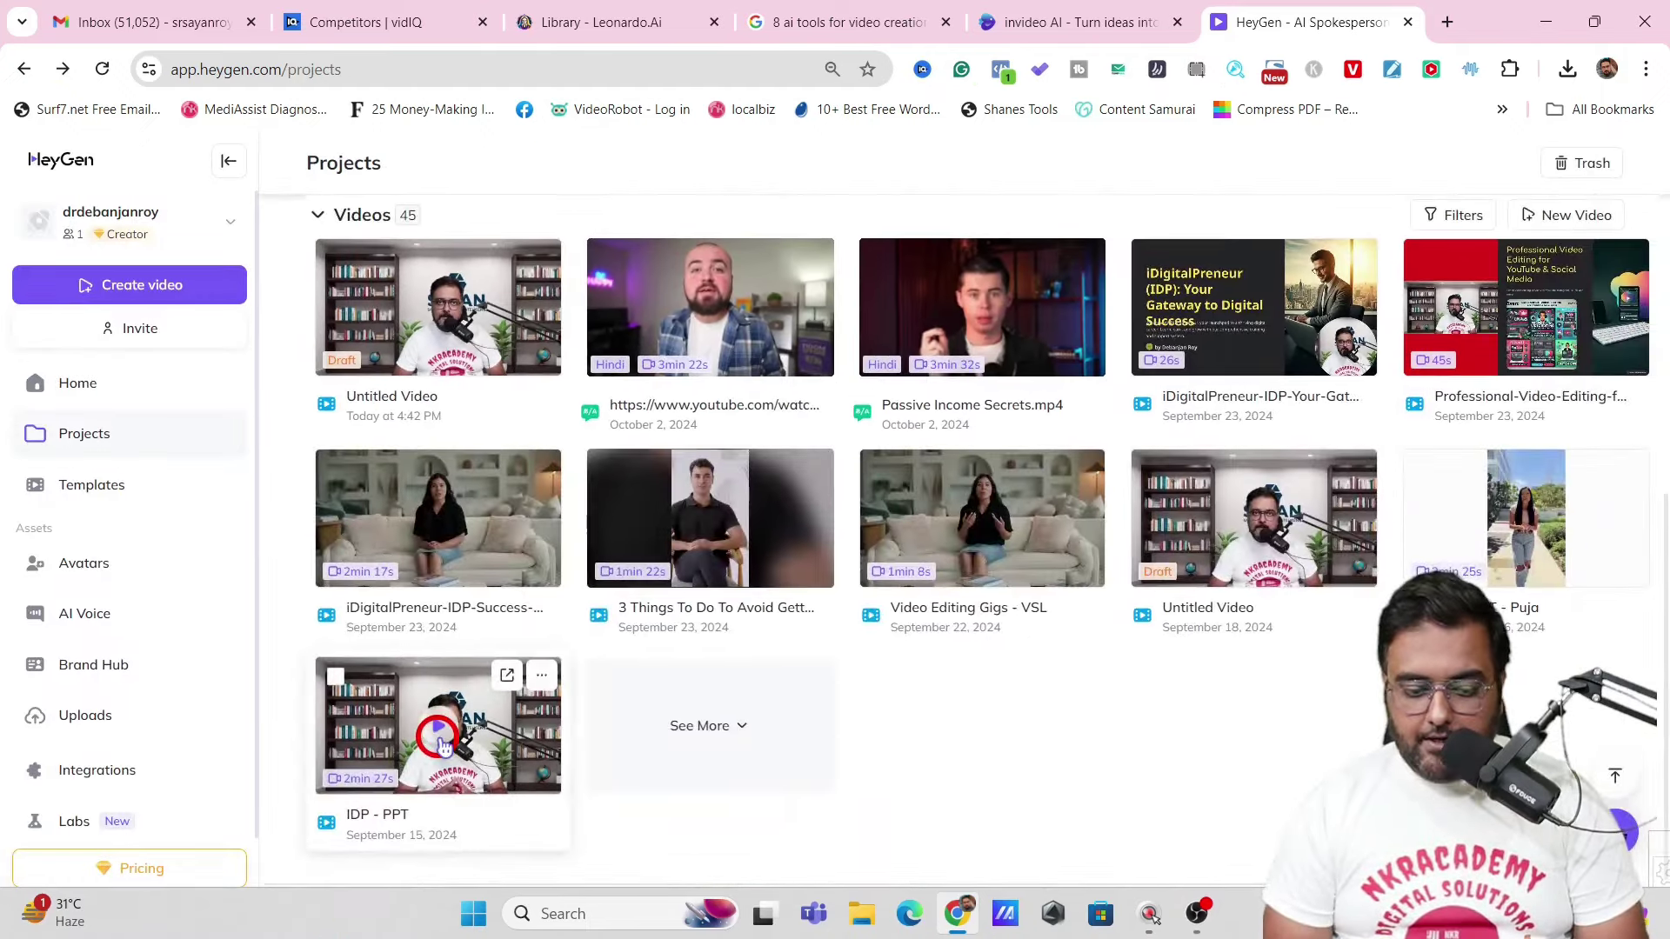
pyautogui.click(439, 744)
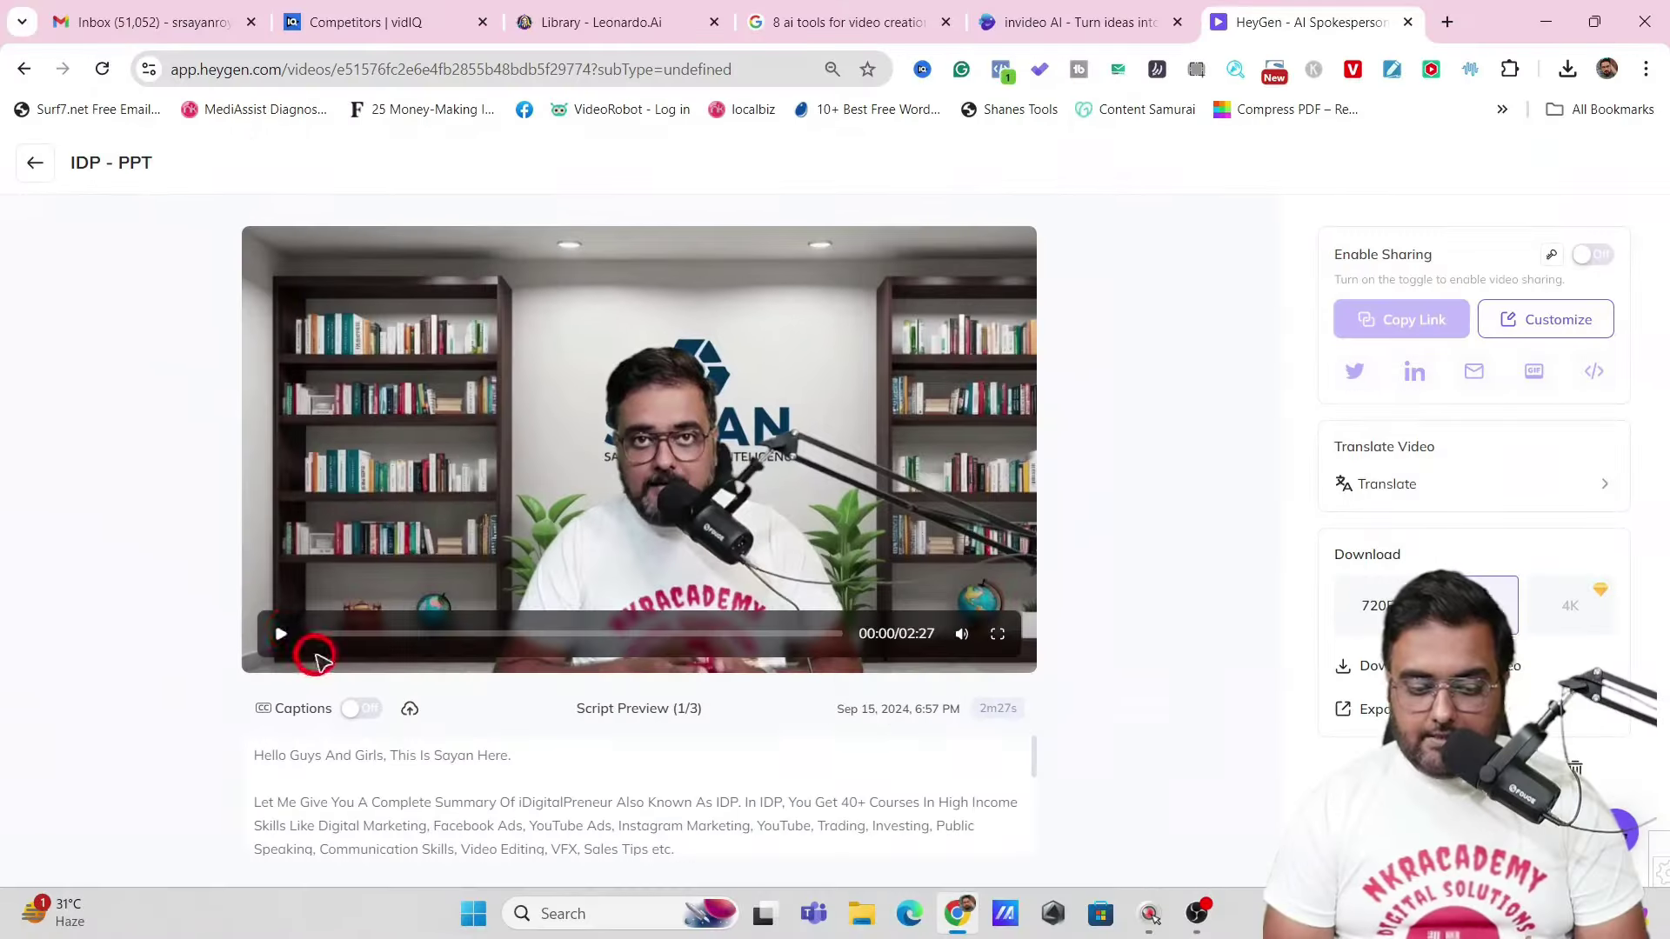
pyautogui.click(282, 634)
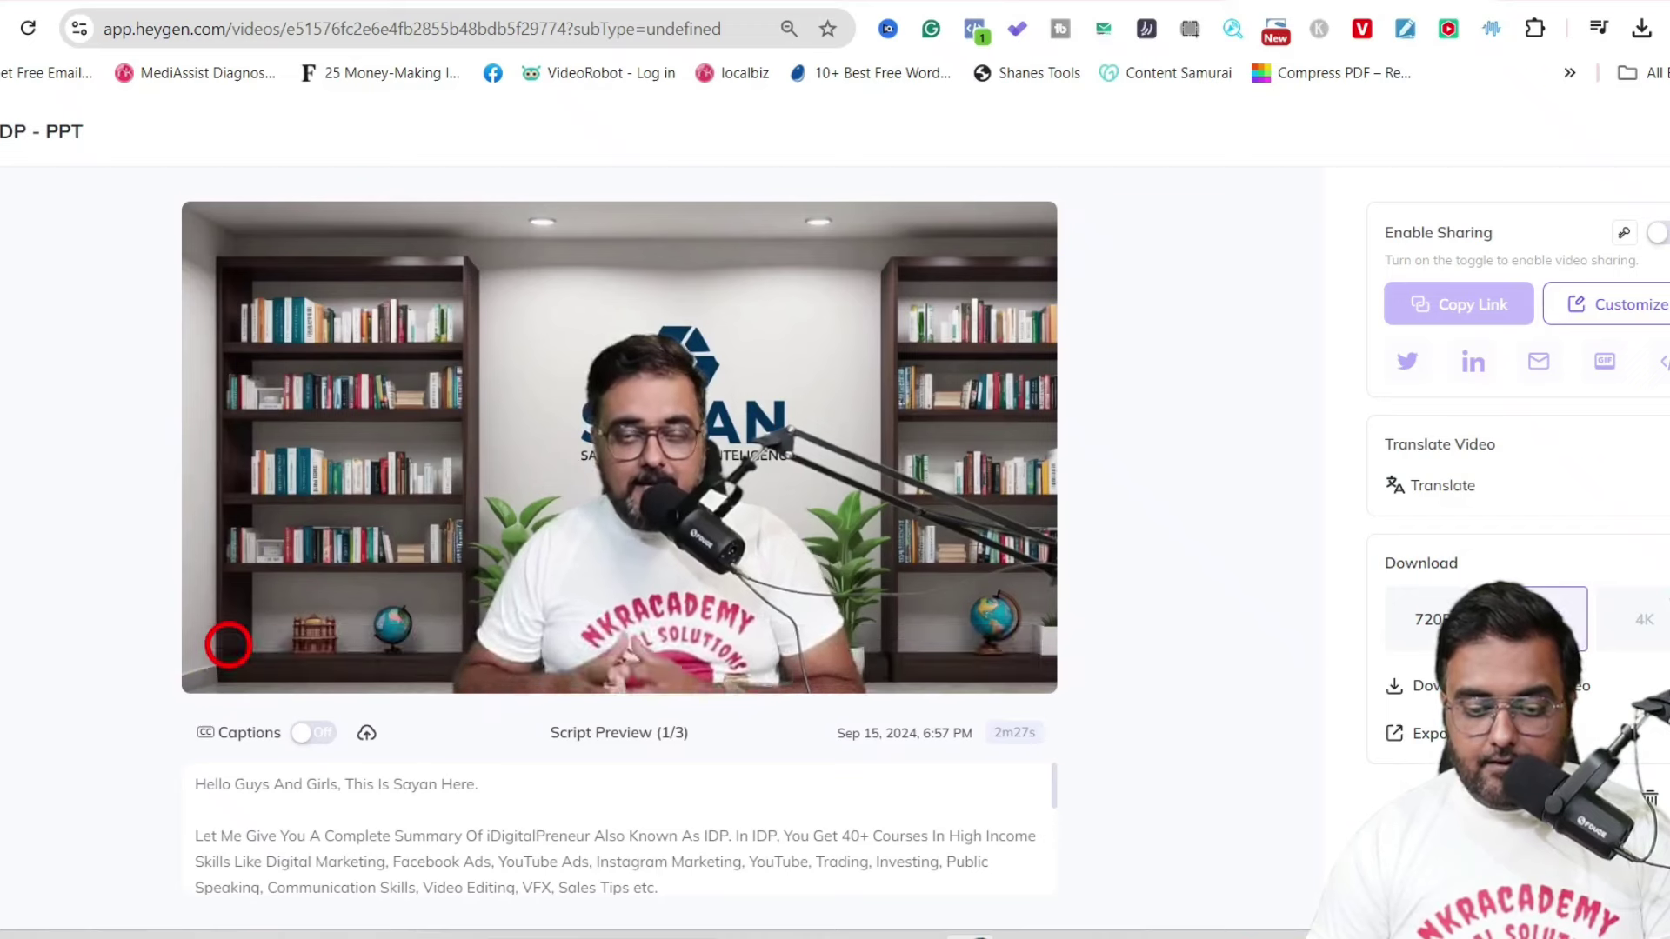
pyautogui.click(219, 650)
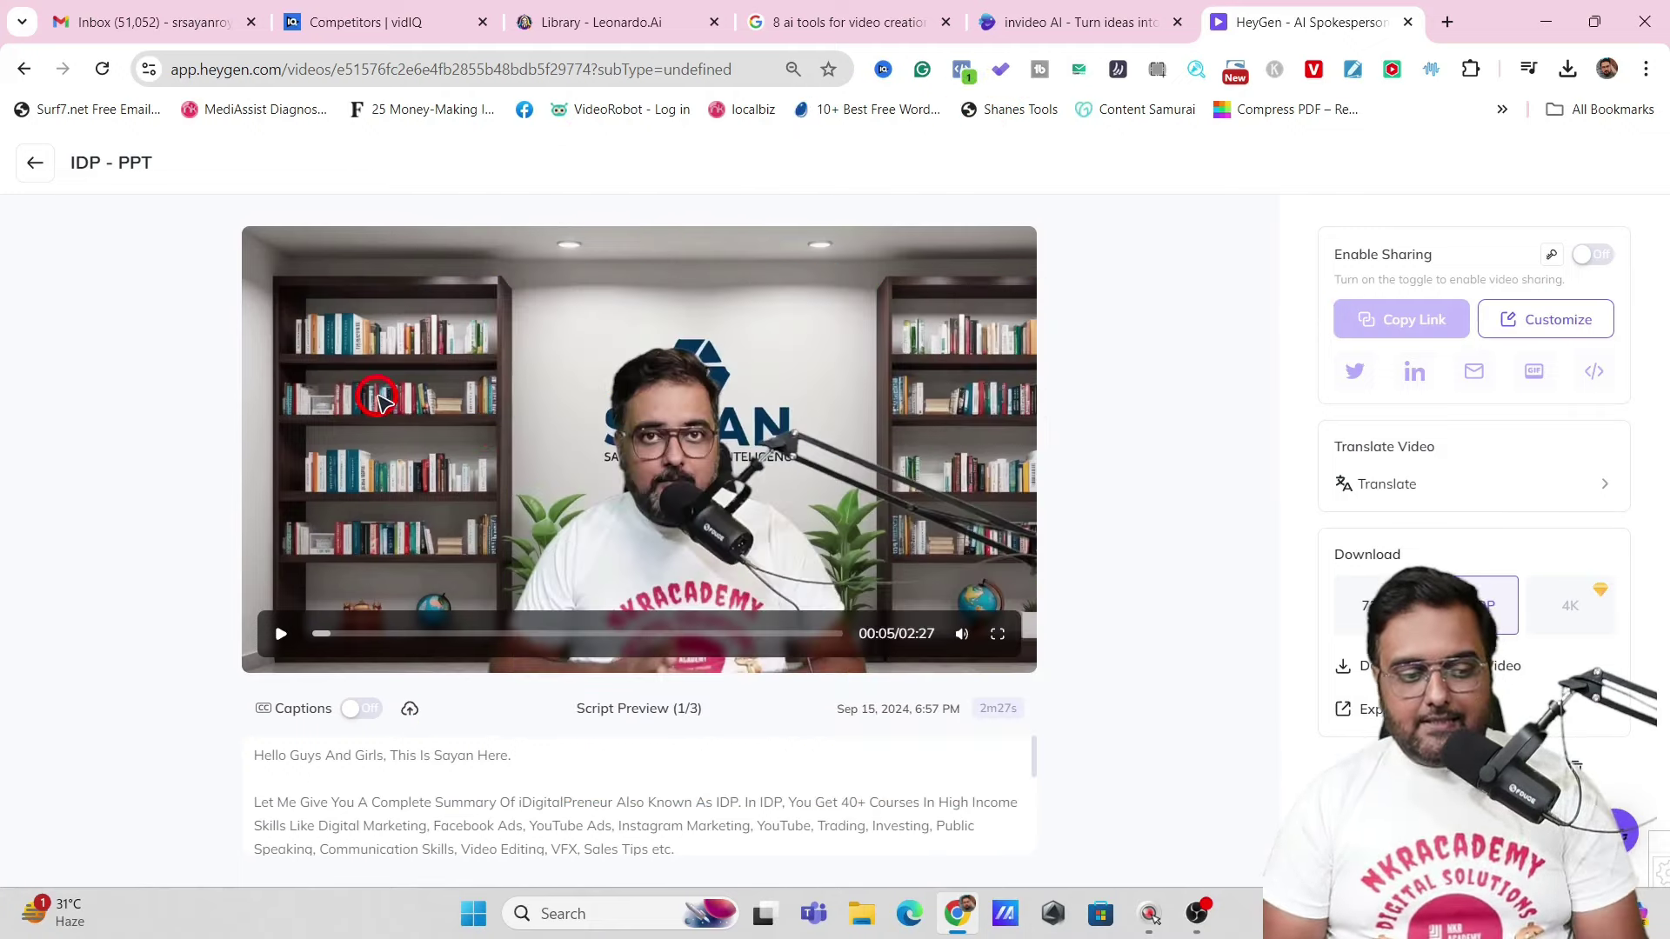
# Step: Return to the projects and play the opening seconds of the Video Editing Gigs - VSL video
pyautogui.click(48, 164)
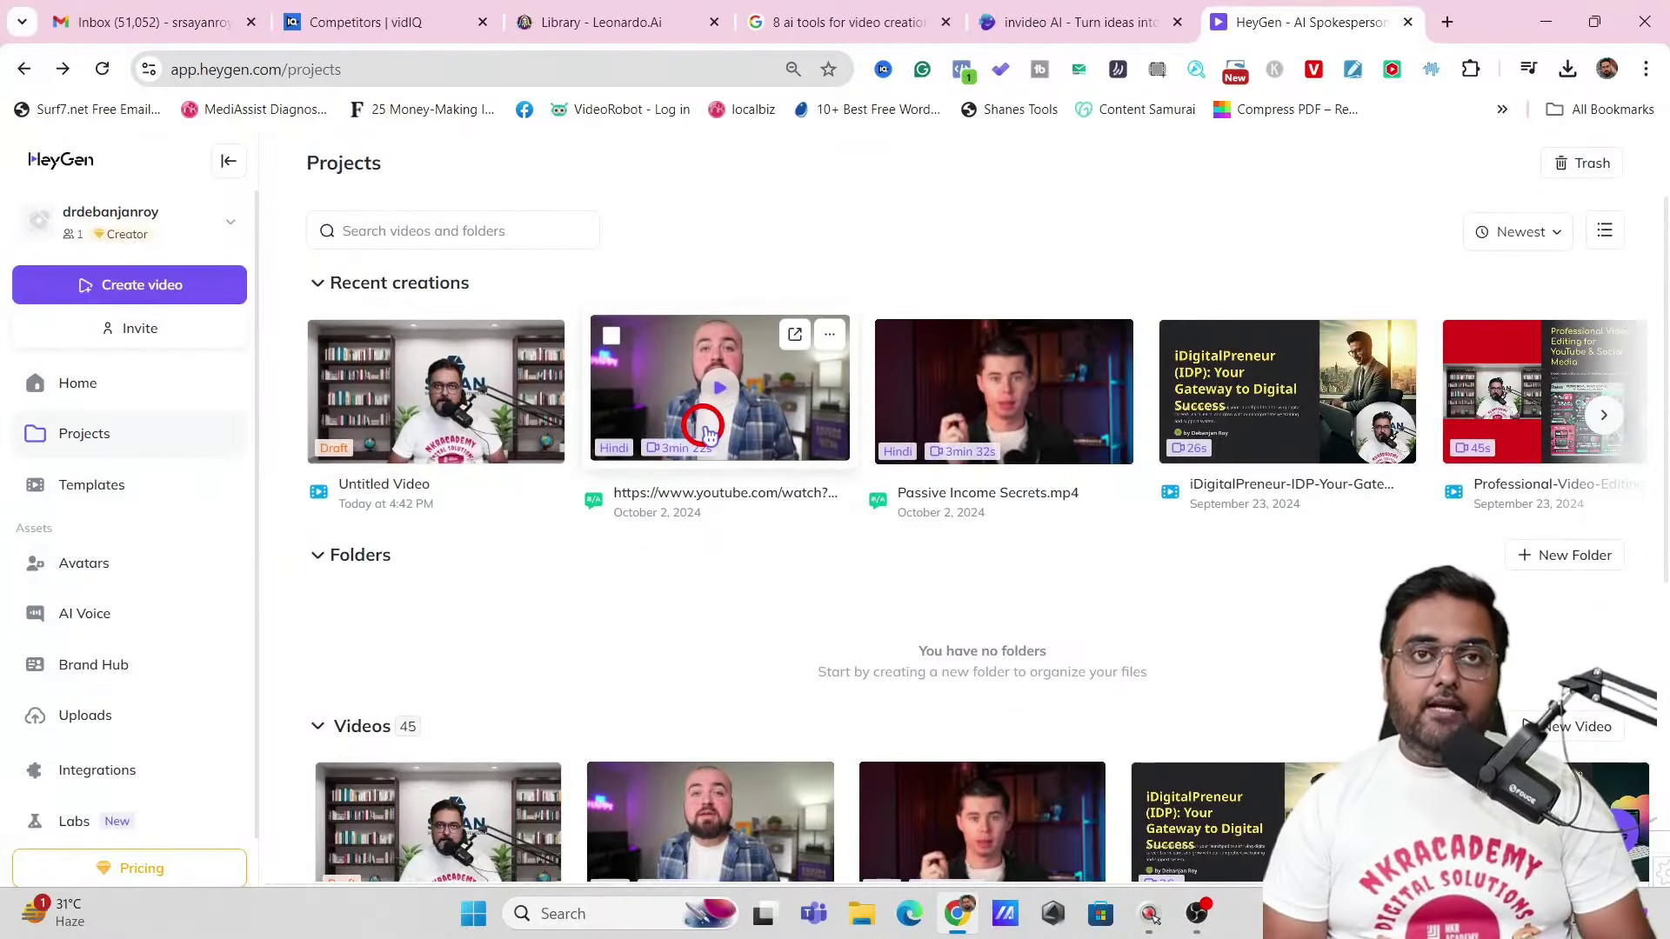
pyautogui.moveTo(1661, 329); pyautogui.dragTo(1661, 537)
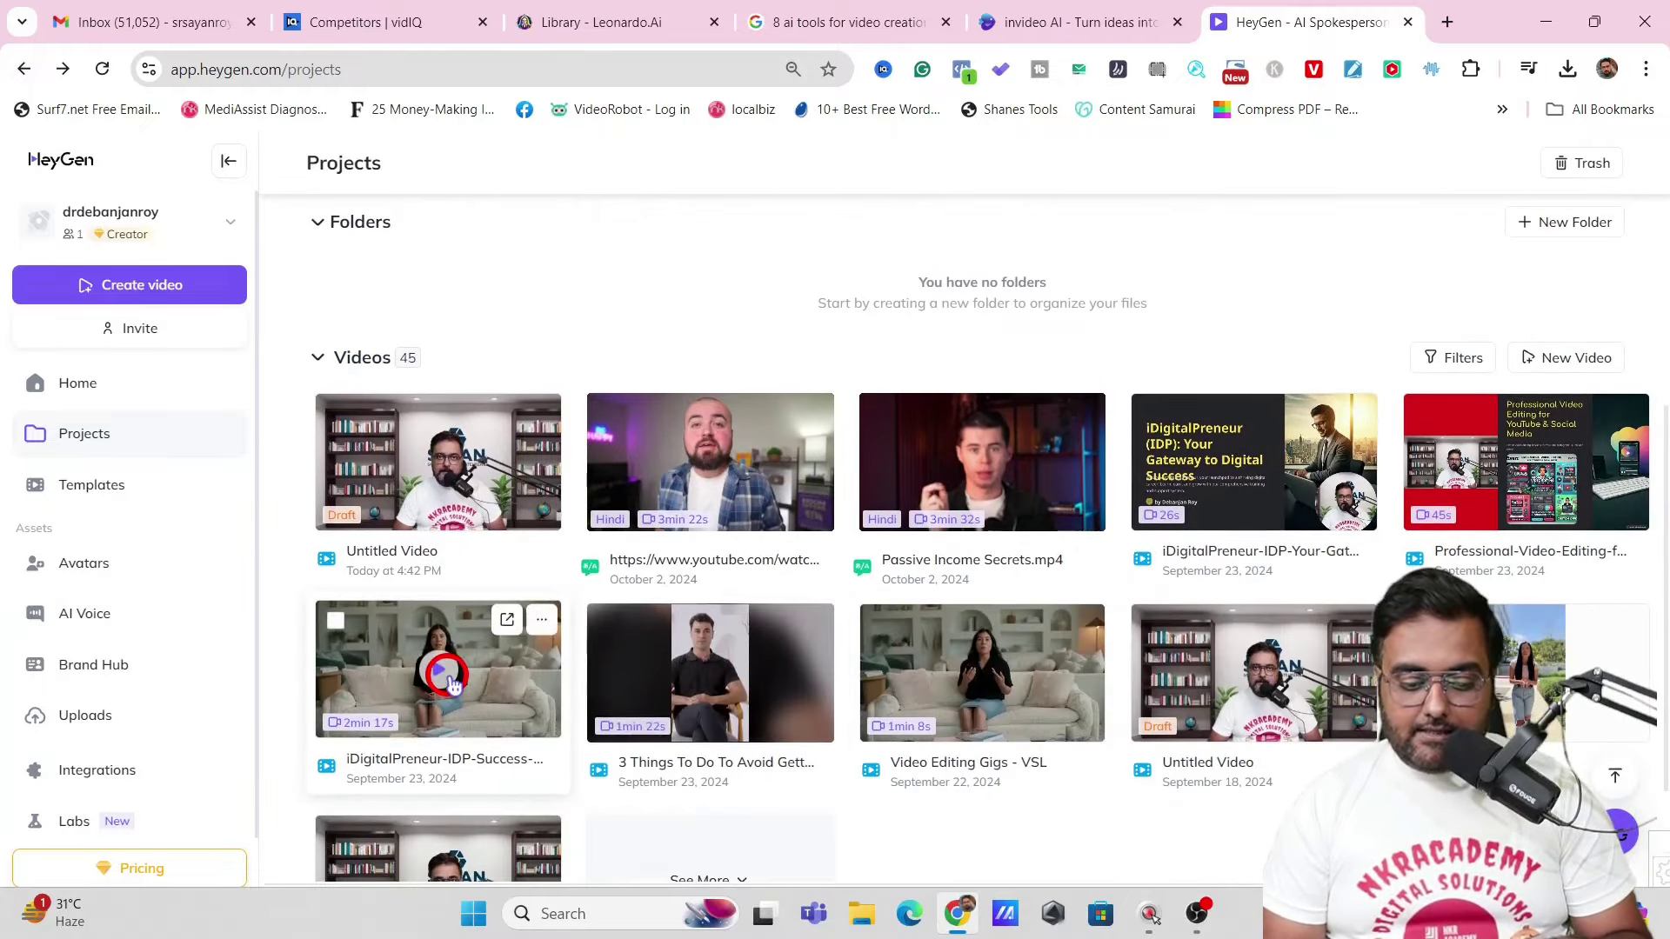
pyautogui.click(1017, 670)
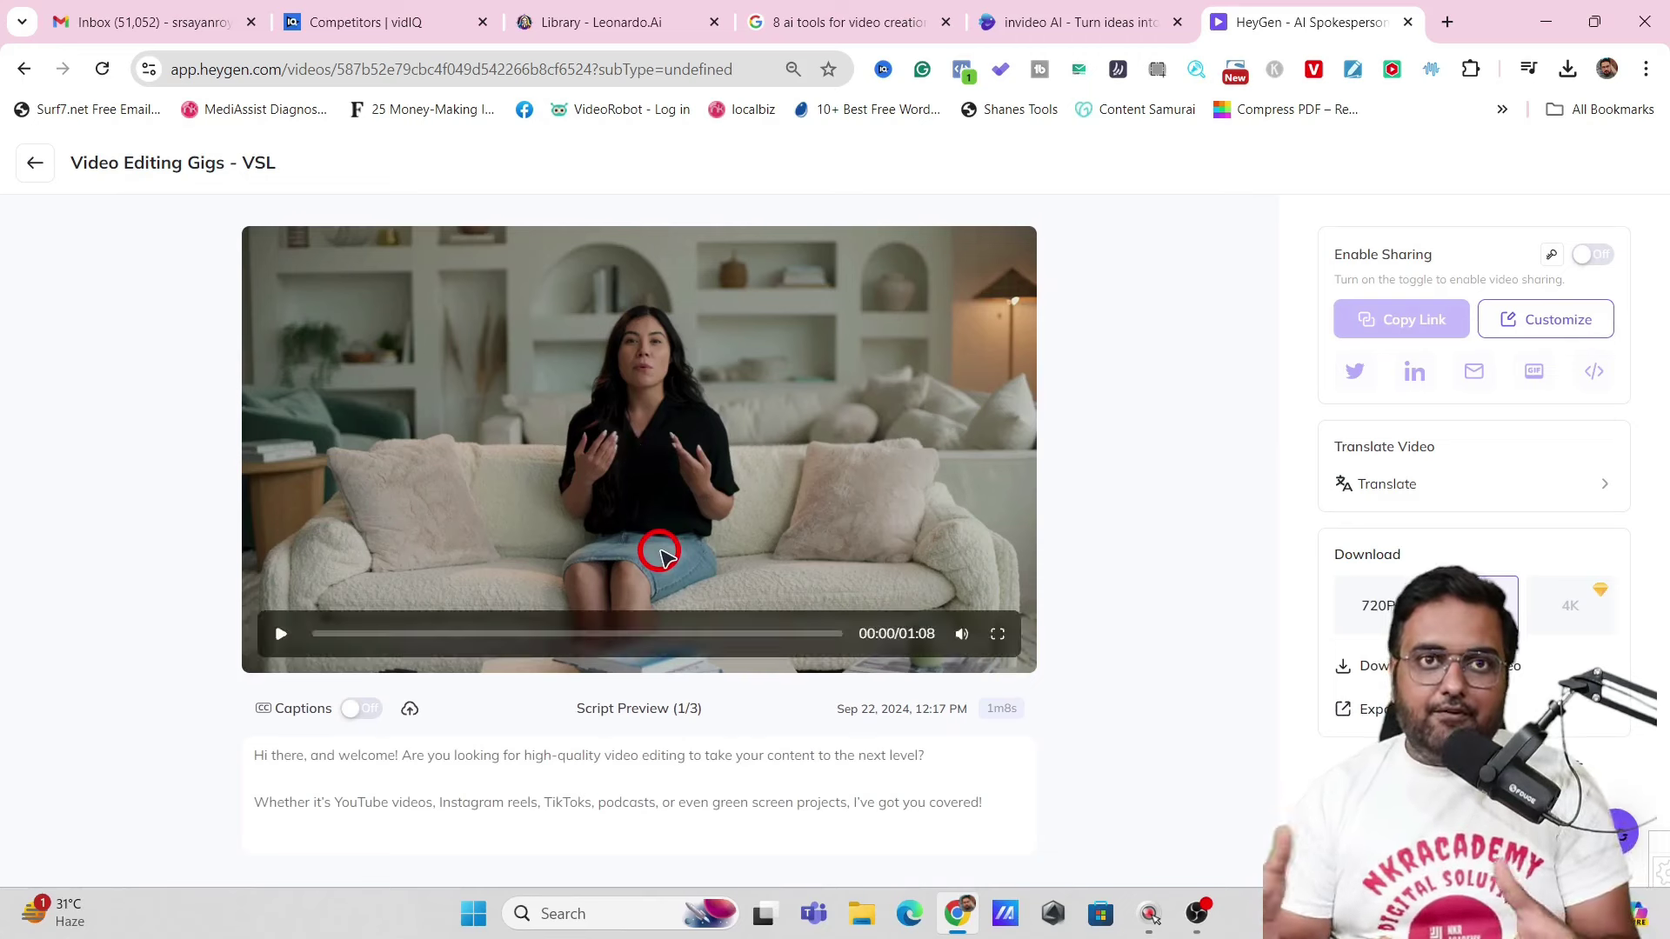
pyautogui.click(281, 633)
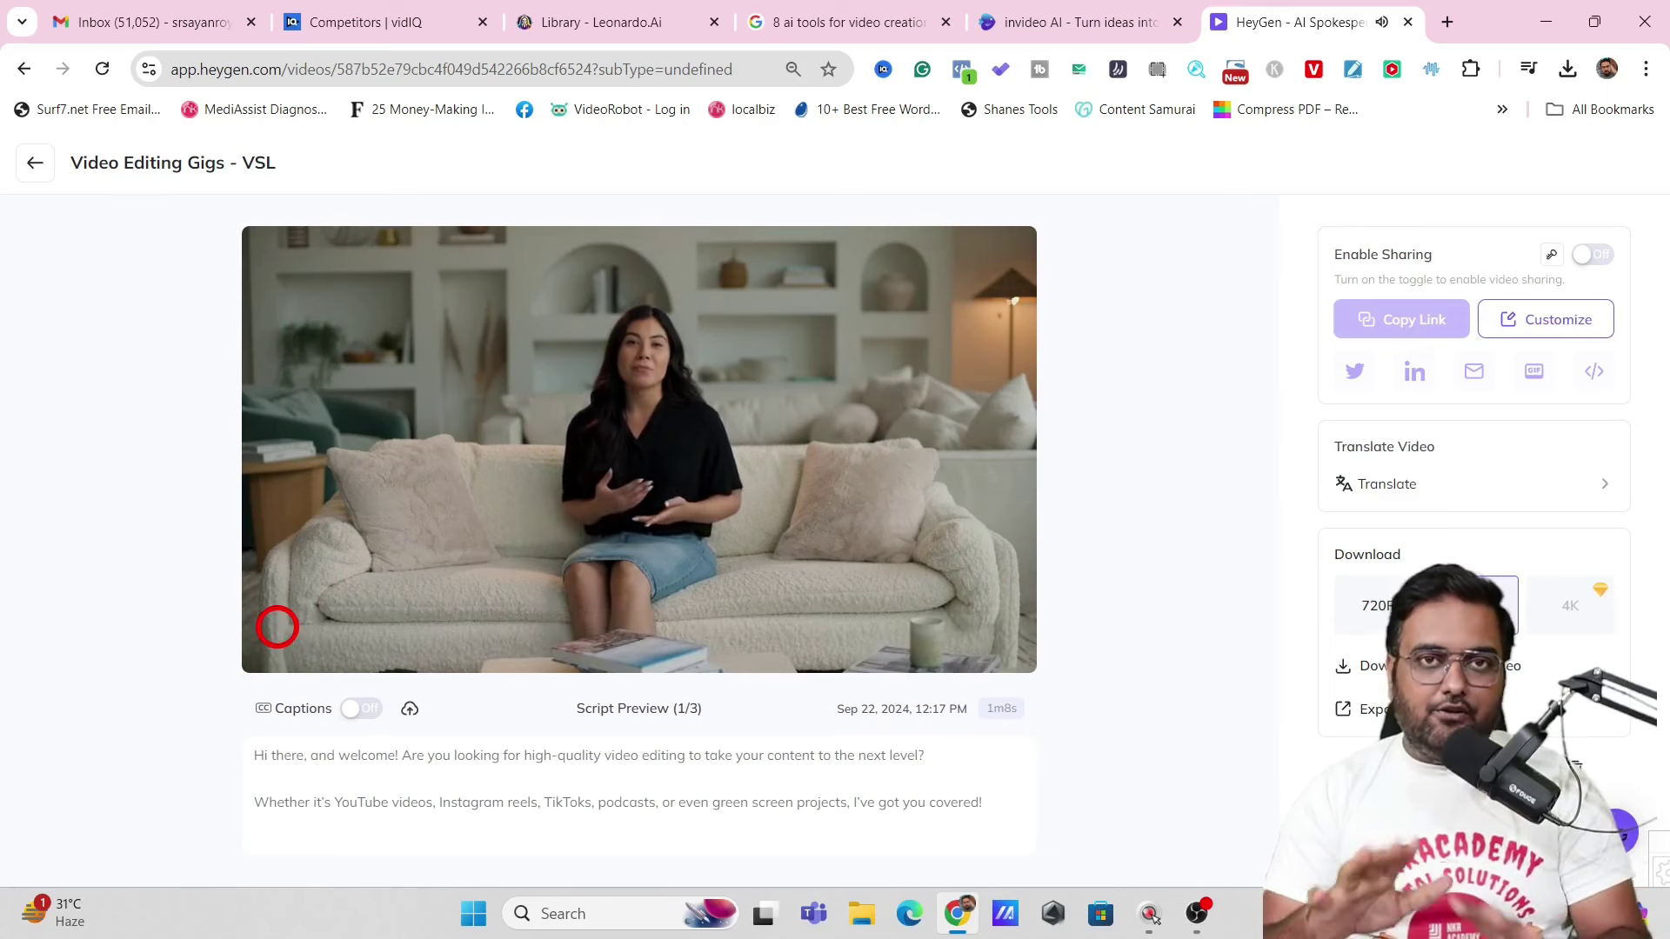
pyautogui.click(275, 645)
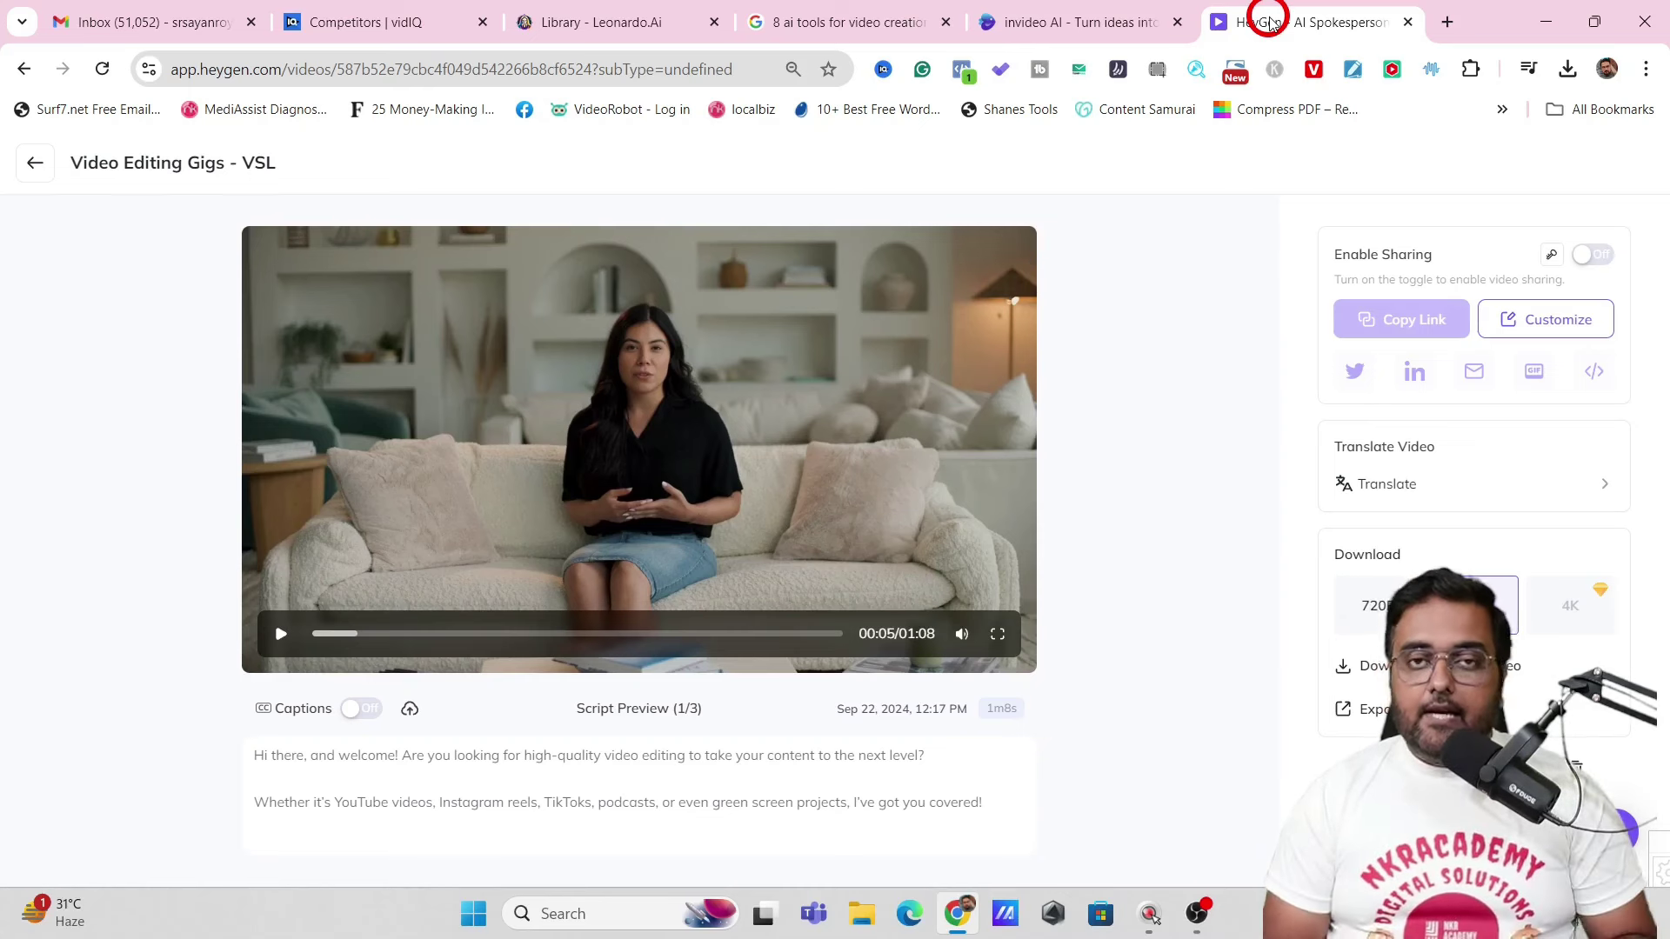
# Step: Leave the video and open the URL to Video tool from HeyGen Labs
pyautogui.click(32, 162)
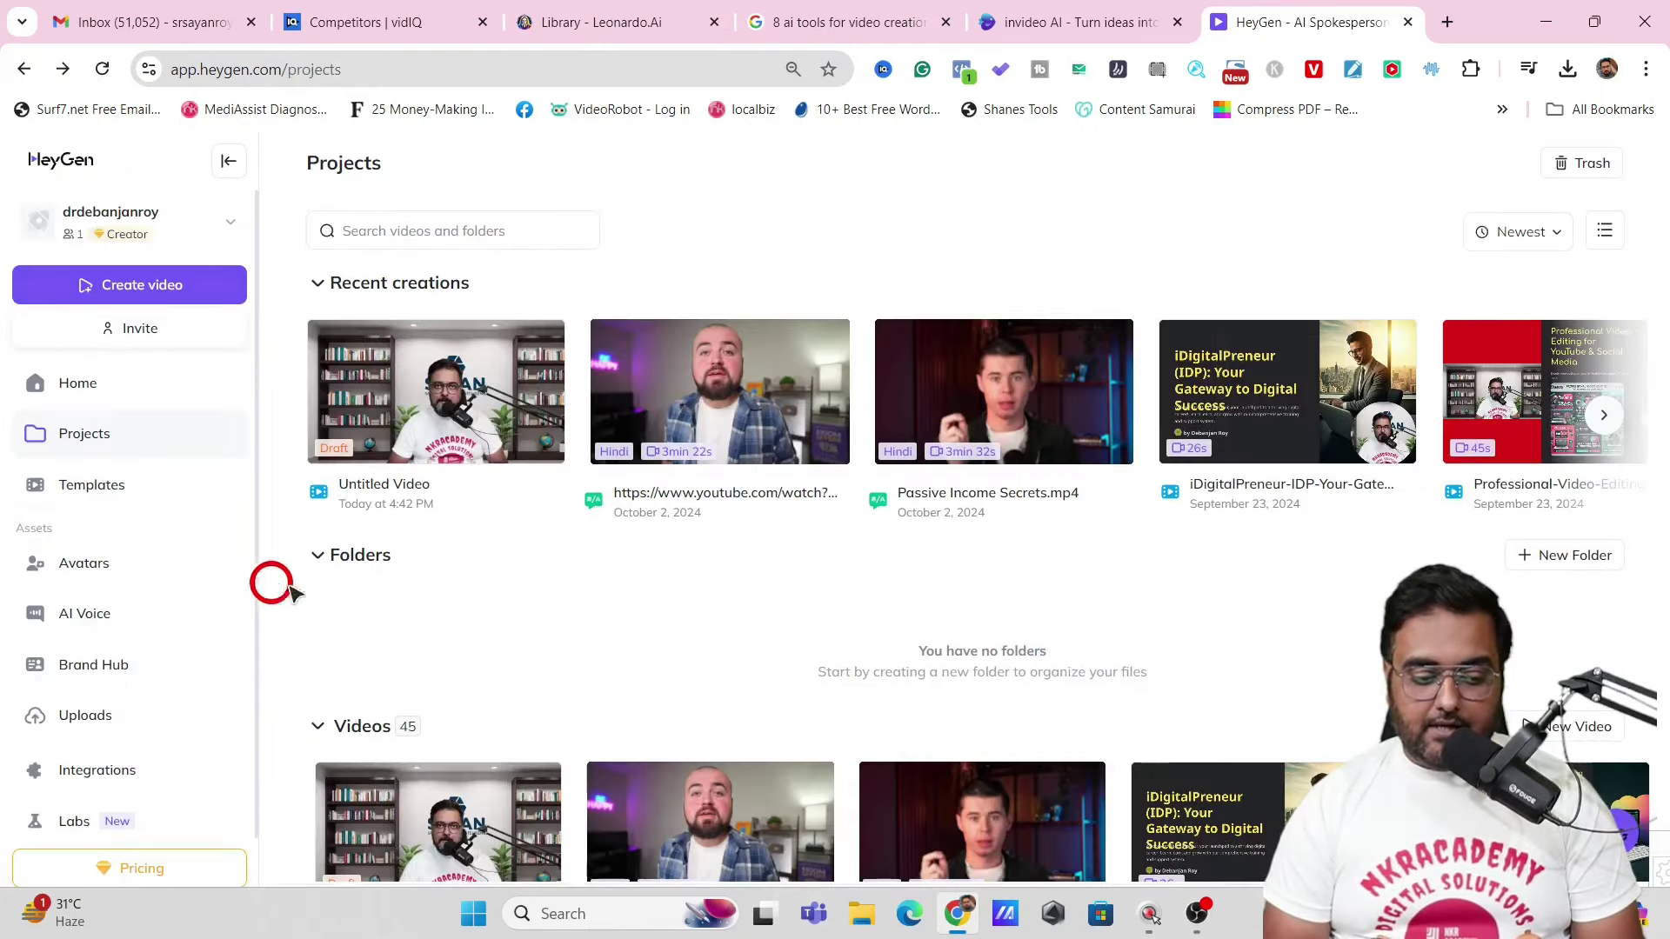
pyautogui.moveTo(11, 822)
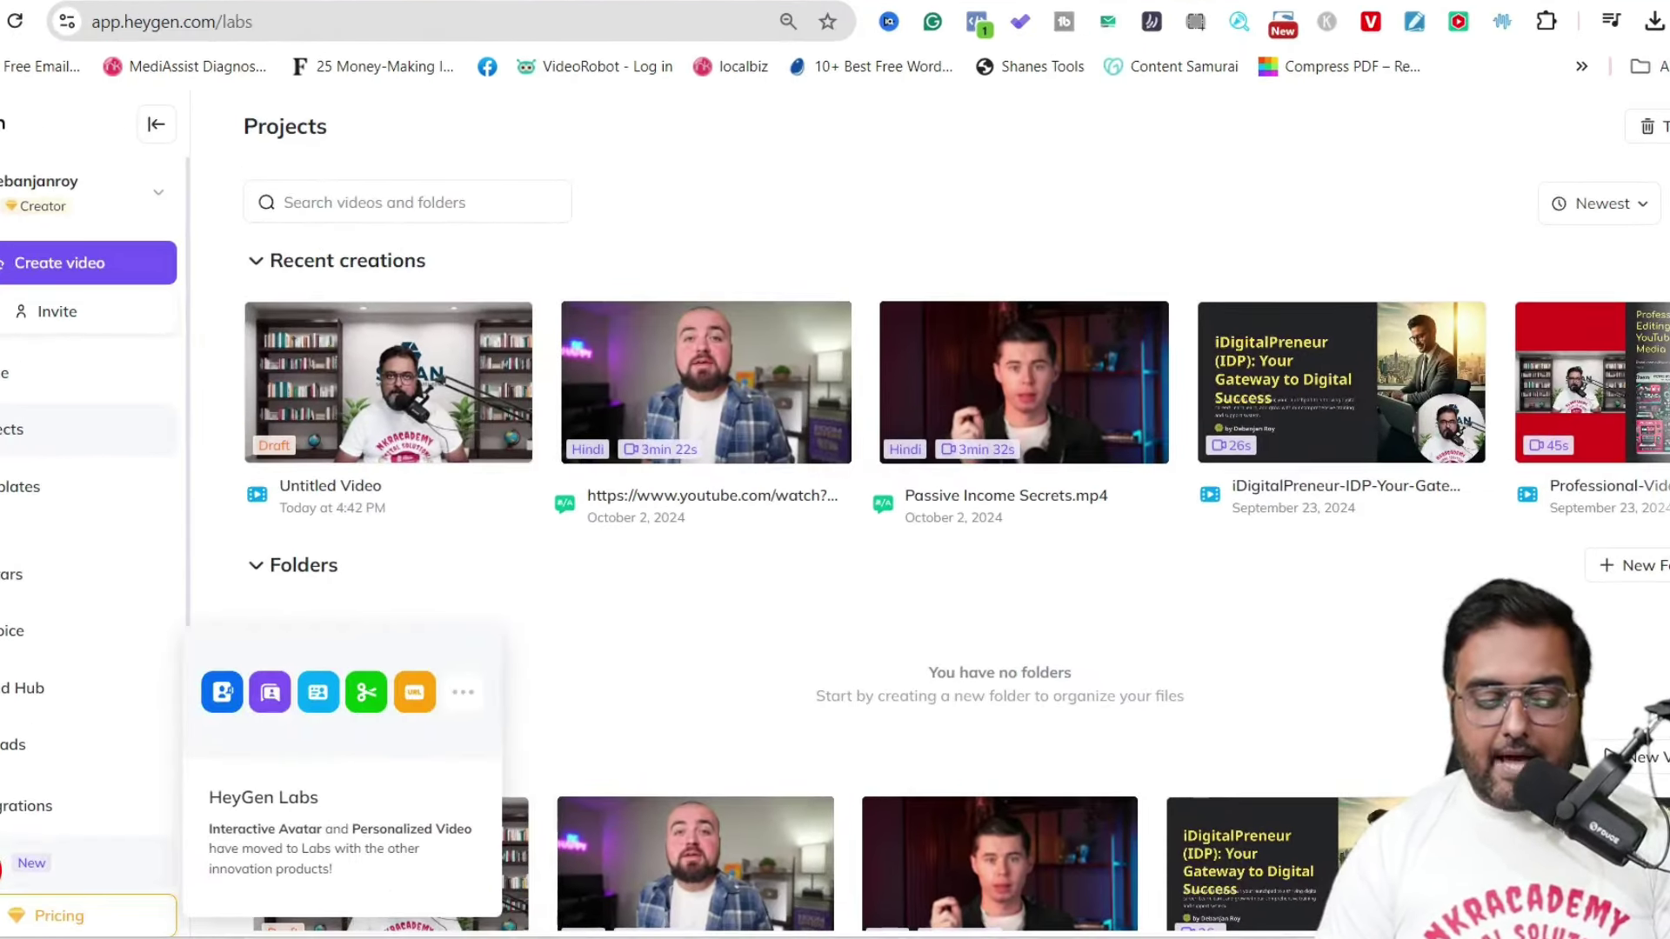
pyautogui.click(11, 856)
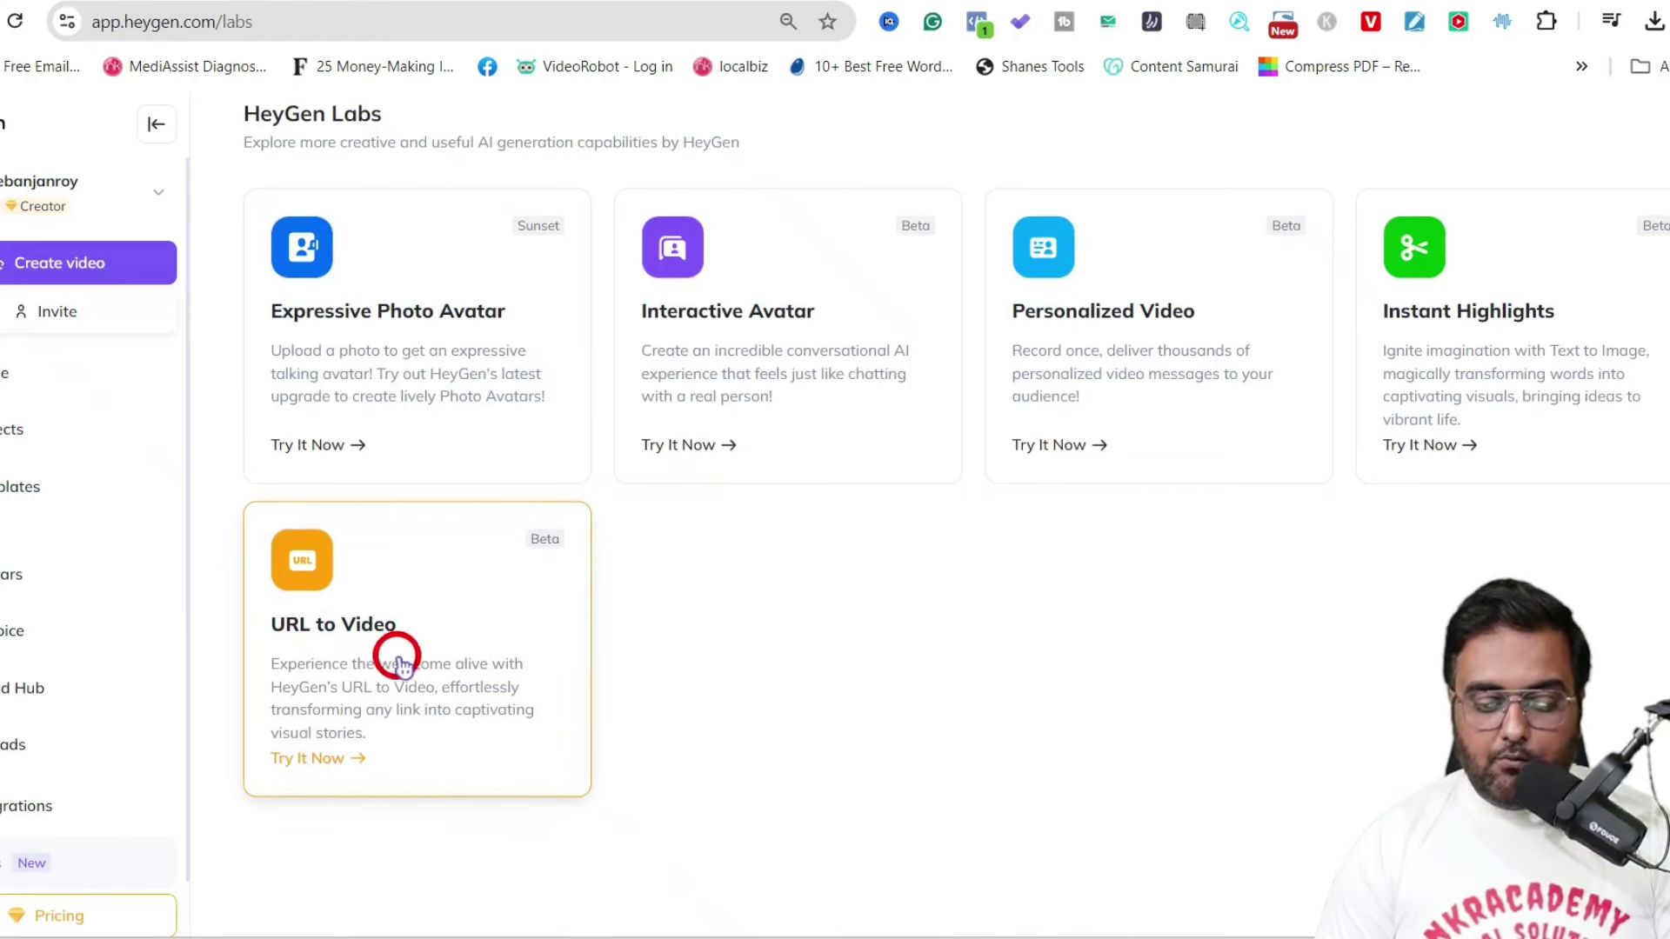
pyautogui.click(453, 641)
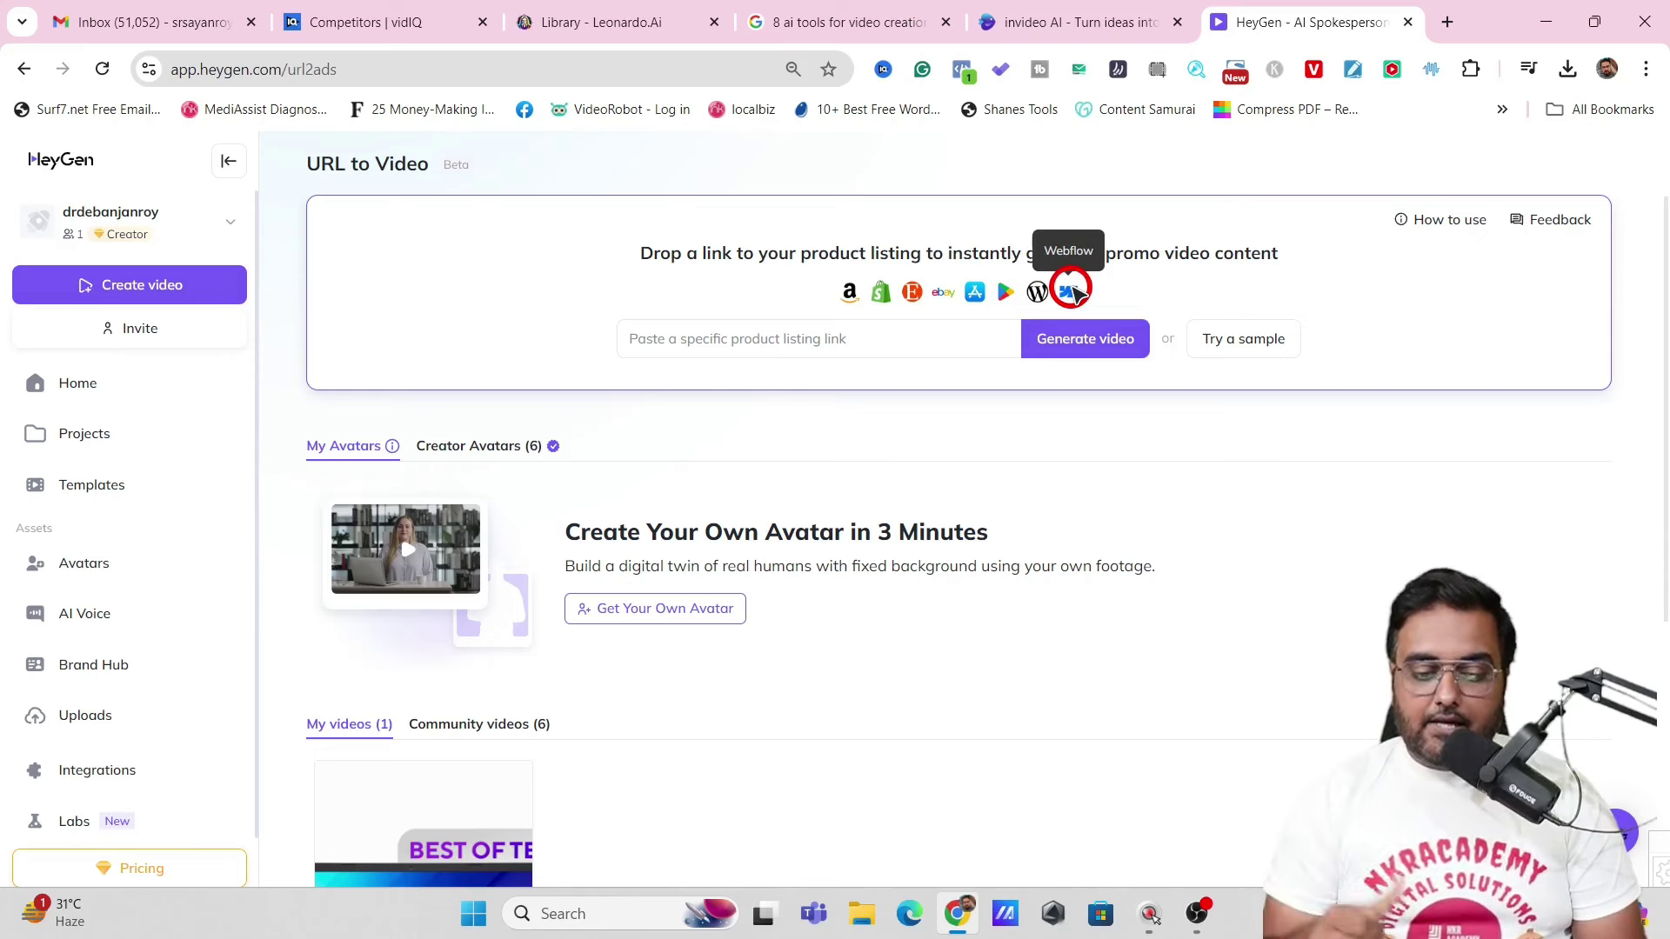
# Step: Play the existing ASUS Vivobook Go 15 promo video in full screen, pause it and close its preview
pyautogui.moveTo(1660, 363); pyautogui.dragTo(1660, 585)
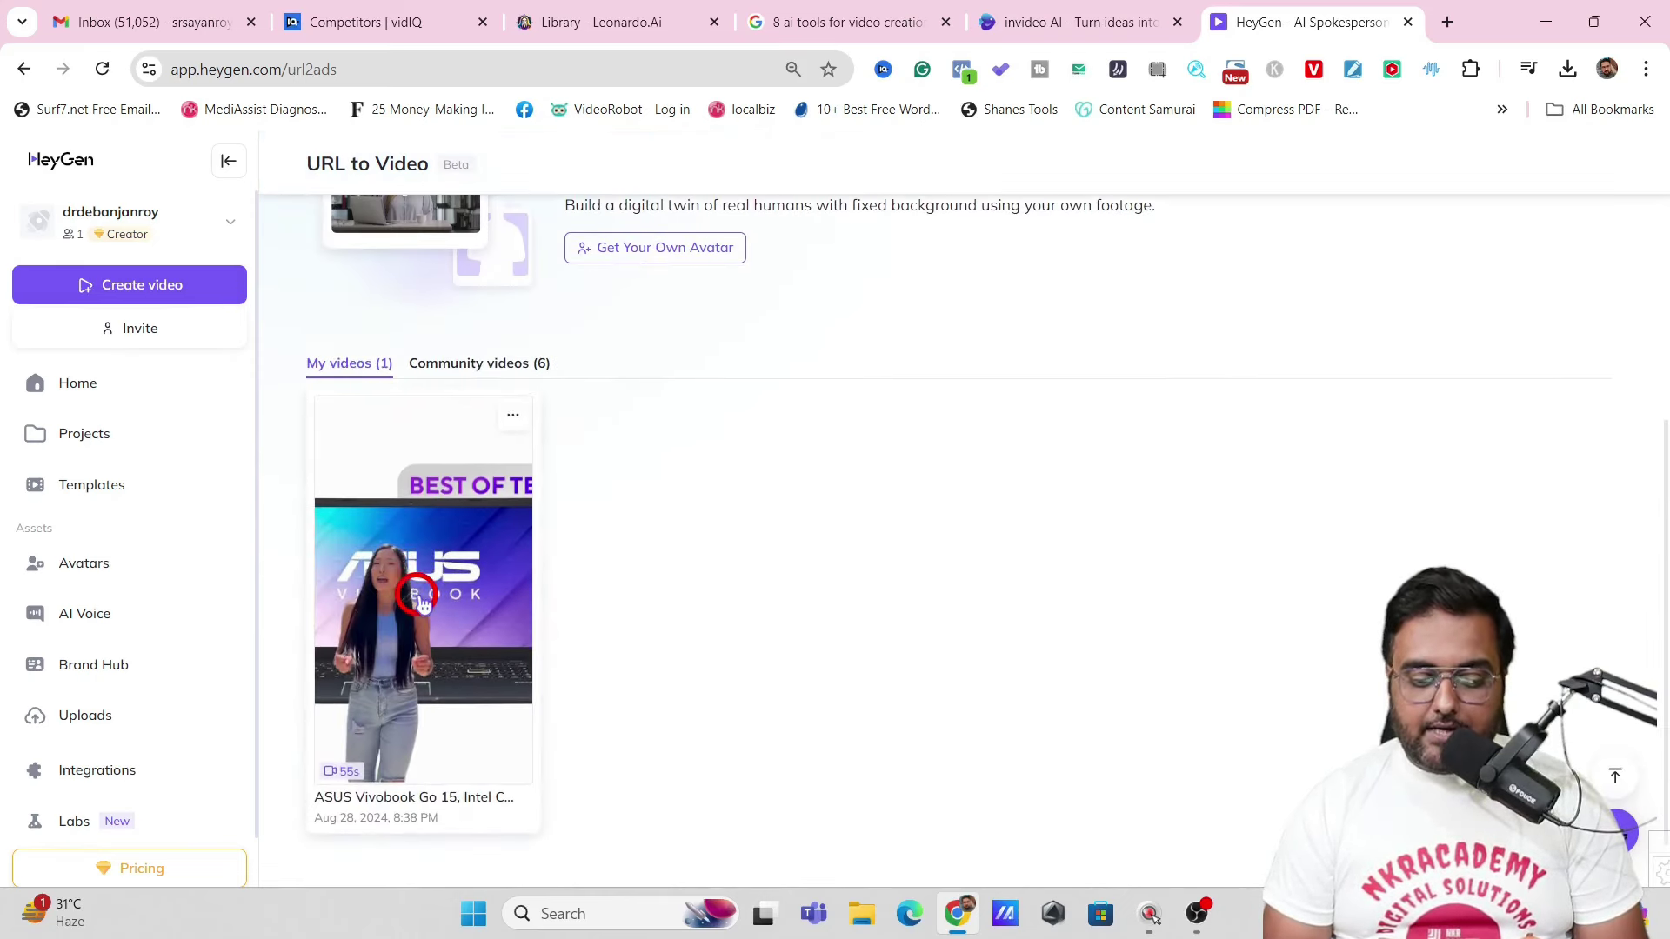
pyautogui.click(417, 595)
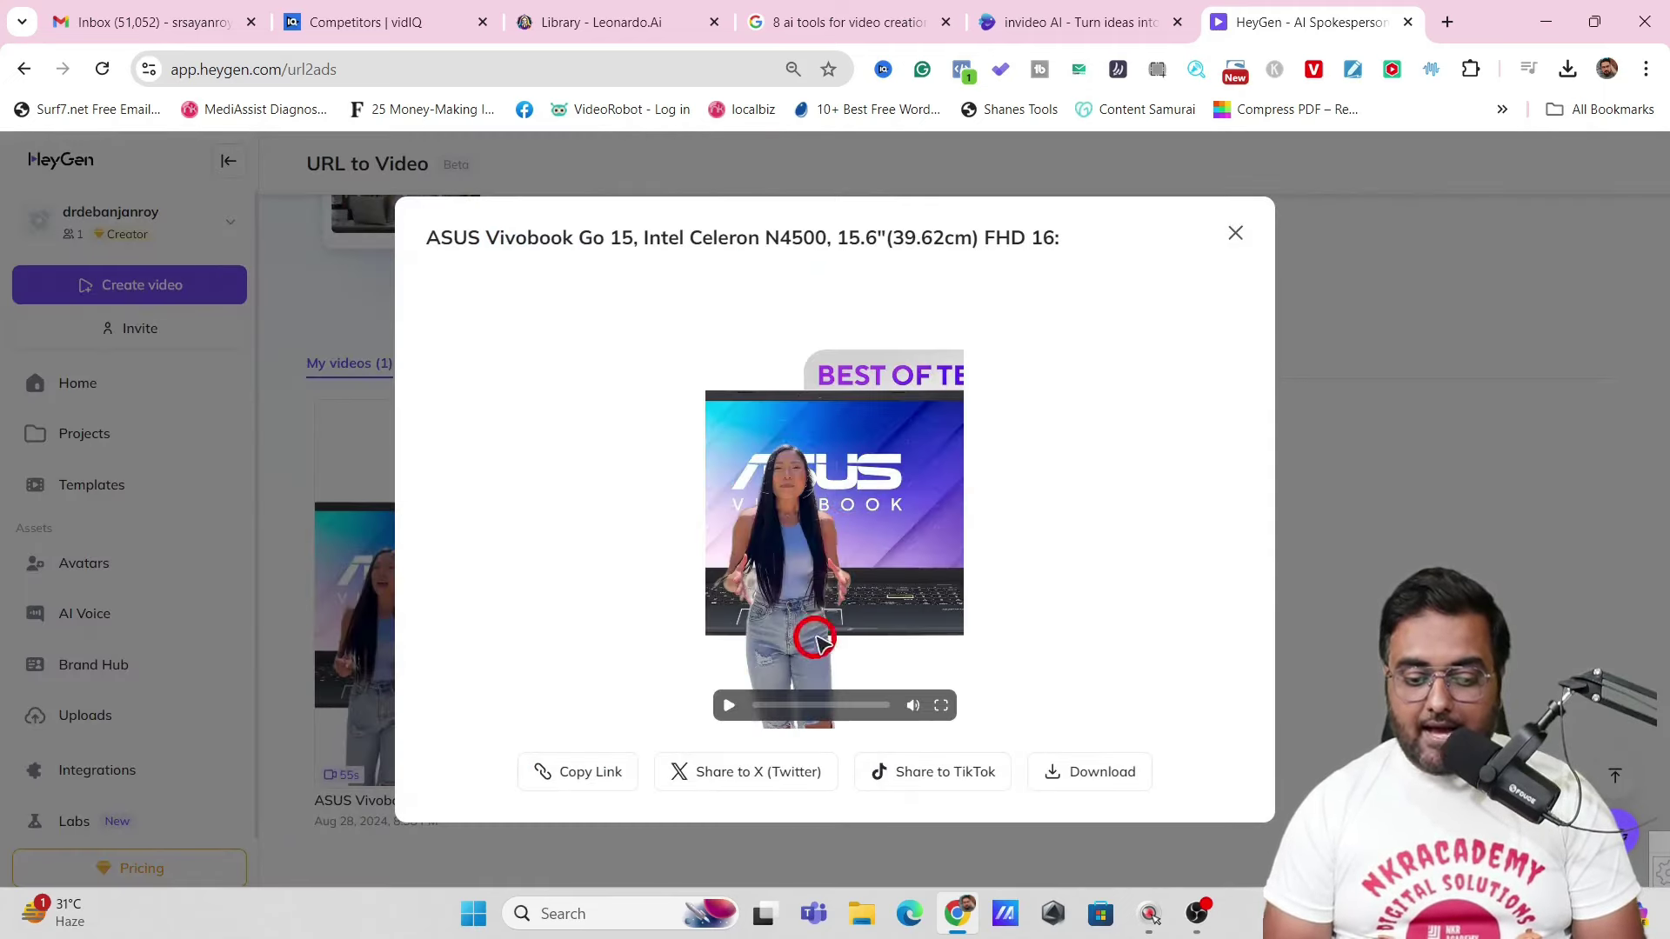
pyautogui.click(727, 706)
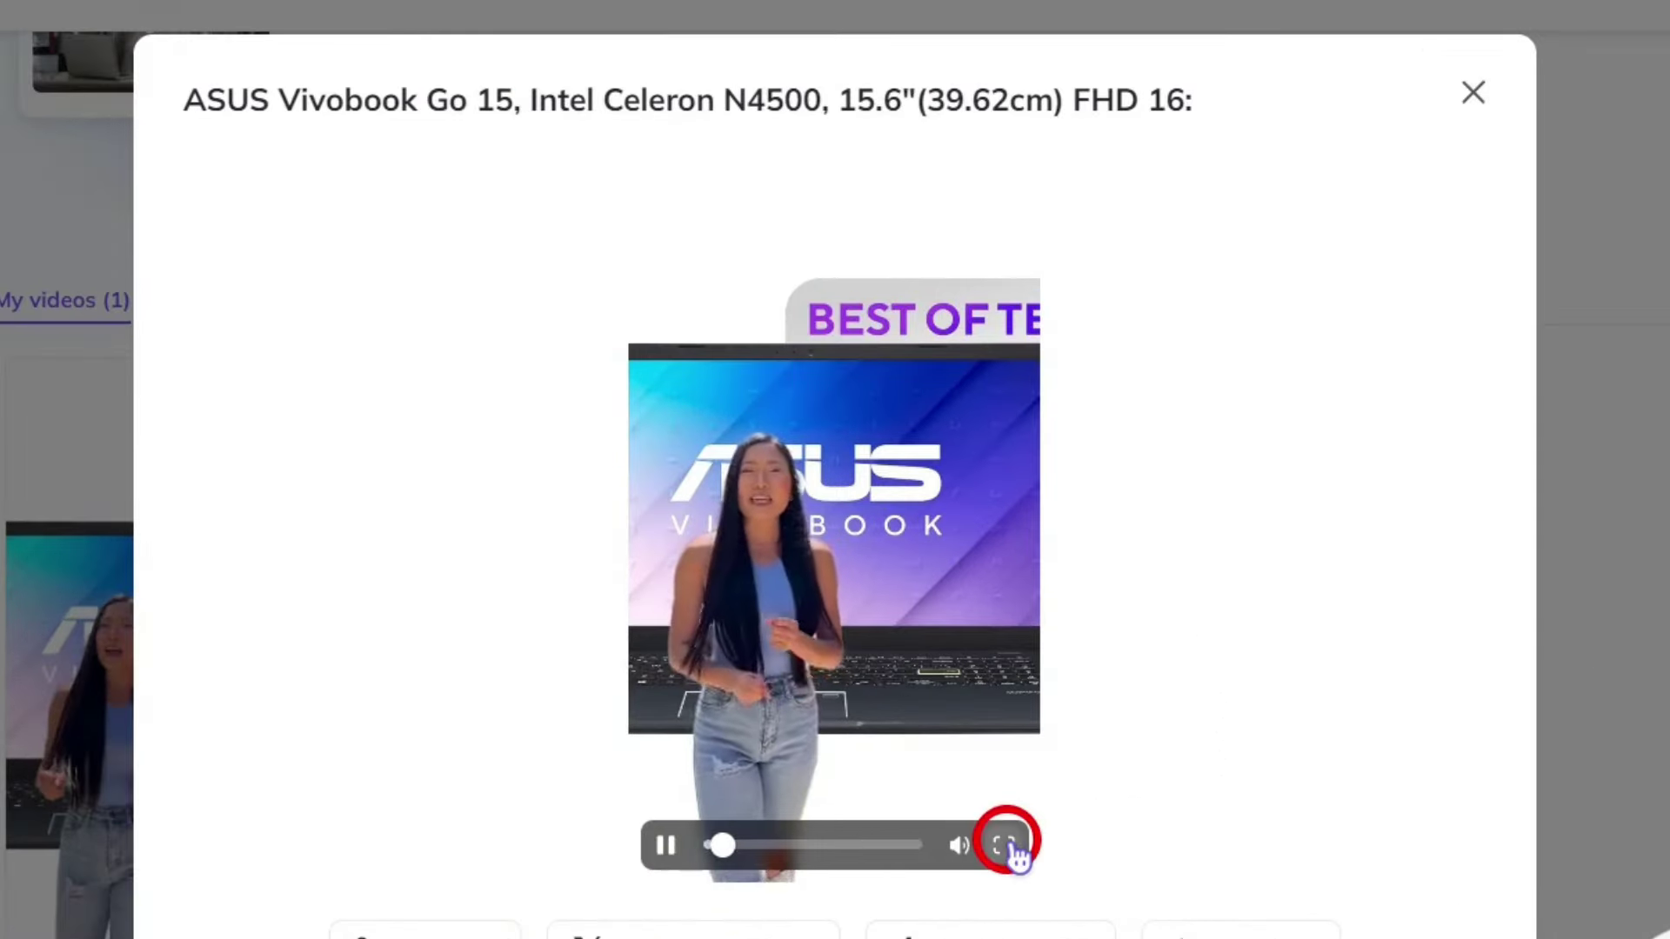
pyautogui.click(1007, 842)
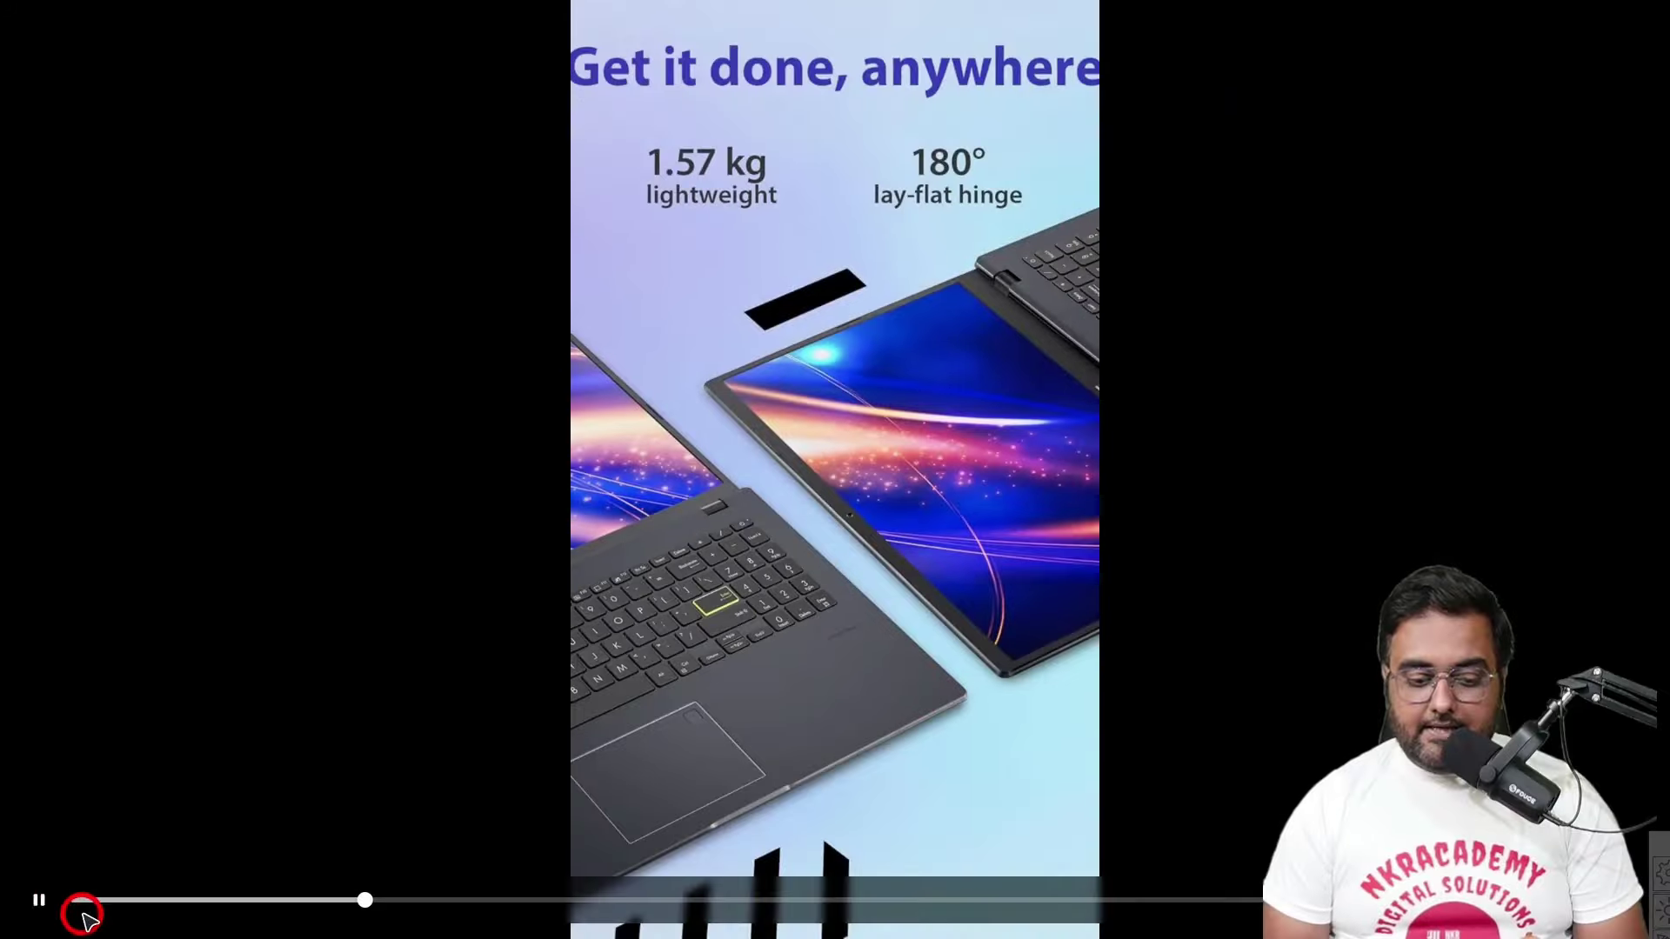
pyautogui.click(41, 900)
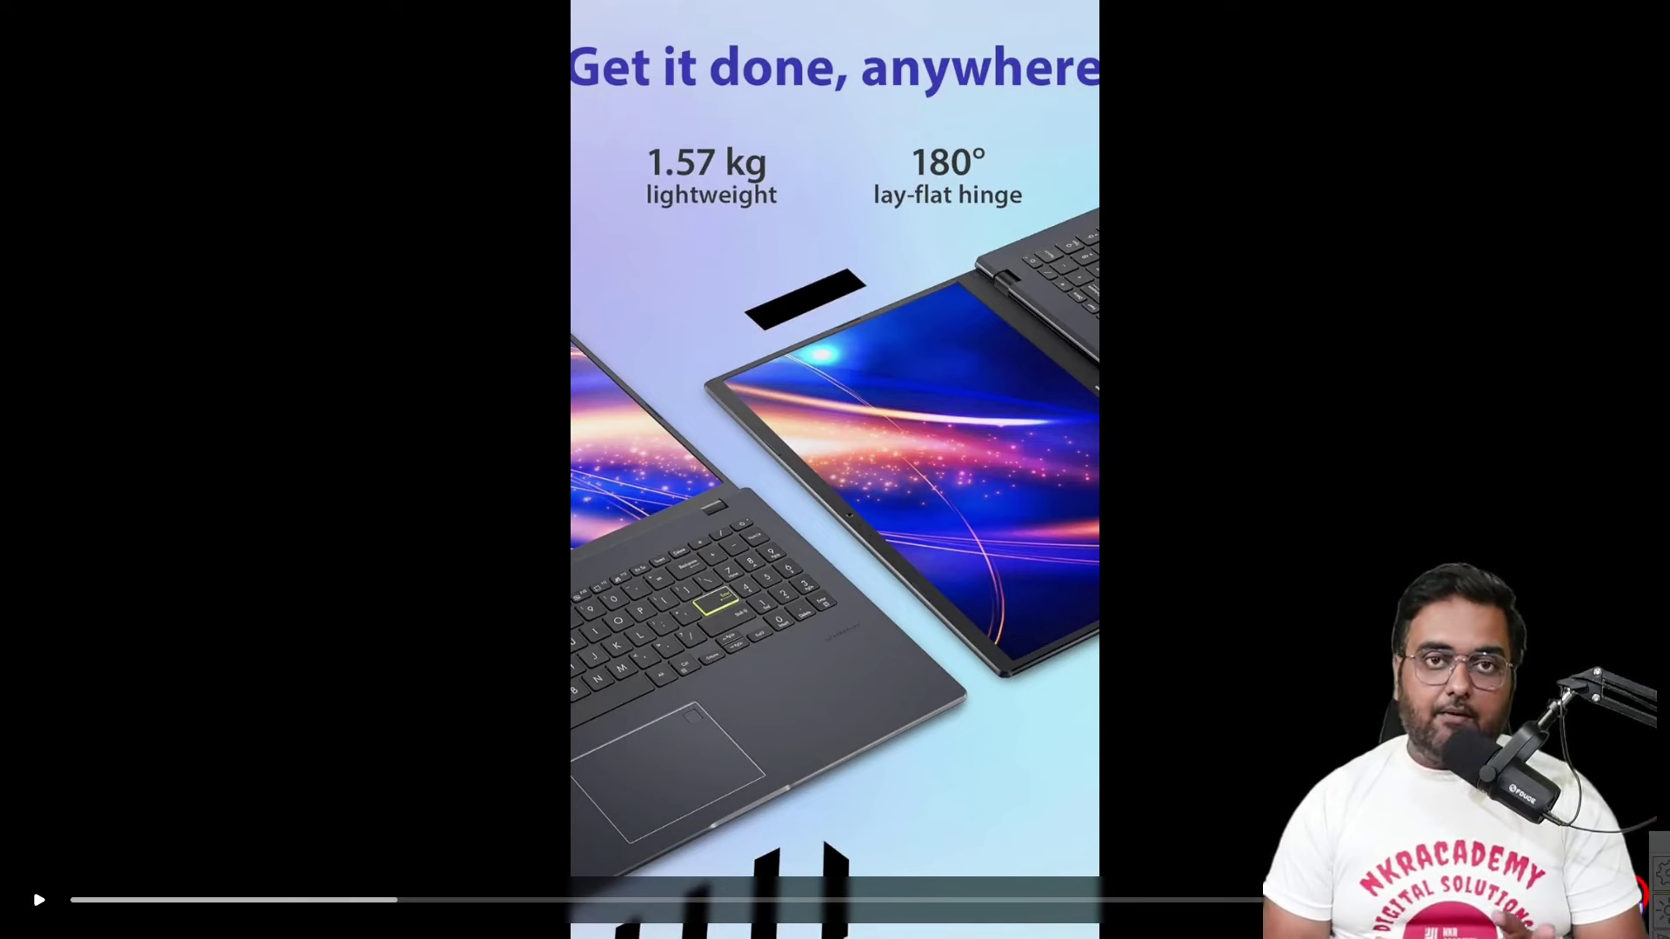
pyautogui.press('Escape')
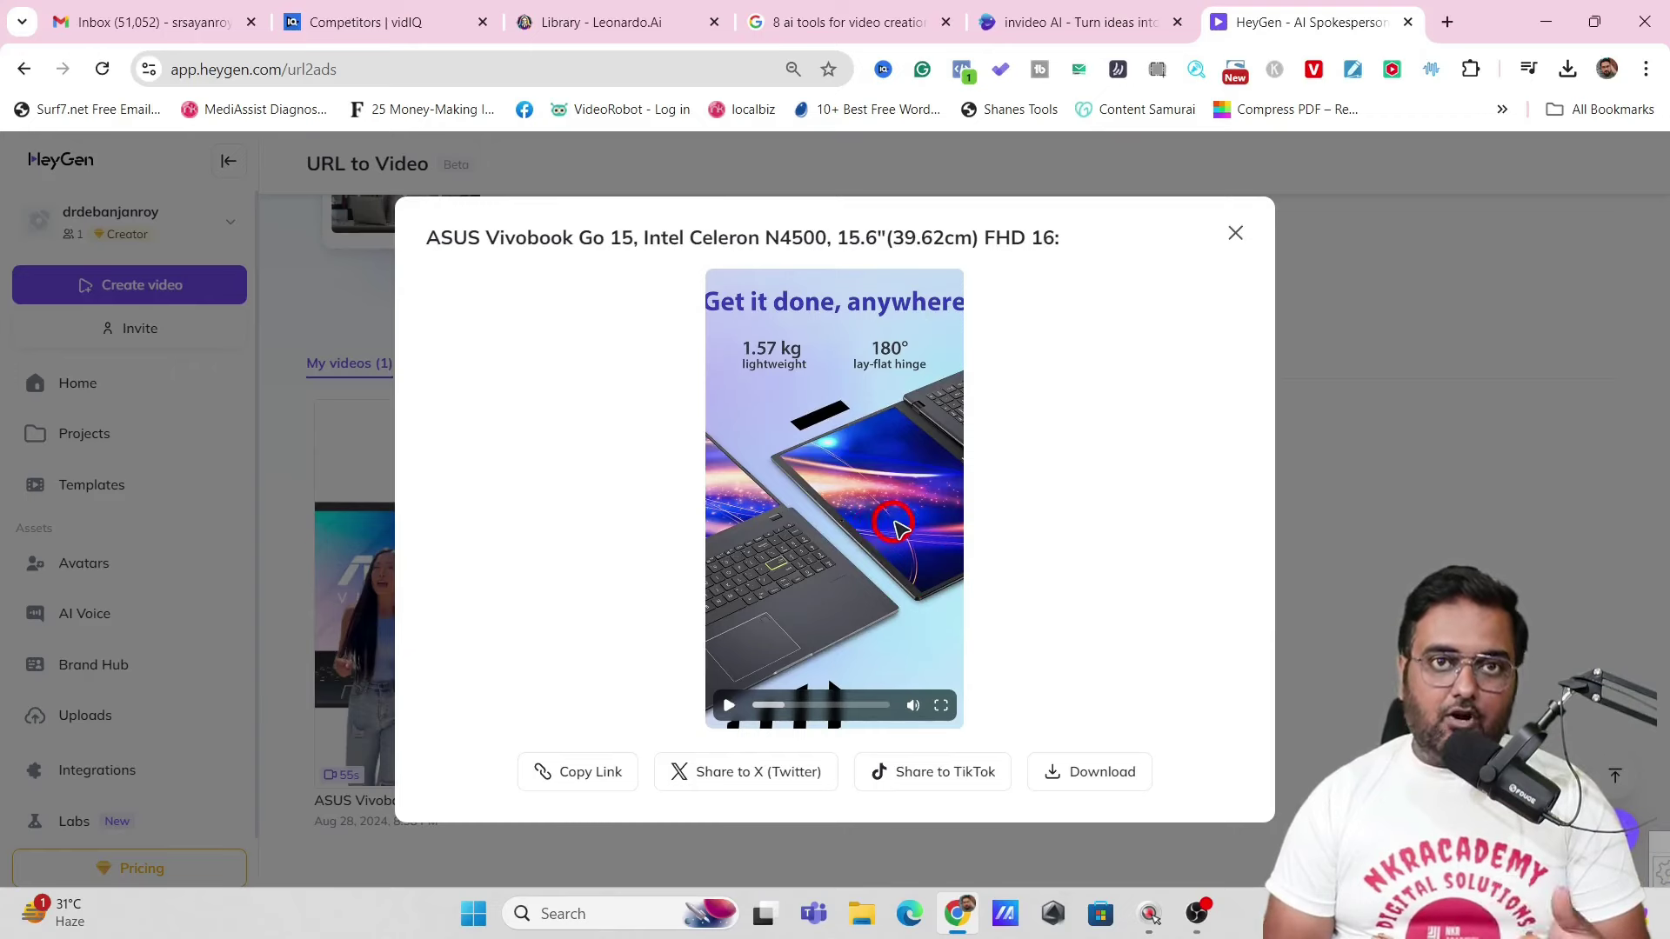
pyautogui.click(1231, 240)
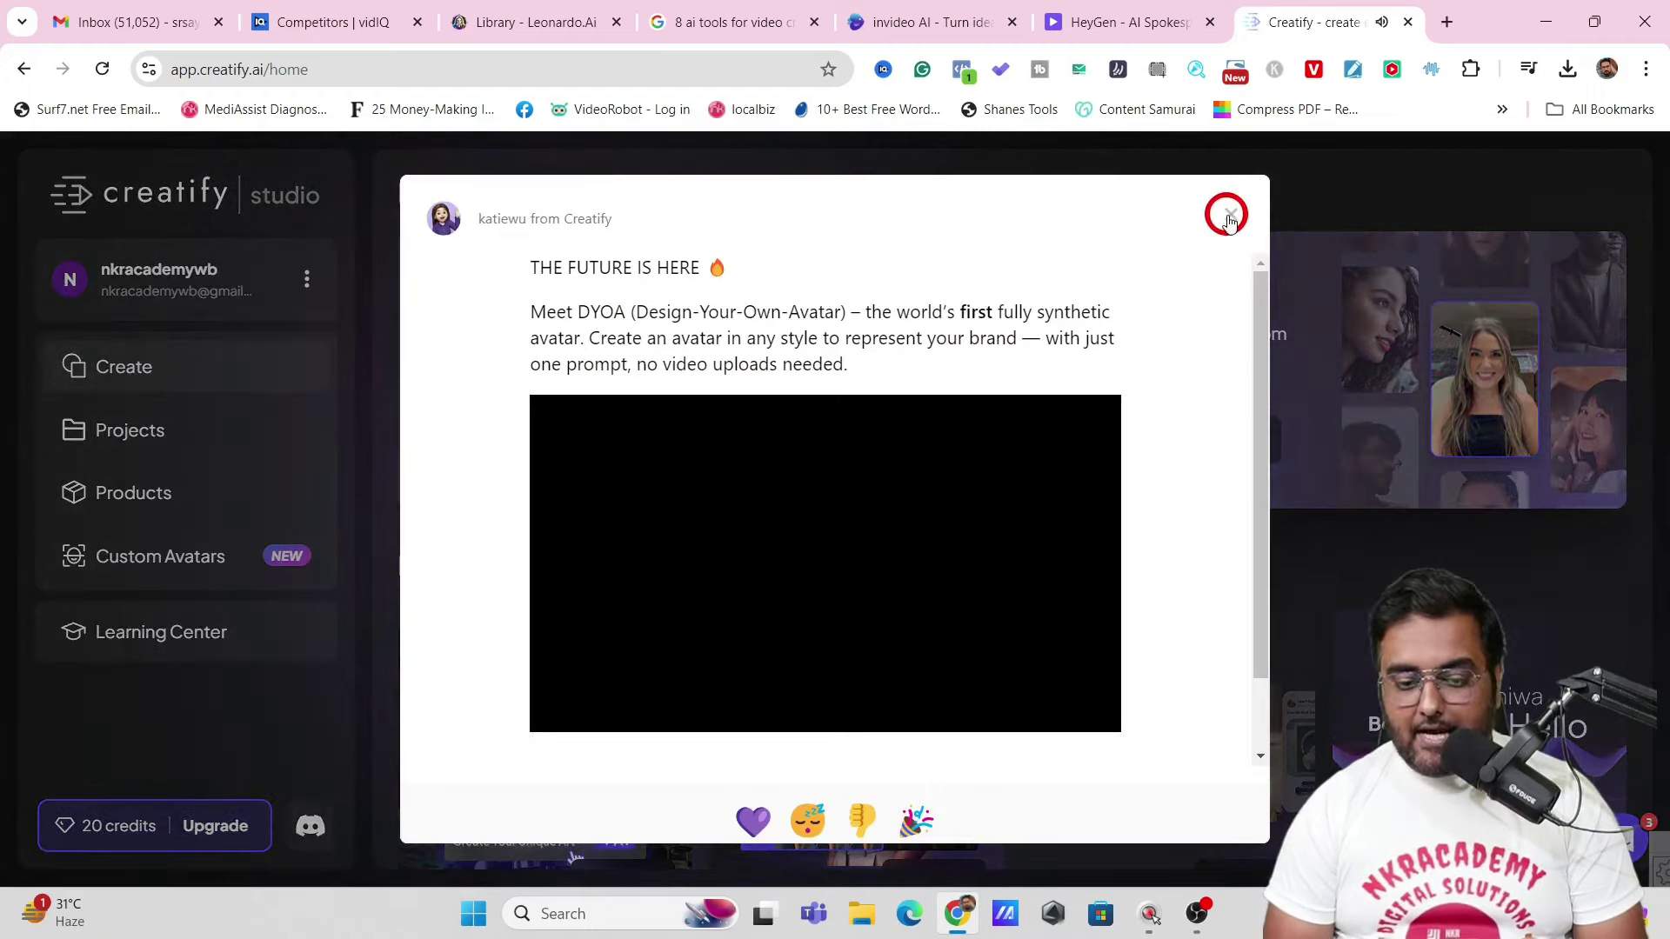
# Step: In Creatify, dismiss the avatar announcement and open the Creatify Ai video from the projects
pyautogui.click(1229, 217)
pyautogui.click(77, 432)
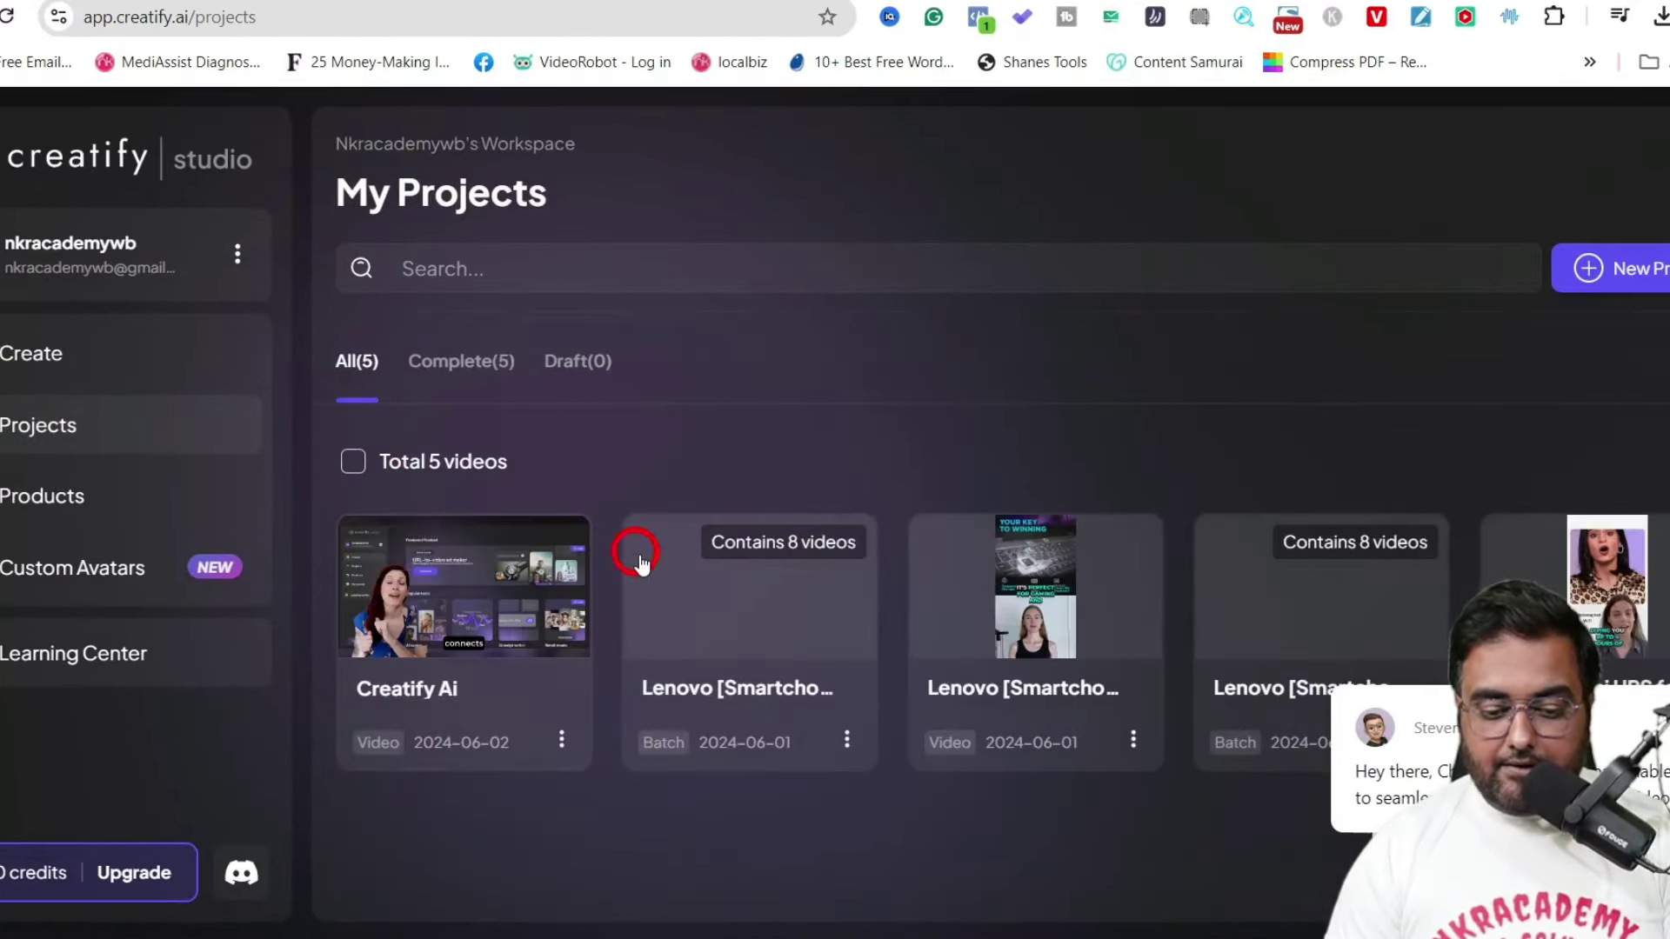
pyautogui.click(453, 611)
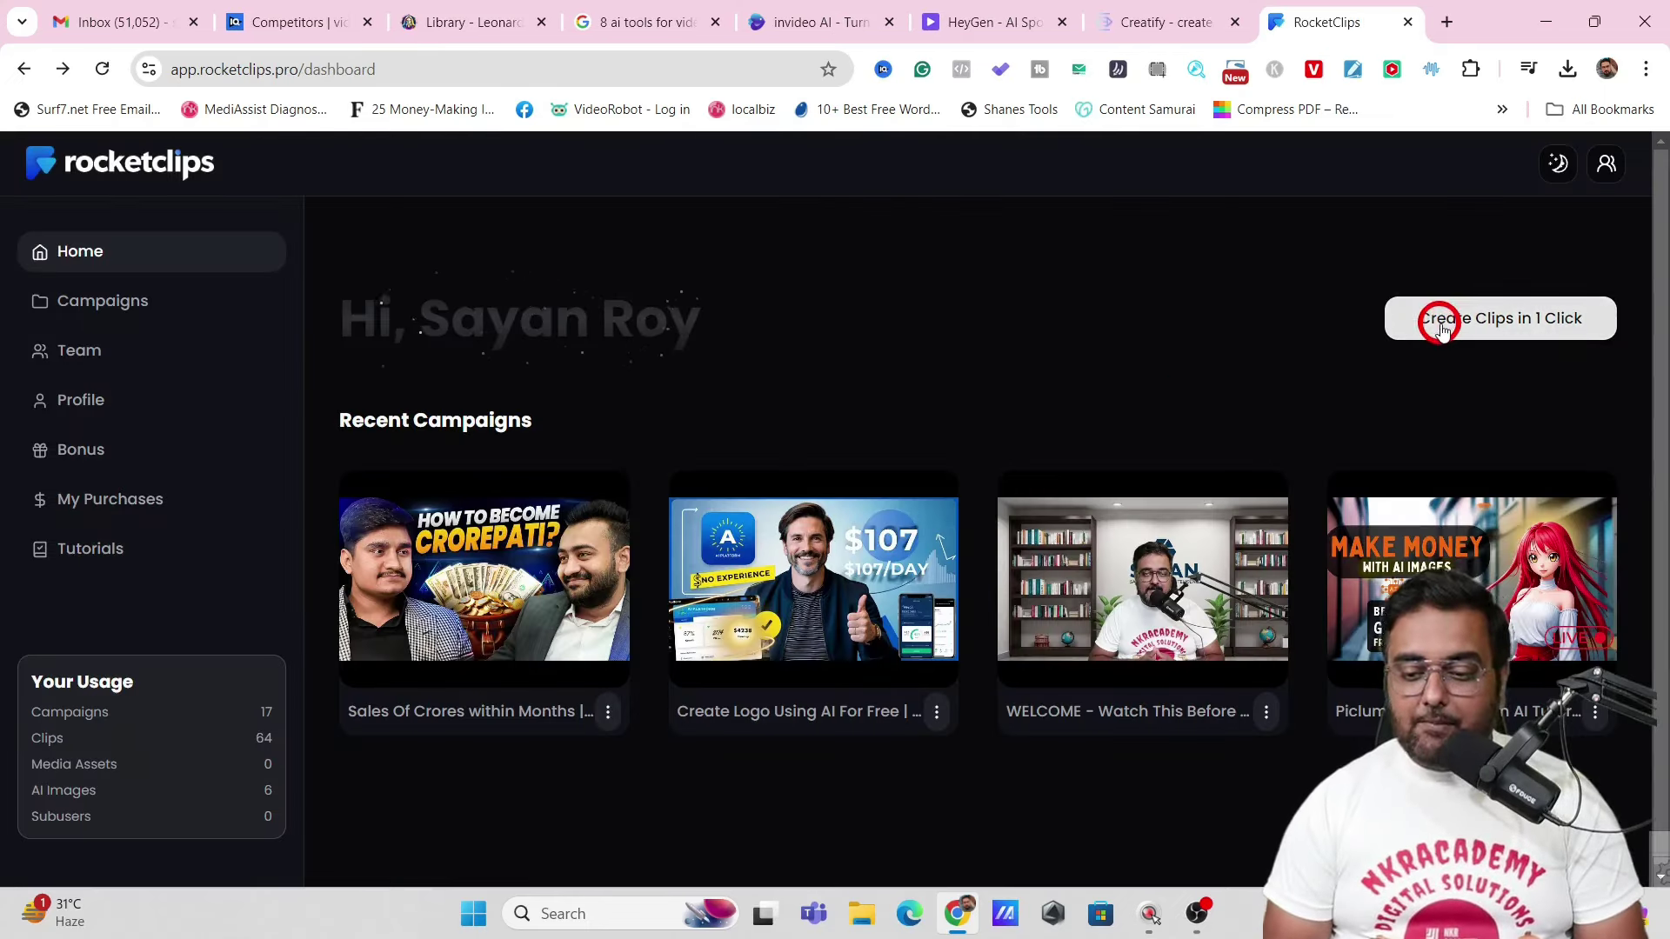
# Step: In RocketClips, open the clip creation page and get the video URL entry ready for input
pyautogui.click(1439, 324)
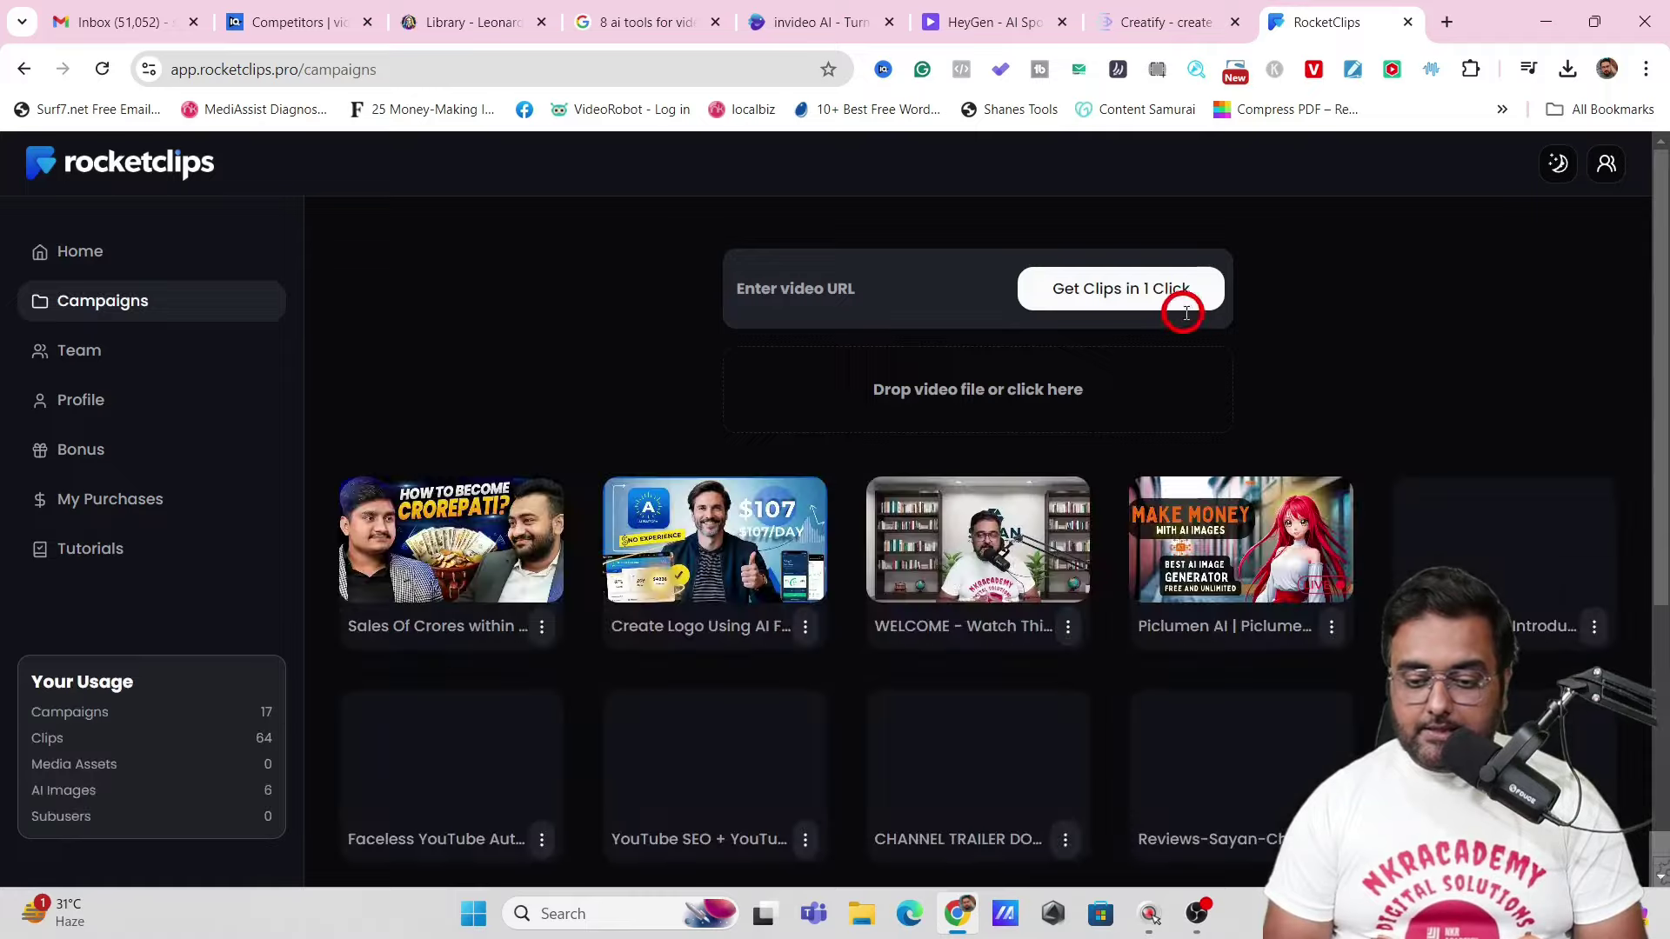
pyautogui.click(894, 293)
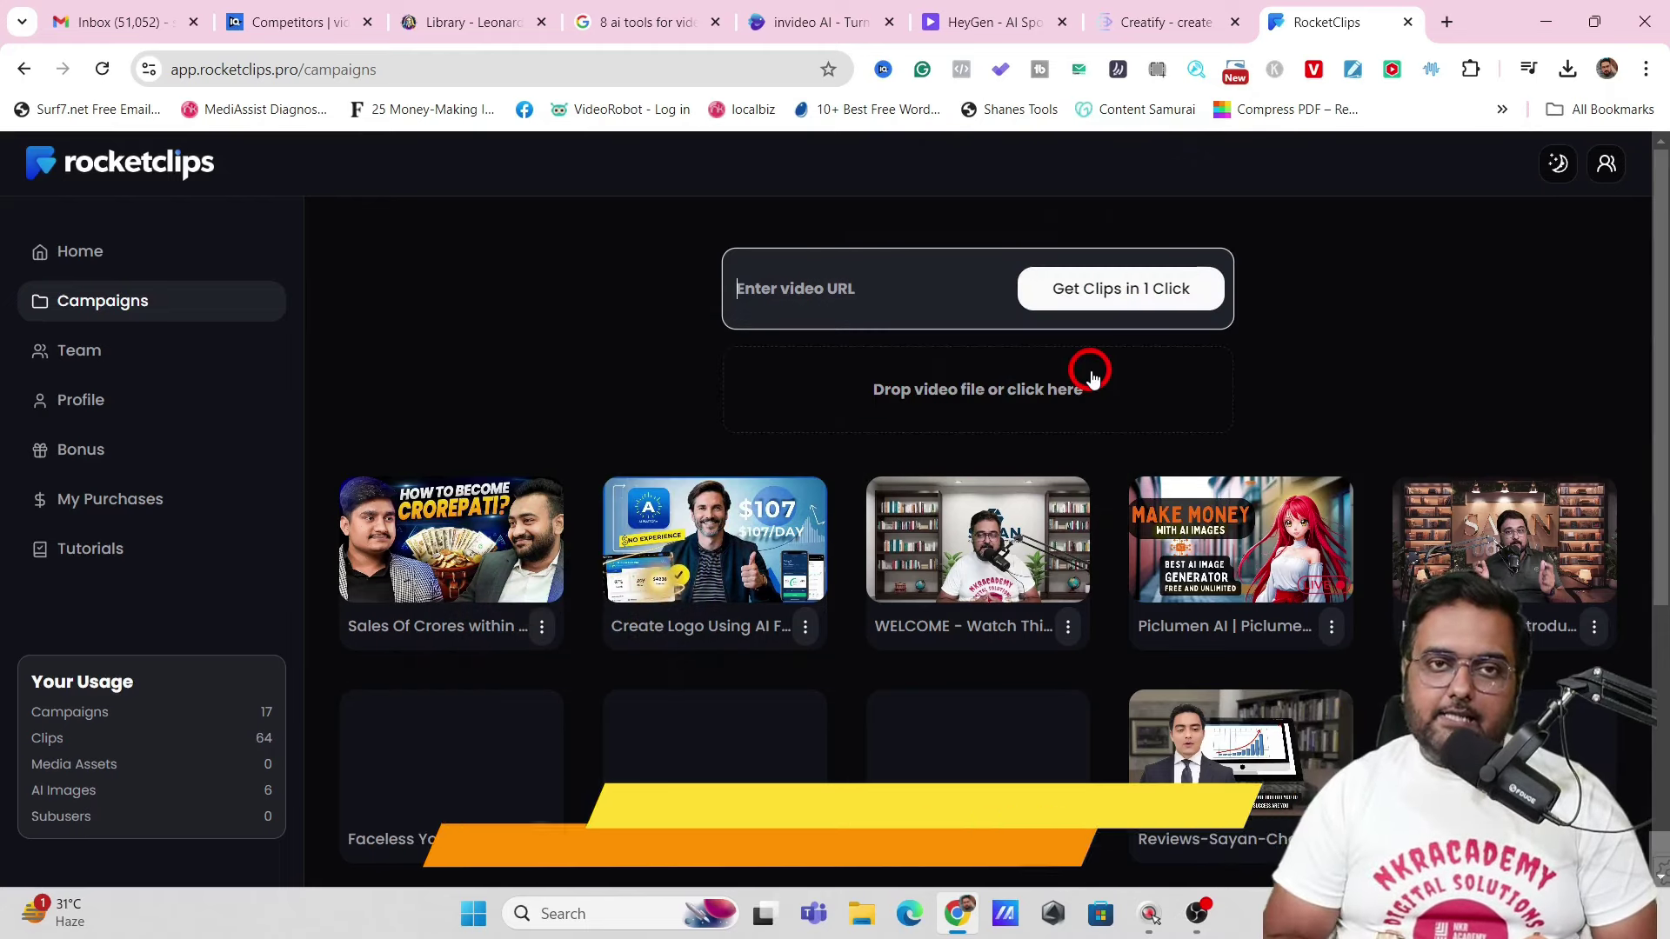
# Step: Open Opus Clip in a new browser tab and get its video link entry ready for input
pyautogui.click(1446, 22)
pyautogui.write('opus')
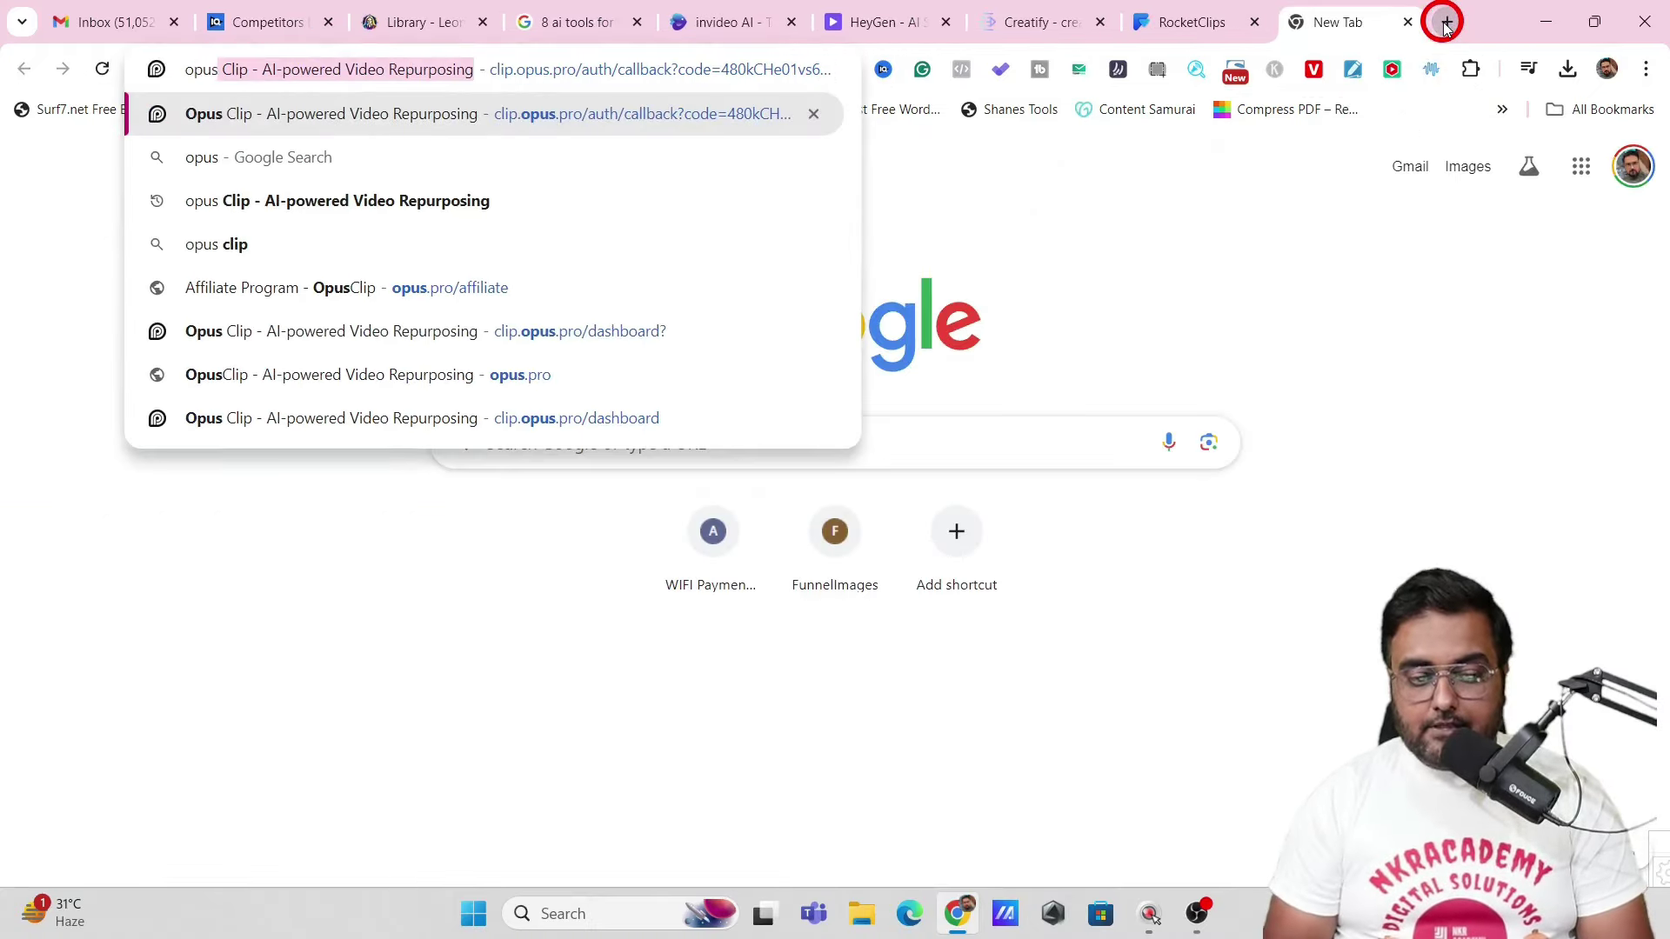
pyautogui.click(533, 109)
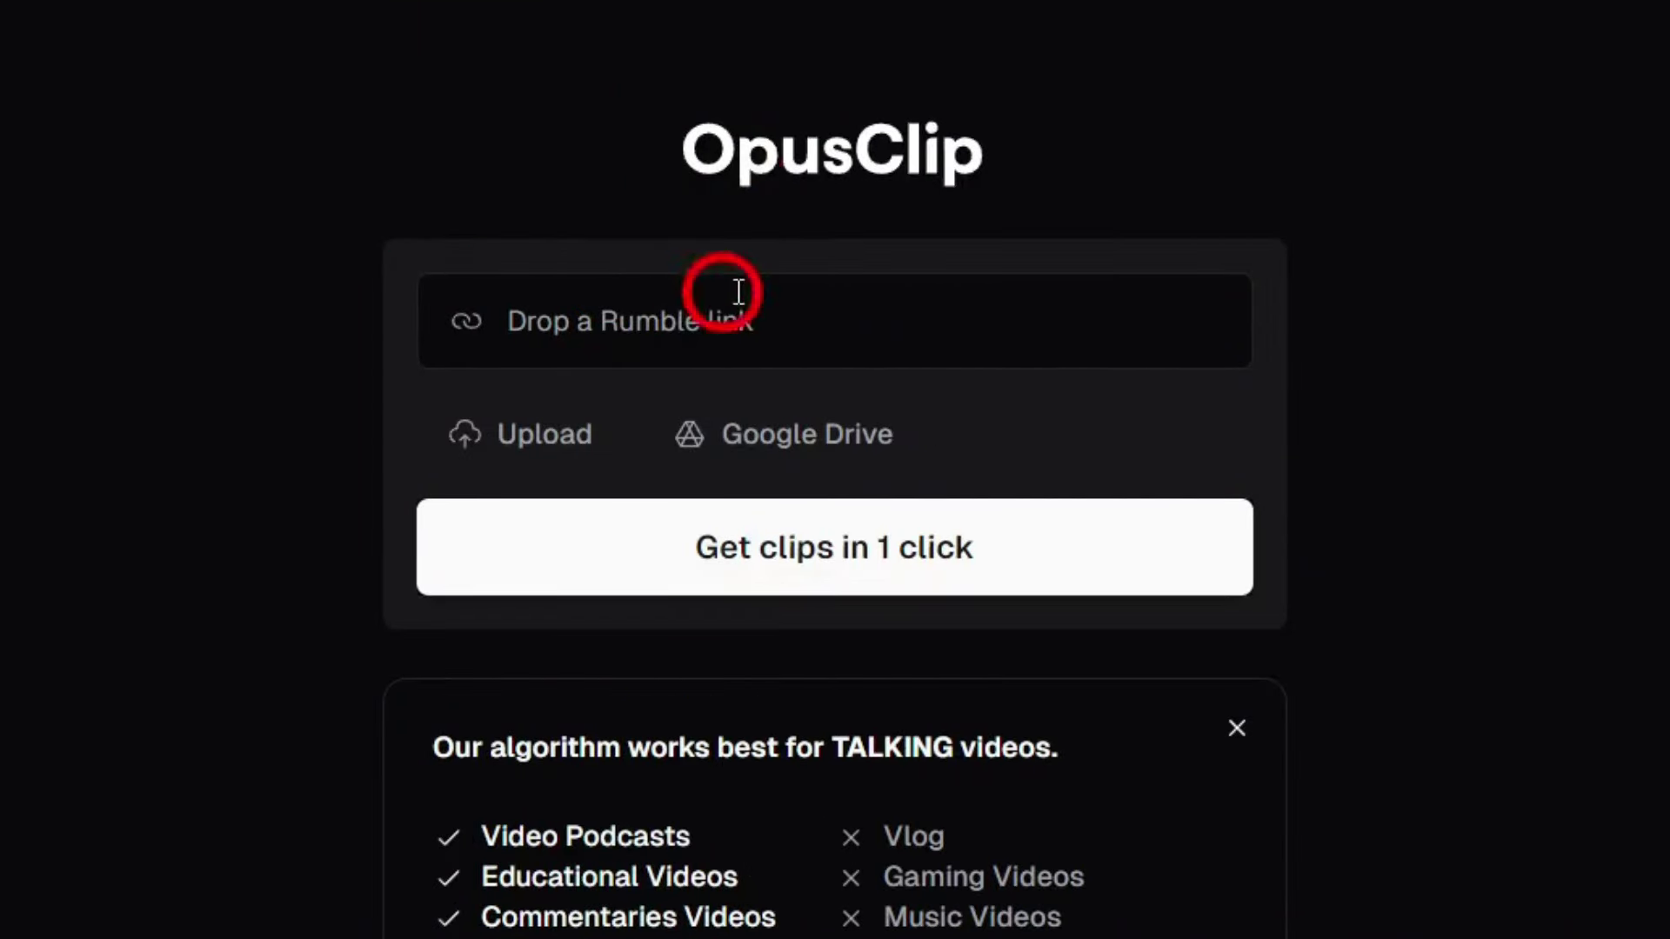
pyautogui.moveTo(458, 325)
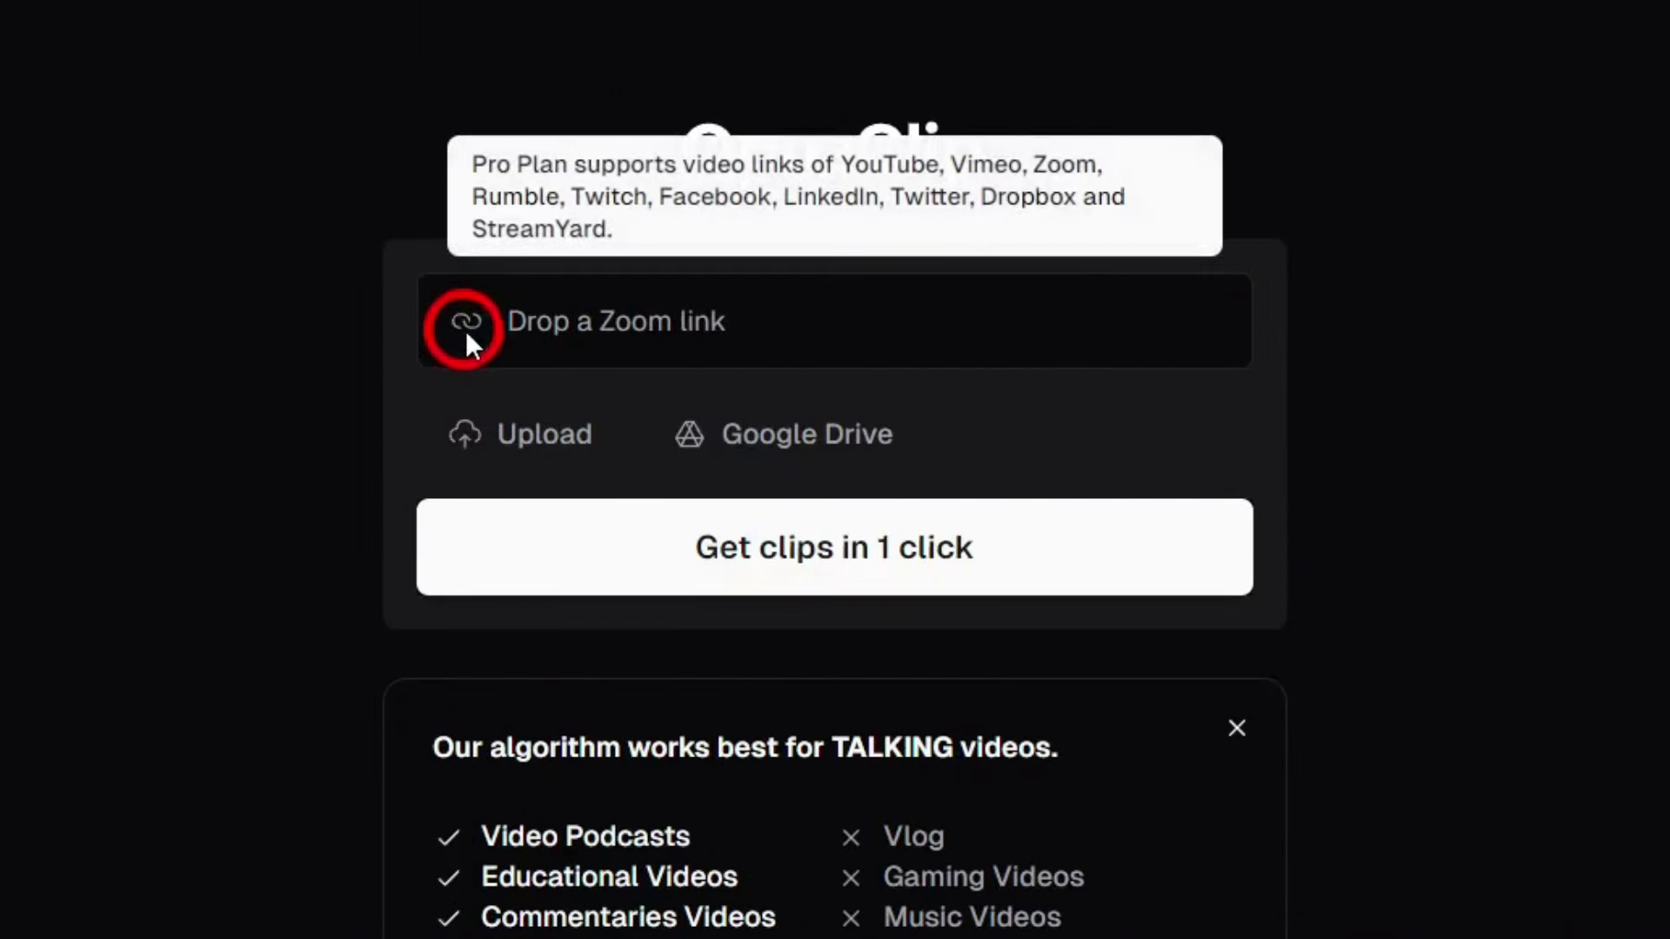
pyautogui.click(585, 325)
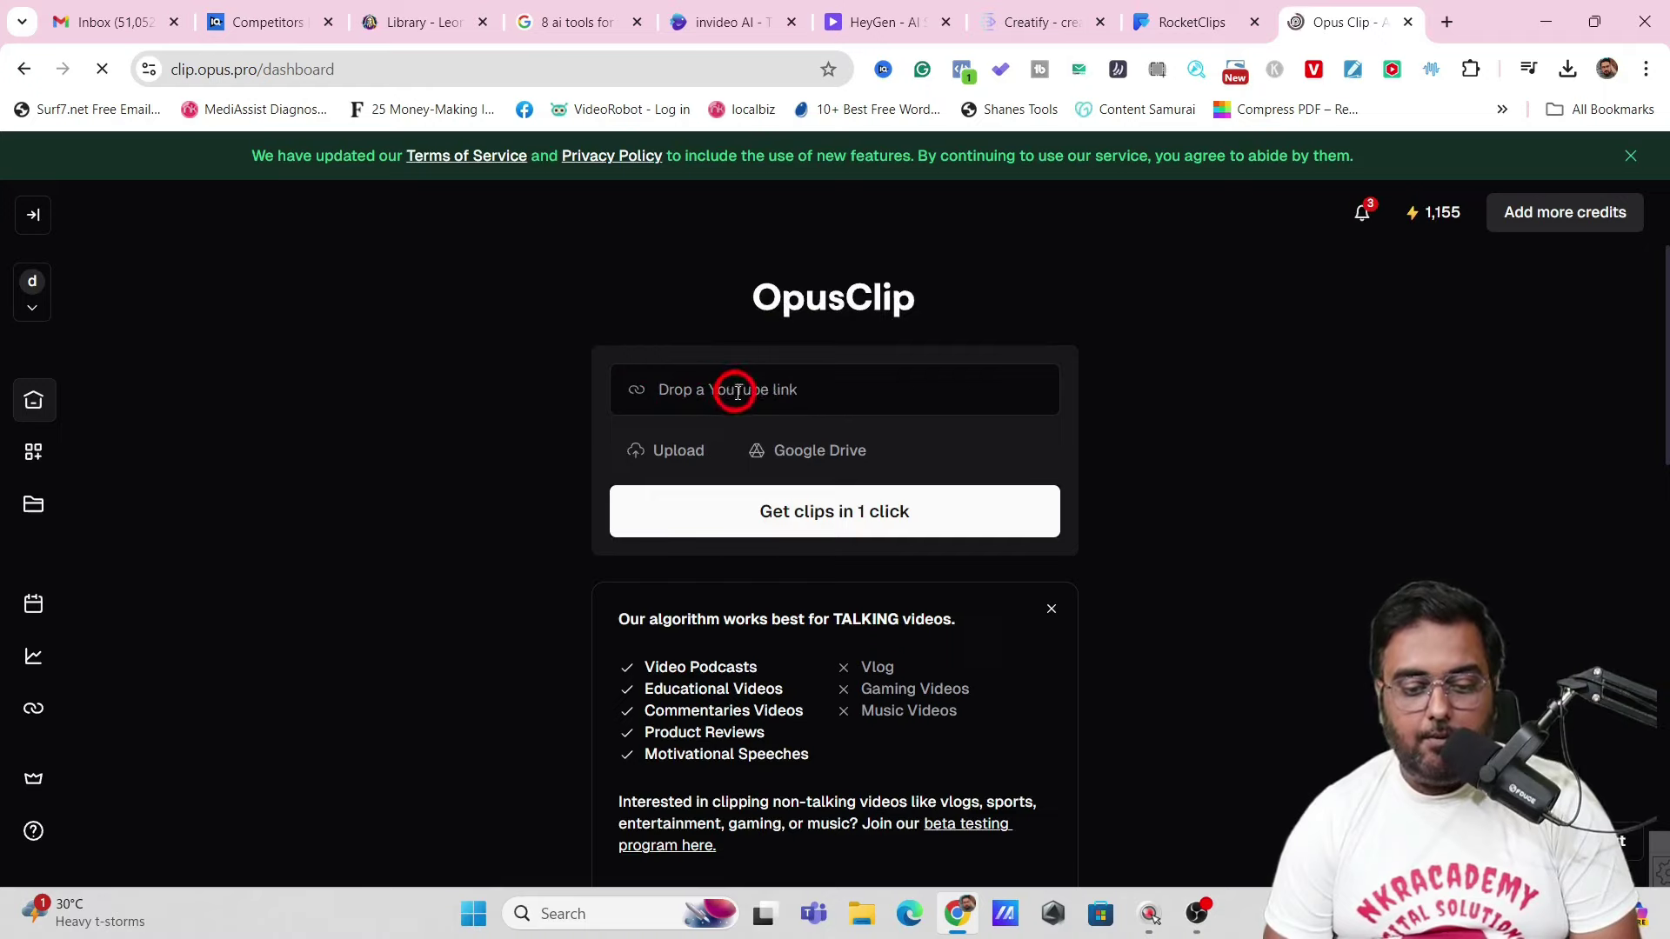
# Step: Copy the link of the YouTube video "7 AI Tools You Won't Believe Are Free" and submit it in Opus Clip
pyautogui.moveTo(718, 405)
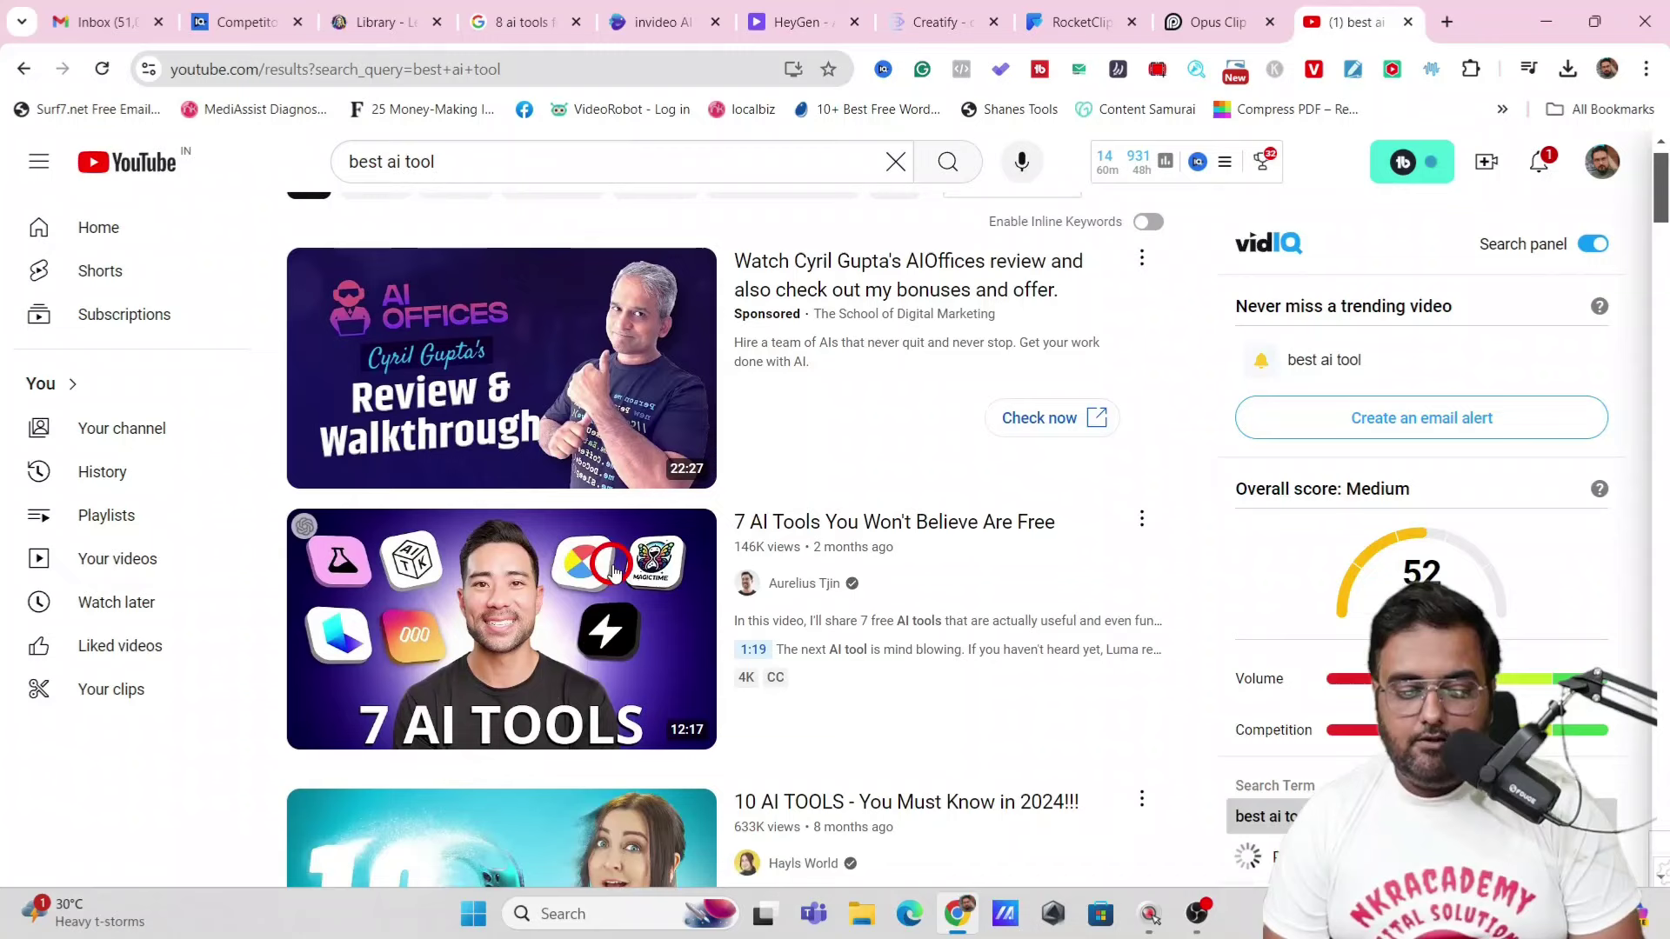
pyautogui.rightClick(613, 569)
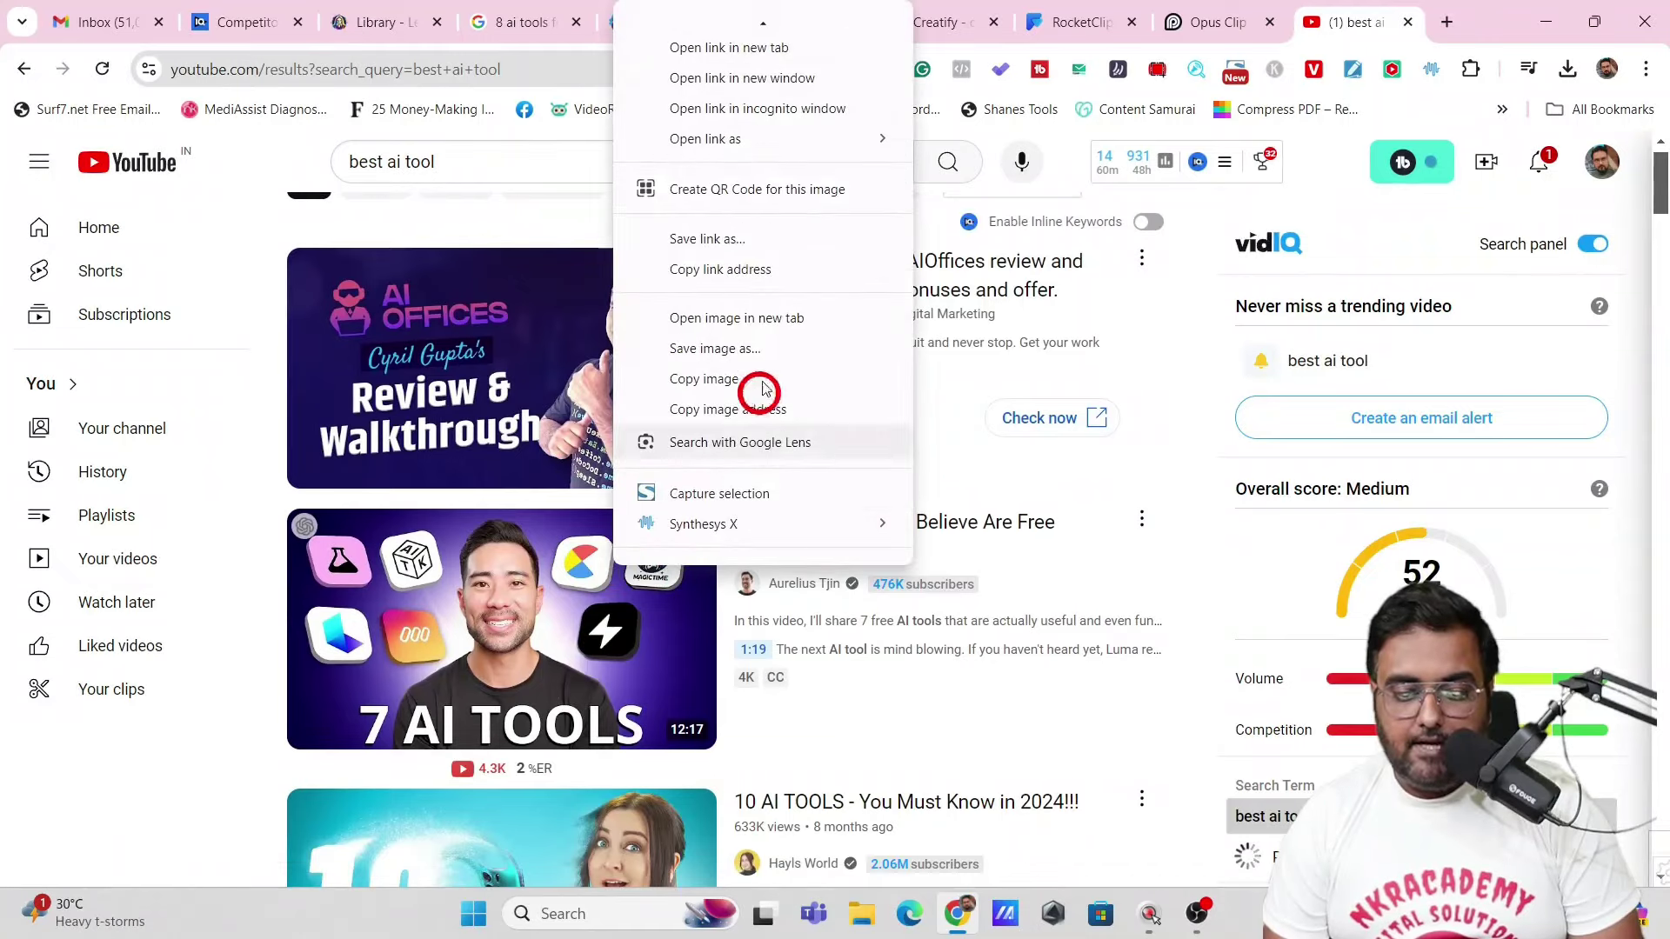
pyautogui.click(721, 269)
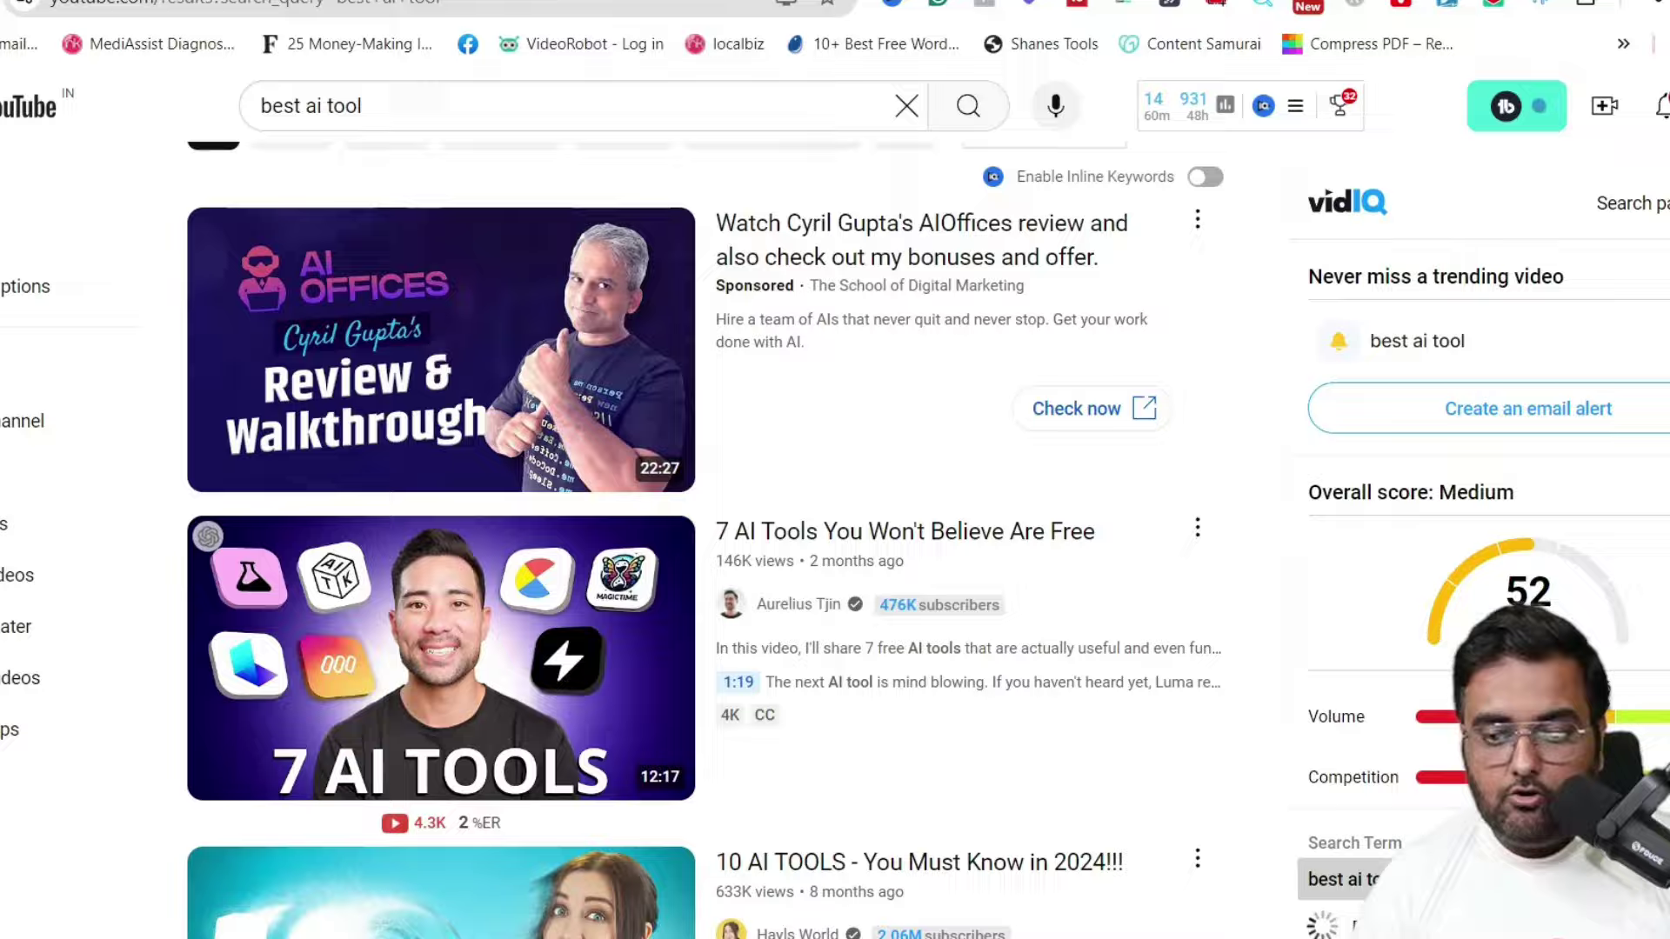
pyautogui.click(1205, 21)
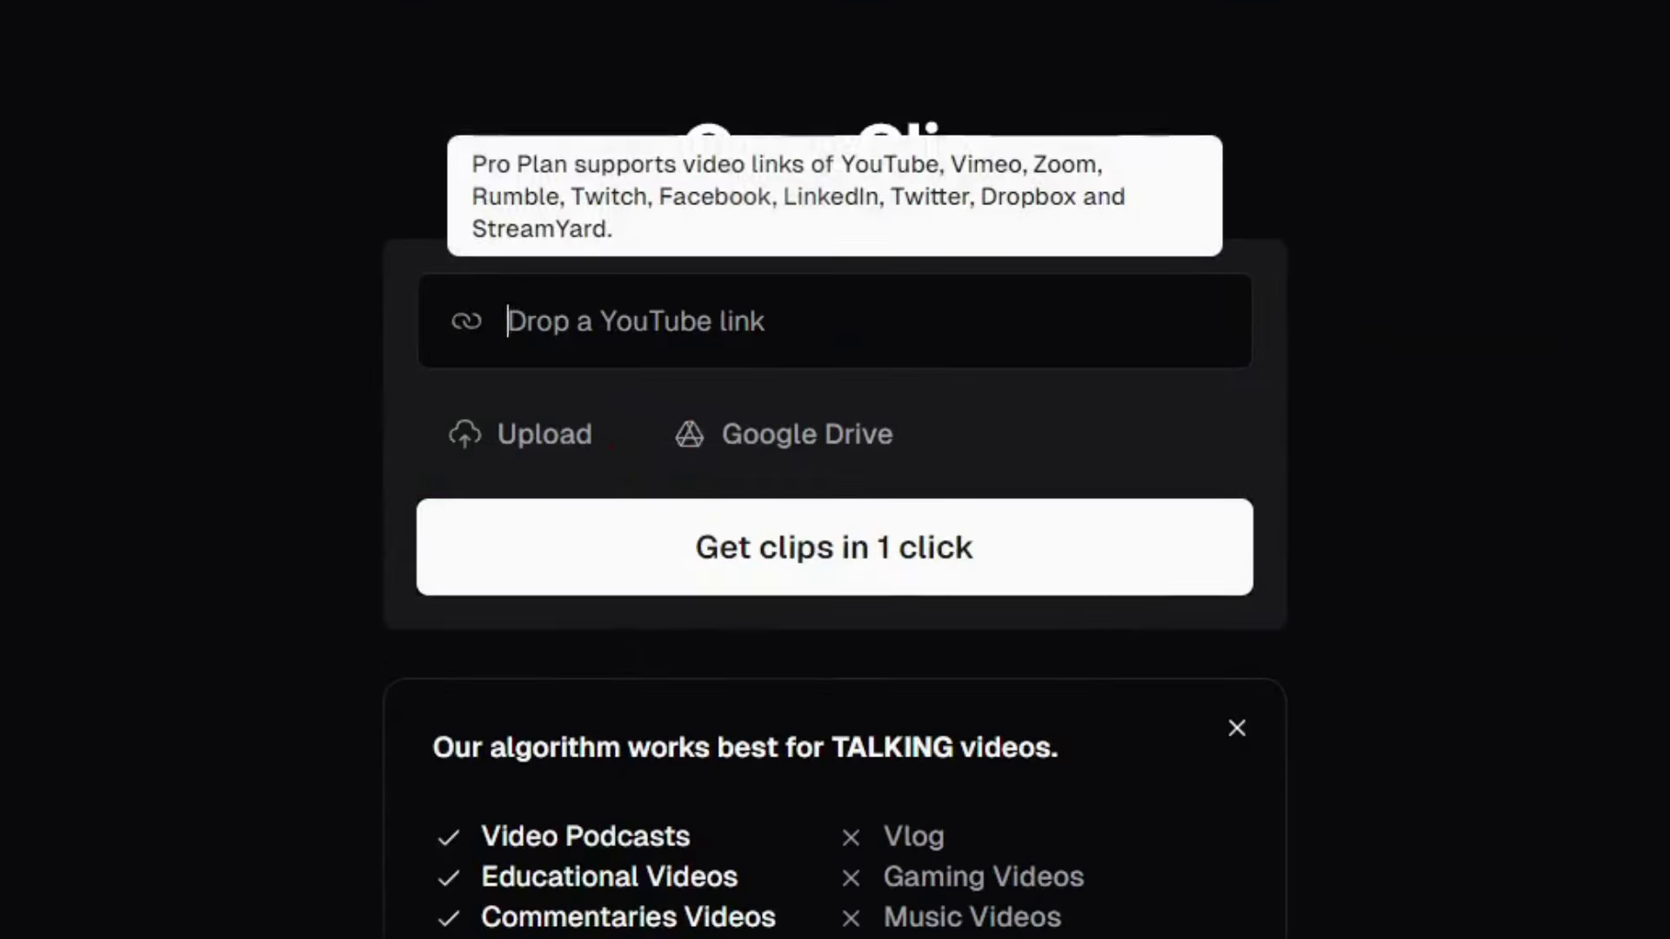
pyautogui.click(554, 339)
pyautogui.write('https://www.youtube.com/watch?v=OrwlqS1xl8g&pp=ygUMYmVzdCBhaSB0b29s')
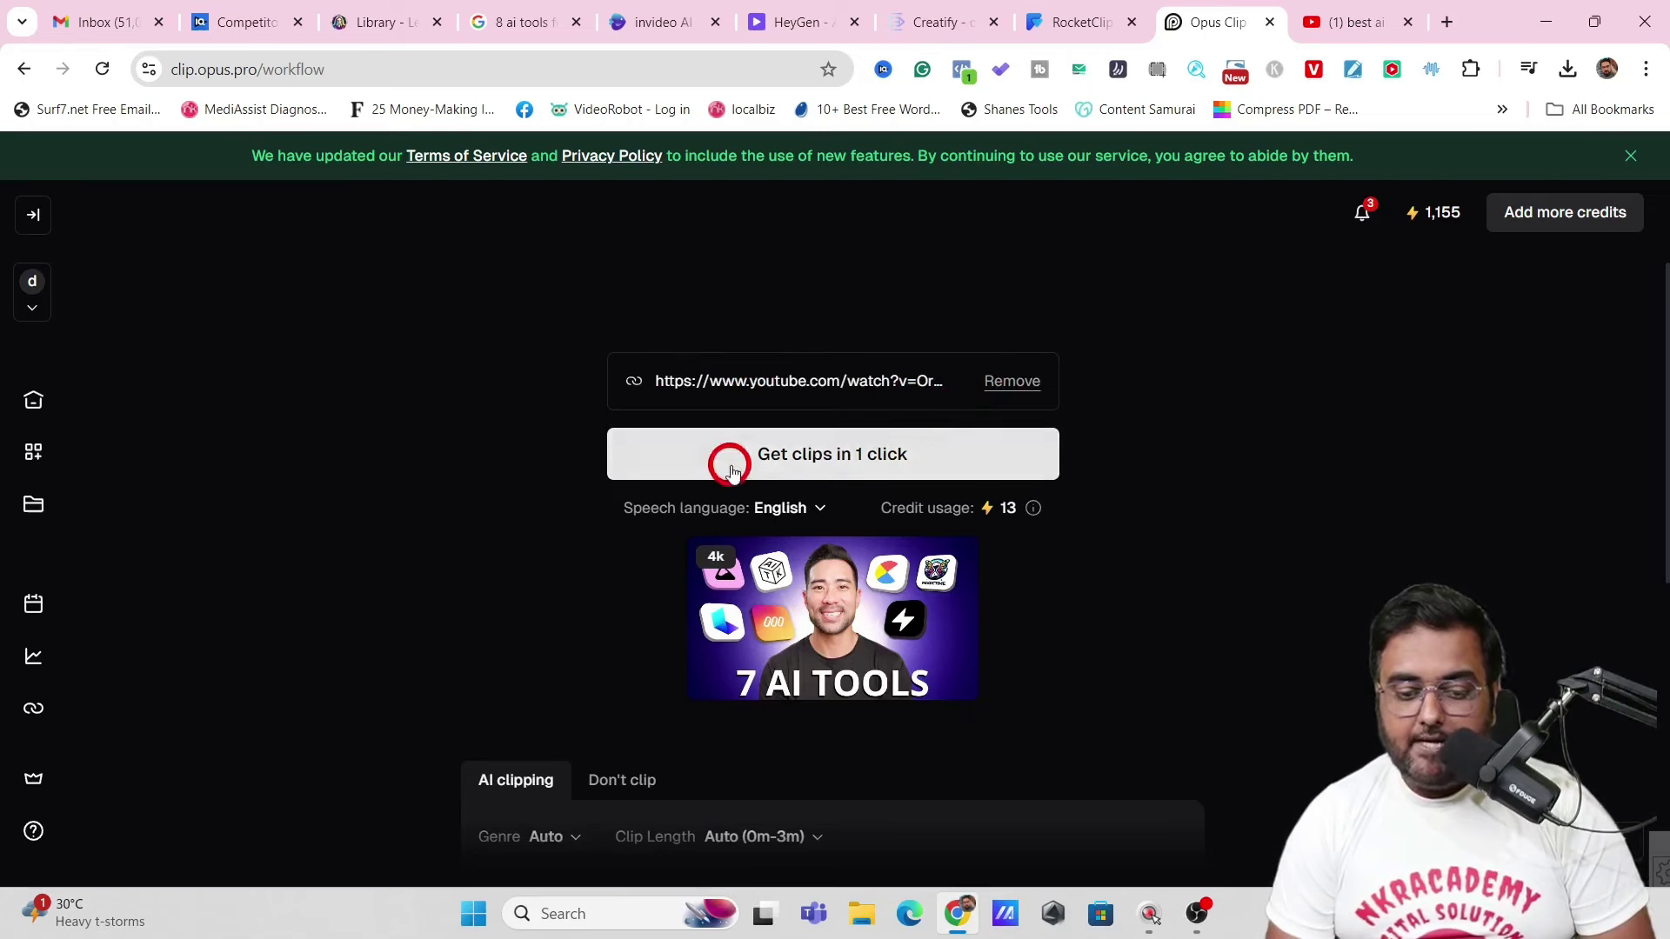
pyautogui.click(730, 470)
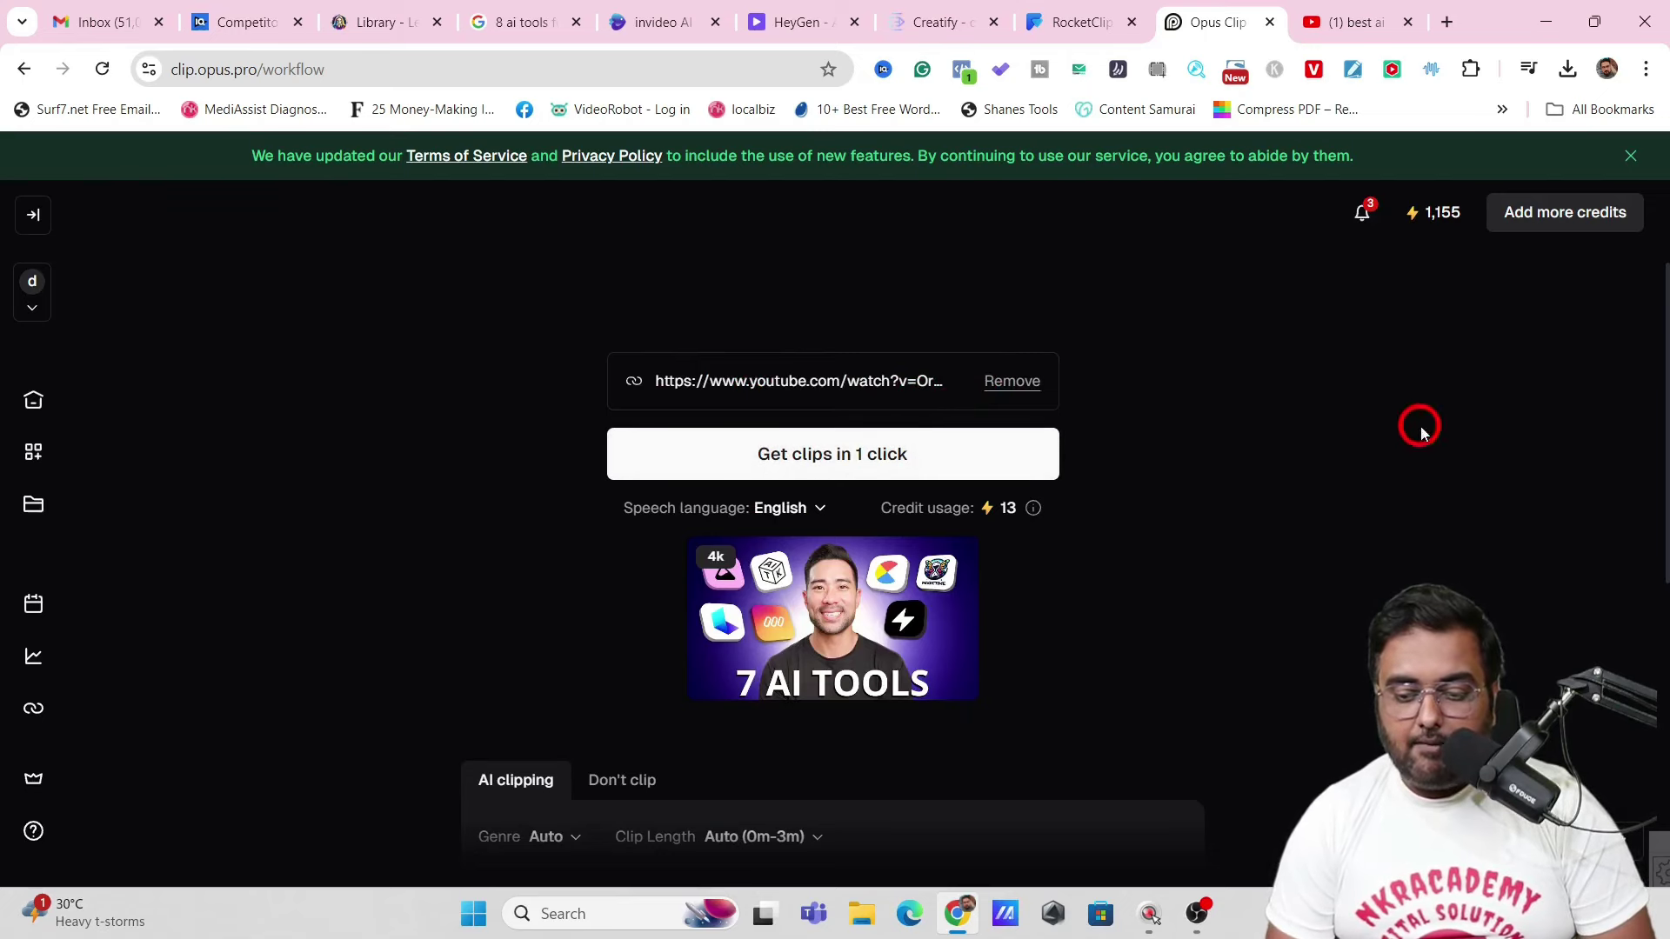
# Step: Check the Don't clip mode, return to AI clipping and limit the processing timeframe to 0:00:00–0:02:02
pyautogui.scroll(-2, 1657, 320)
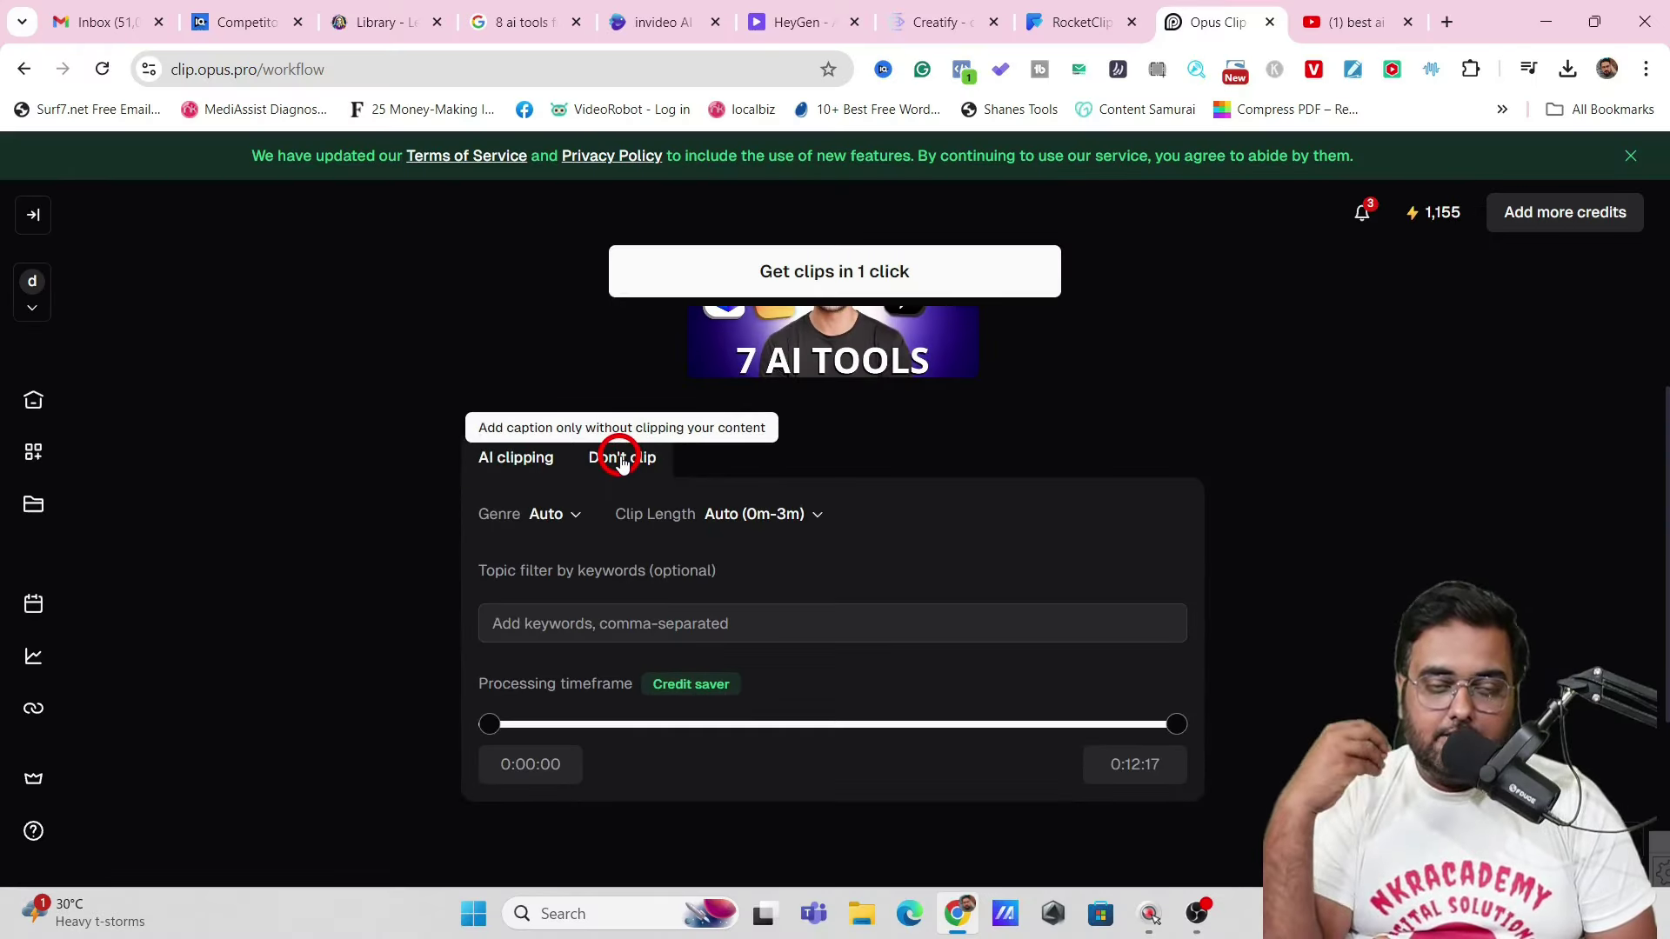
pyautogui.click(621, 461)
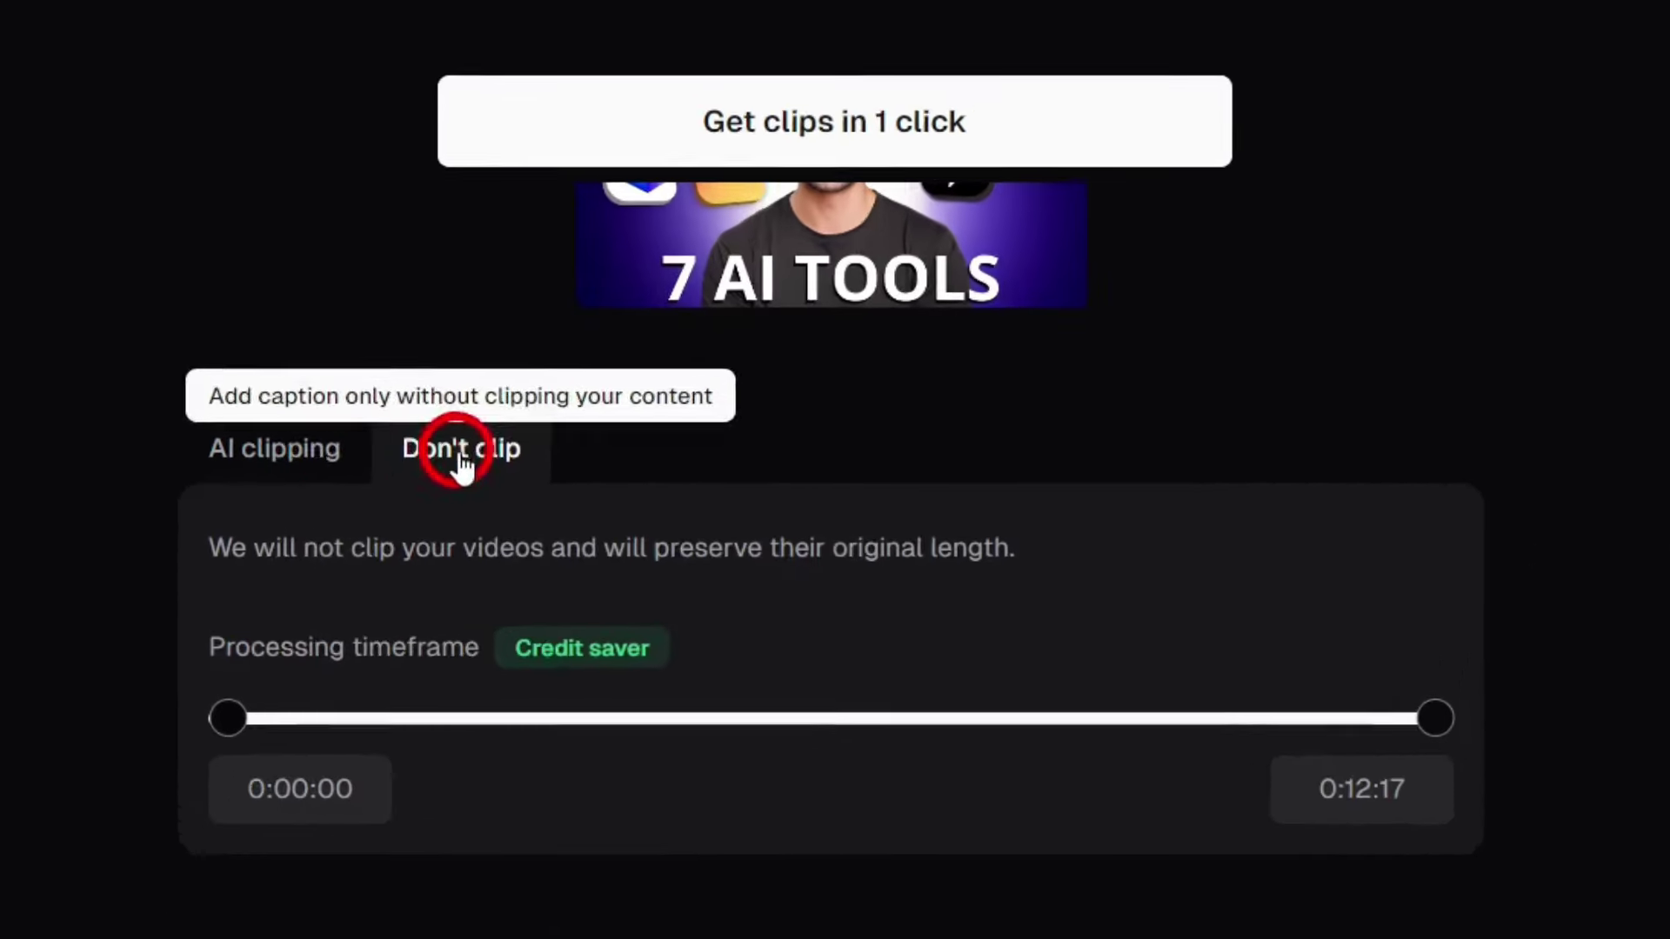
pyautogui.click(256, 477)
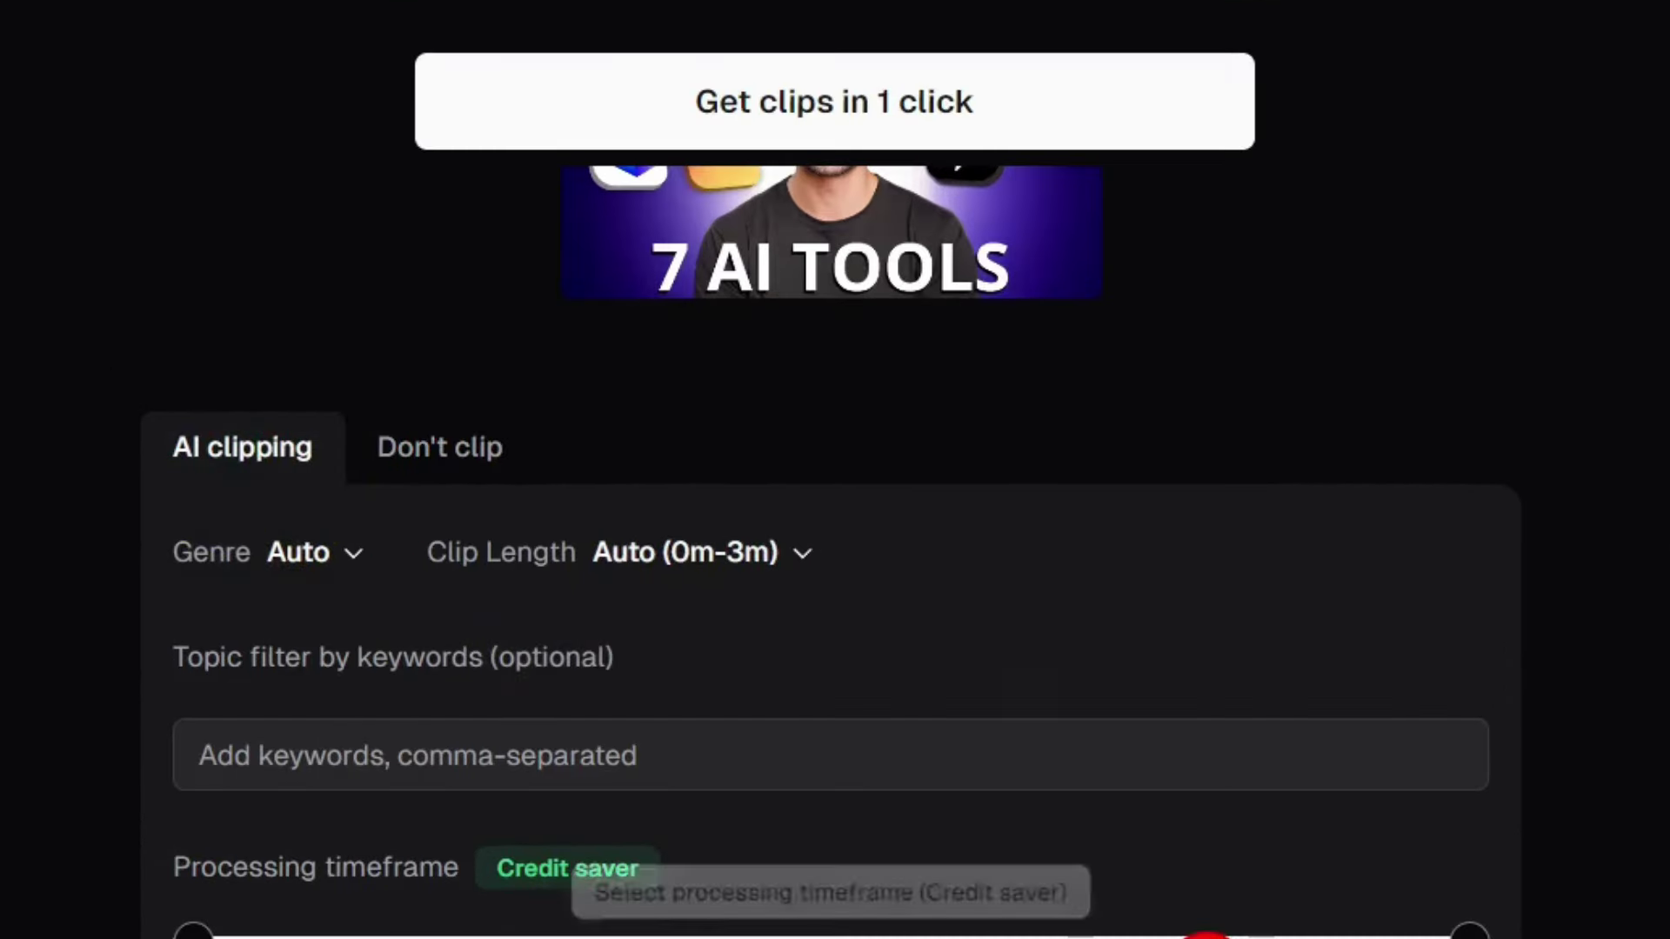
pyautogui.moveTo(931, 937); pyautogui.dragTo(287, 938)
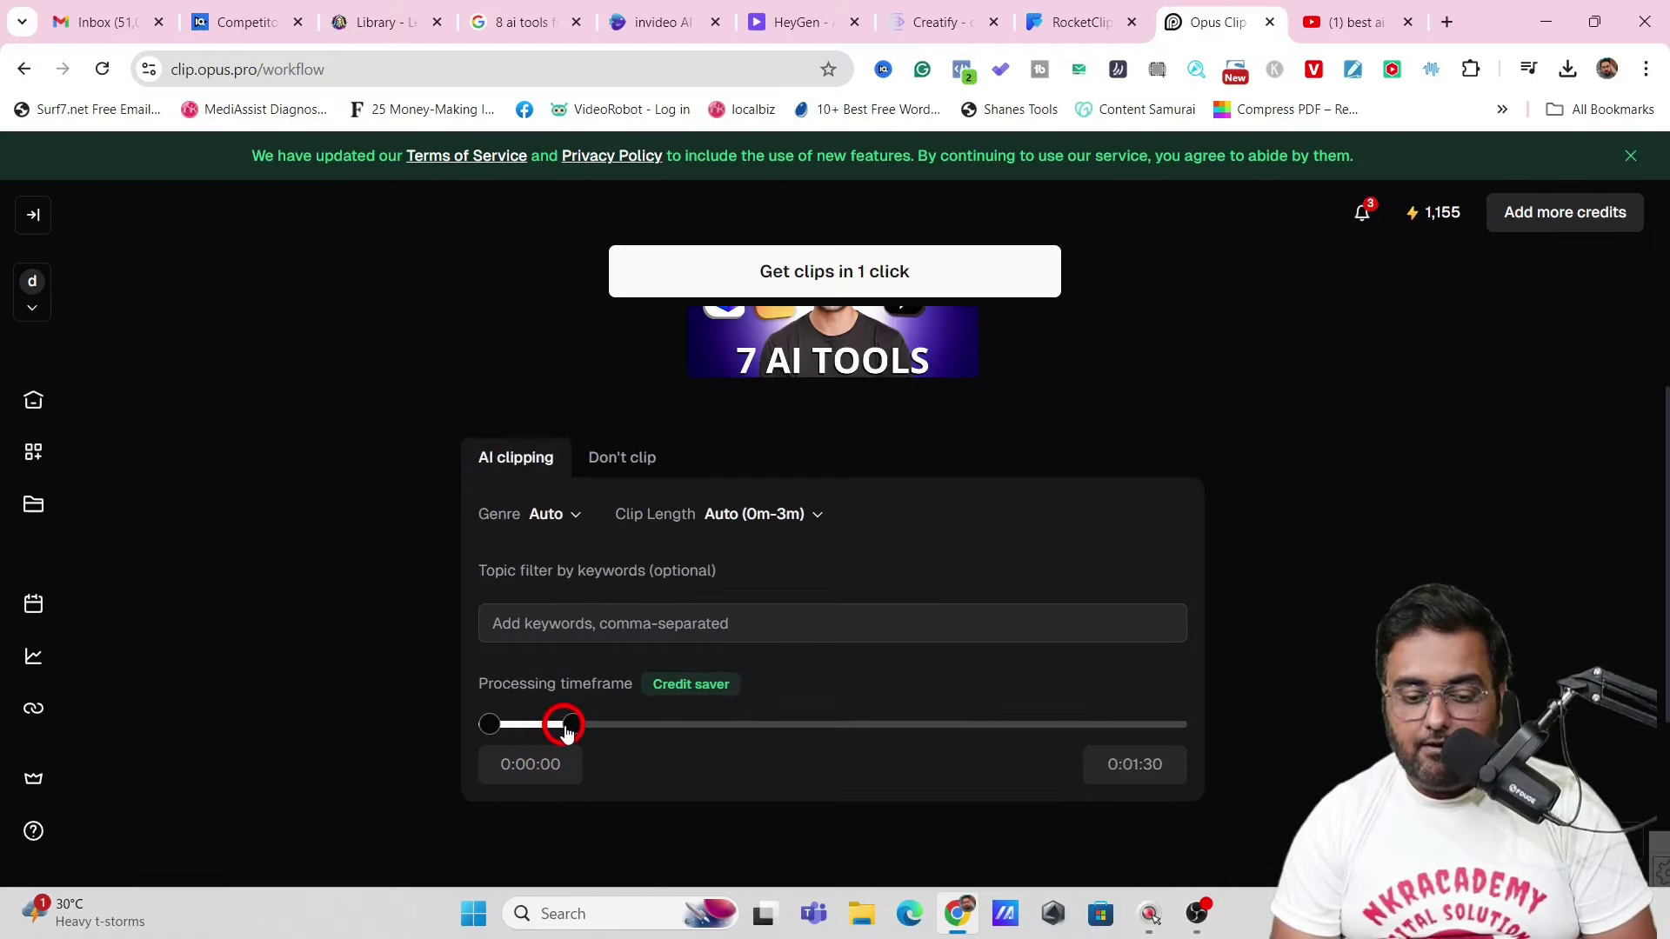
pyautogui.moveTo(567, 732)
pyautogui.mouseDown()
pyautogui.moveTo(590, 733)
pyautogui.moveTo(570, 766)
pyautogui.mouseUp()
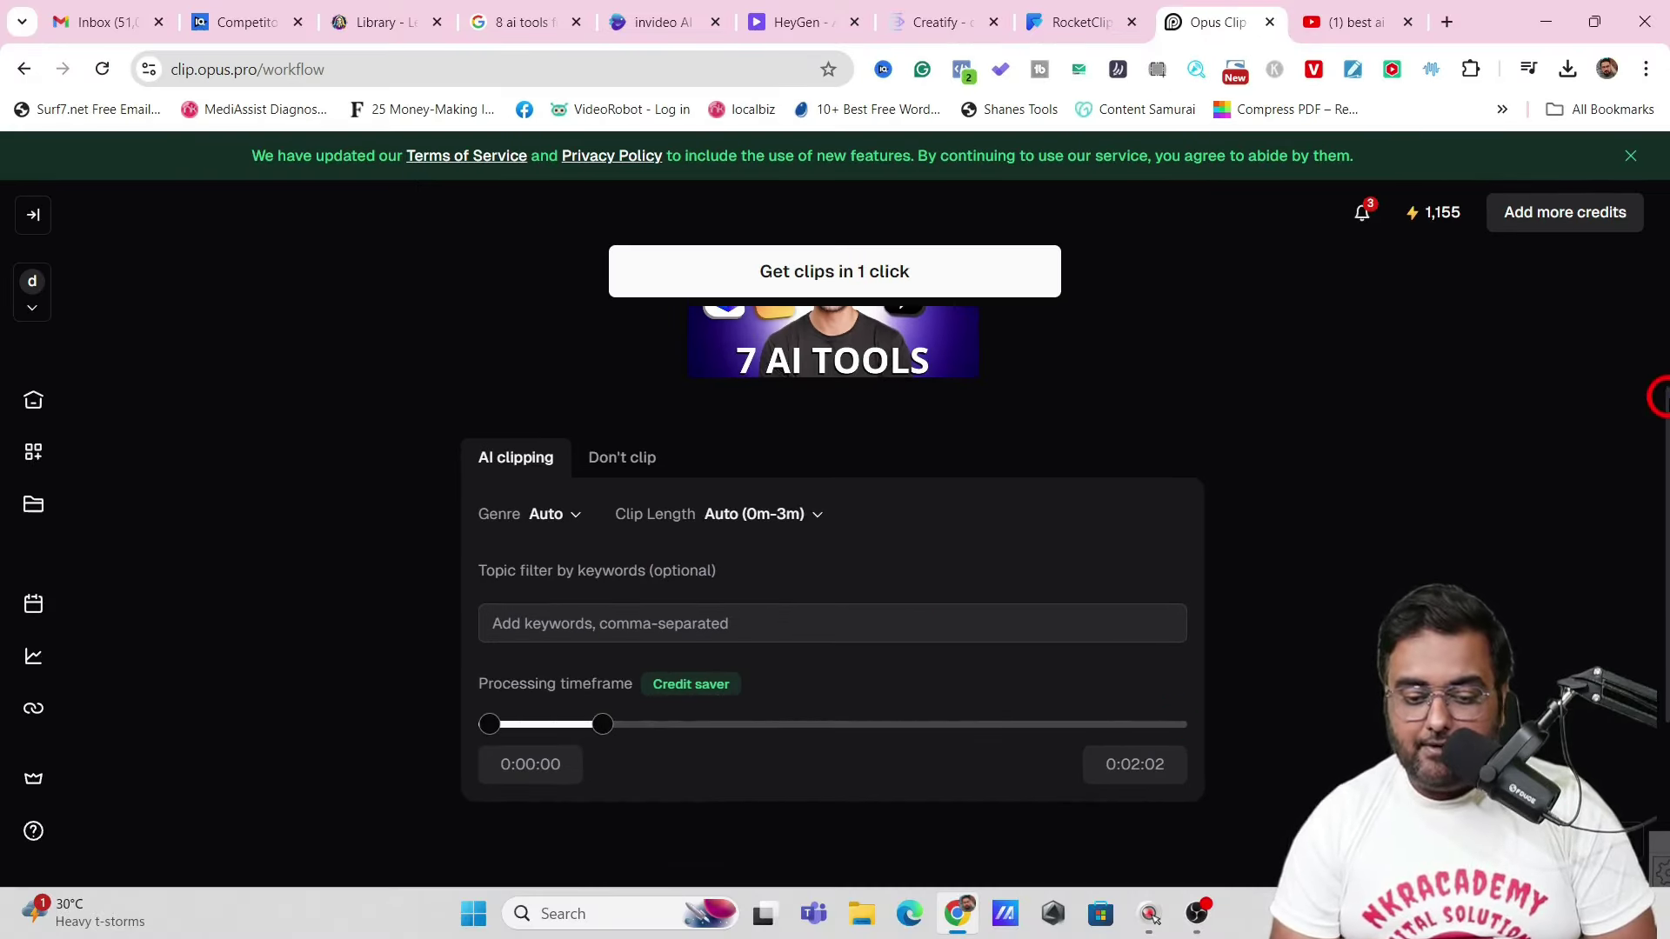
# Step: Keep the genre on Auto, set the clip length to 30s~59s and start generating the clips
pyautogui.scroll(-2, 1661, 396)
pyautogui.scroll(1, 1661, 396)
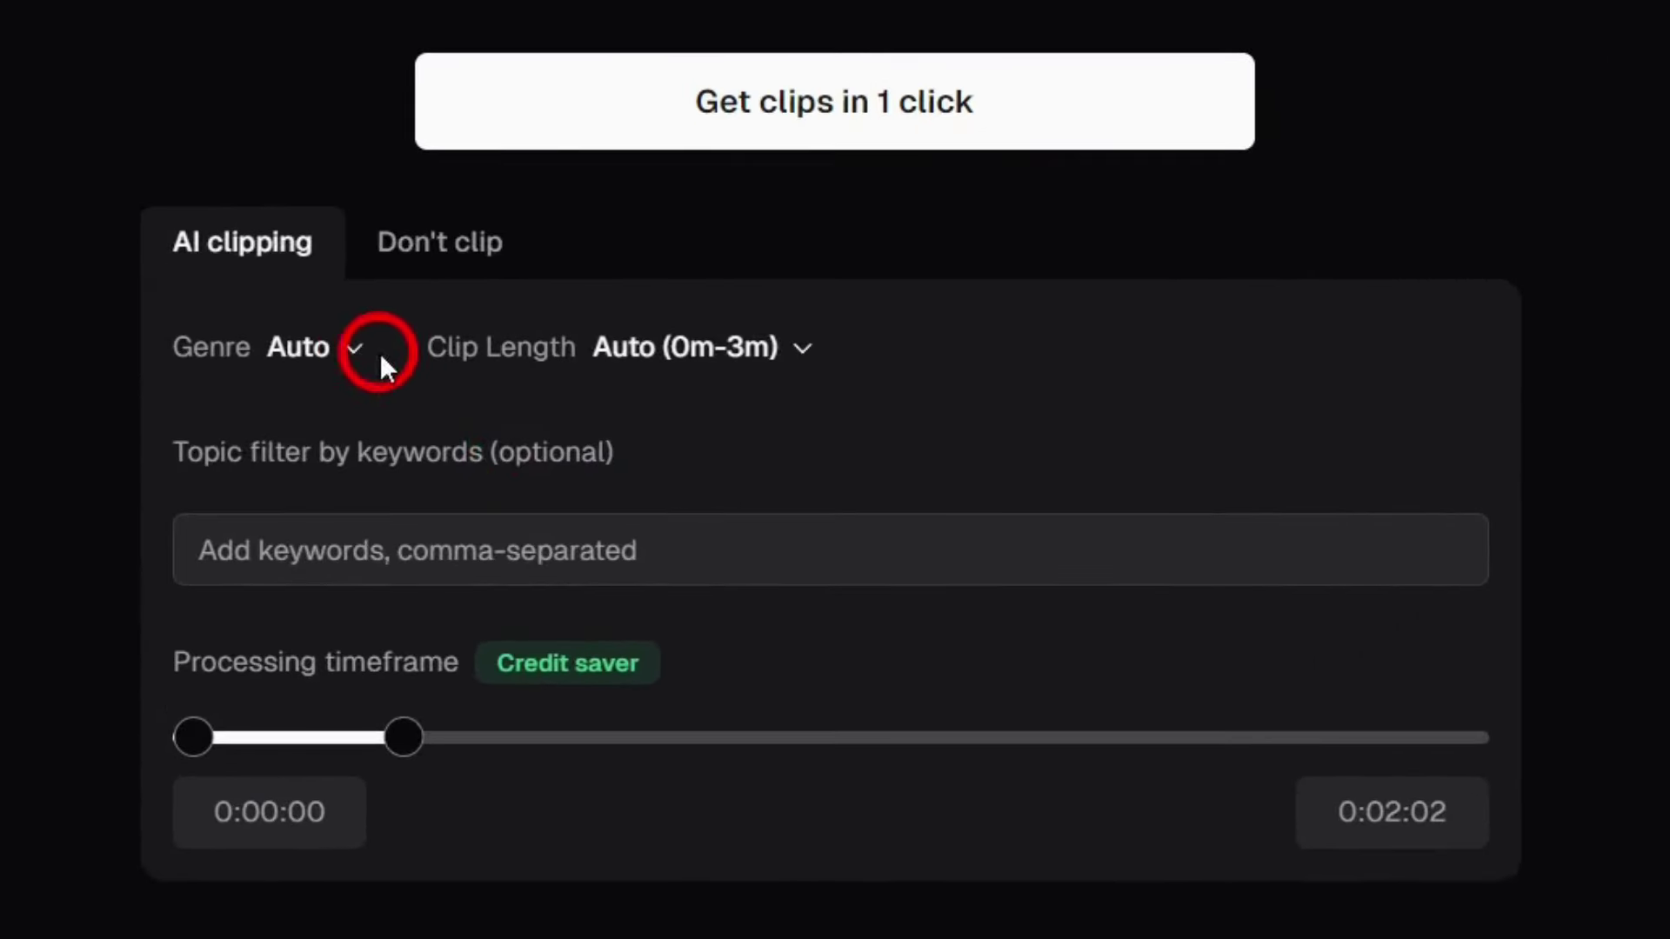
pyautogui.click(360, 352)
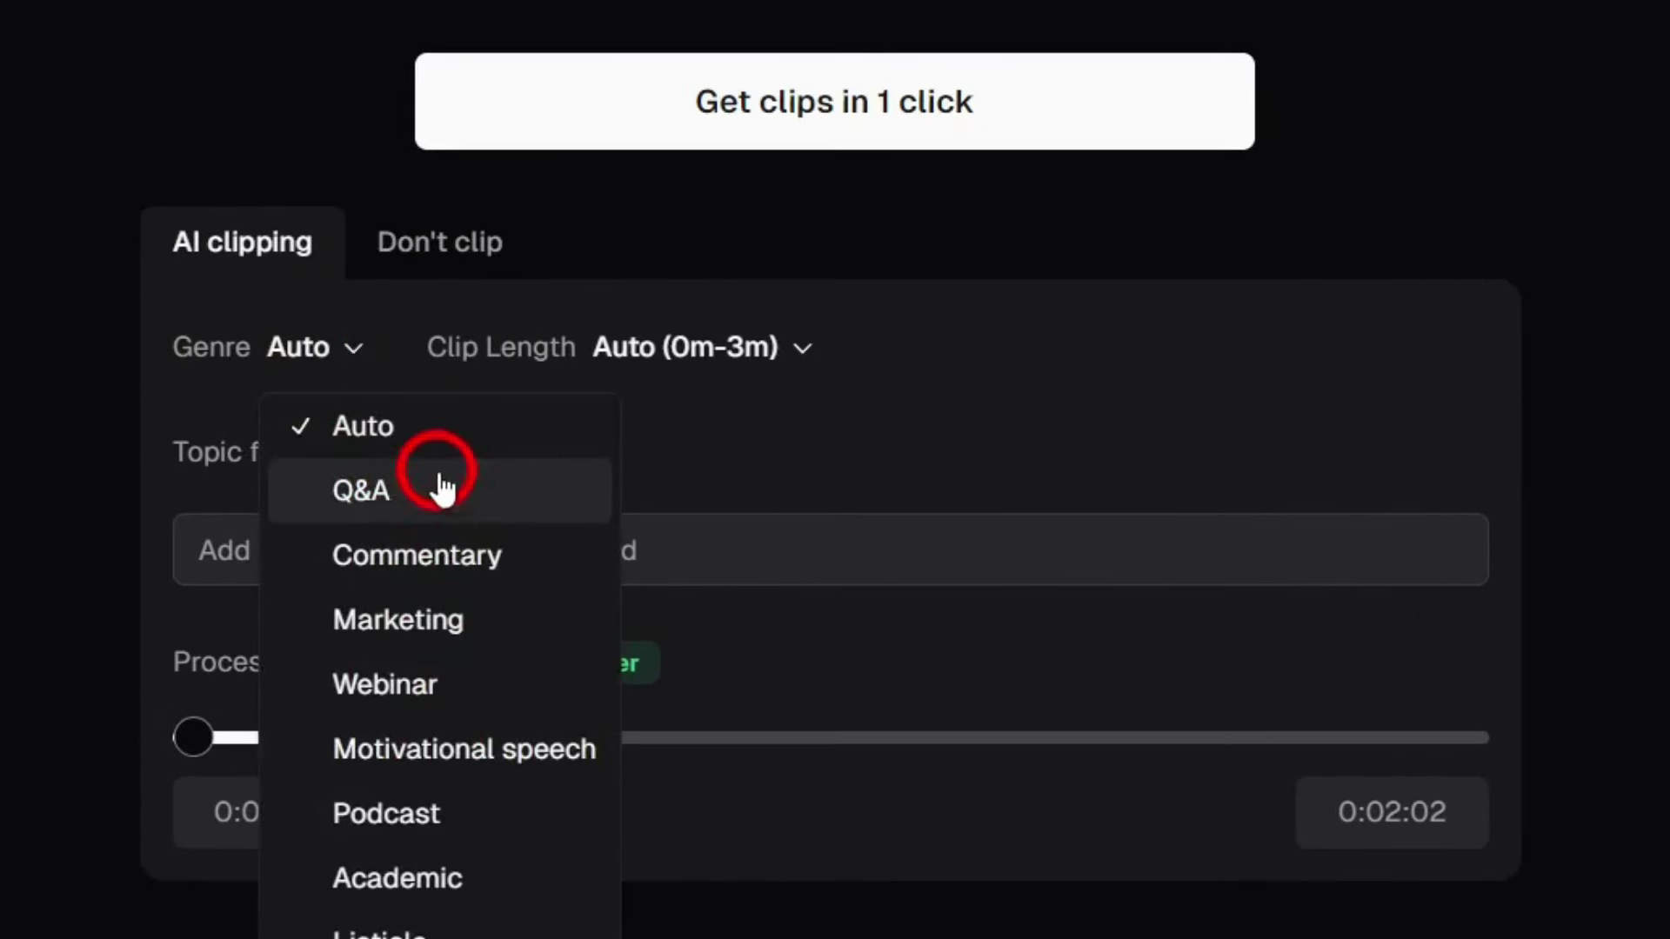
pyautogui.click(906, 369)
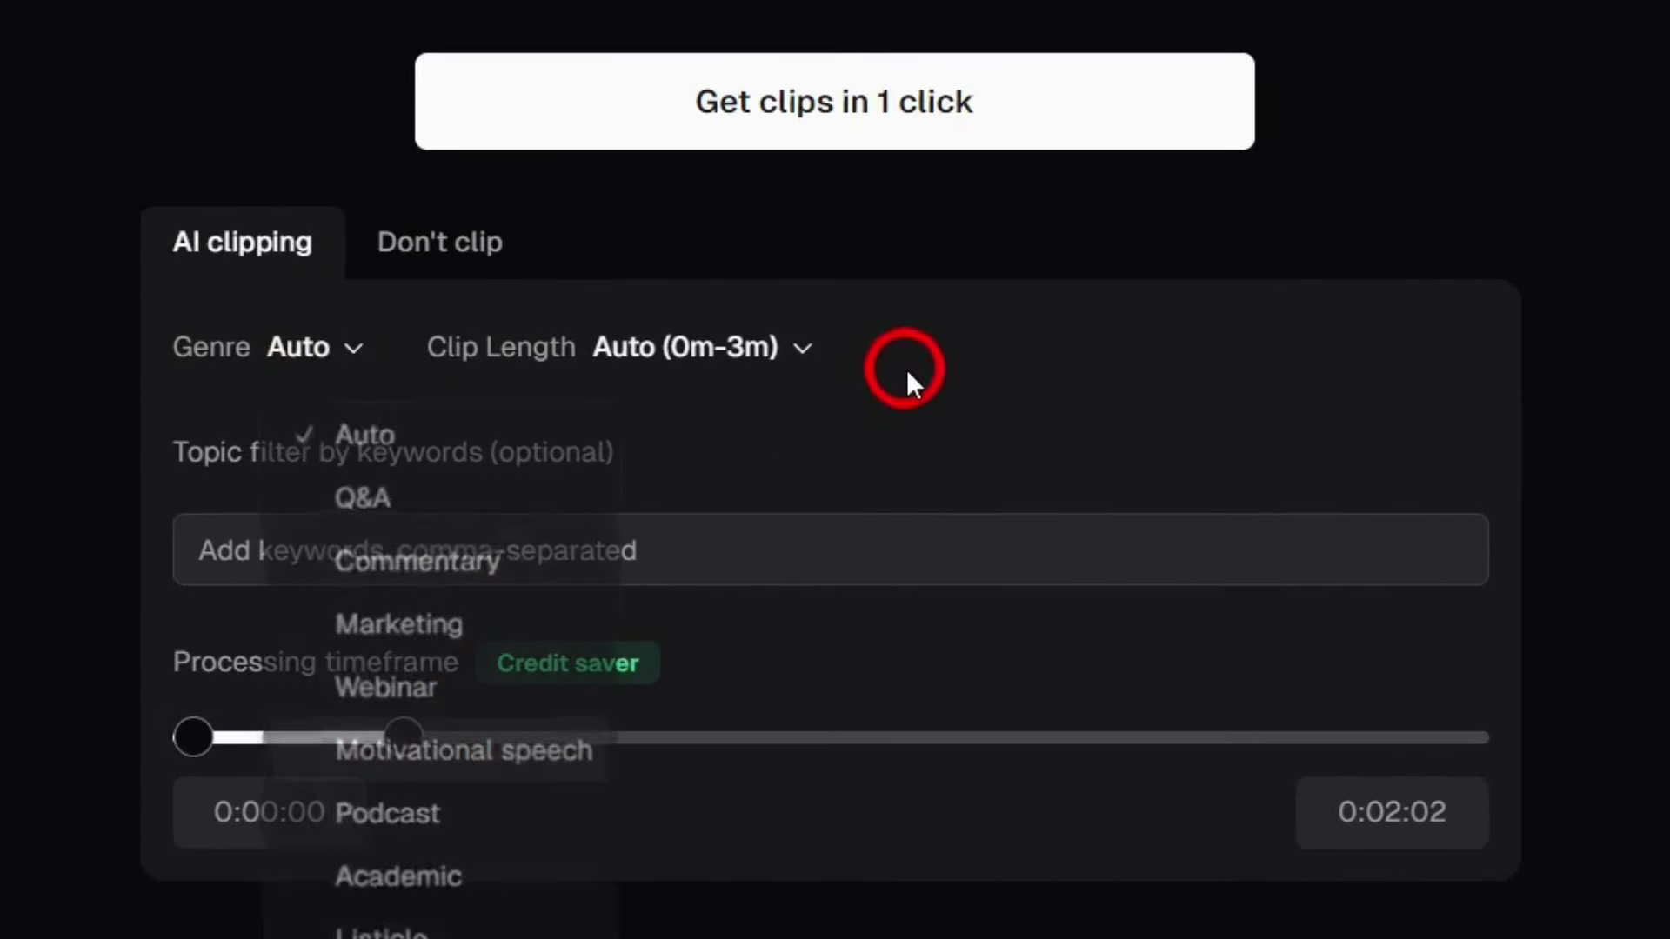
pyautogui.click(805, 351)
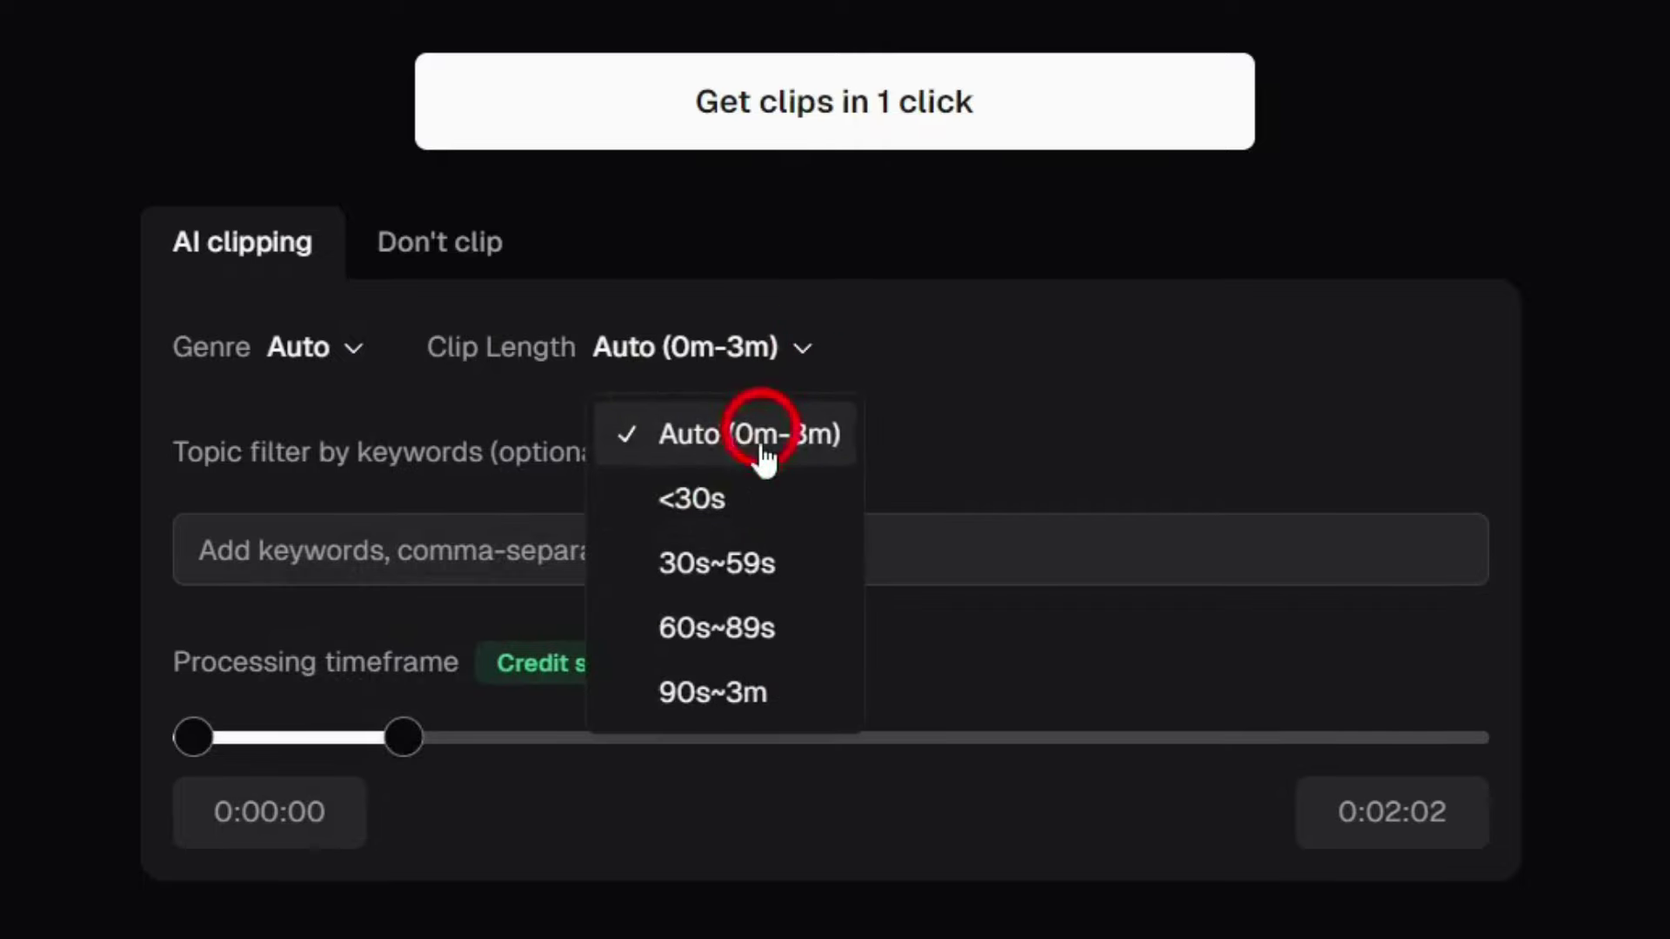
pyautogui.click(720, 589)
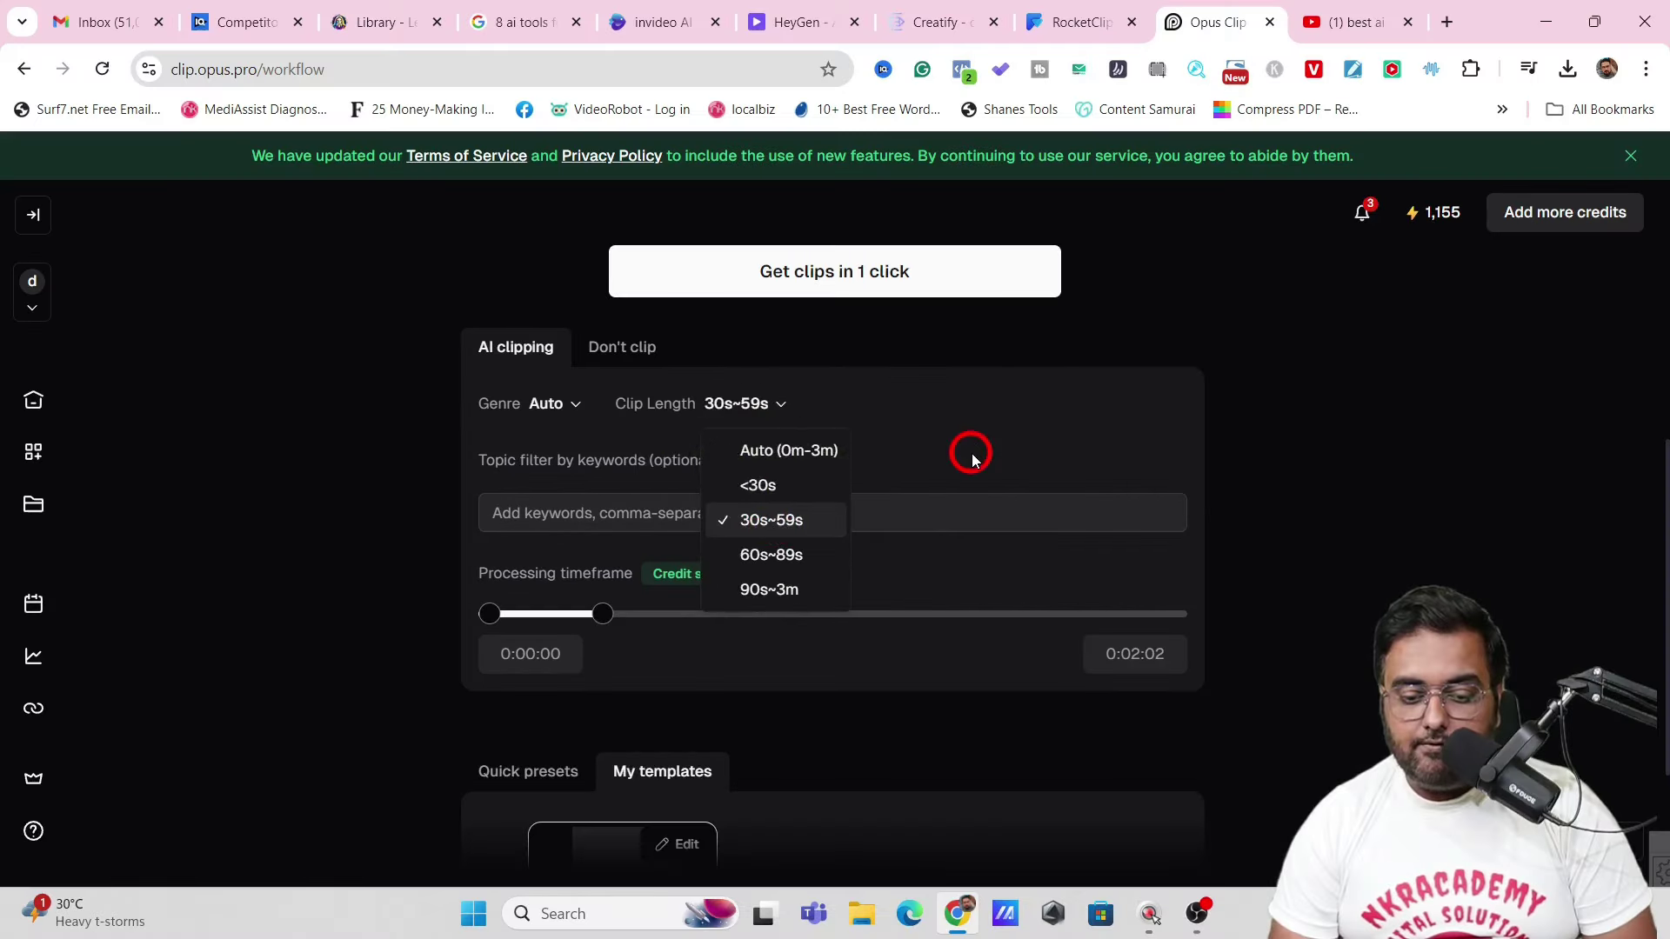
pyautogui.click(972, 456)
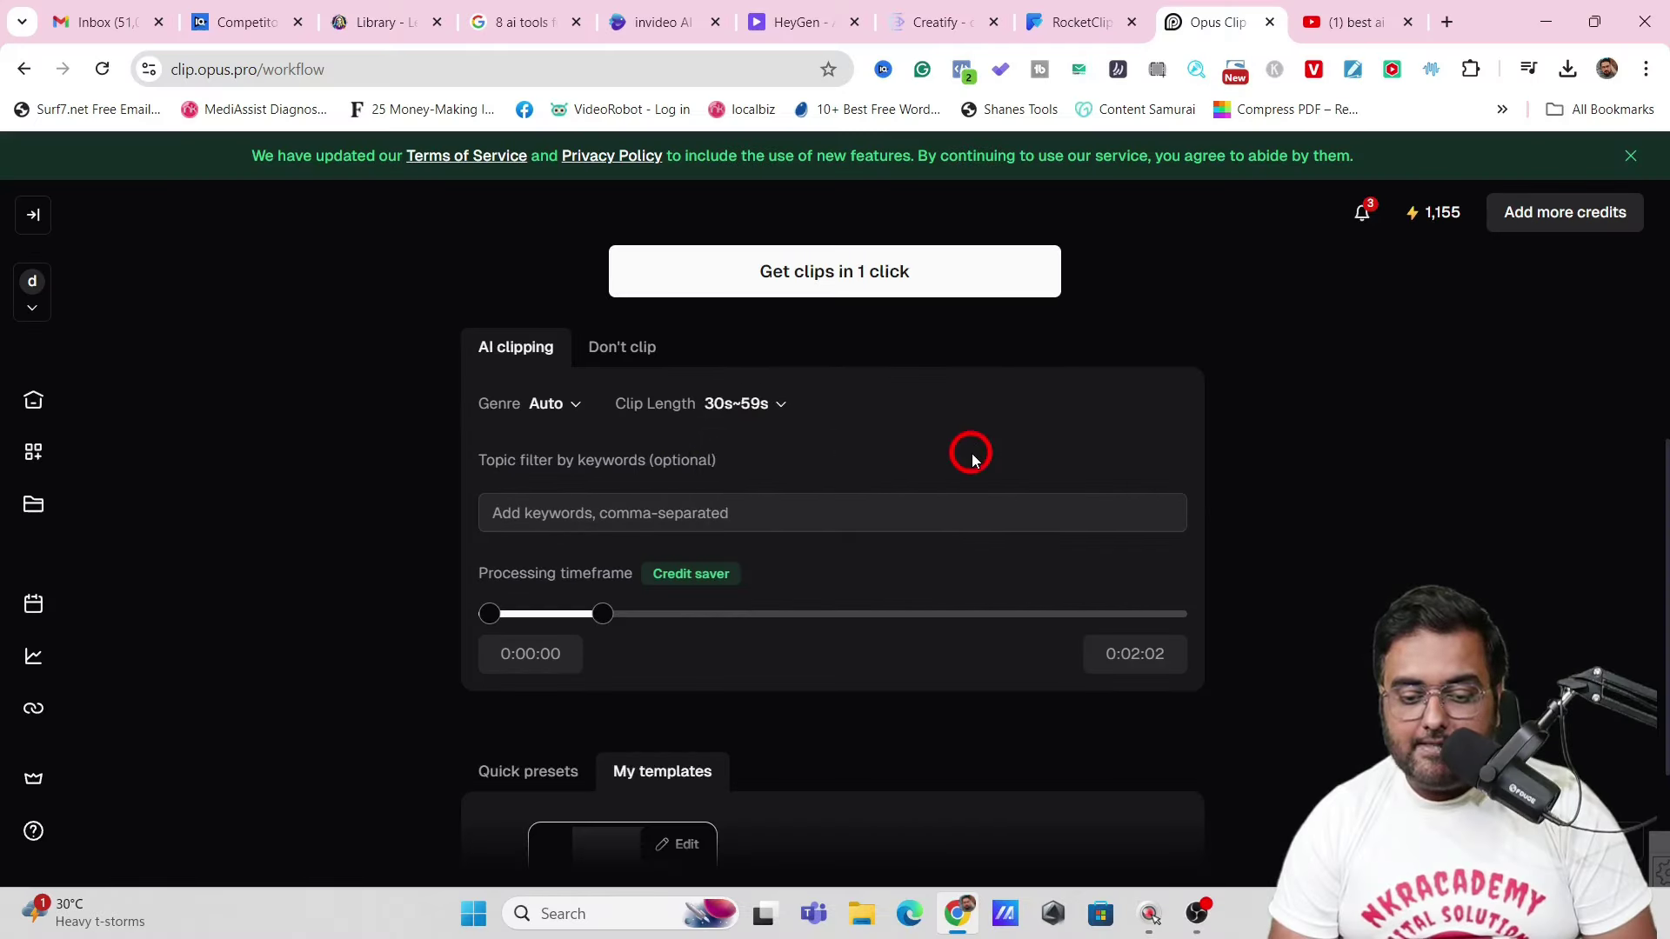
pyautogui.scroll(5, 1663, 473)
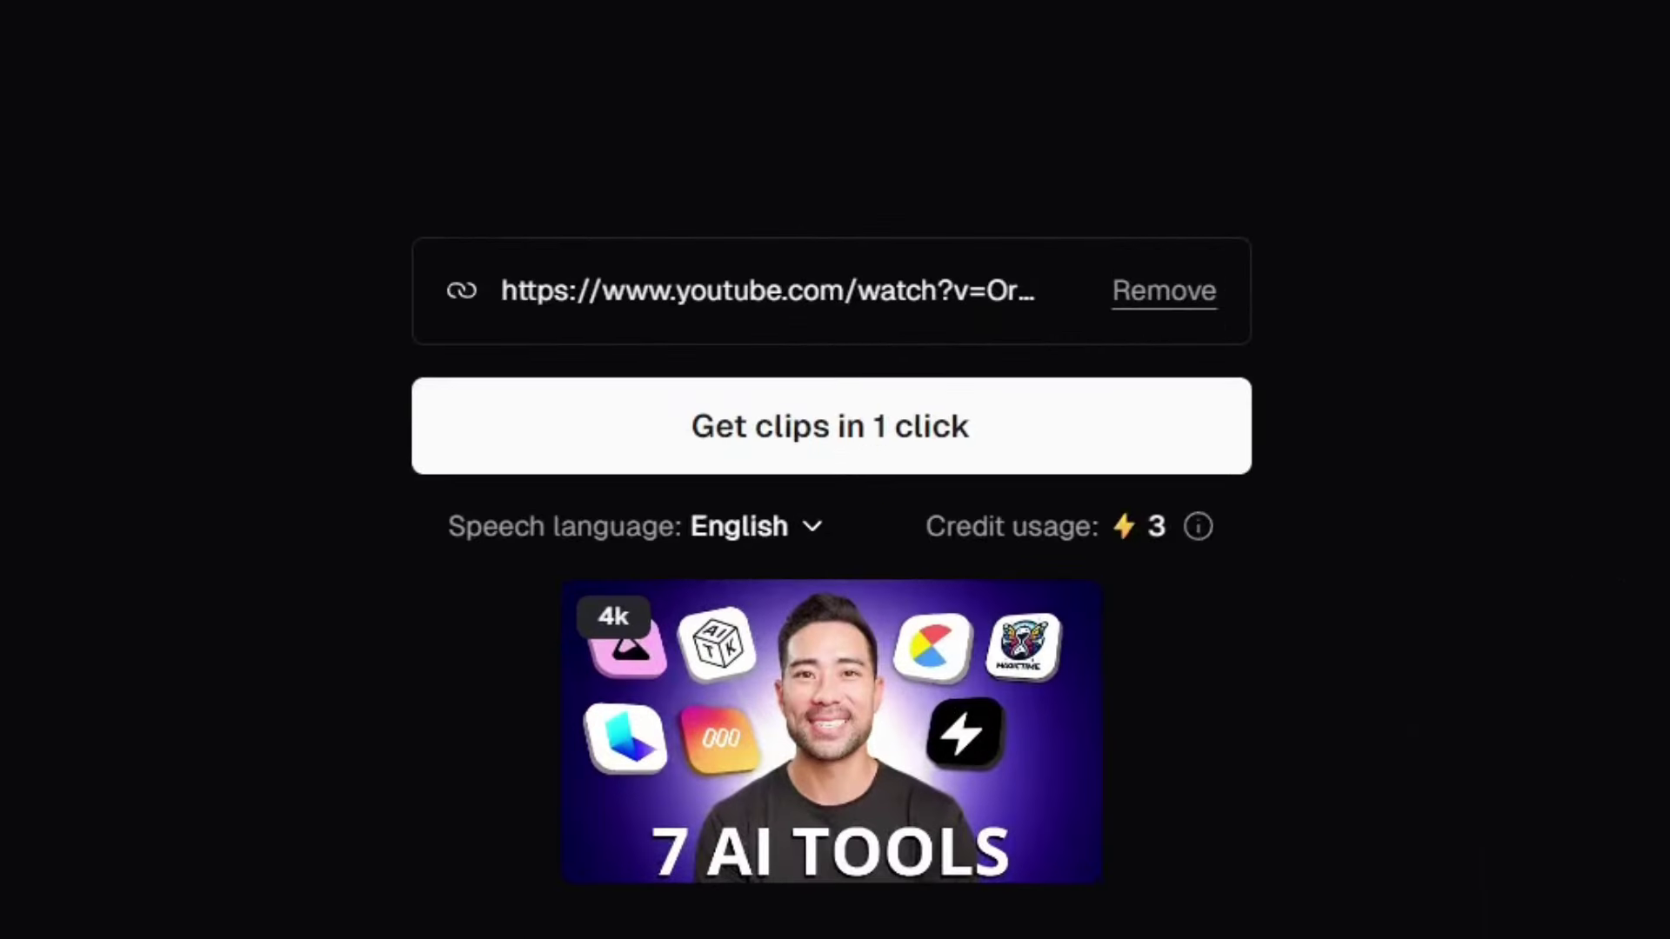
pyautogui.click(974, 422)
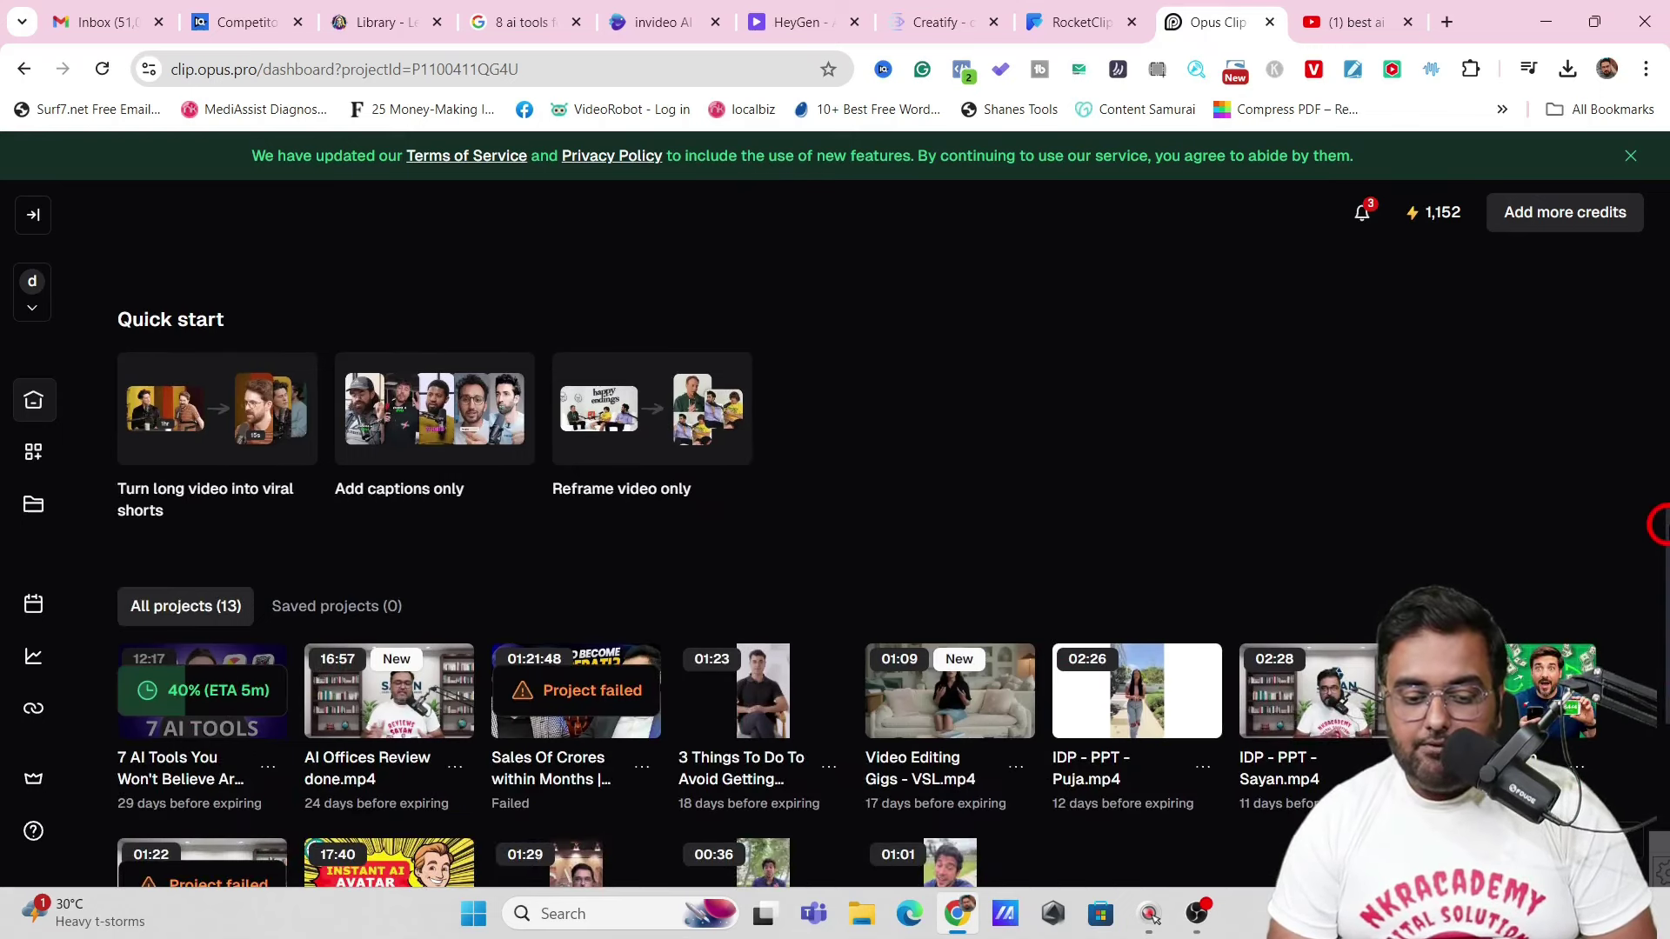
# Step: Open the AI Offices Review done.mp4 project and highlight the overall score of its first clip
pyautogui.scroll(-3, 1657, 527)
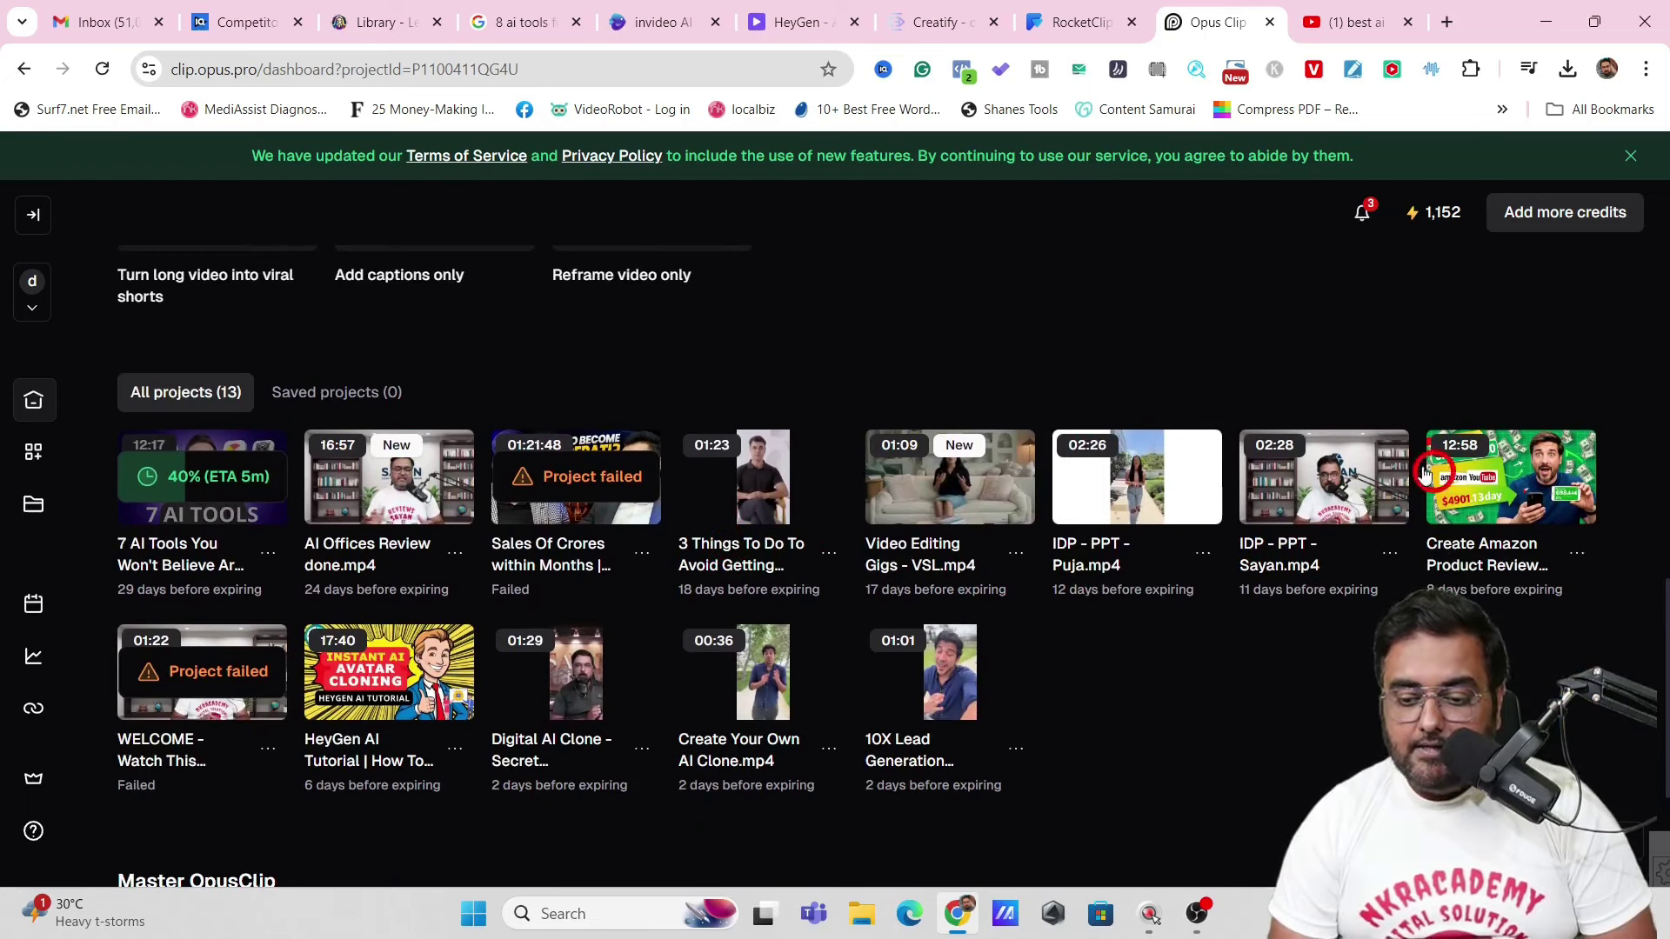
pyautogui.click(389, 512)
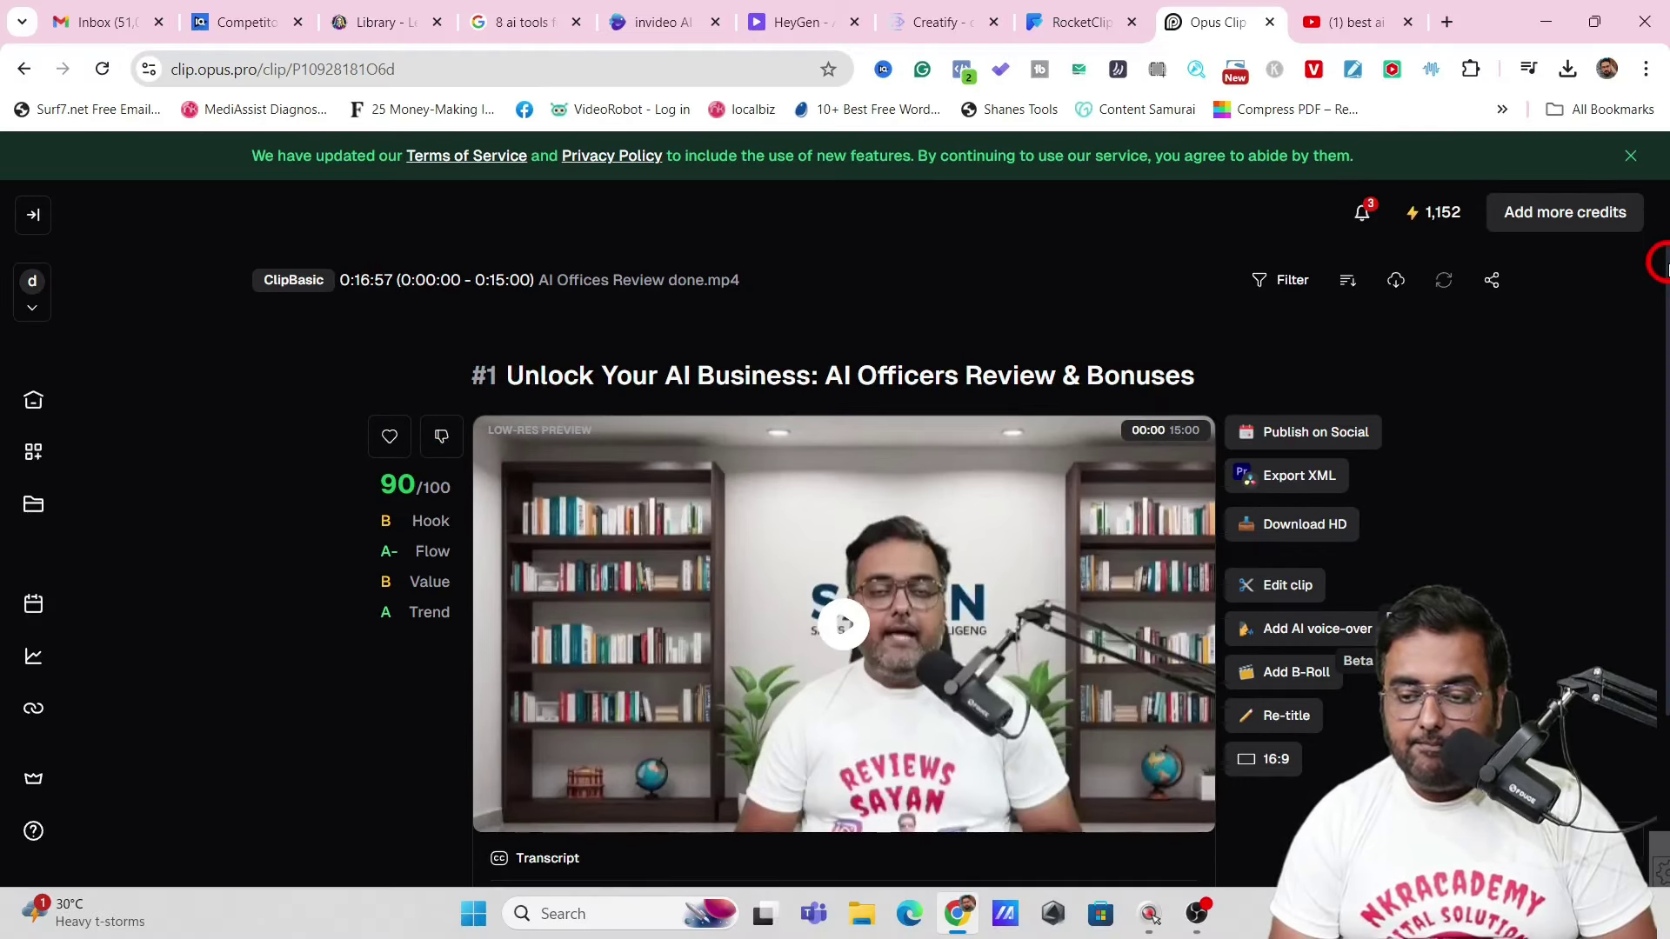
pyautogui.scroll(-1, 1661, 266)
pyautogui.moveTo(379, 457)
pyautogui.moveTo(379, 456); pyautogui.dragTo(522, 474)
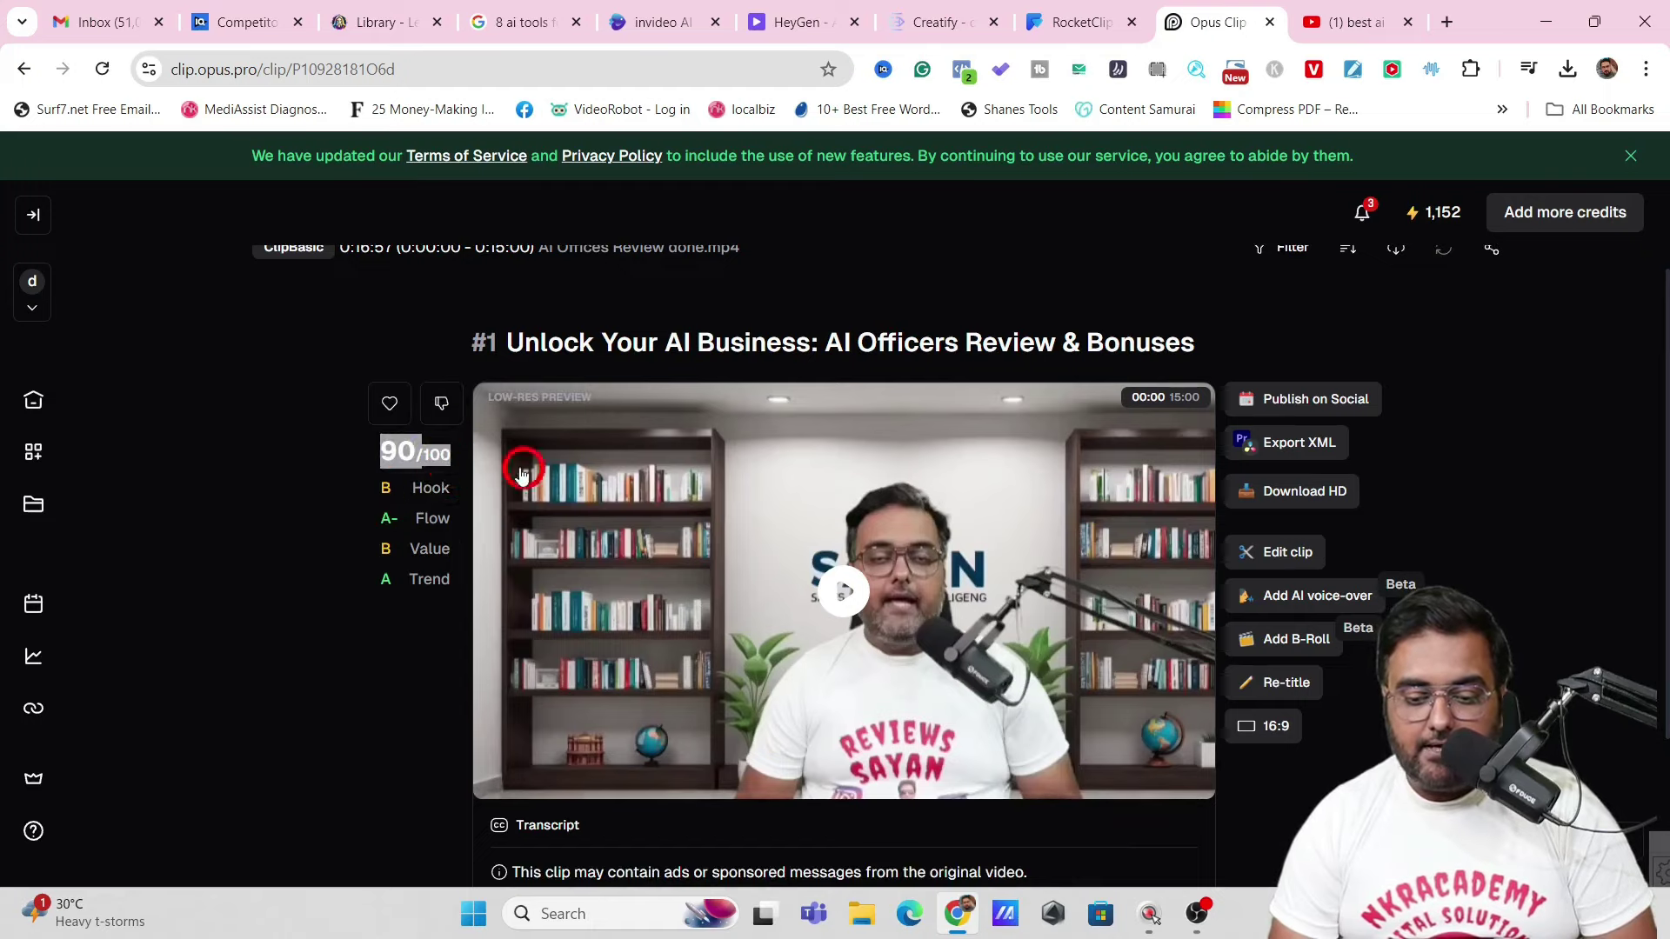
# Step: Open the first clip for editing, view its scene layout options and close them without choosing another layout
pyautogui.click(1282, 557)
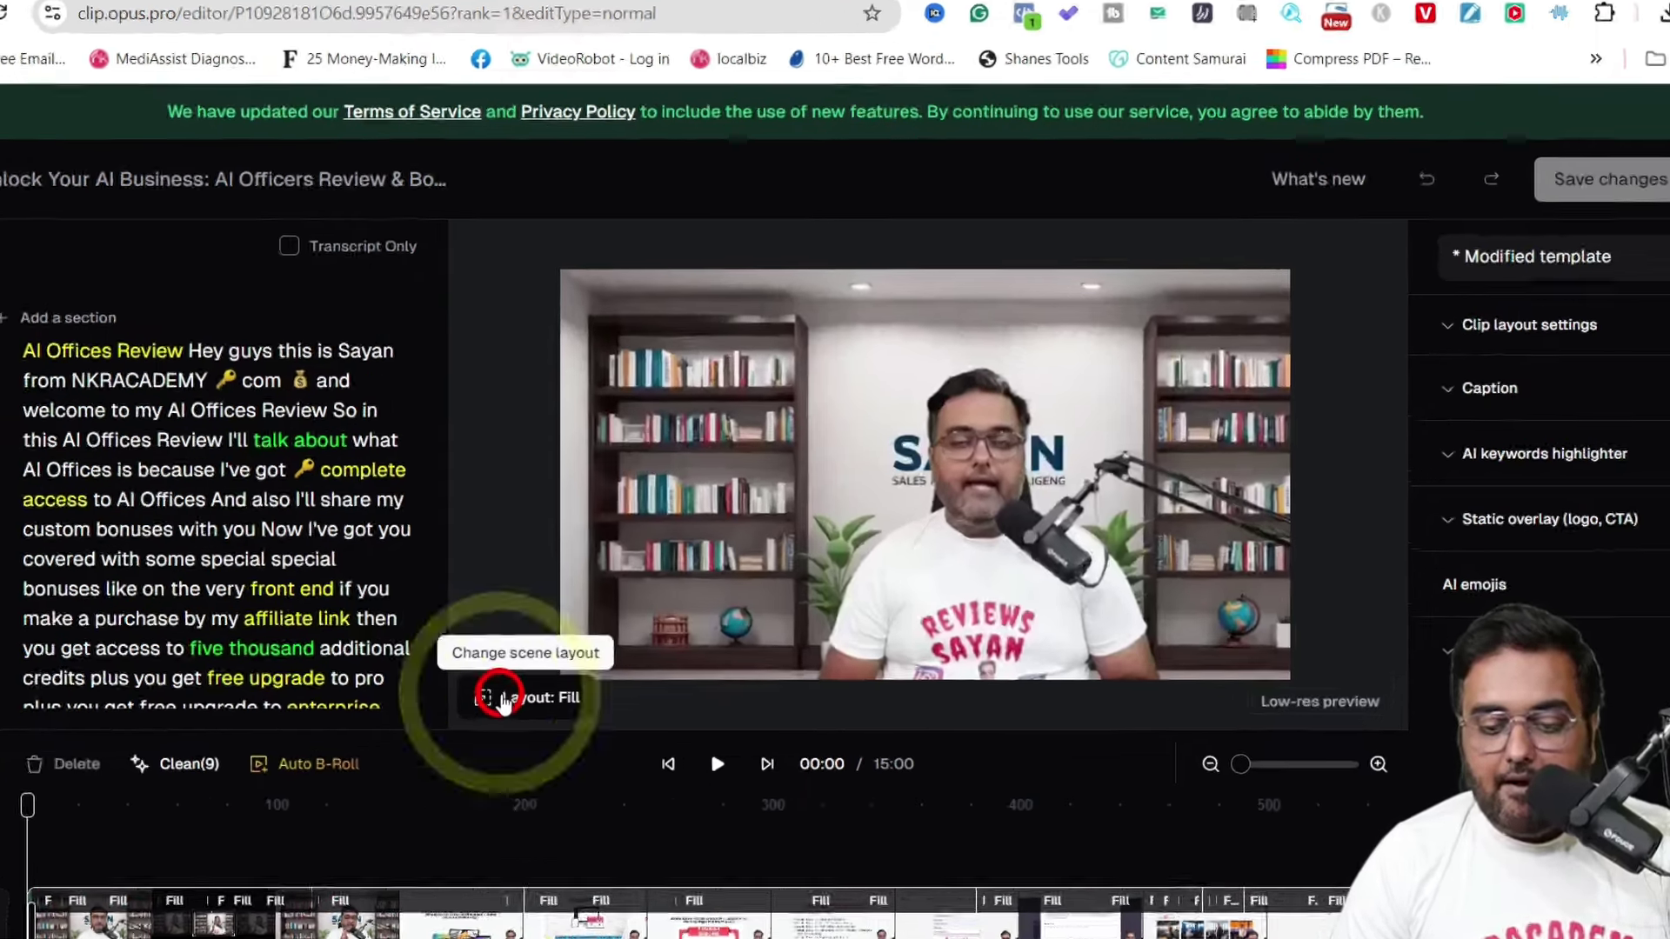
pyautogui.click(545, 672)
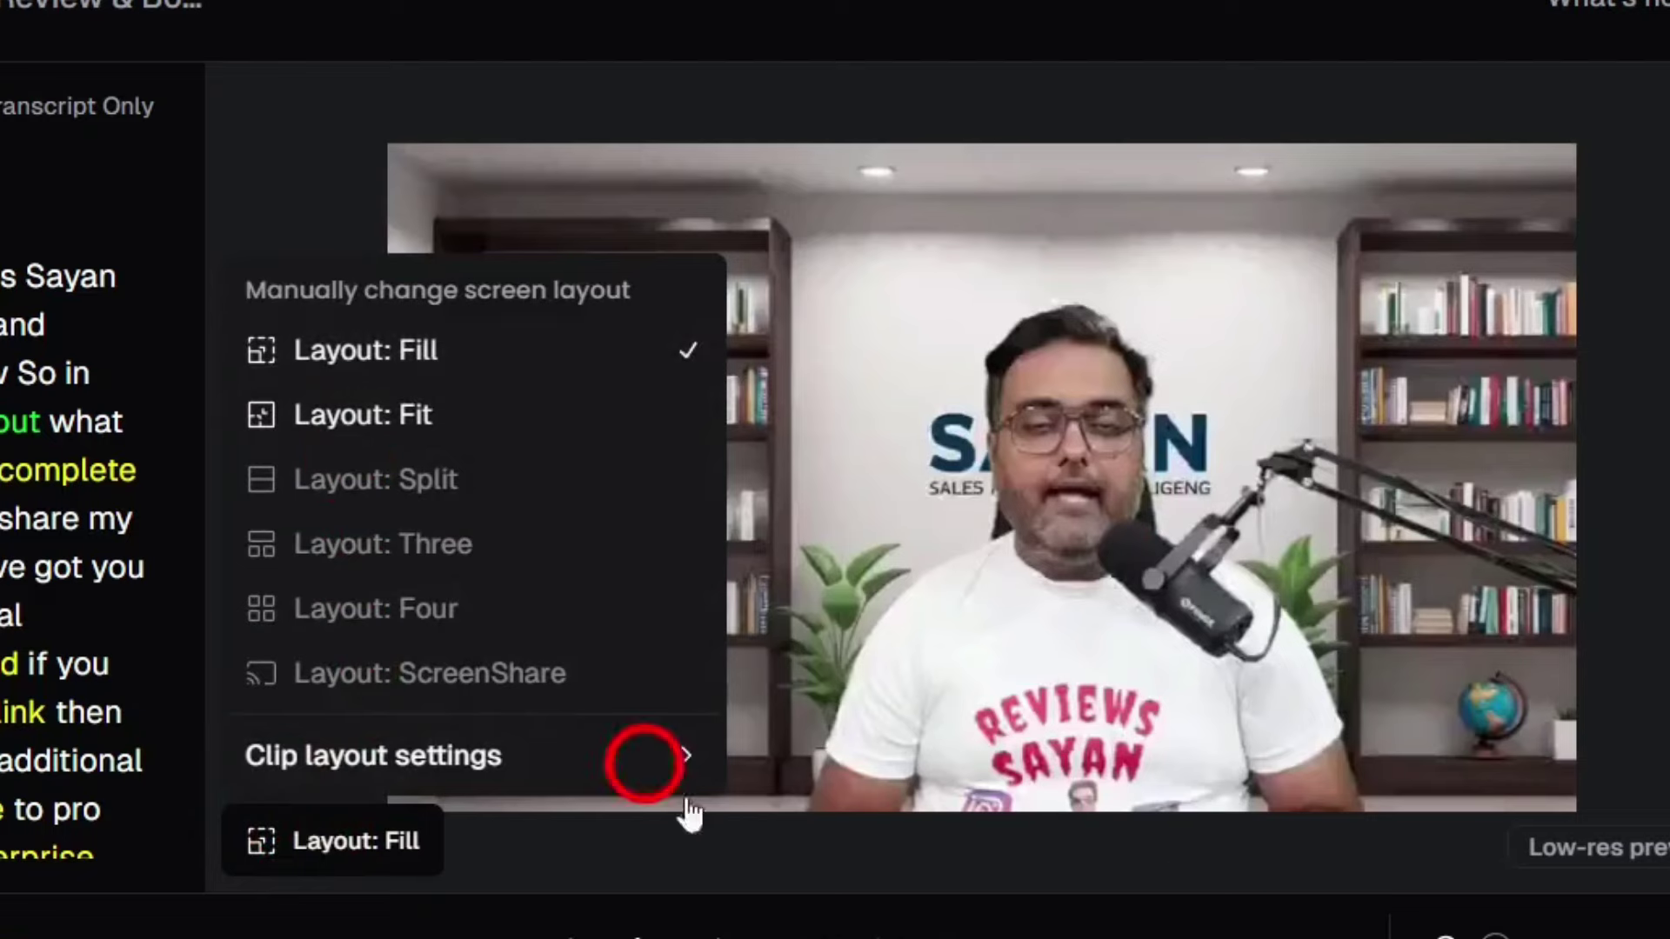
pyautogui.click(1665, 539)
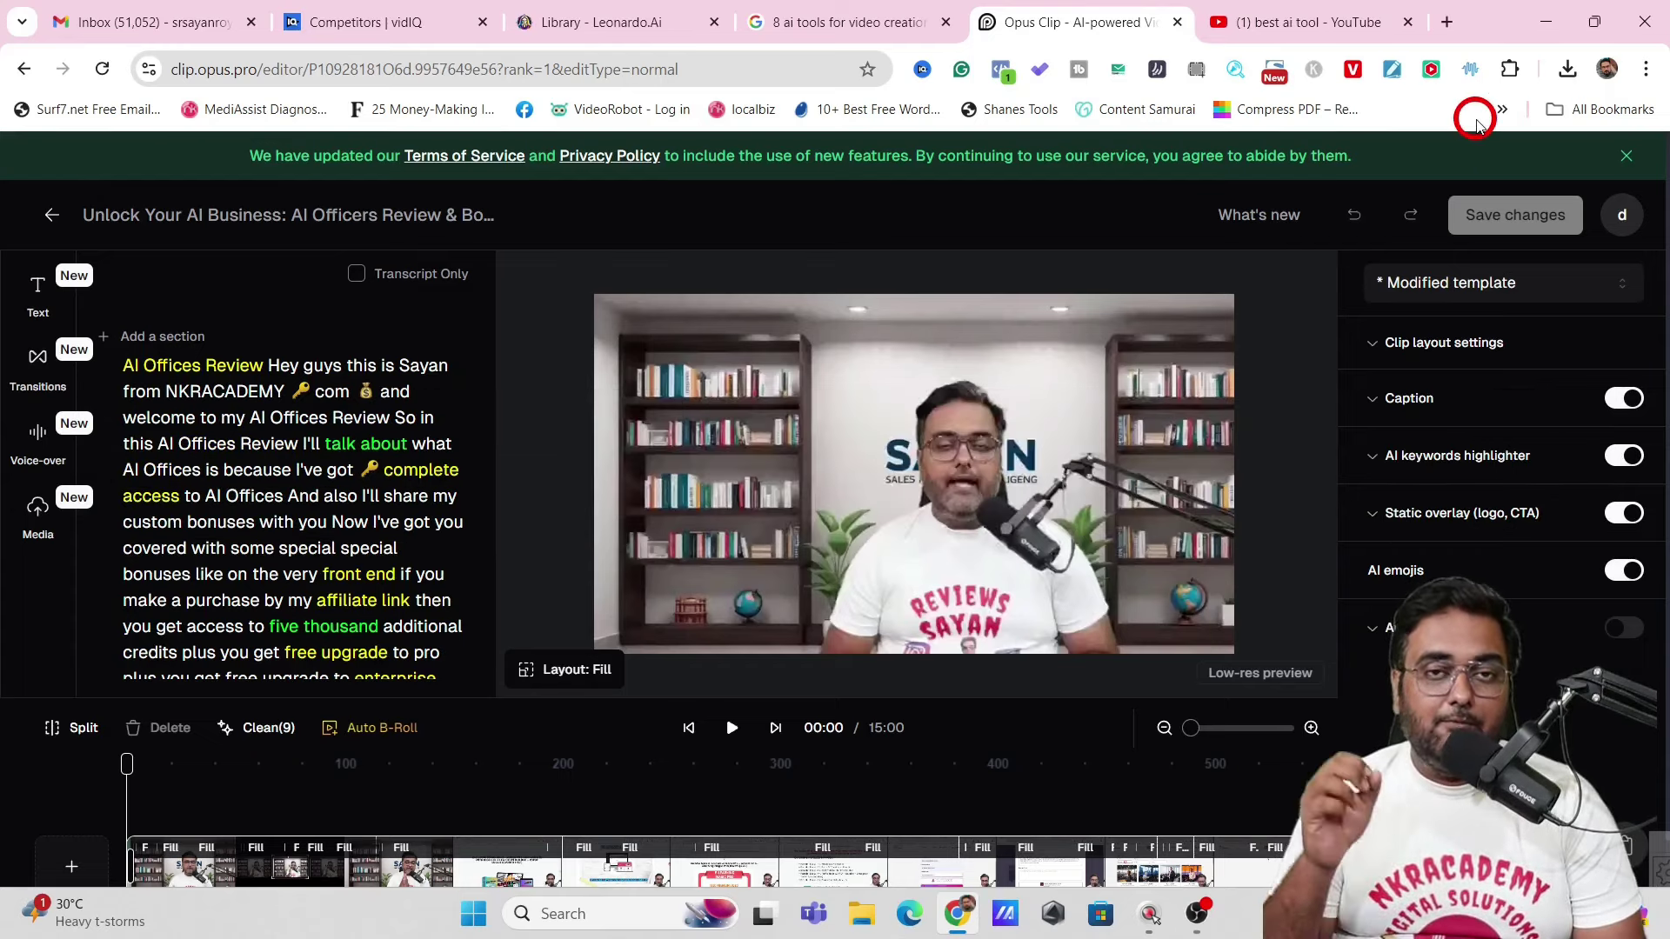
# Step: Close the YouTube results, view HeyGen's Video Translation tool with a video URL as source, and close its dialog
pyautogui.click(1407, 22)
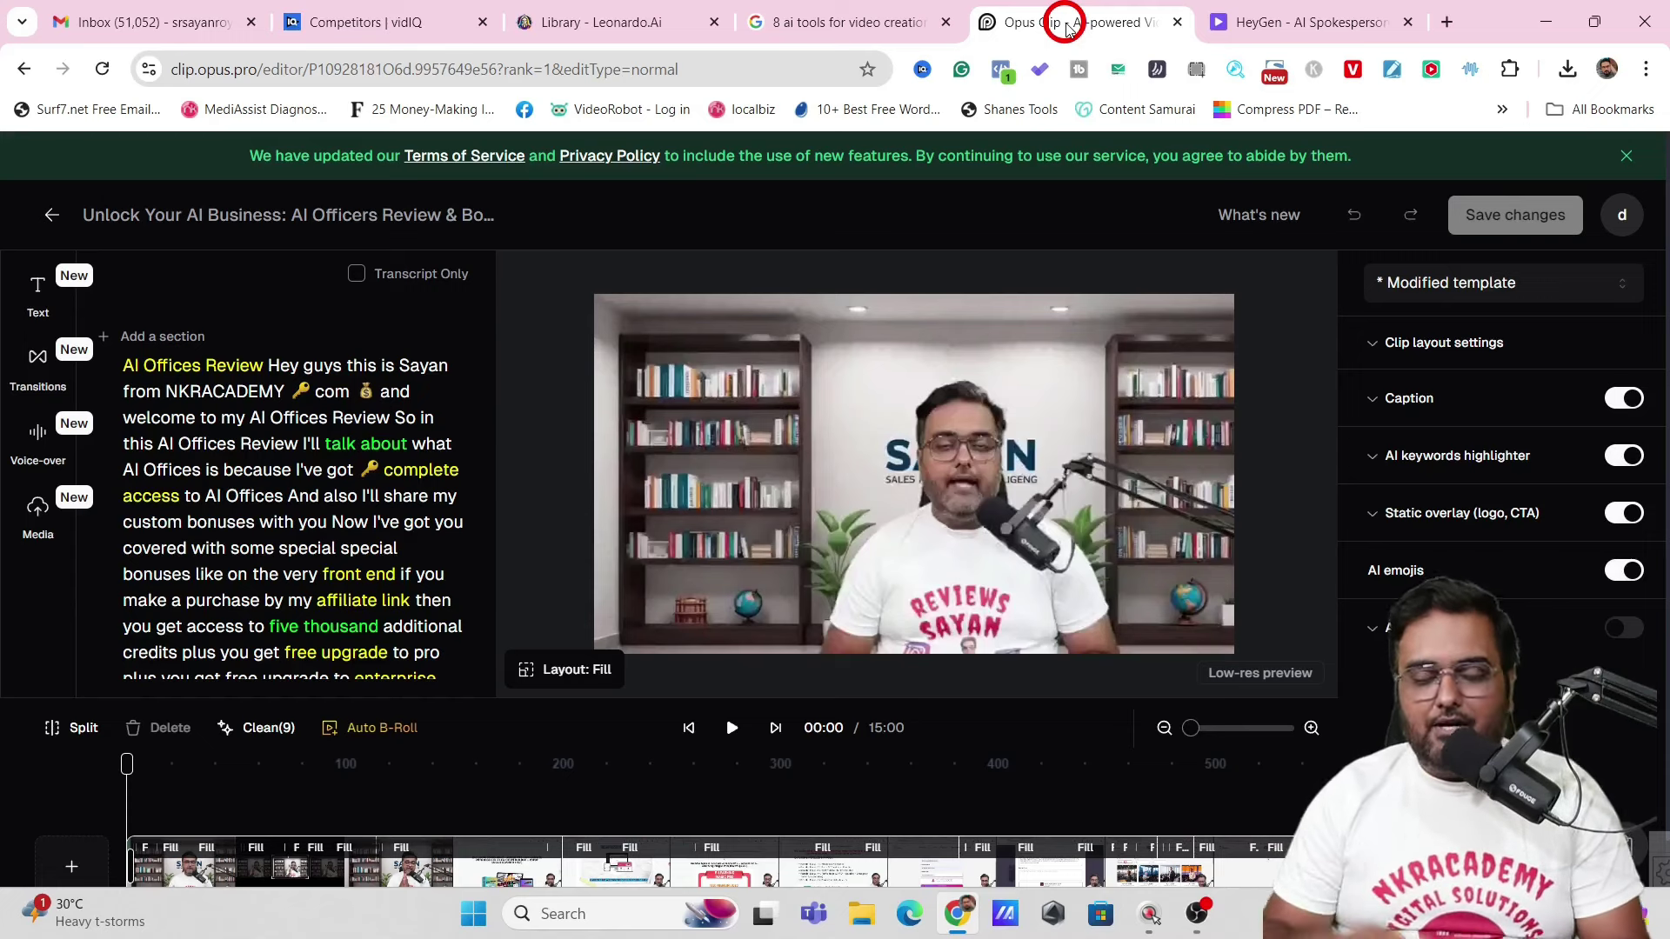
pyautogui.click(1286, 23)
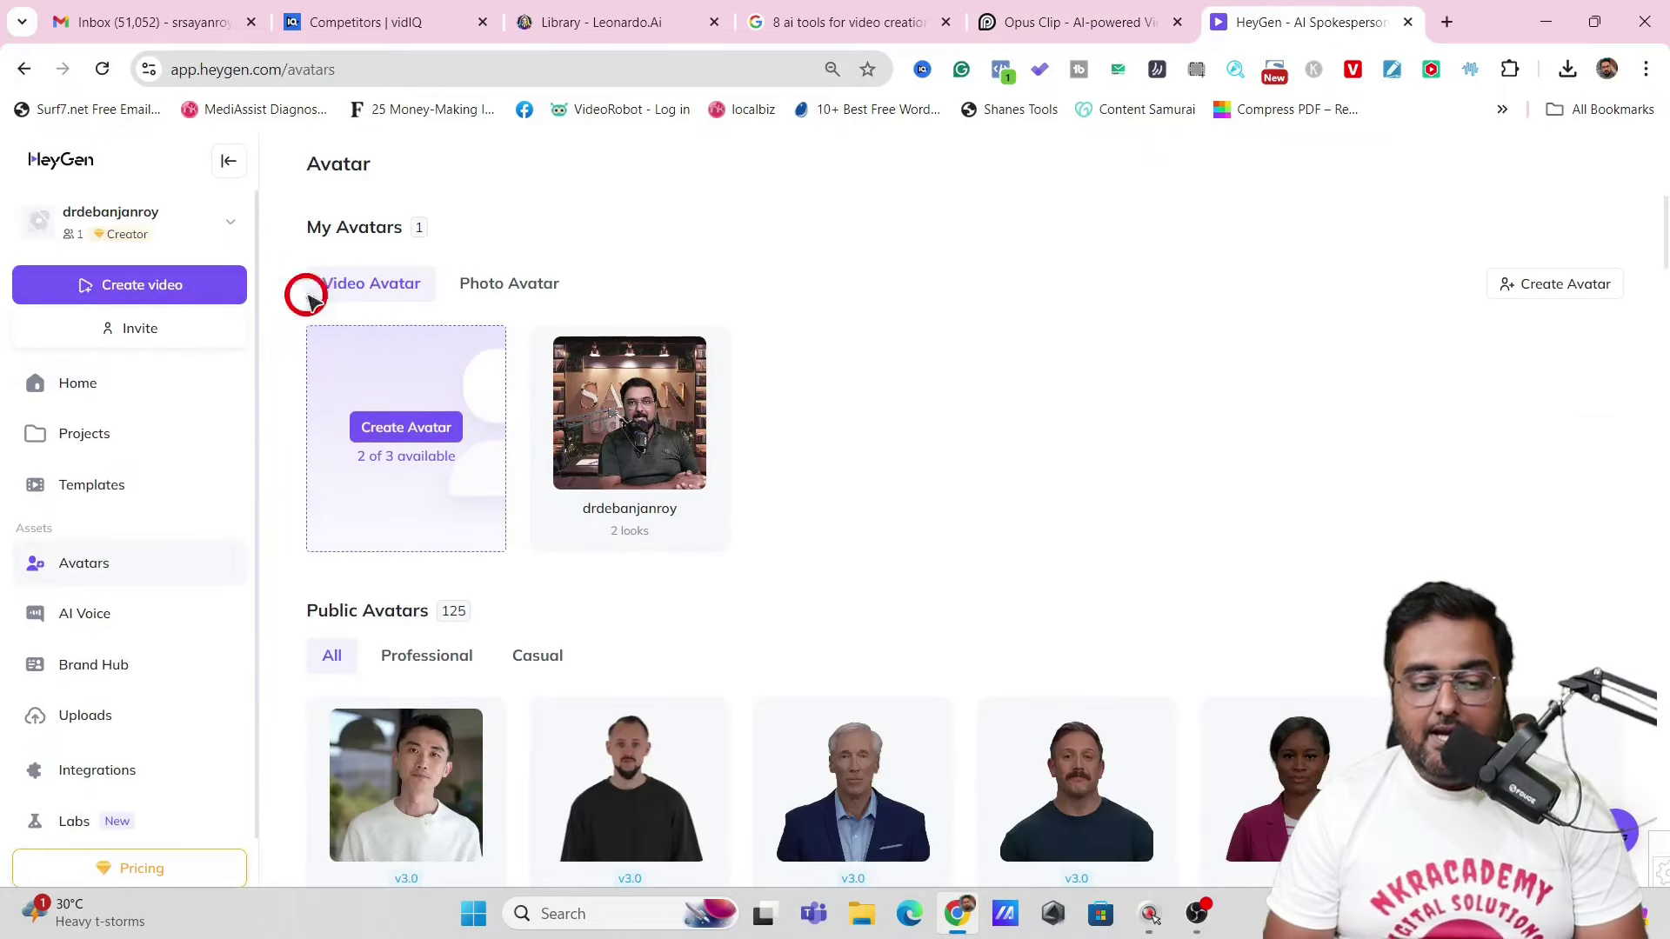
pyautogui.click(137, 288)
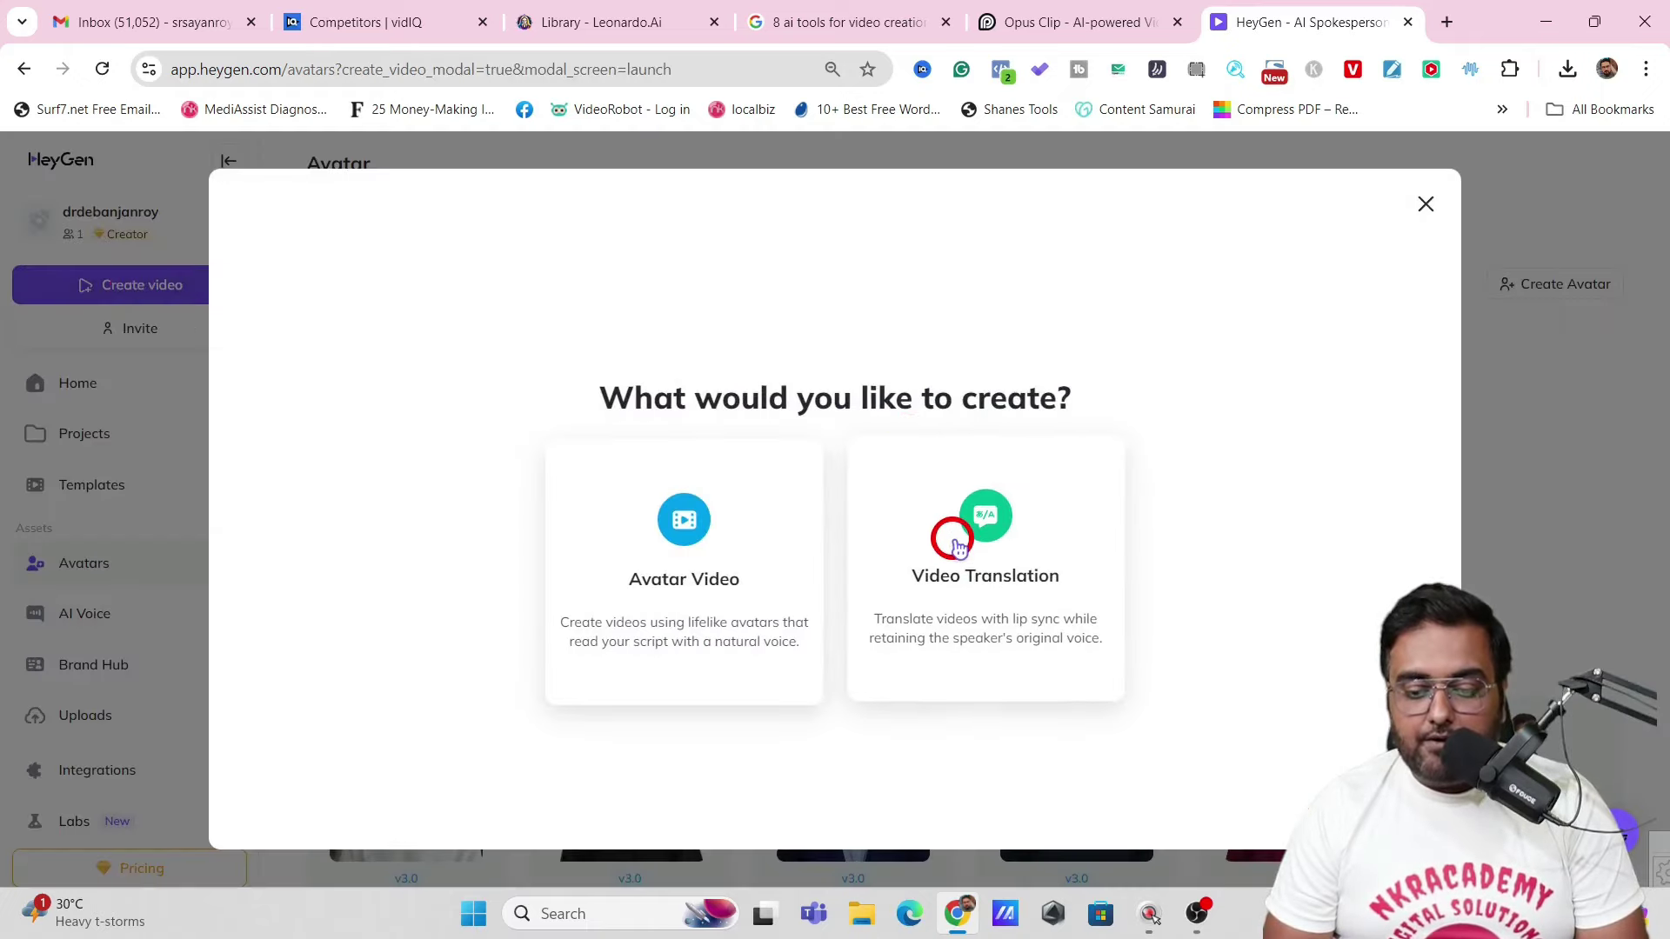
pyautogui.click(957, 546)
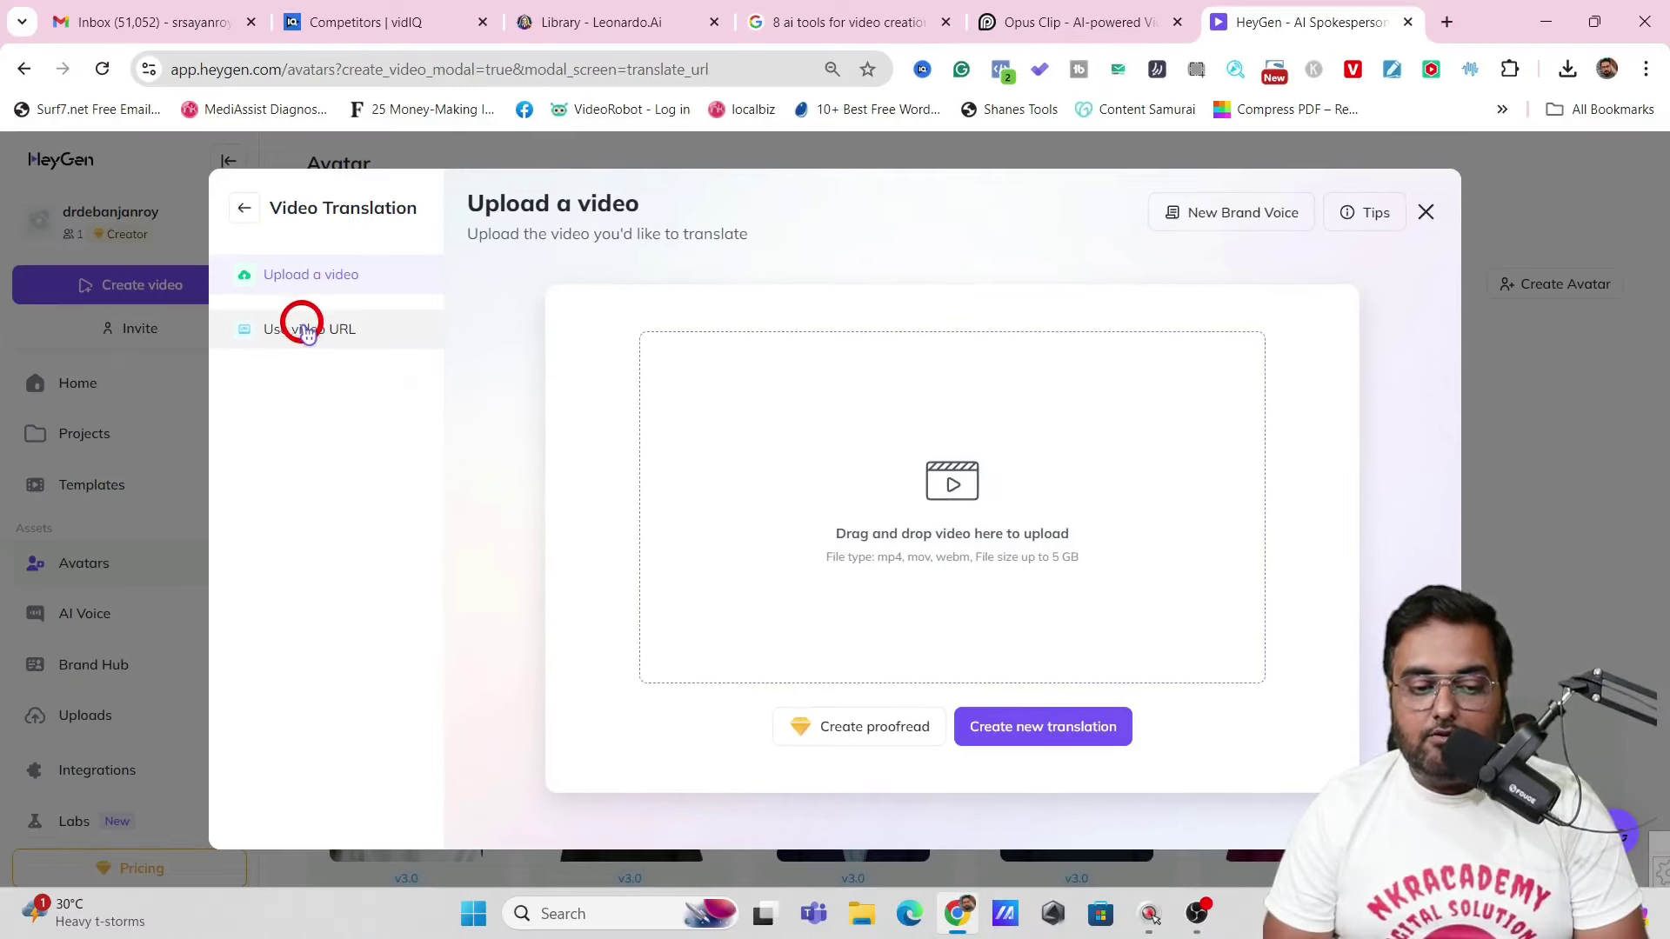
pyautogui.click(307, 331)
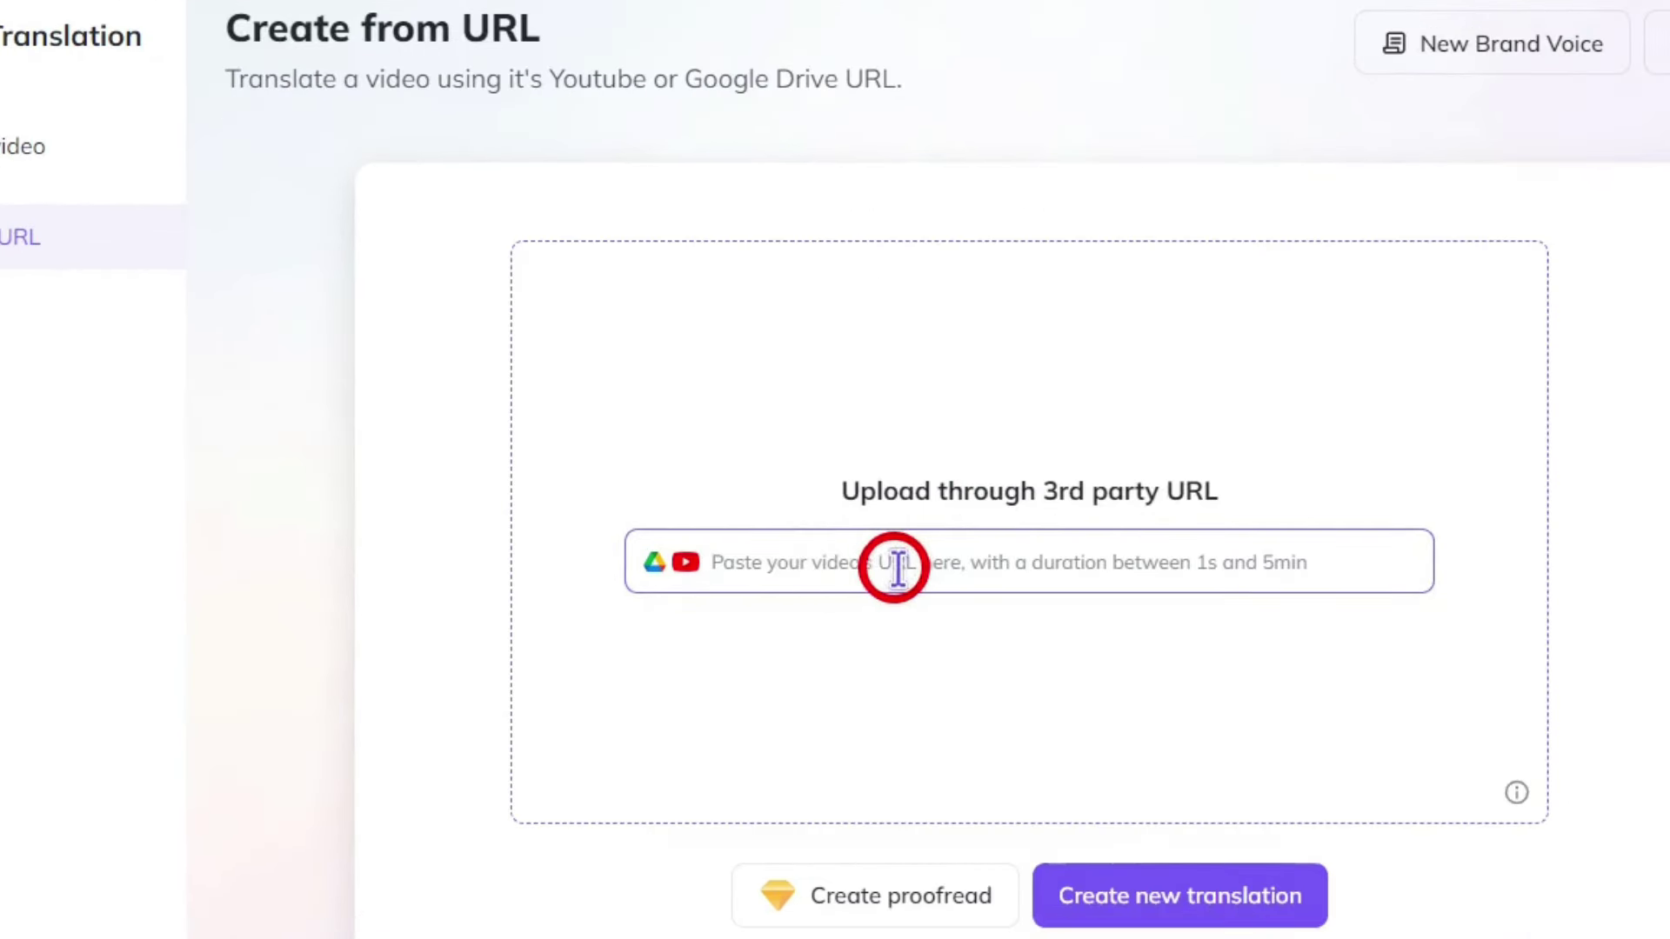
pyautogui.click(1427, 215)
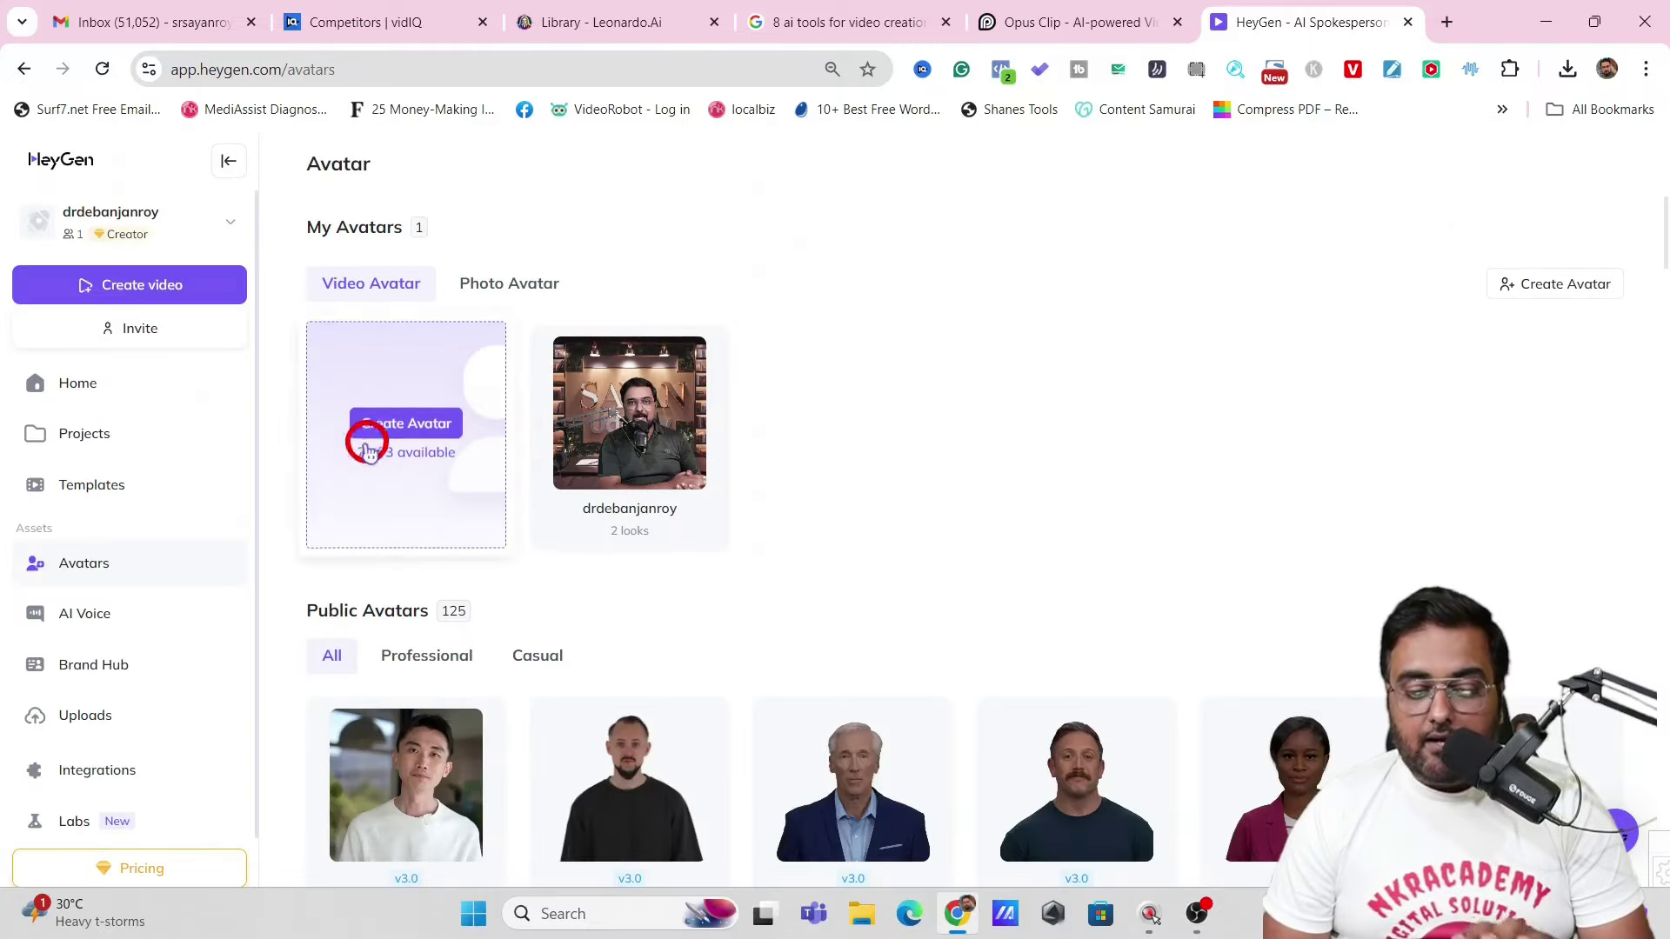
# Step: From the HeyGen projects, play the Hindi translation of Passive Income Secrets.mp4 and pause it
pyautogui.click(94, 433)
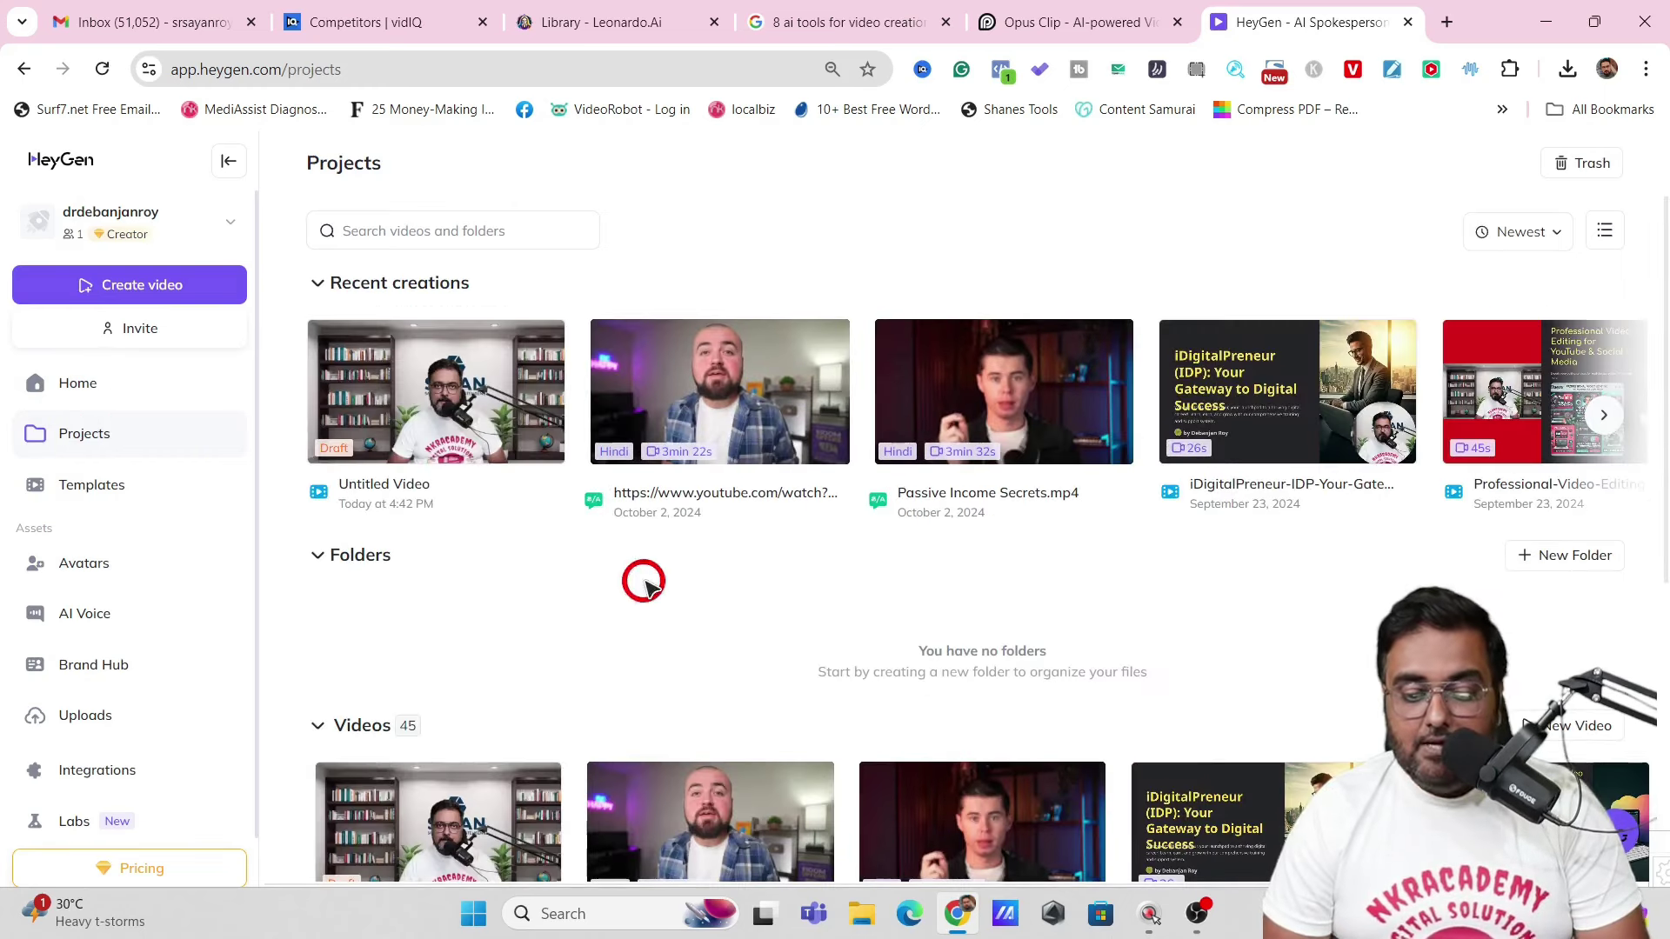
pyautogui.click(957, 405)
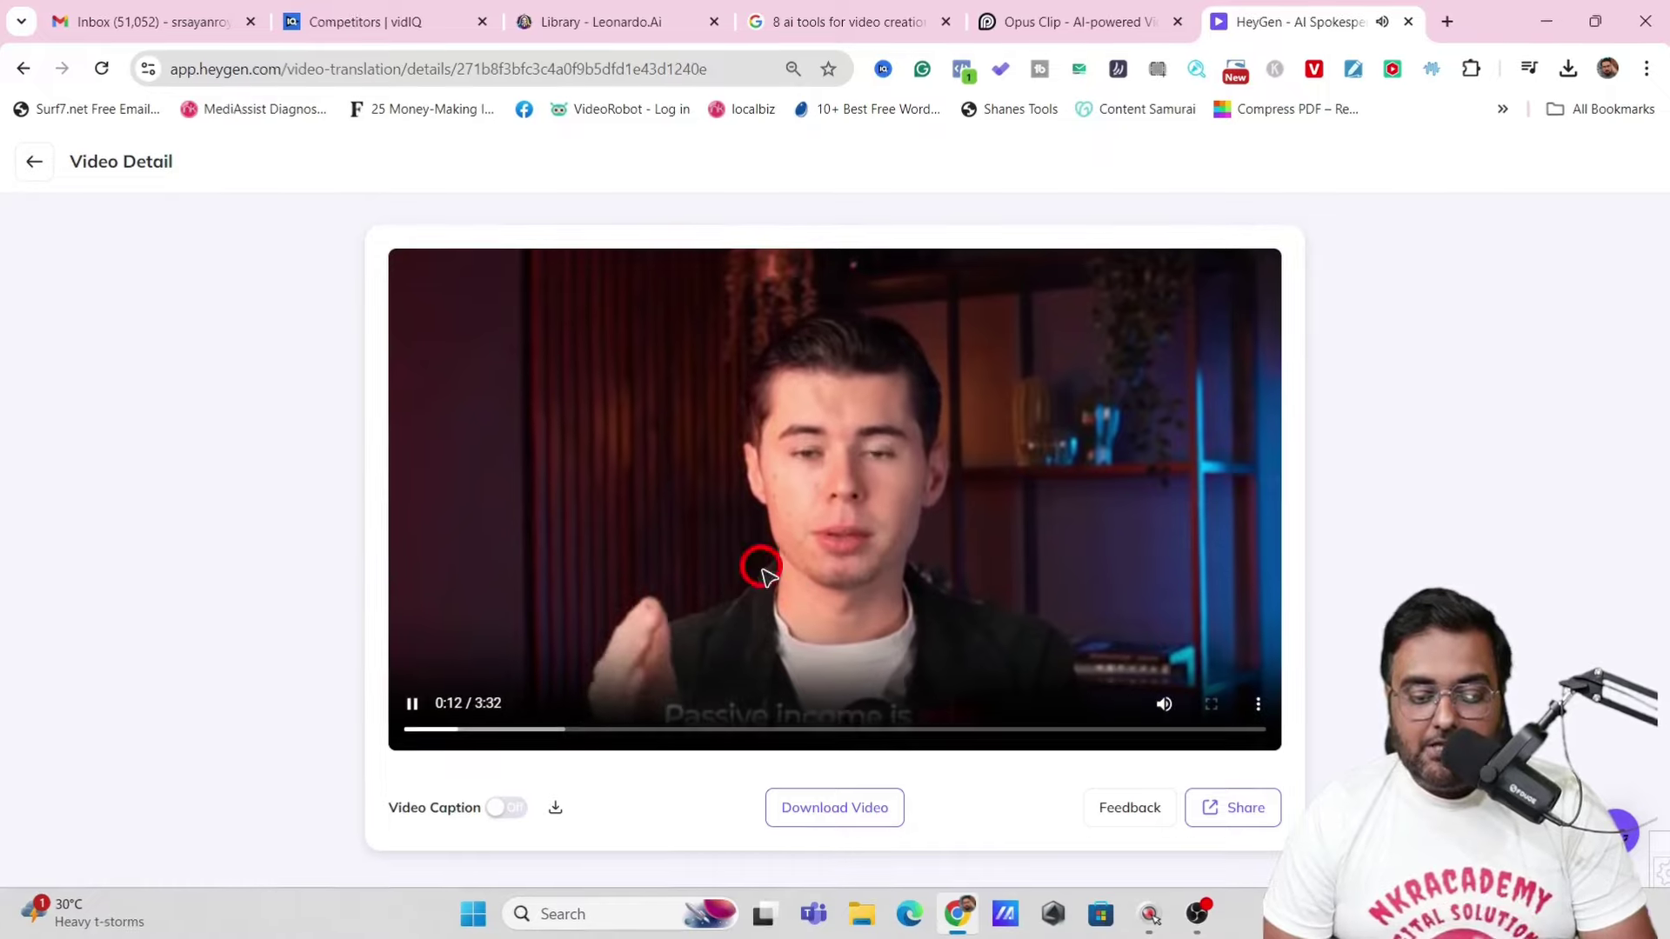
pyautogui.click(412, 702)
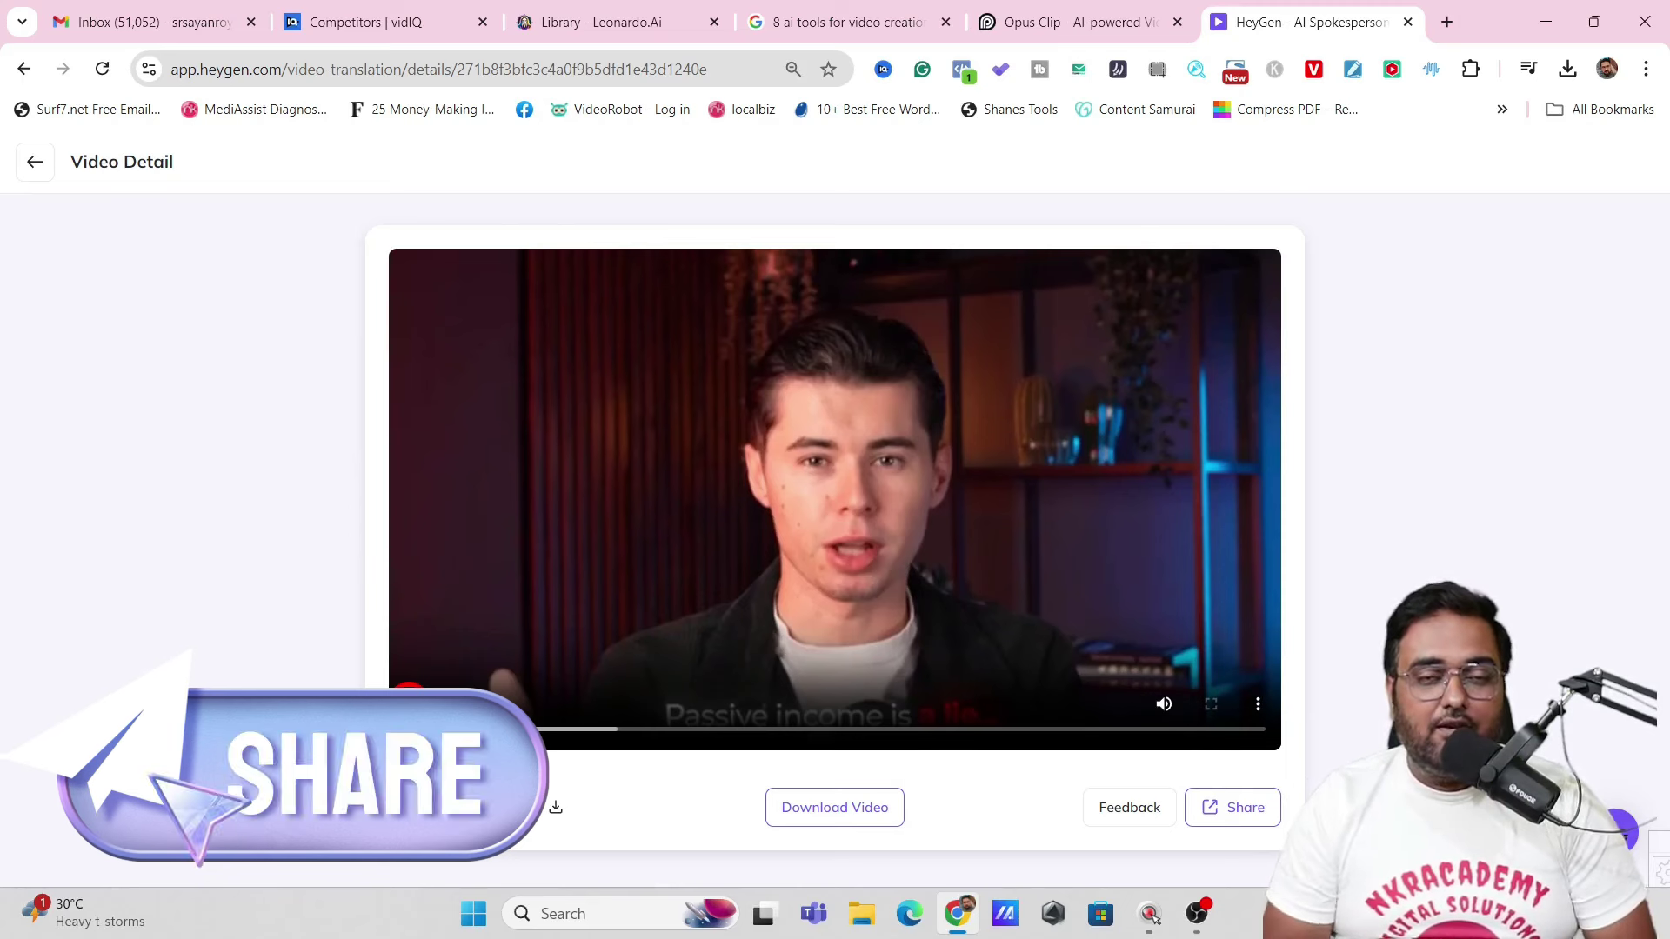
pyautogui.click(412, 704)
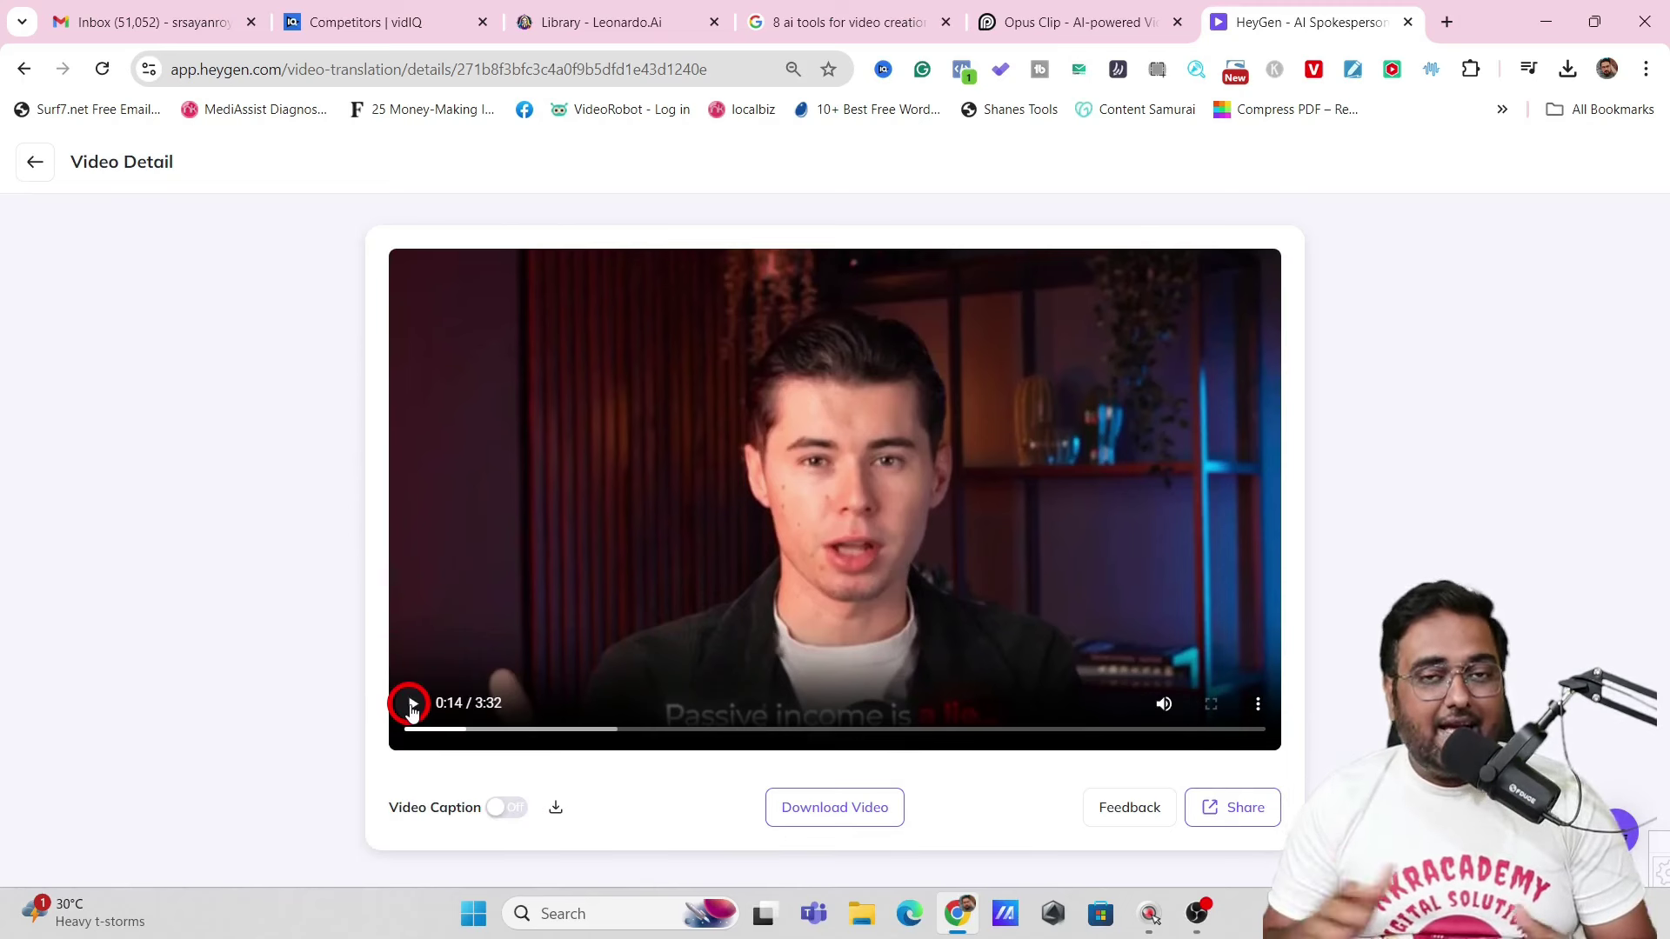